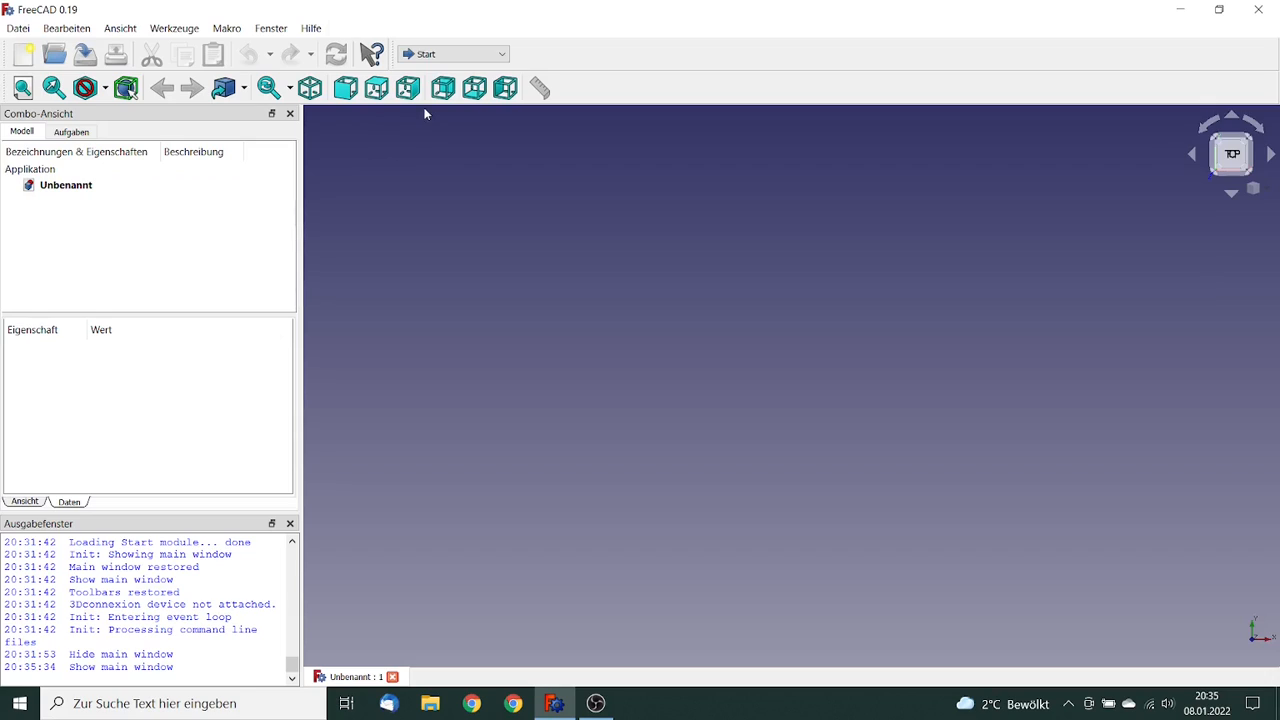
- Switch to the Part Design workbench, create a new body and start a sketch on its XY plane
{"action": "left_click", "coordinate": [502, 55]}
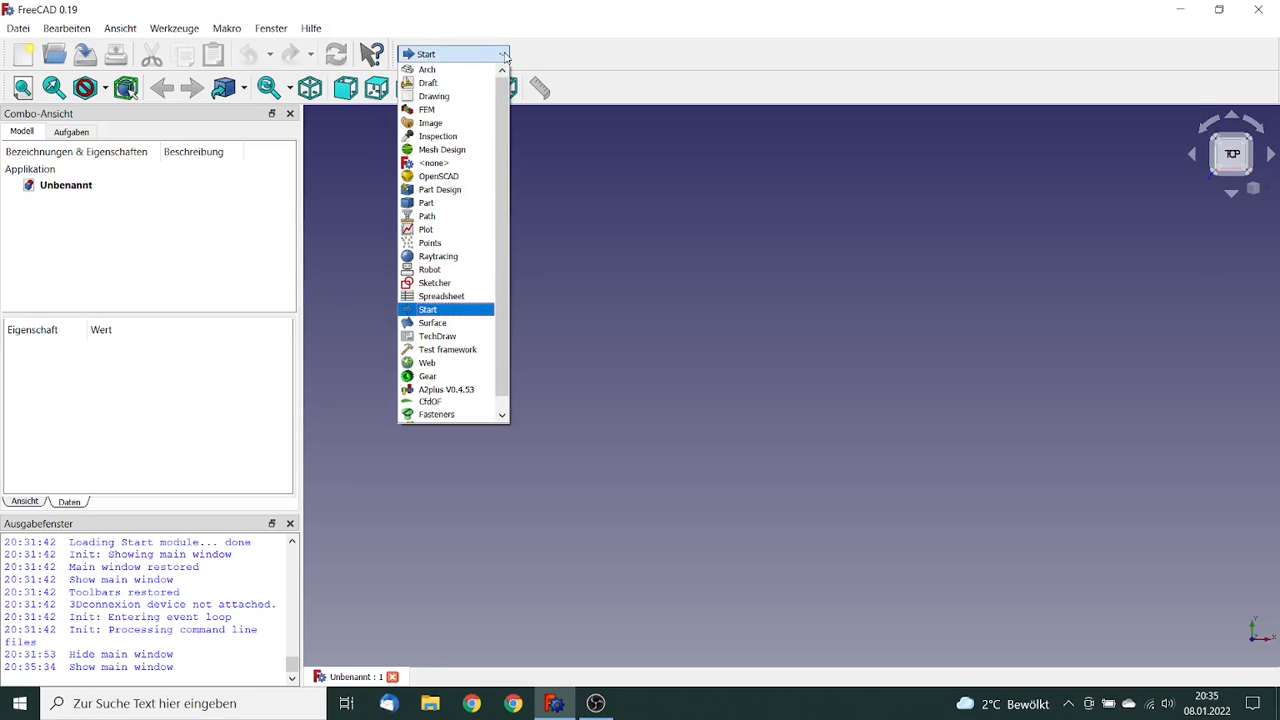
{"action": "left_click", "coordinate": [461, 189]}
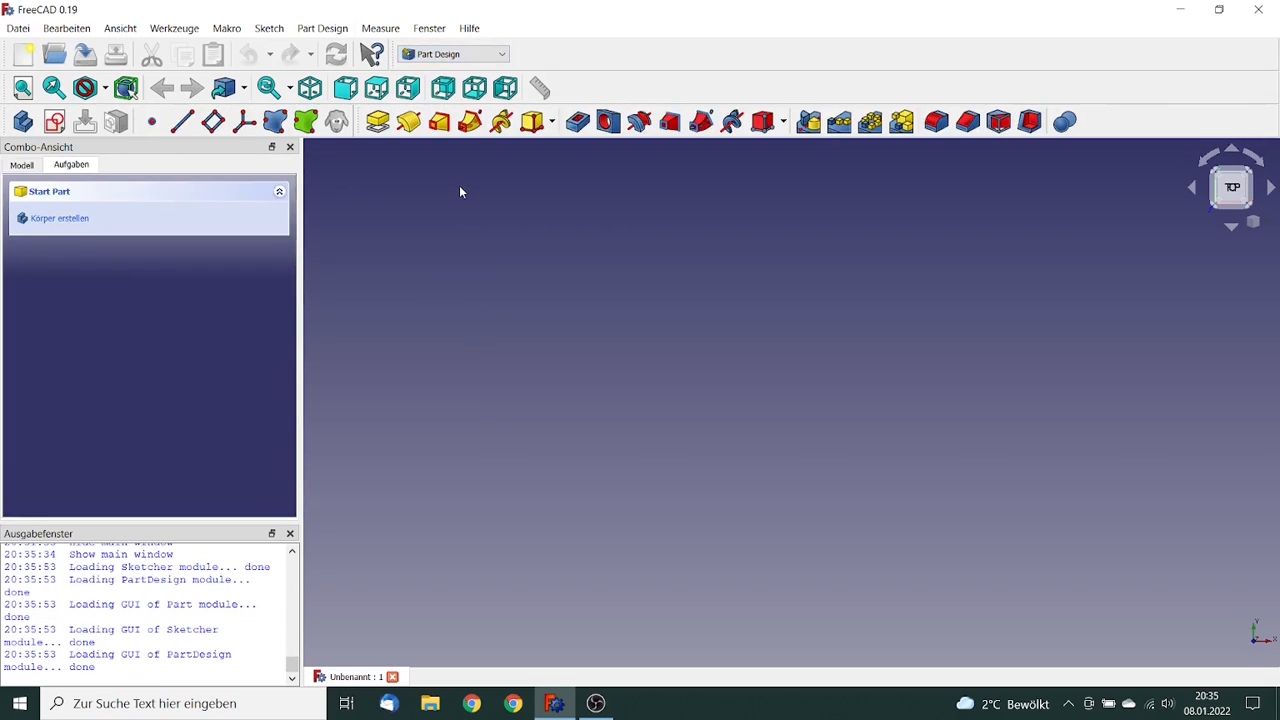
{"action": "left_click", "coordinate": [45, 219]}
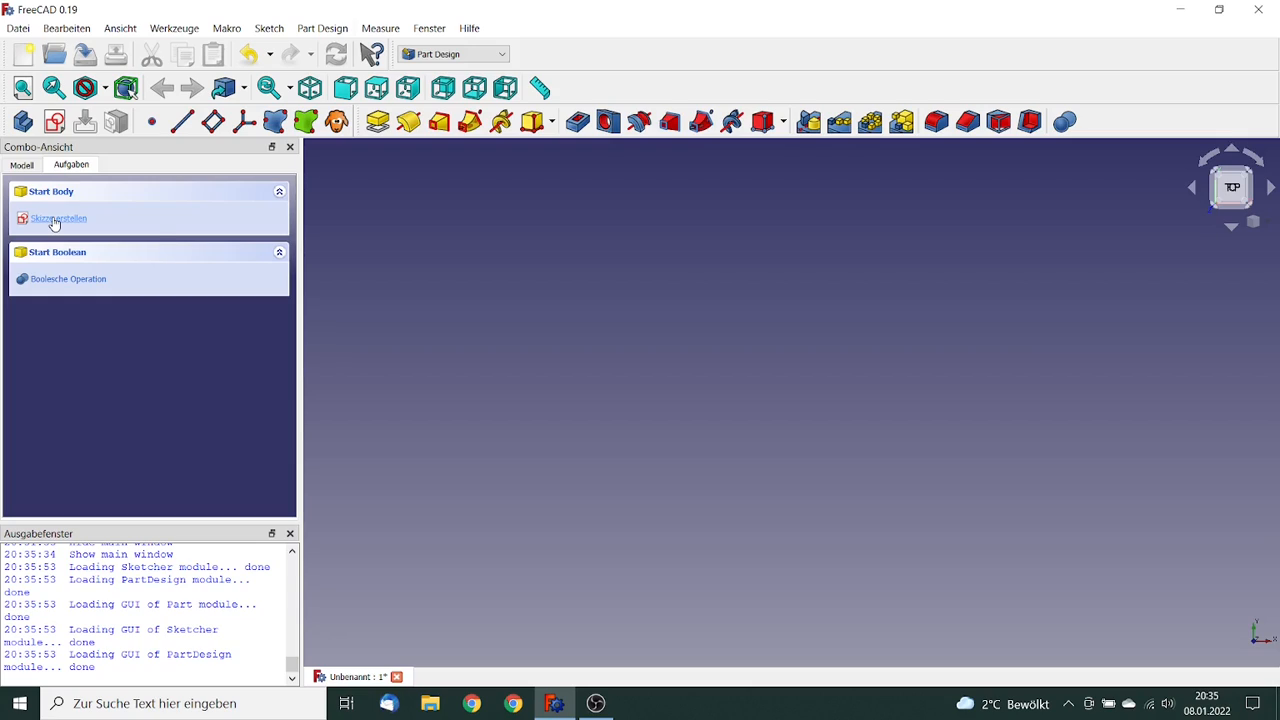
{"action": "left_click", "coordinate": [55, 220]}
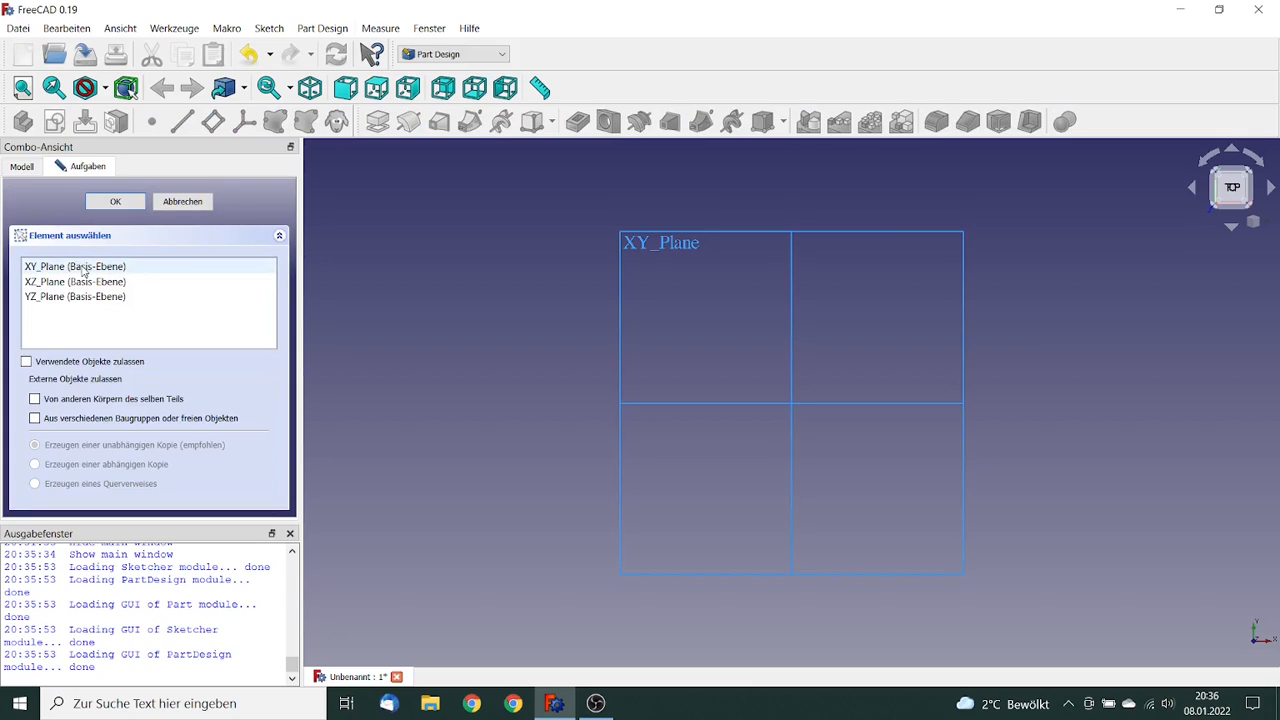
{"action": "left_click", "coordinate": [85, 267]}
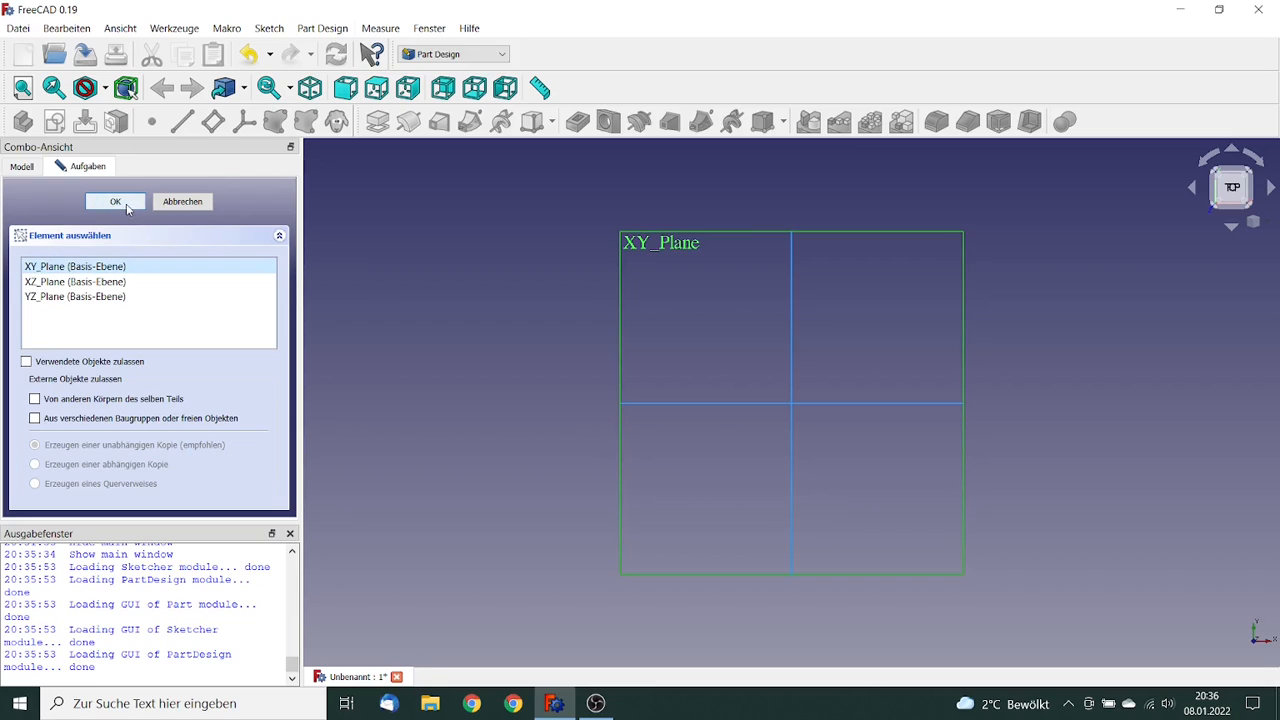
{"action": "left_click", "coordinate": [116, 202]}
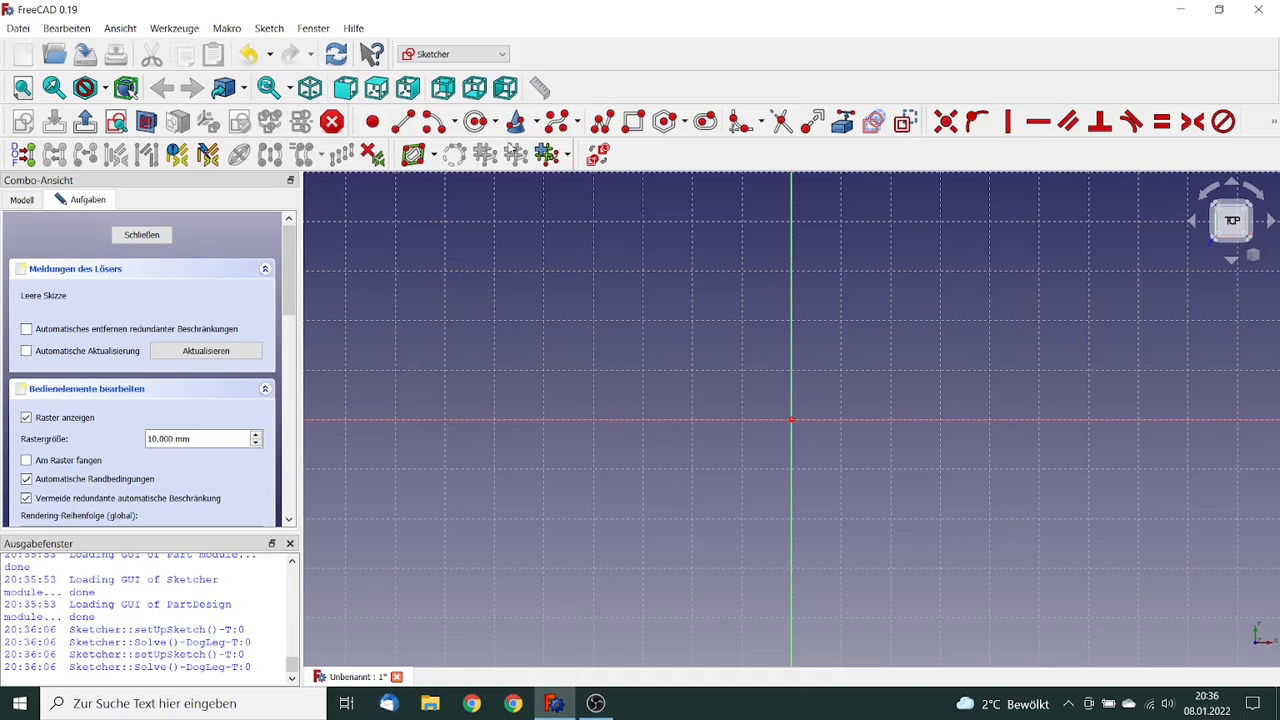
- Sketch the profile's straight edges as a polyline from about (-60, 6): up, two slanted segments outward, across to the vertical axis and down along it
{"action": "left_click", "coordinate": [603, 122]}
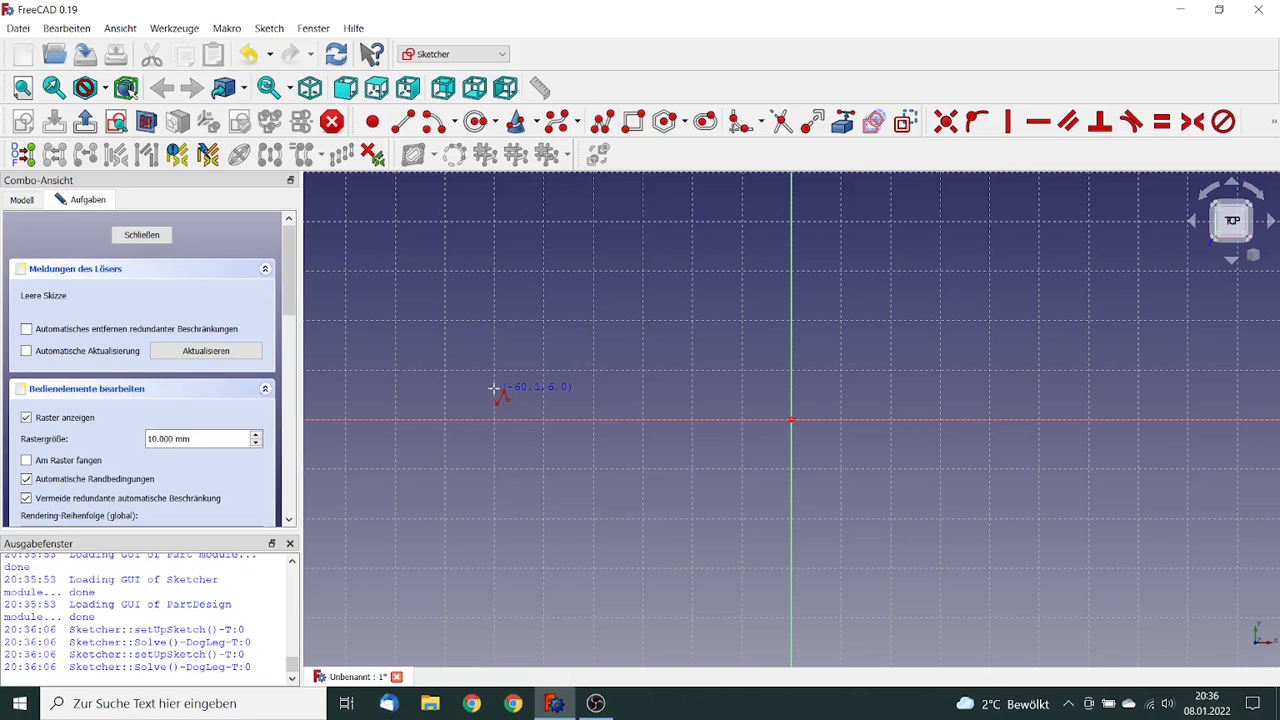
{"action": "left_click", "coordinate": [494, 388]}
{"action": "left_click", "coordinate": [494, 270]}
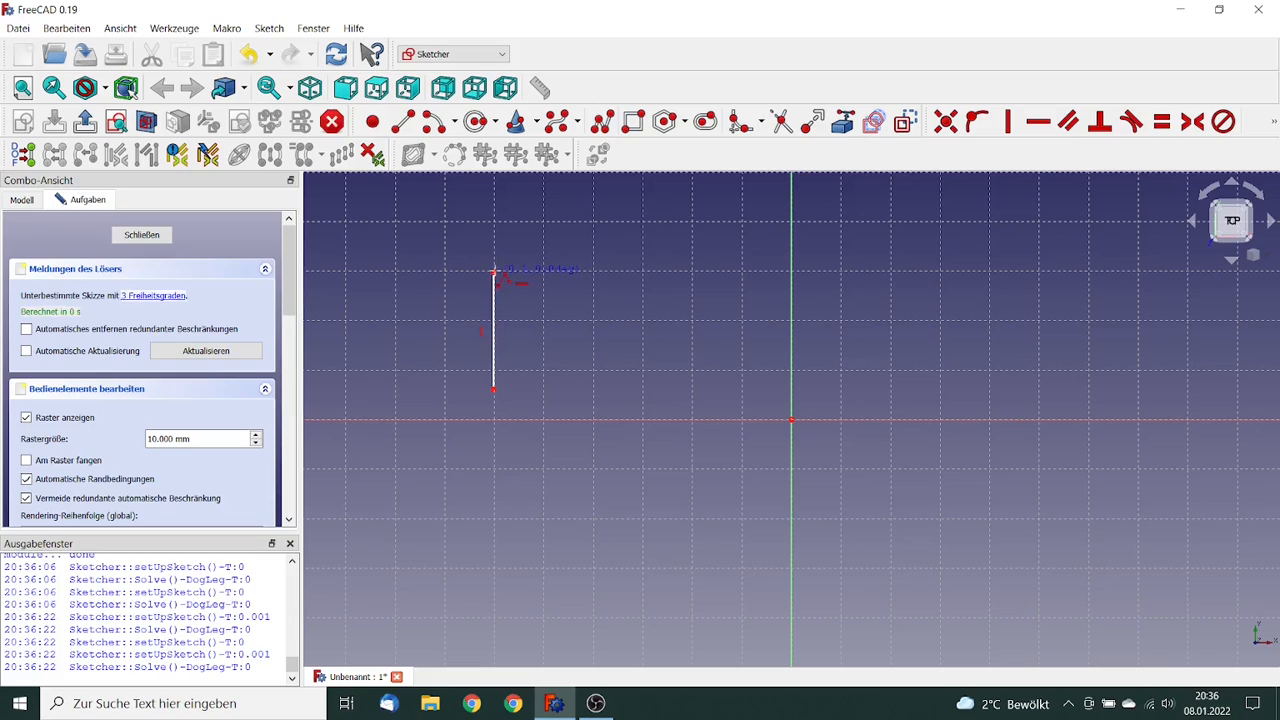
{"action": "left_click", "coordinate": [447, 243]}
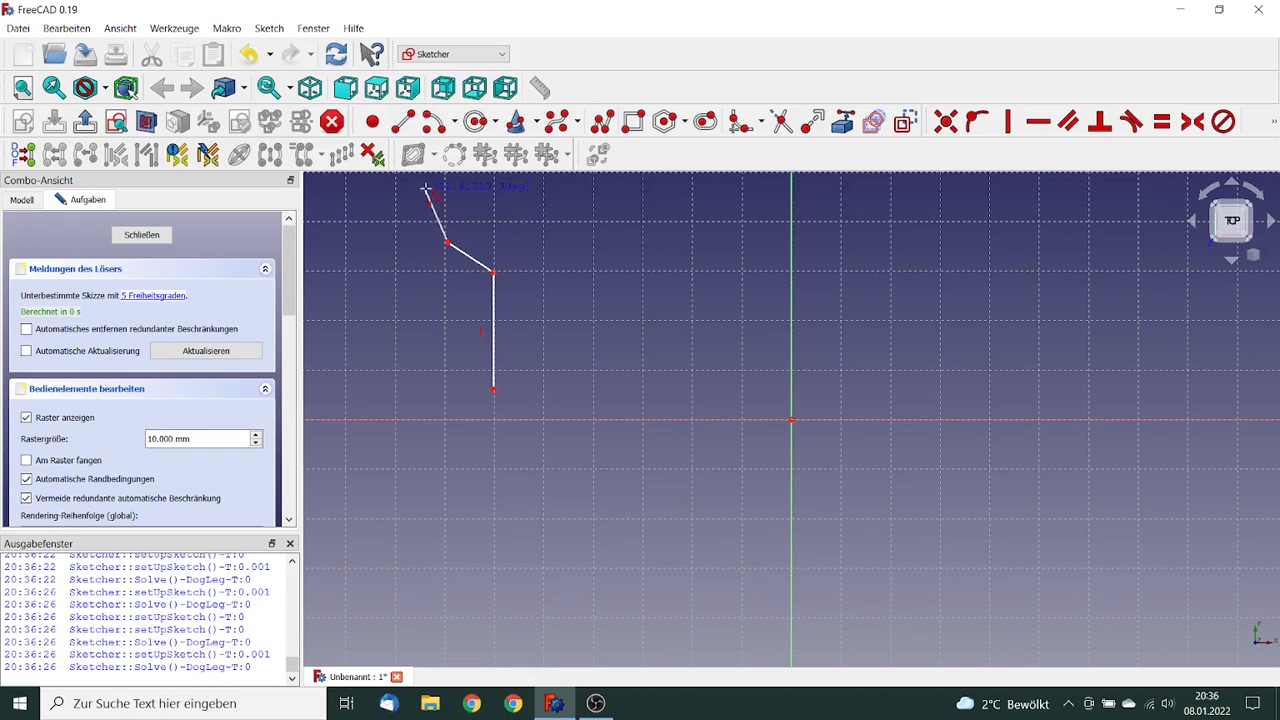
{"action": "left_click", "coordinate": [429, 187]}
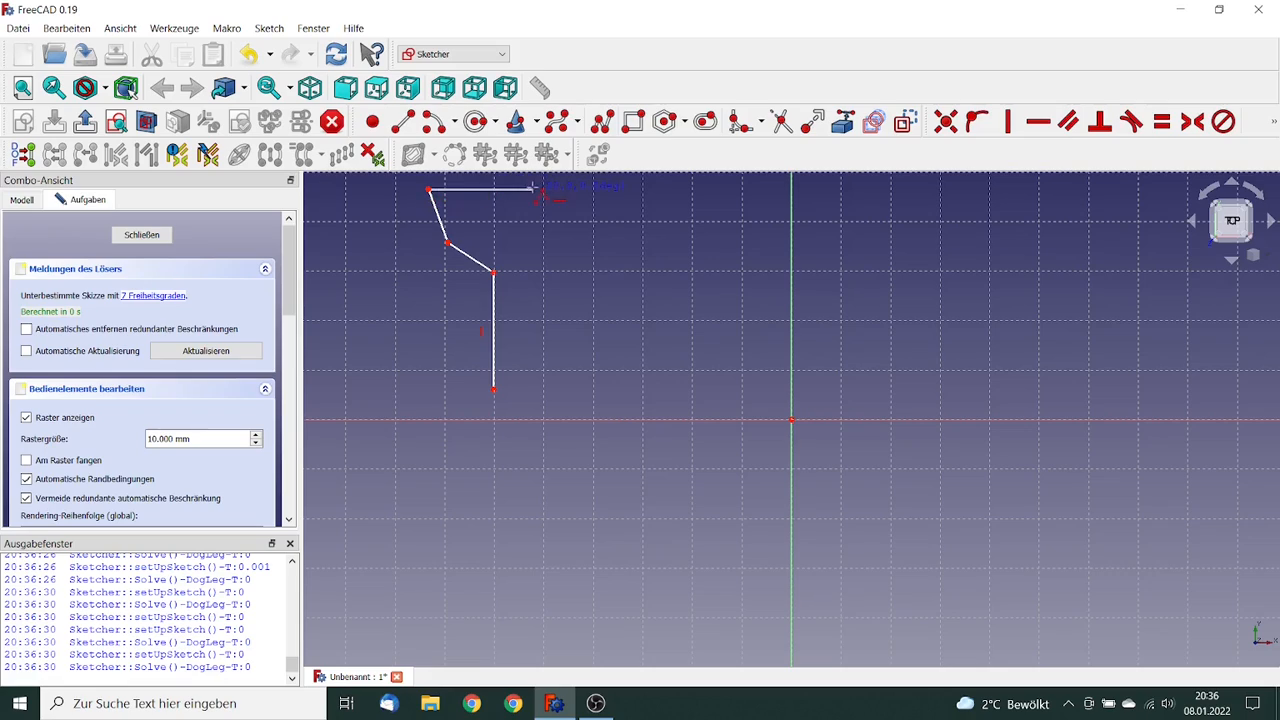
{"action": "left_click", "coordinate": [792, 189]}
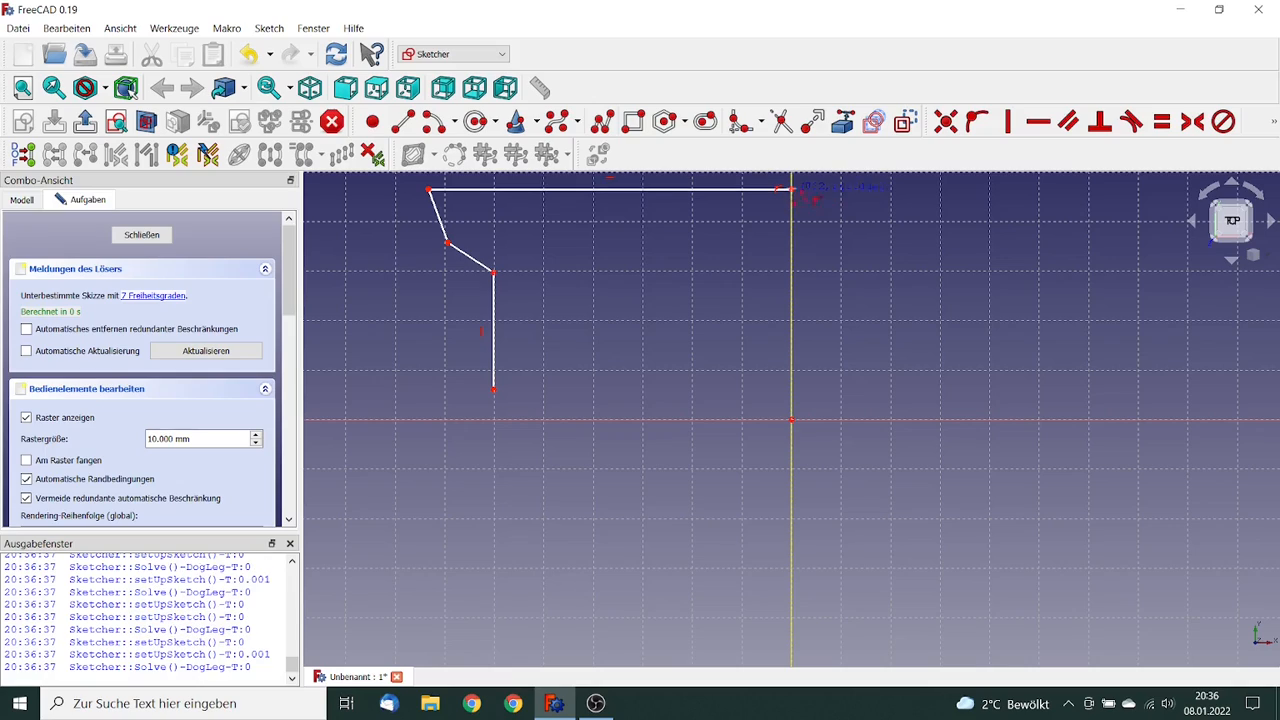
{"action": "left_click", "coordinate": [791, 381]}
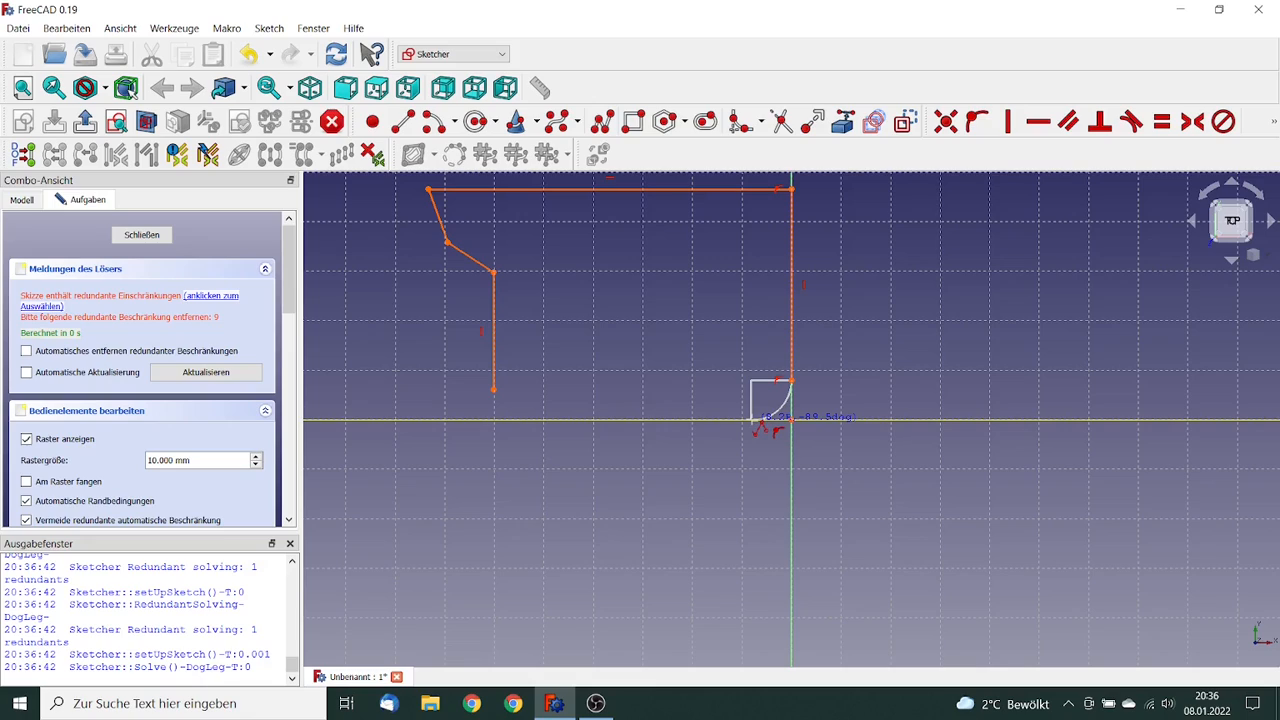
- Close the polyline with a tangent arc to the horizontal axis, a bottom line, and a second arc back to the starting point
{"action": "left_click", "coordinate": [752, 419]}
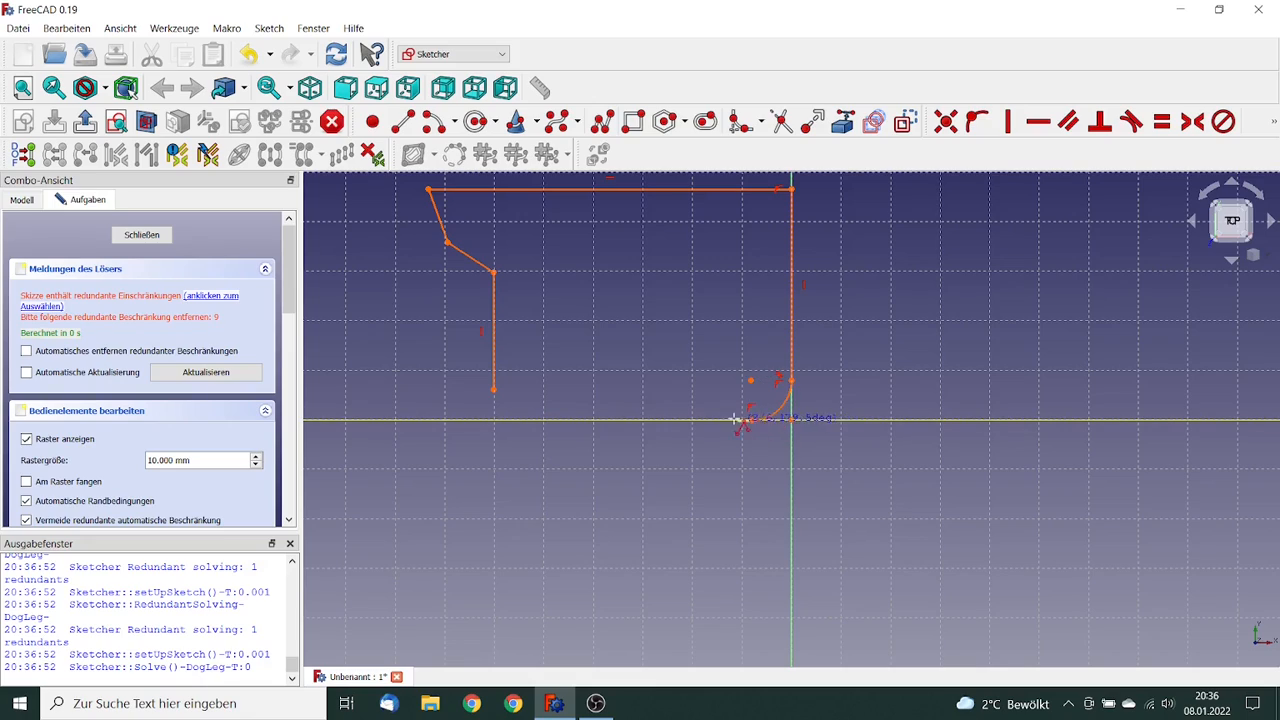
{"action": "left_click", "coordinate": [534, 421]}
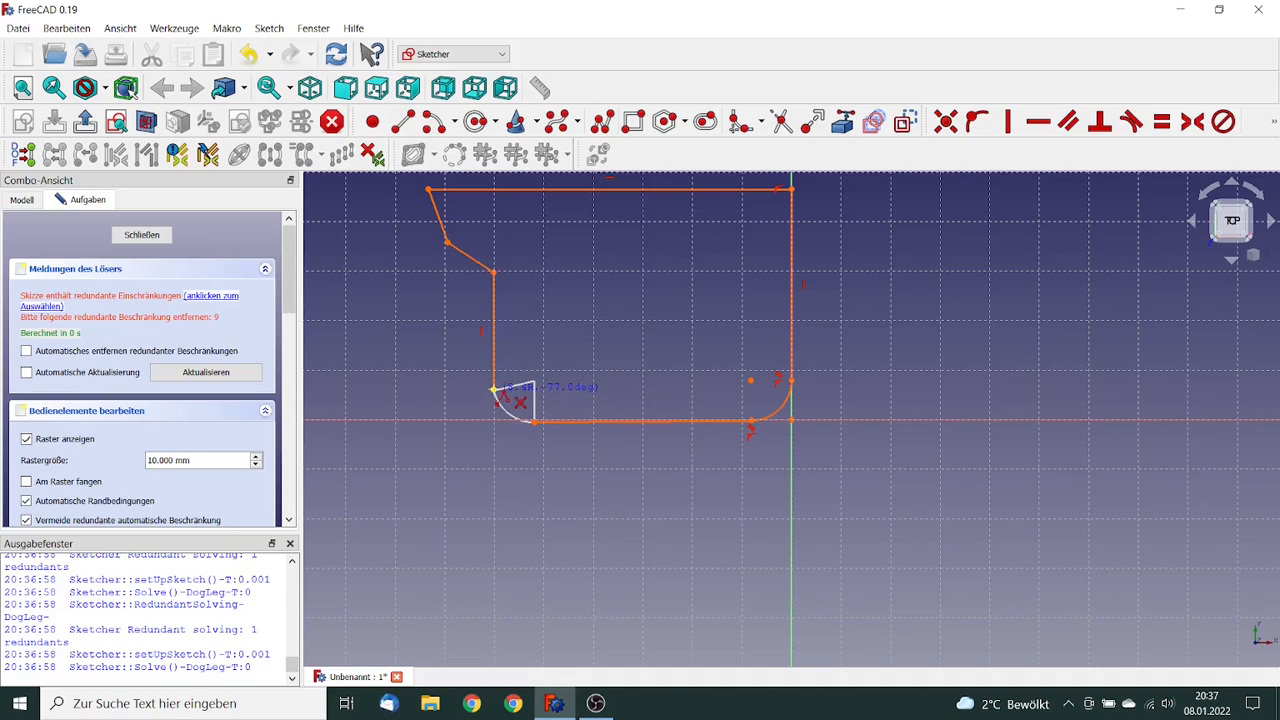
{"action": "left_click", "coordinate": [494, 389]}
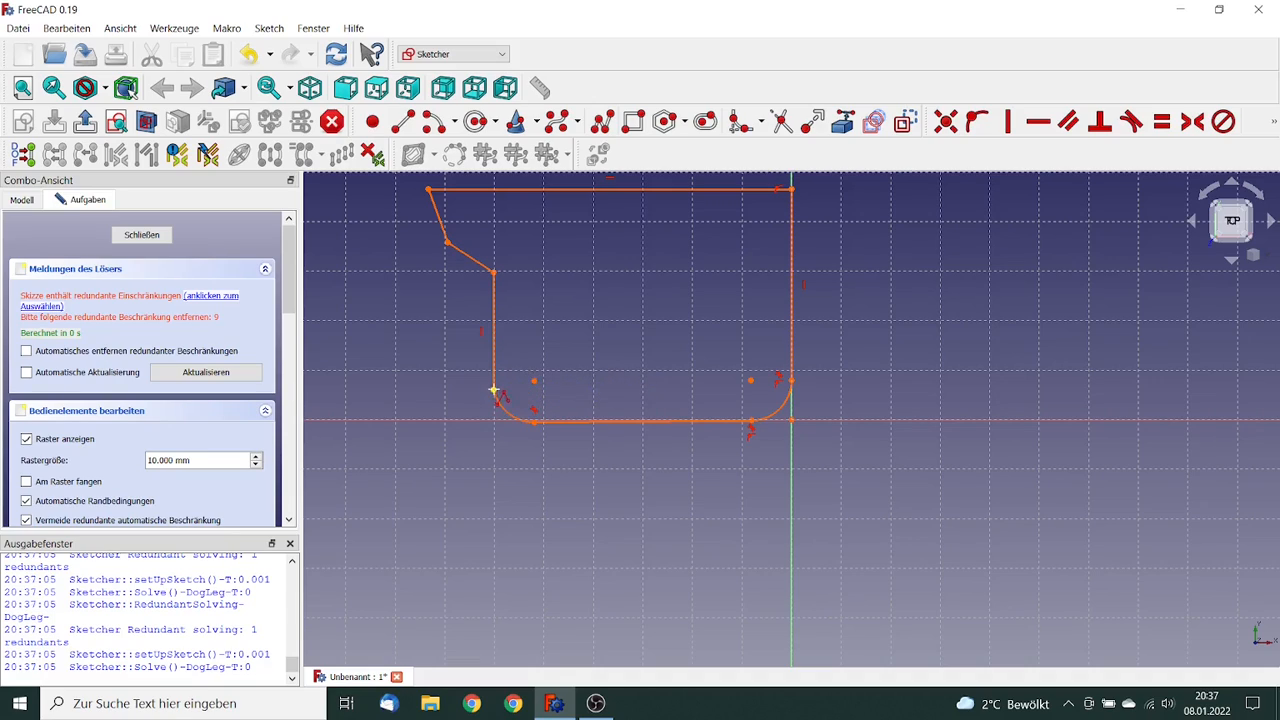
{"action": "right_click", "coordinate": [549, 350]}
- Delete the redundant vertical constraint, Constraint9, from the profile's right edge
{"action": "scroll", "coordinate": [288, 300], "scroll_direction": "down", "scroll_amount": 5}
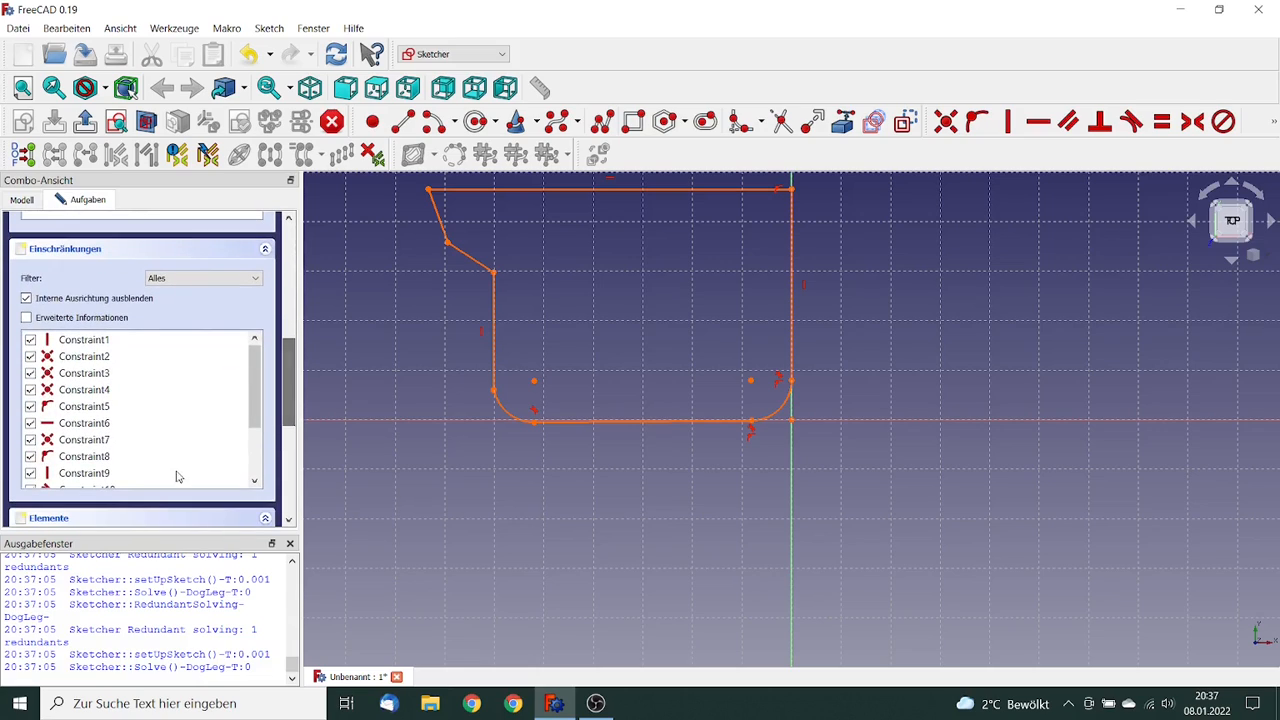
{"action": "left_click", "coordinate": [66, 476]}
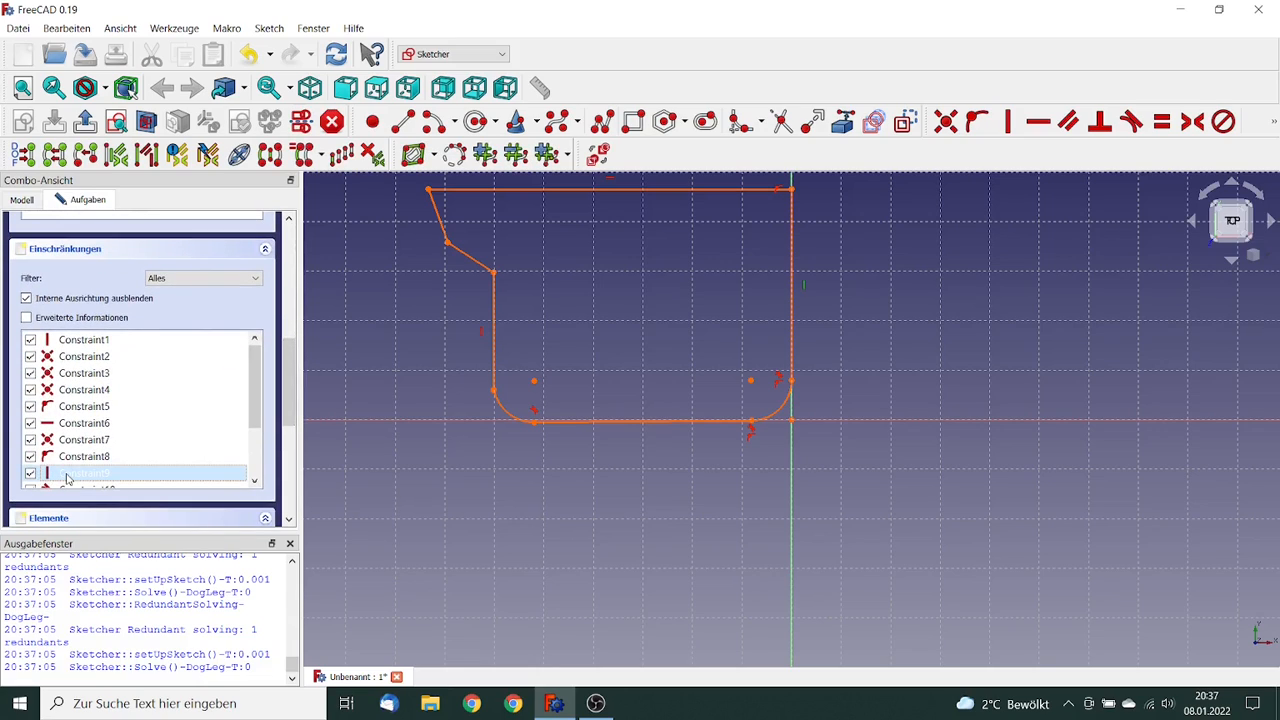
{"action": "key", "text": "Delete"}
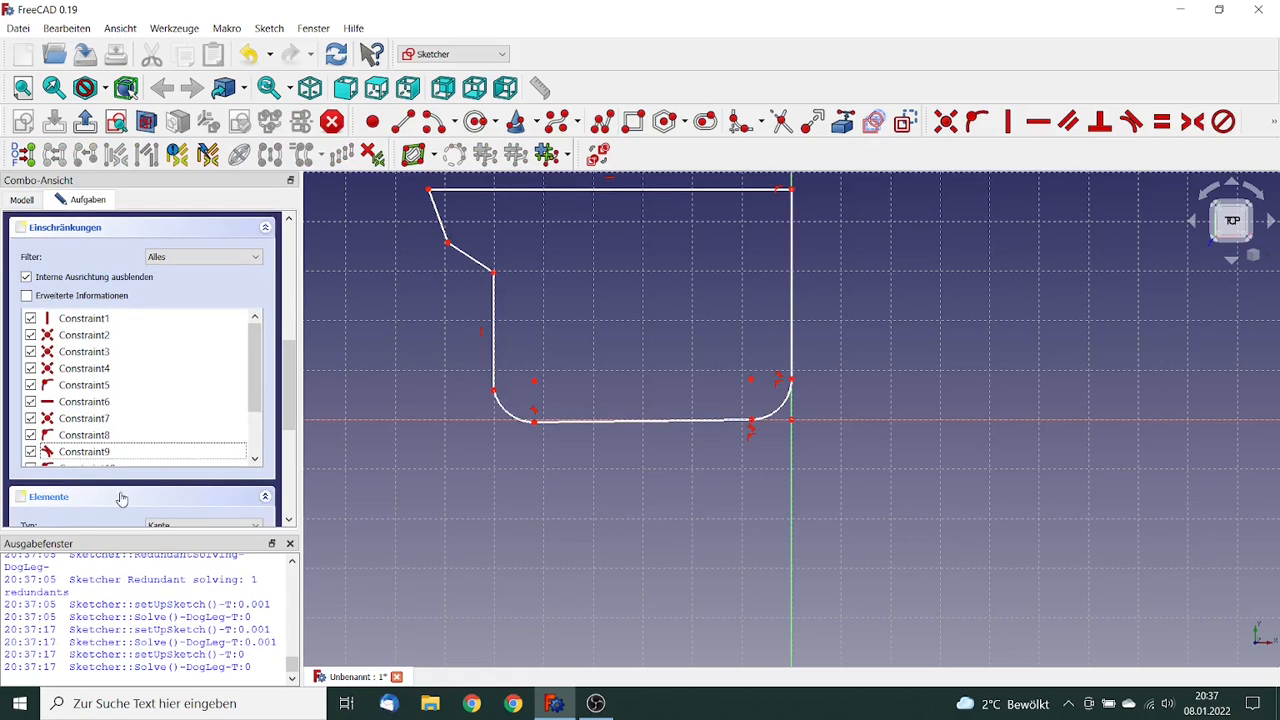
- Constrain the left end point of the bottom line onto the horizontal axis
{"action": "left_click", "coordinate": [535, 423]}
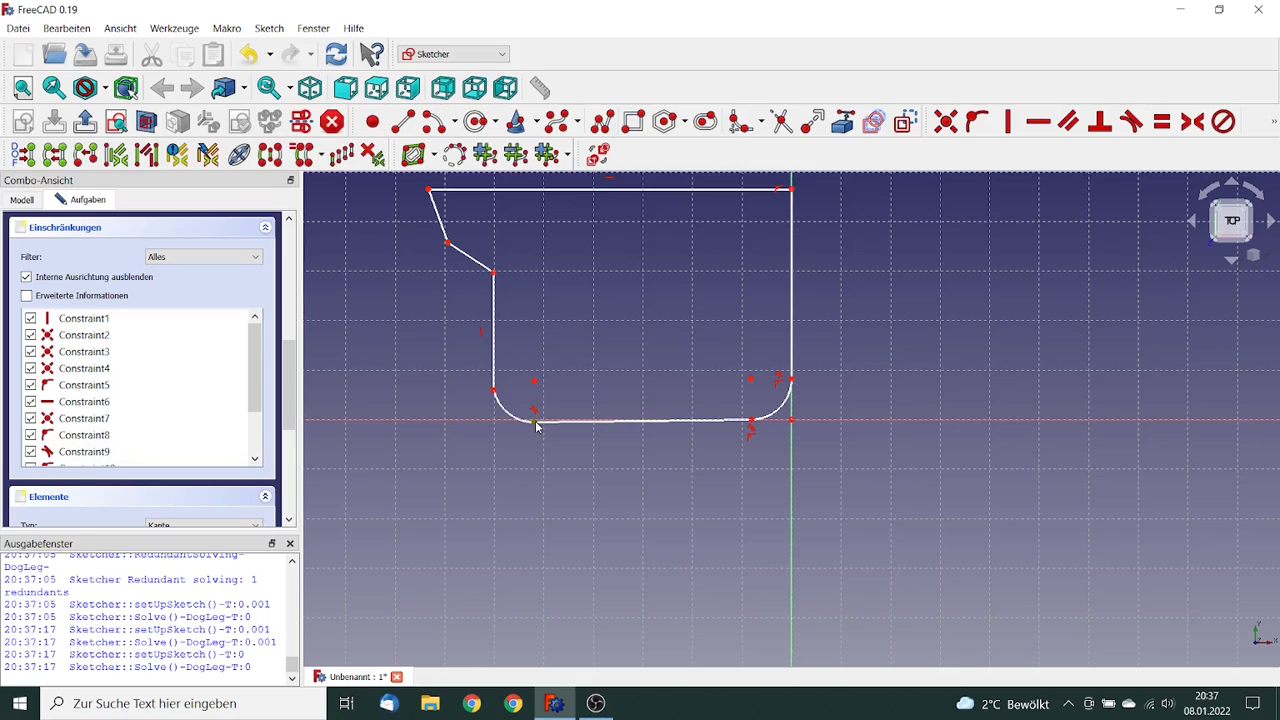
{"action": "left_click", "coordinate": [480, 421]}
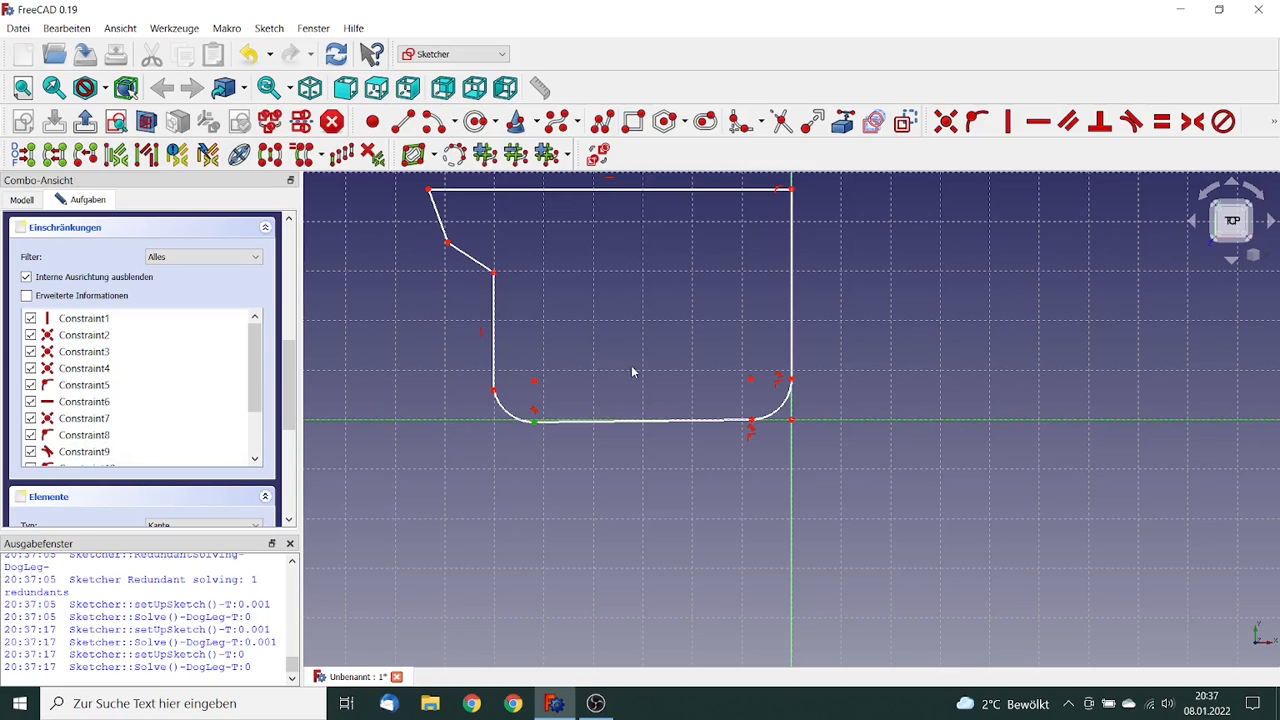
{"action": "left_click", "coordinate": [975, 122]}
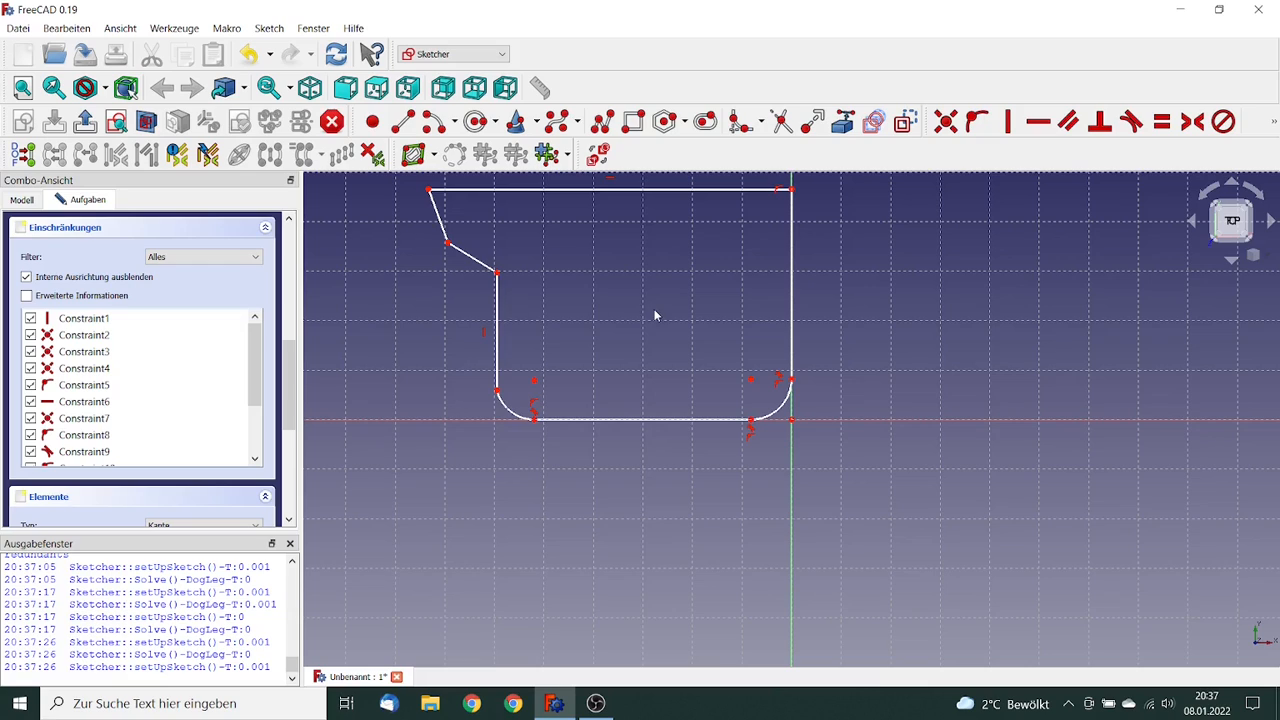
- Set the angle between the left vertical edge and the adjoining lower slanted edge to 110°
{"action": "mouse_move", "coordinate": [654, 309]}
{"action": "middle_mouse_down"}
{"action": "mouse_move", "coordinate": [686, 429]}
{"action": "mouse_move", "coordinate": [711, 429]}
{"action": "middle_mouse_up"}
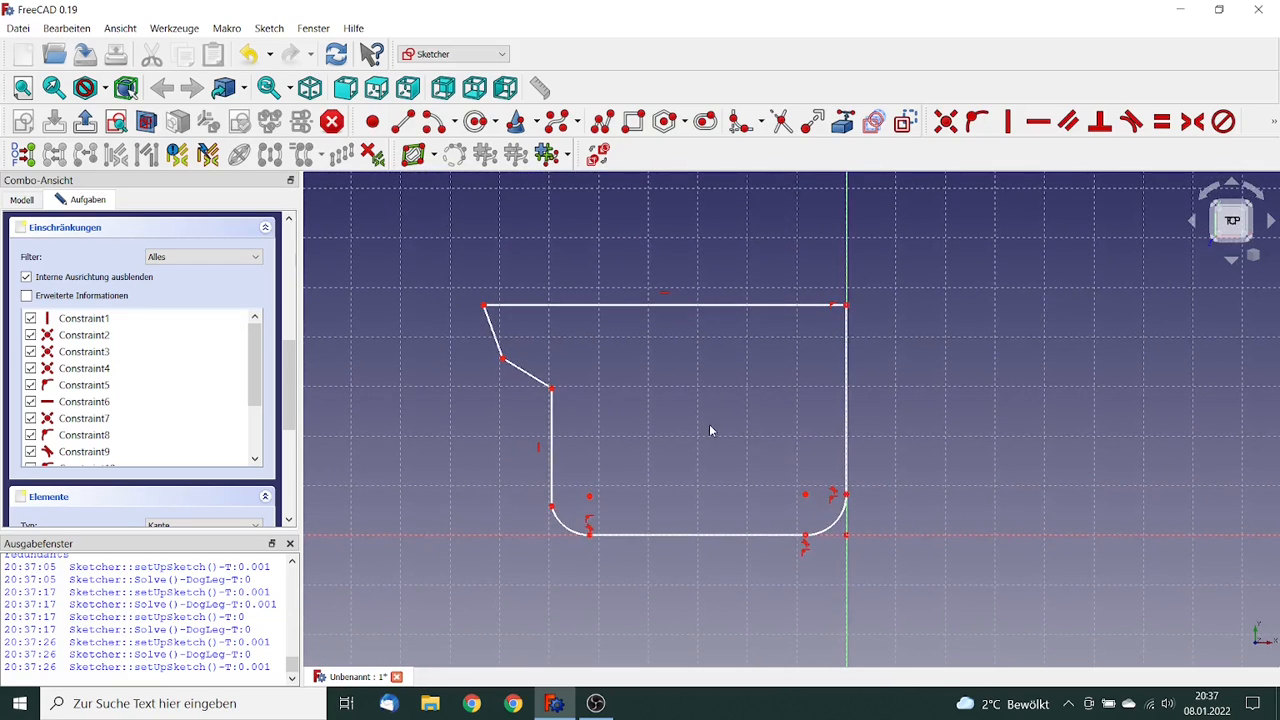
{"action": "left_click", "coordinate": [551, 450]}
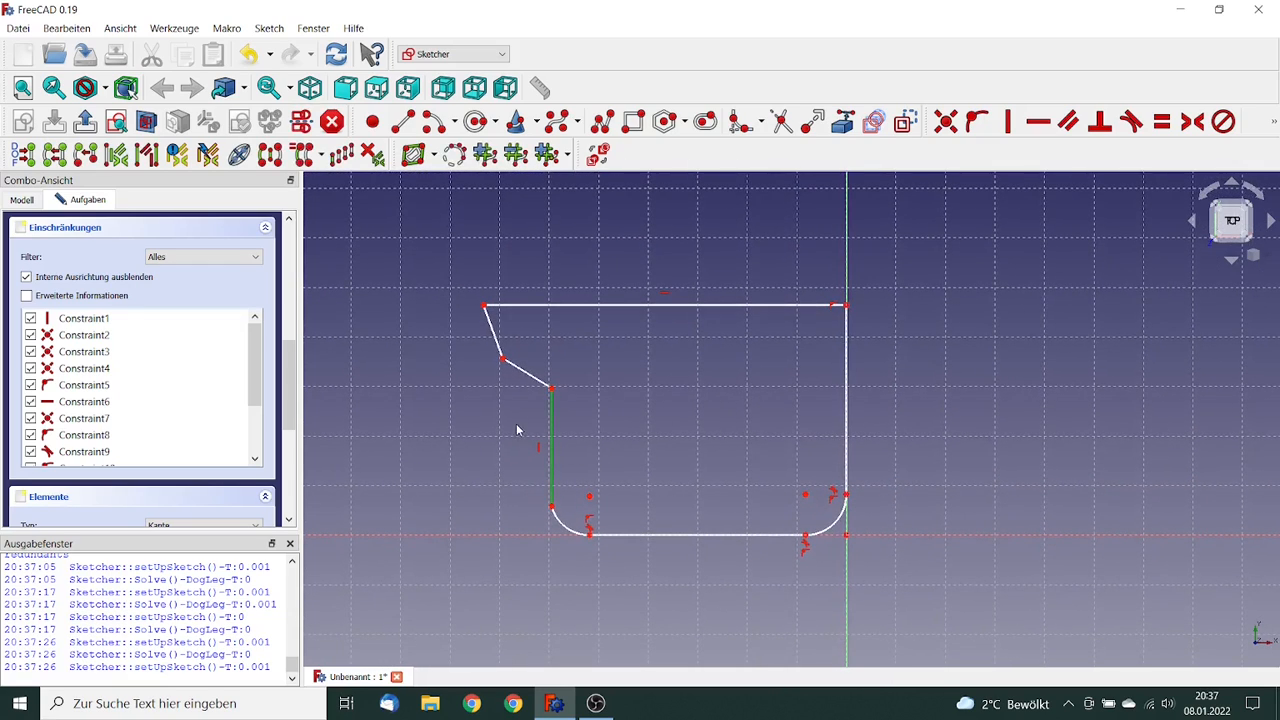
{"action": "middle_click_drag", "start_coordinate": [526, 398], "coordinate": [531, 373]}
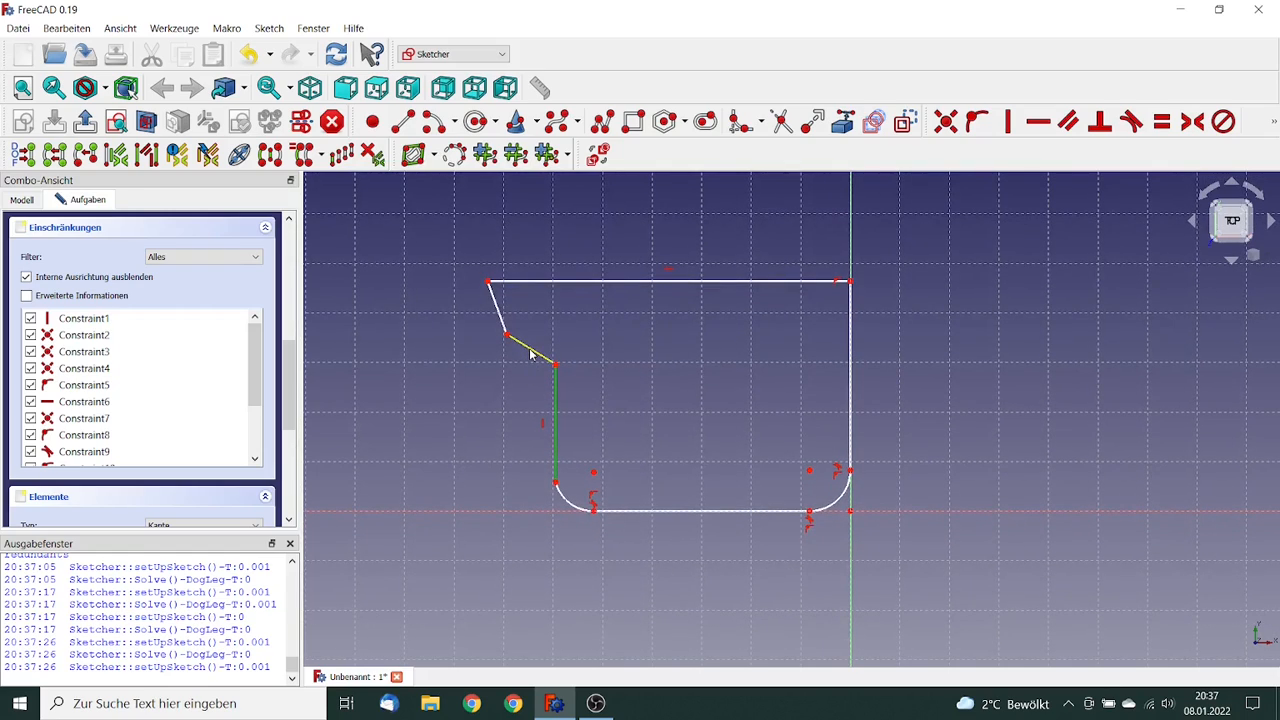
{"action": "left_click", "coordinate": [530, 353]}
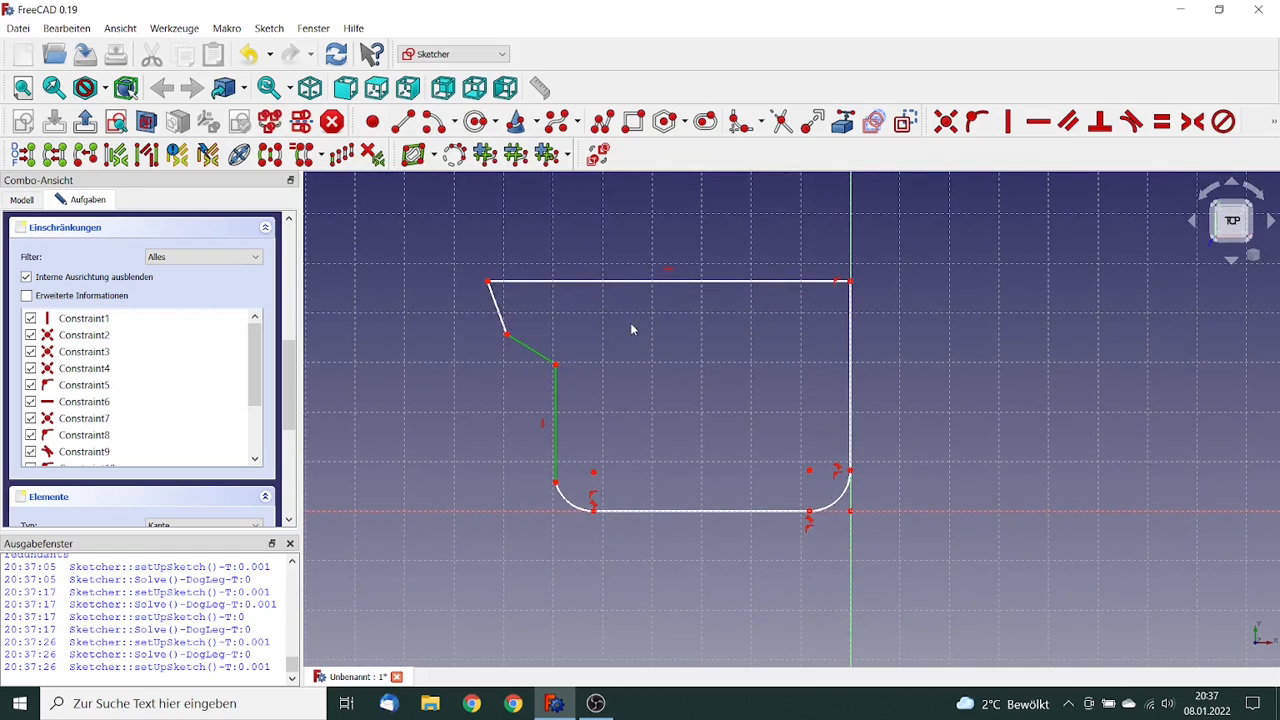
{"action": "left_click", "coordinate": [1274, 122]}
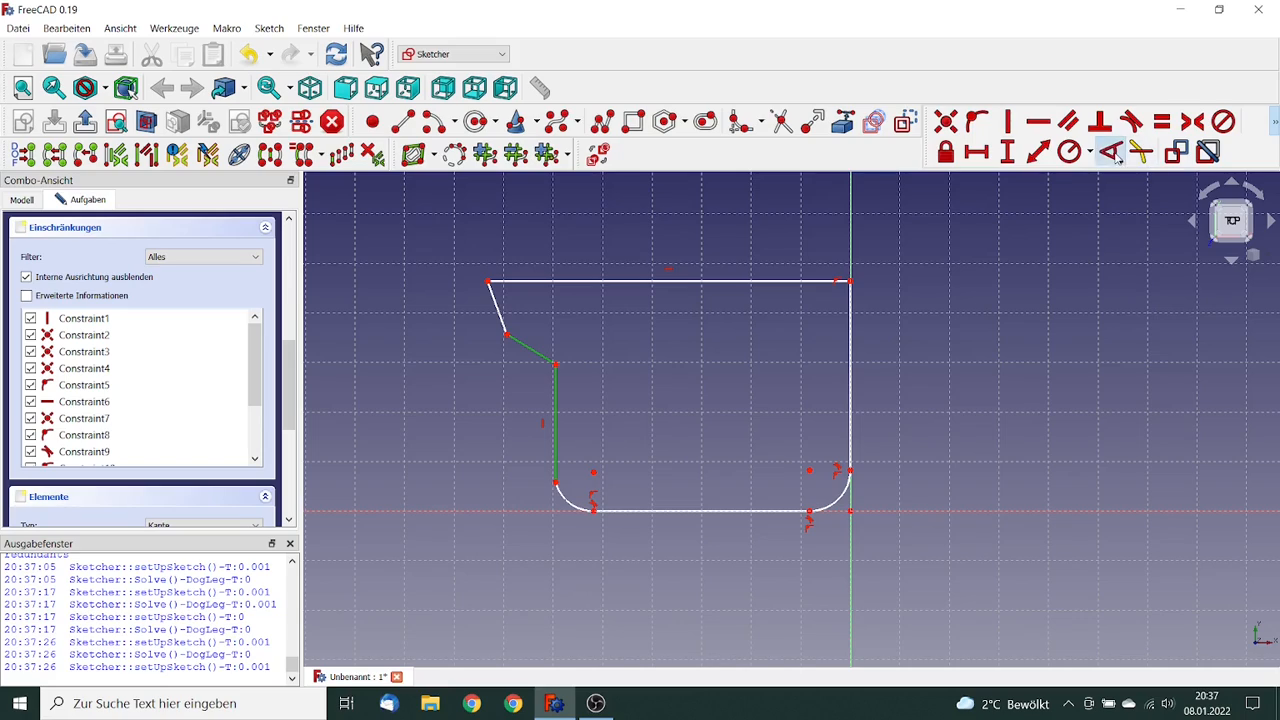
{"action": "left_click", "coordinate": [1110, 151]}
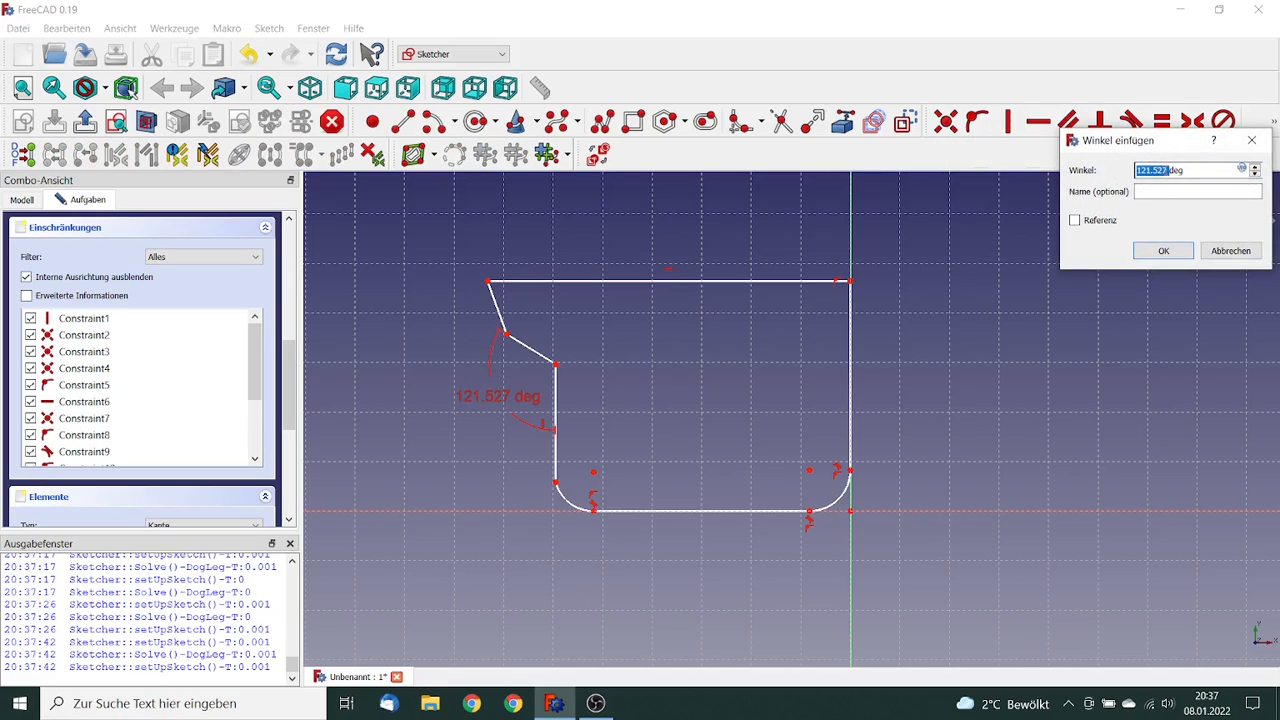
{"action": "type", "text": "110"}
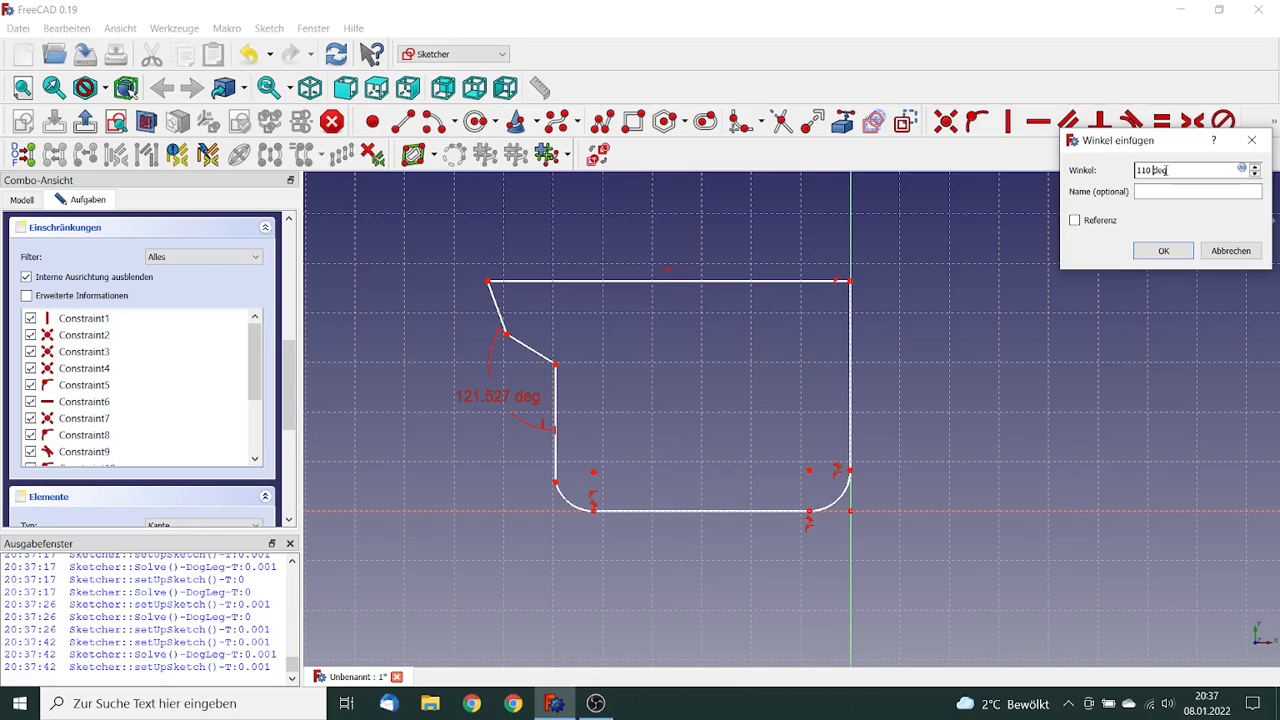
{"action": "left_click", "coordinate": [1170, 252]}
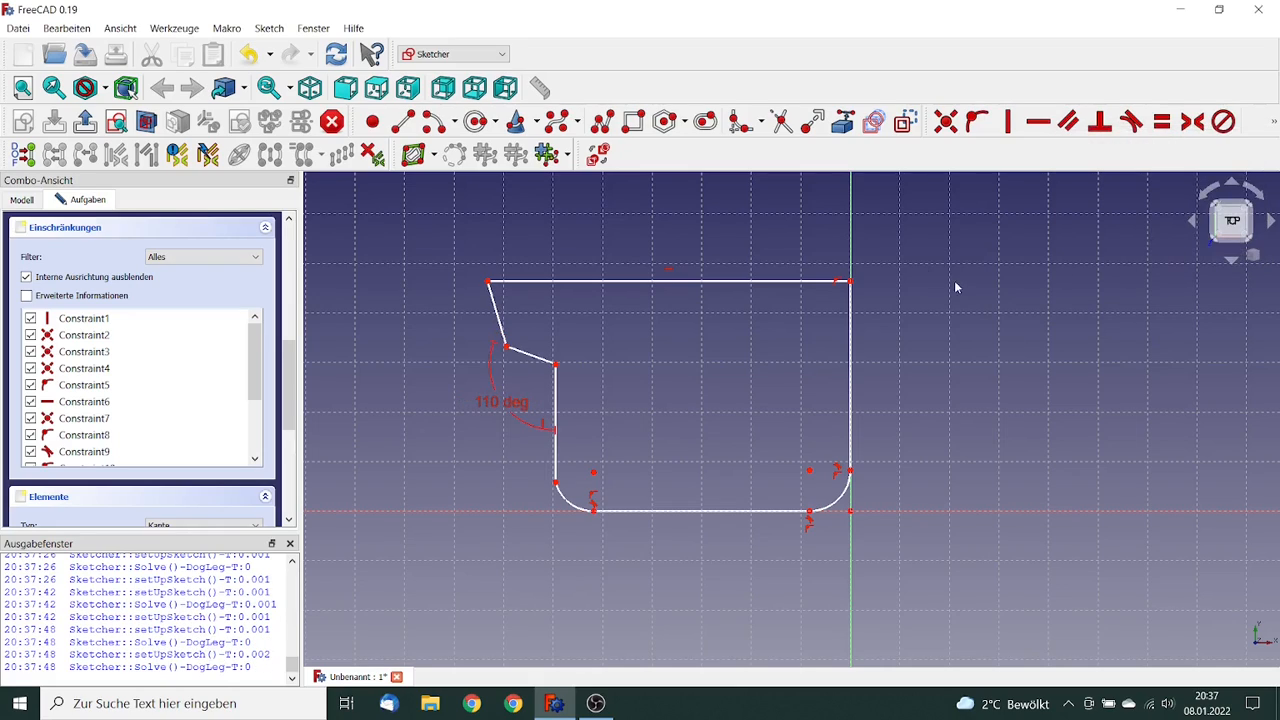
- Set the angle between the upper slanted edge and the top horizontal edge to 75°
{"action": "left_click", "coordinate": [497, 312]}
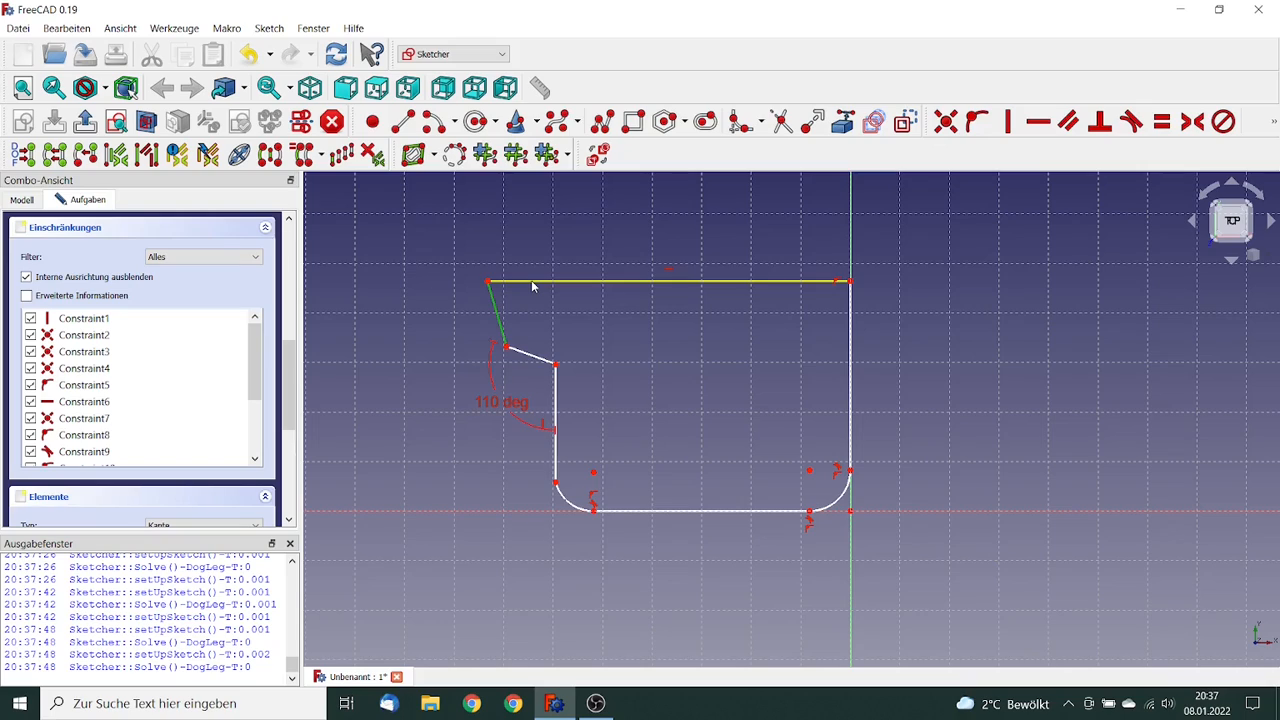
{"action": "left_click", "coordinate": [532, 283]}
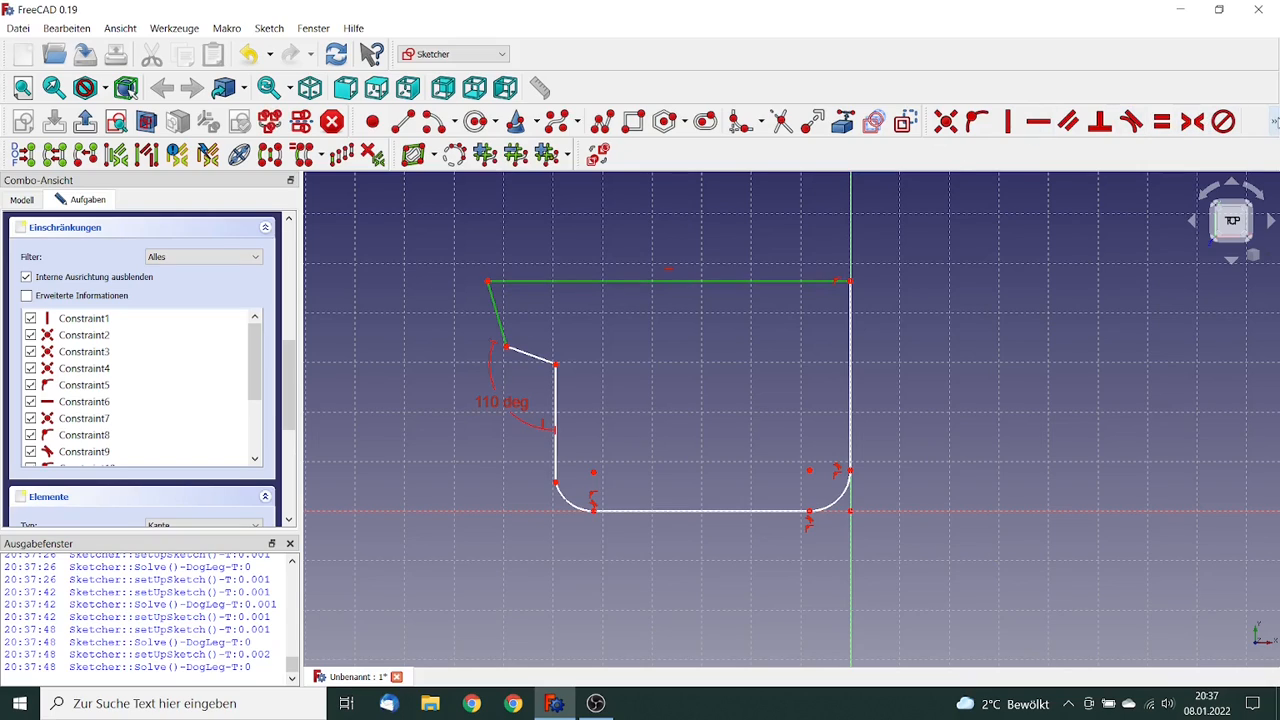
{"action": "left_click", "coordinate": [1275, 122]}
{"action": "left_click", "coordinate": [1114, 152]}
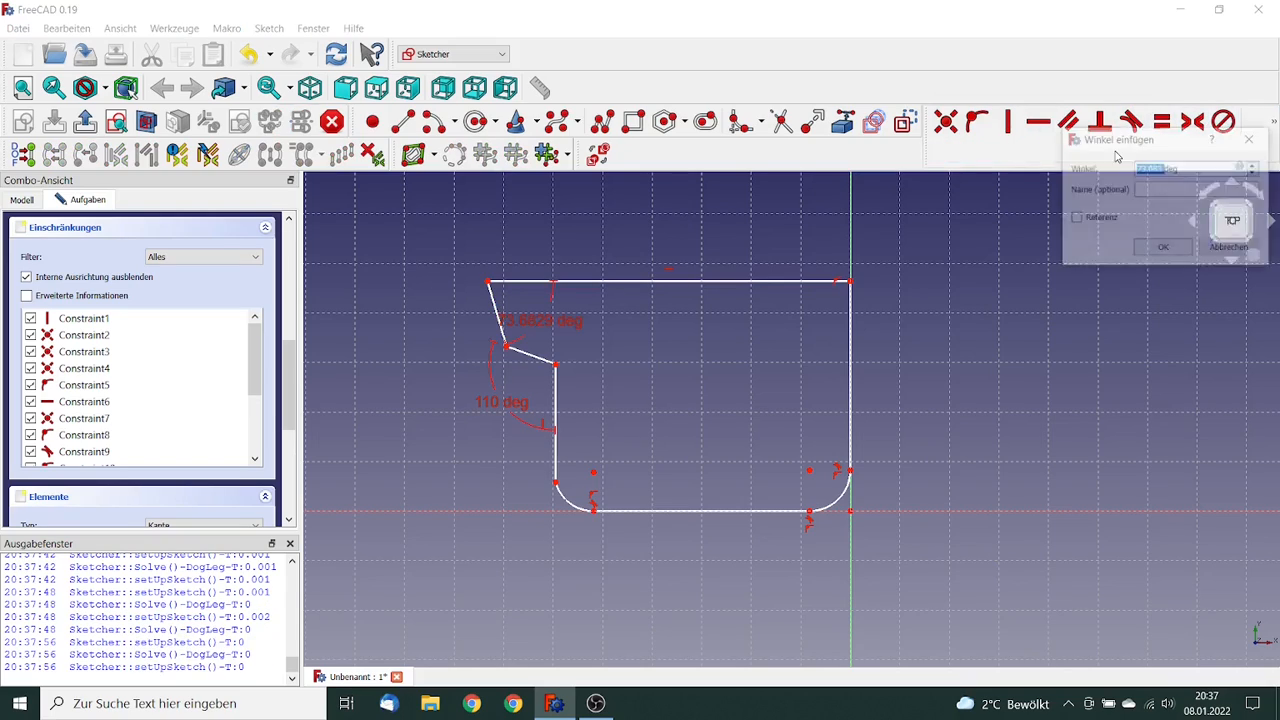
{"action": "type", "text": "75"}
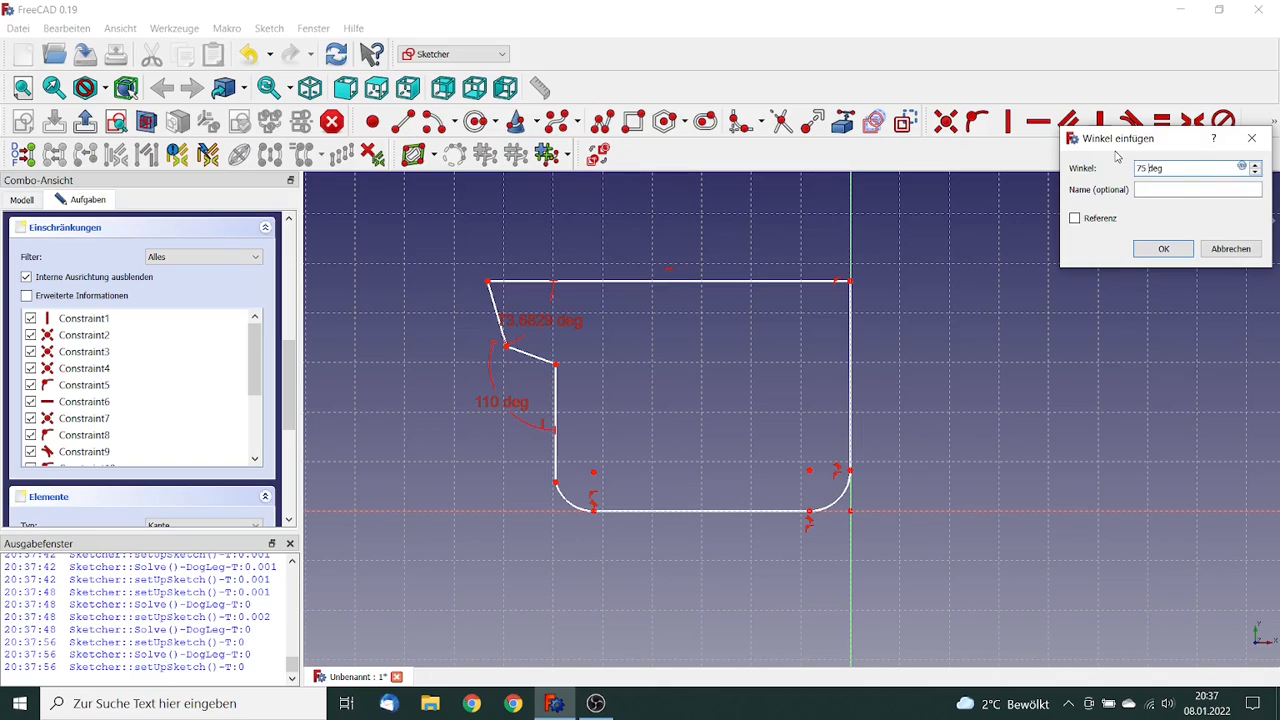
{"action": "left_click", "coordinate": [1176, 251]}
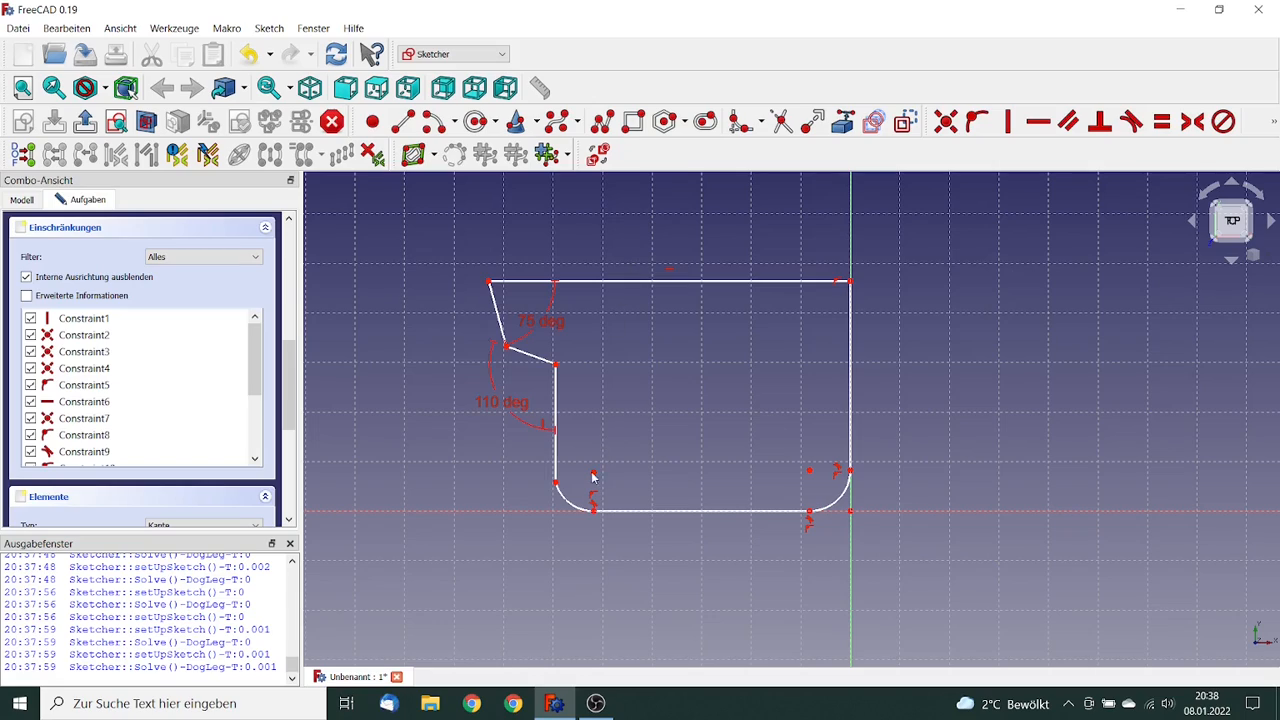
- Set the radius of the profile's lower-left corner arc to 15 mm
{"action": "left_click", "coordinate": [568, 507]}
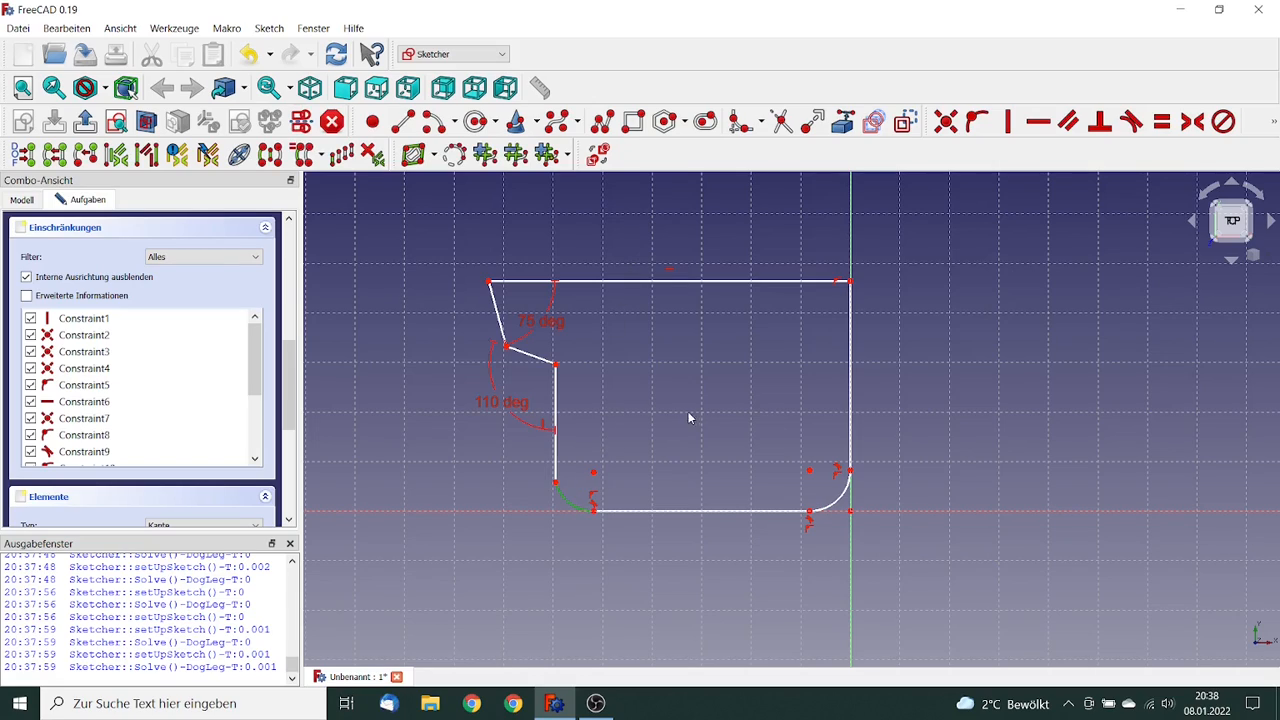
{"action": "left_click", "coordinate": [1275, 123]}
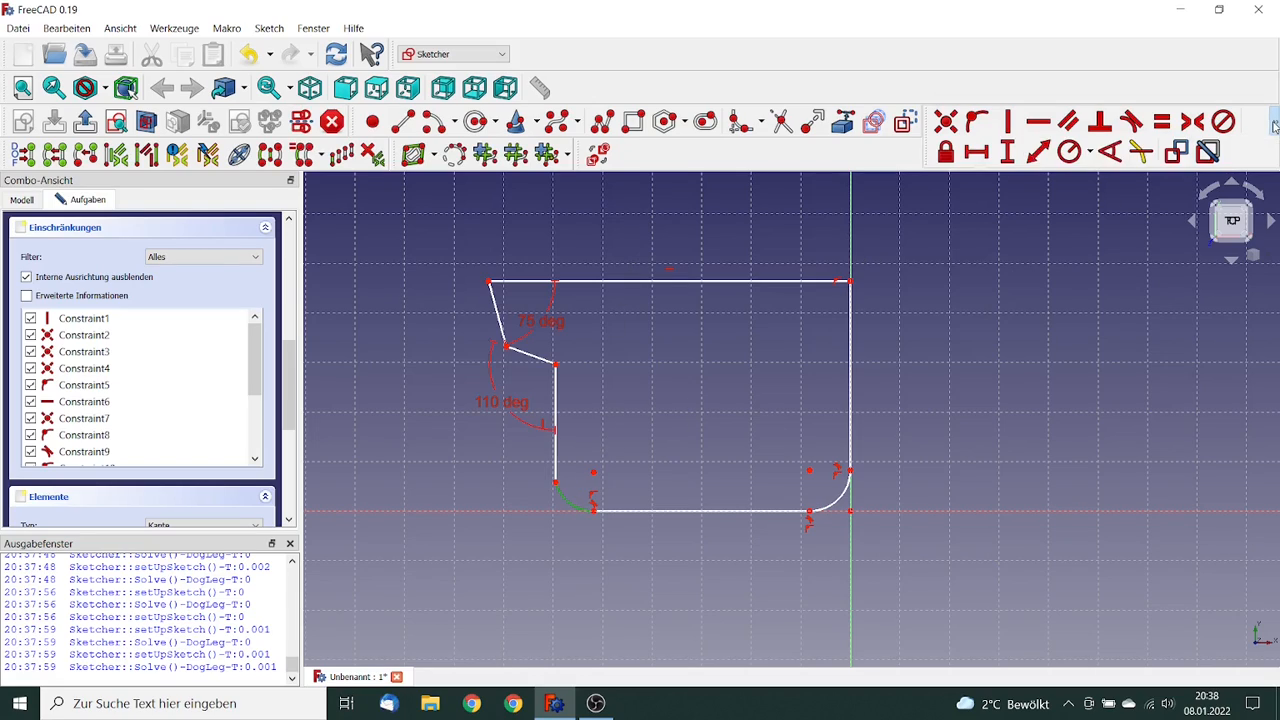
{"action": "left_click", "coordinate": [1090, 152]}
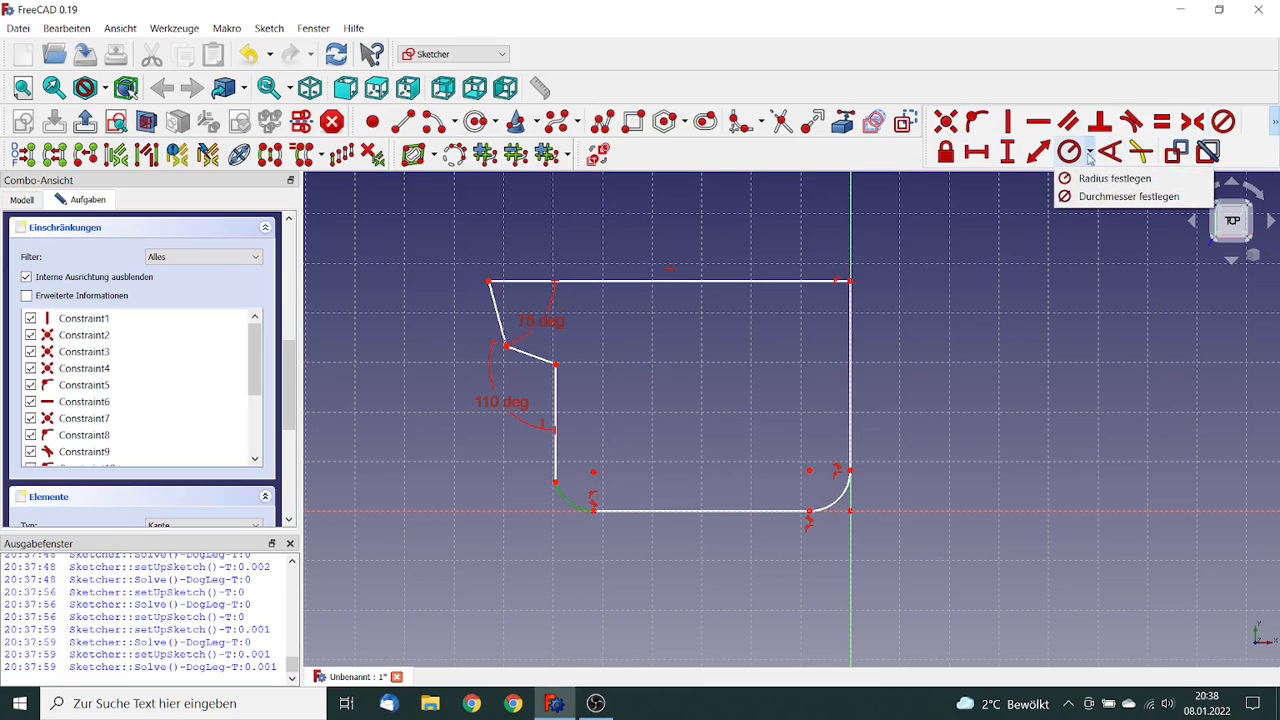
{"action": "left_click", "coordinate": [1112, 178]}
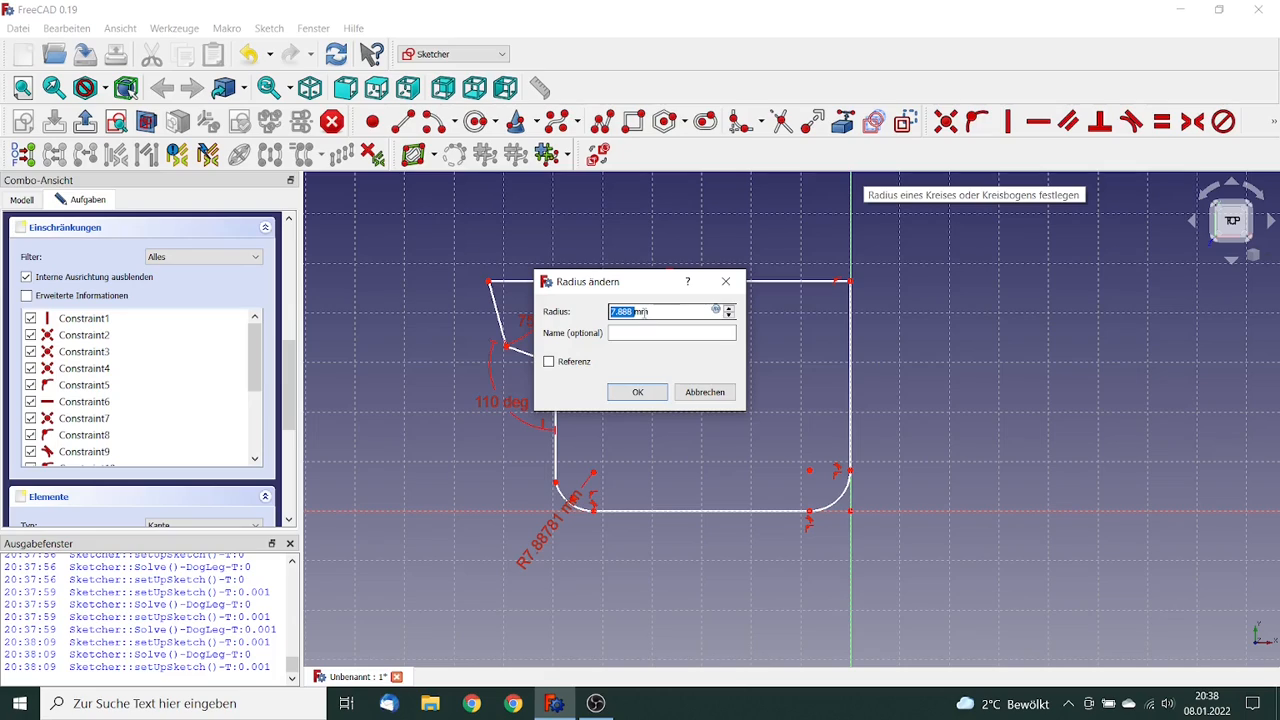
{"action": "type", "text": "15"}
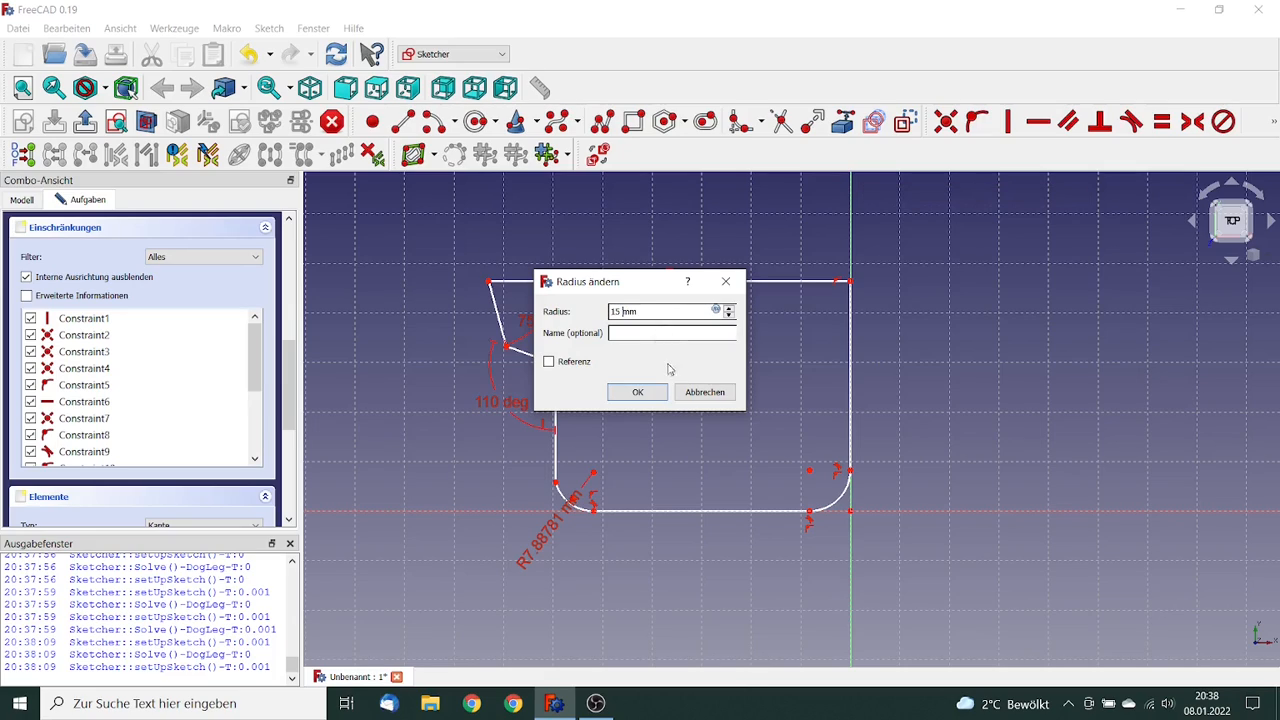
{"action": "left_click", "coordinate": [637, 392]}
- Set the radius of the profile's lower-right corner arc to 5 mm
{"action": "left_click", "coordinate": [838, 502]}
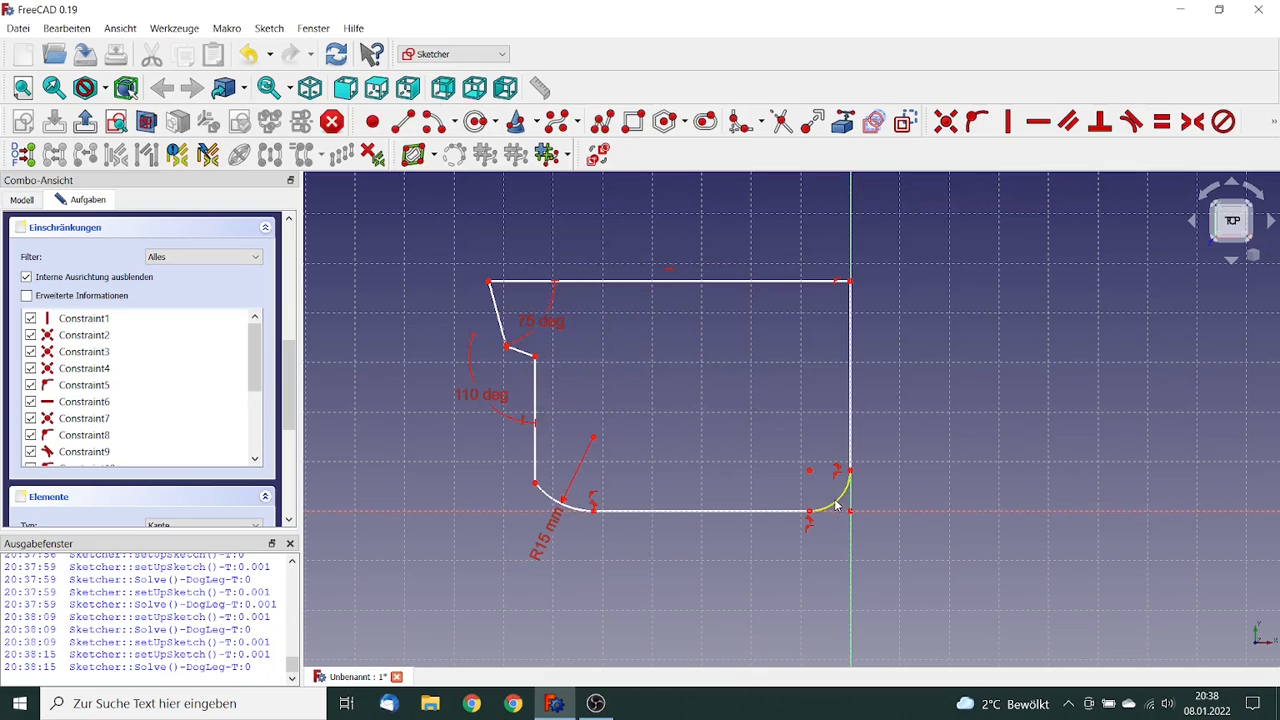
{"action": "left_click", "coordinate": [1273, 121]}
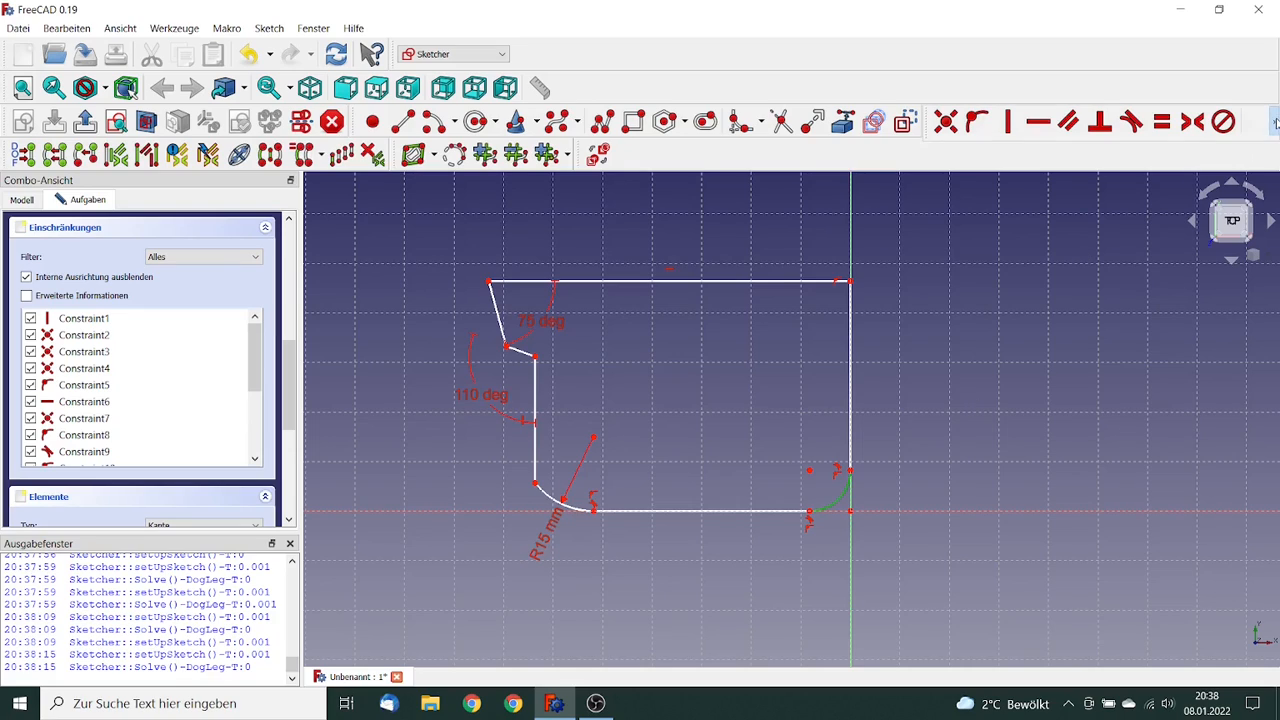
{"action": "left_click", "coordinate": [1090, 152]}
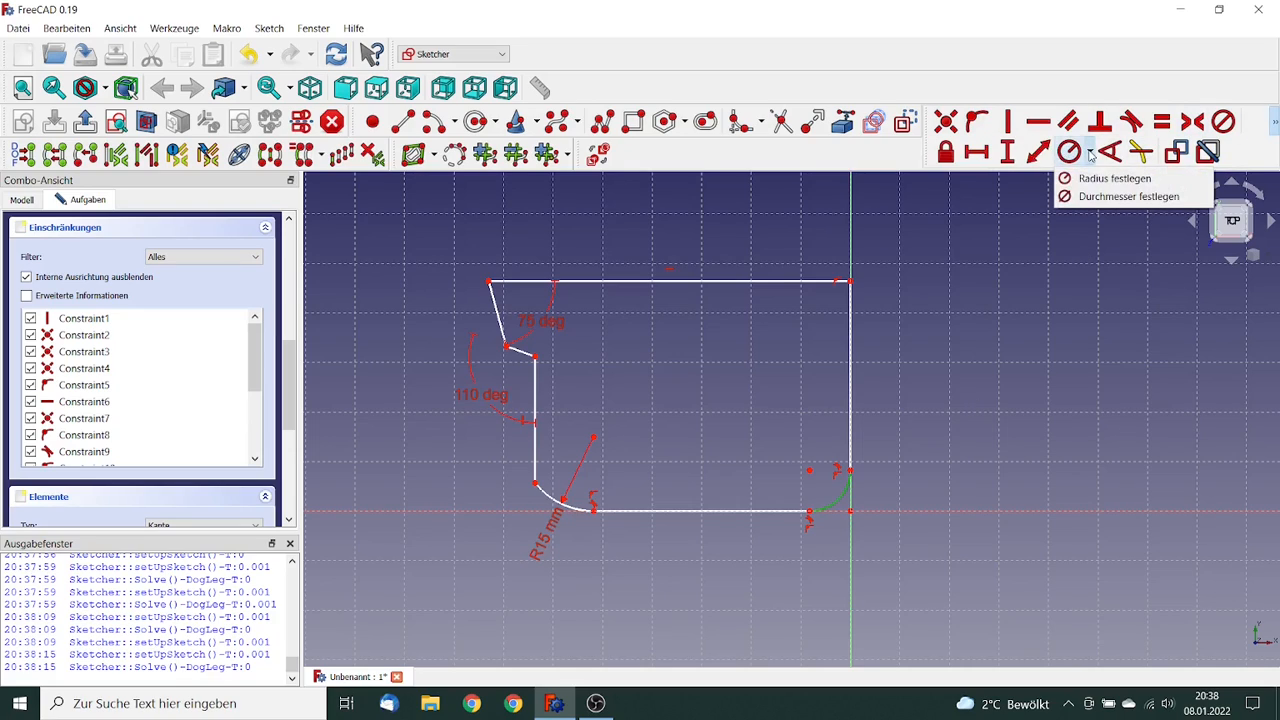
{"action": "left_click", "coordinate": [1090, 177]}
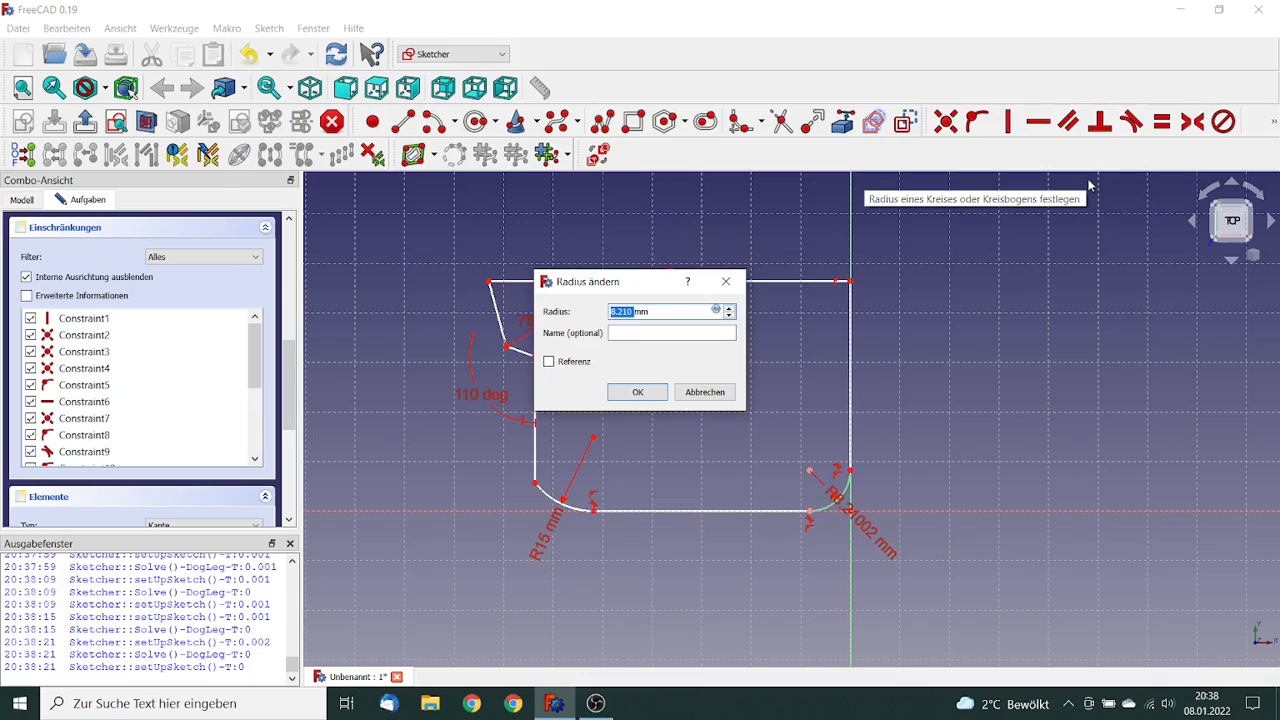
{"action": "type", "text": "5"}
{"action": "left_click", "coordinate": [657, 393]}
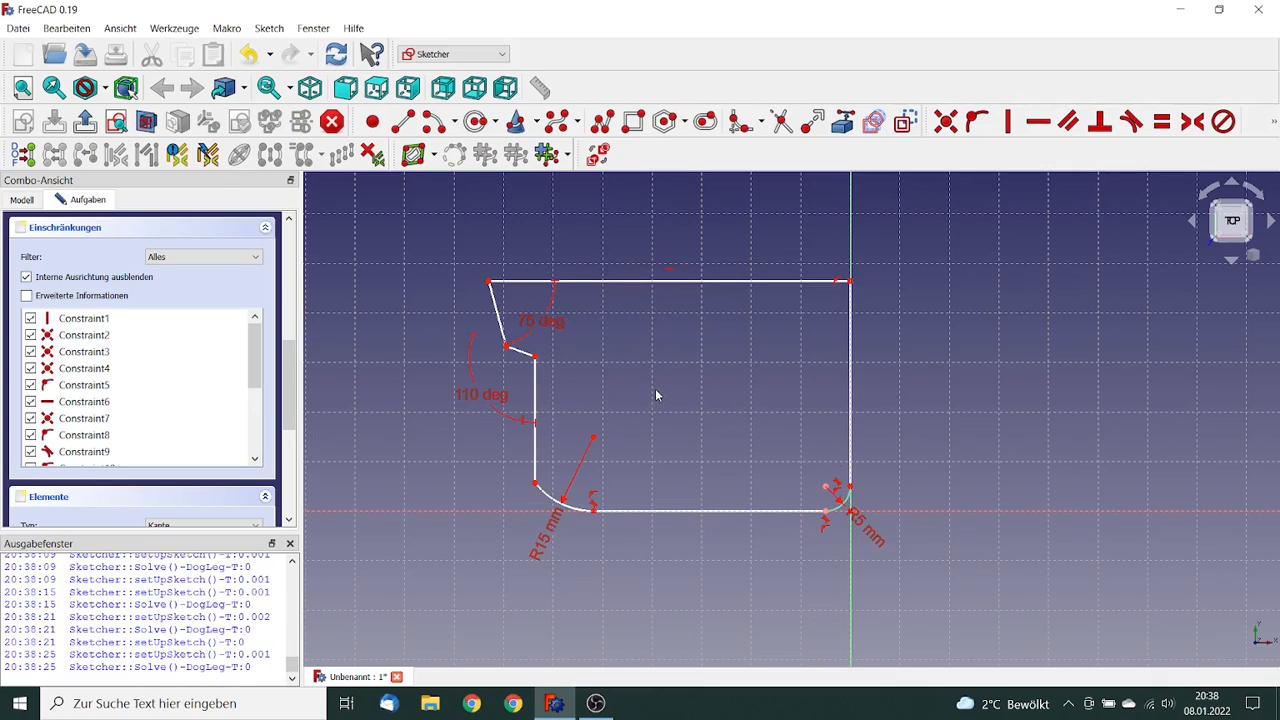
- Make the 15 mm corner arc tangent to the left vertical edge
{"action": "left_click", "coordinate": [544, 495]}
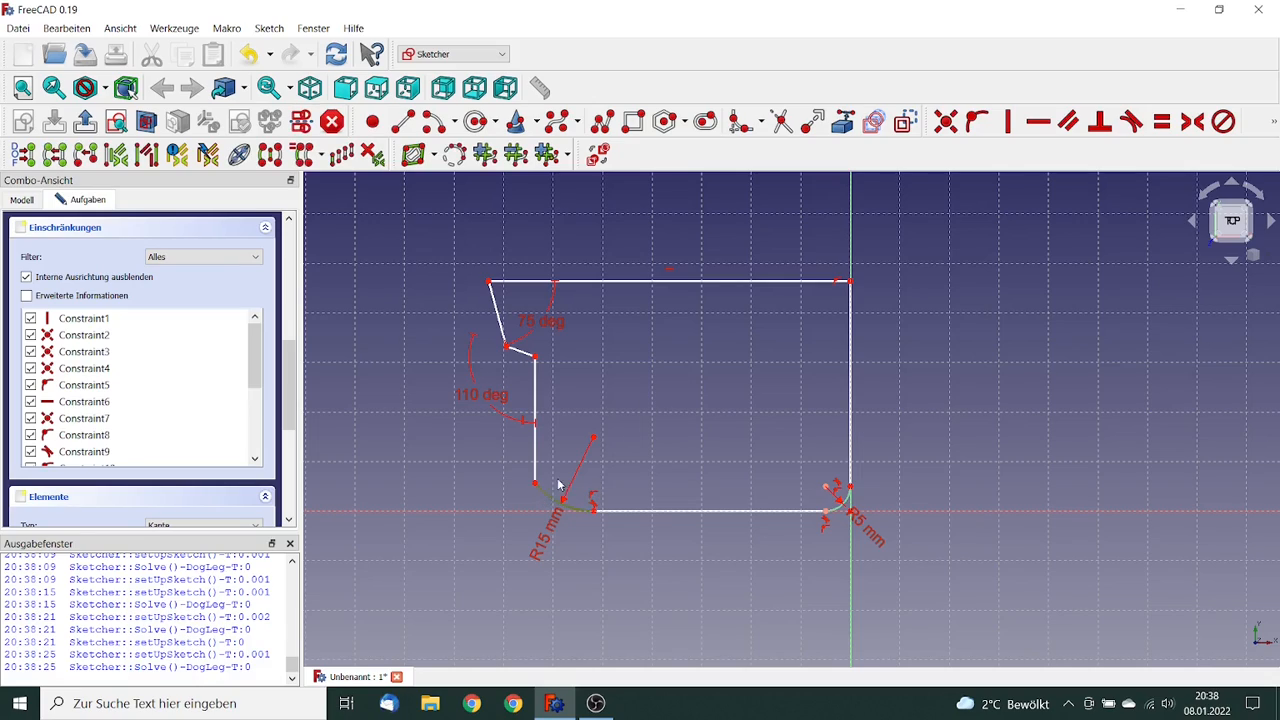
{"action": "left_click", "coordinate": [536, 456]}
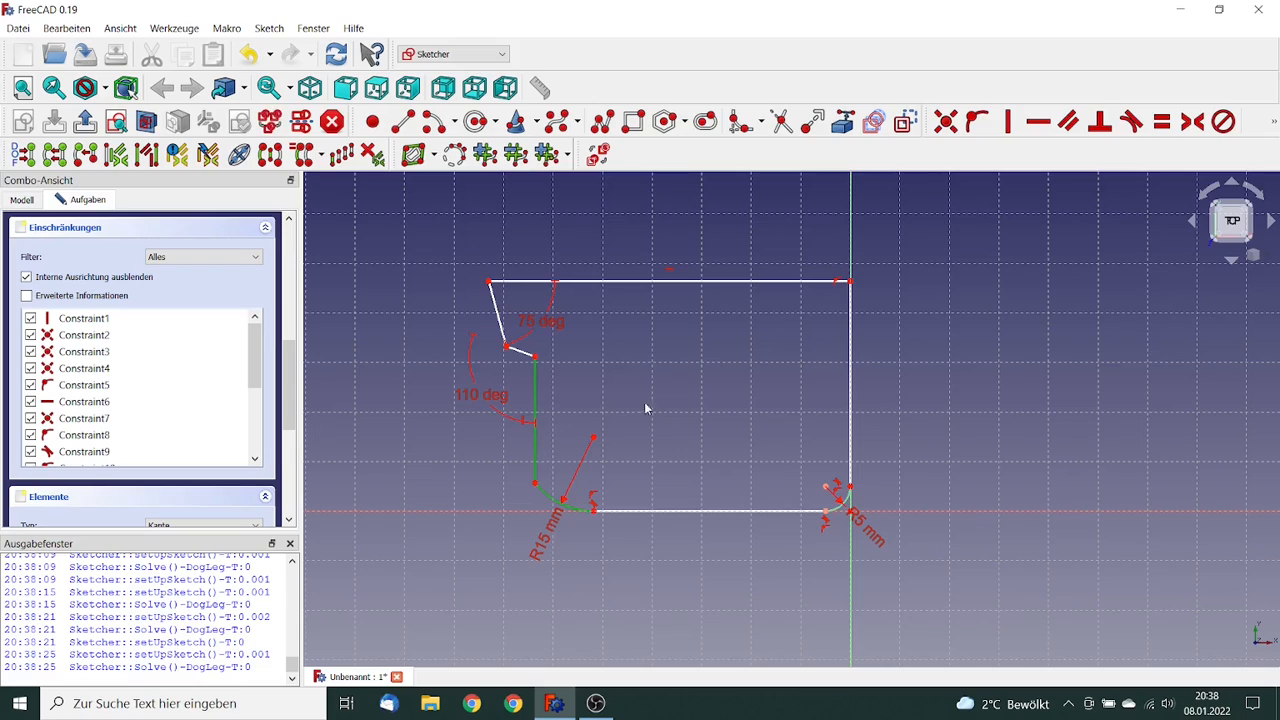
{"action": "left_click", "coordinate": [1131, 121]}
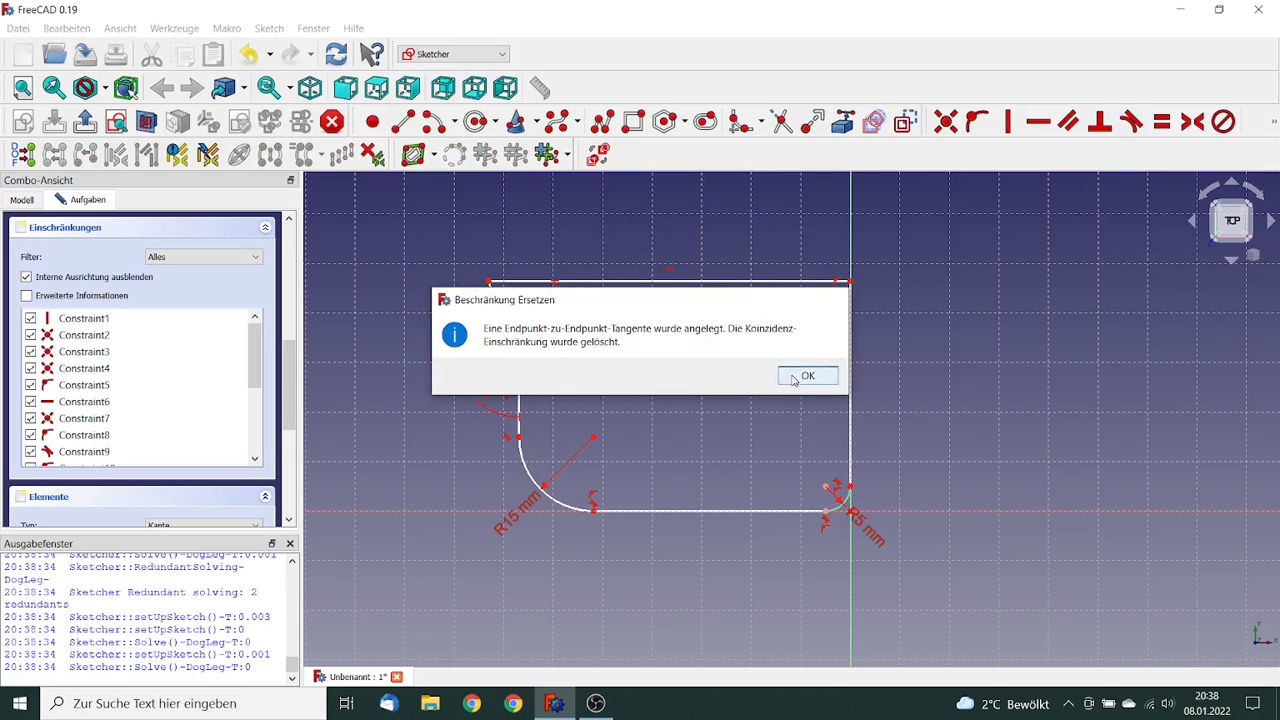
{"action": "left_click", "coordinate": [797, 378]}
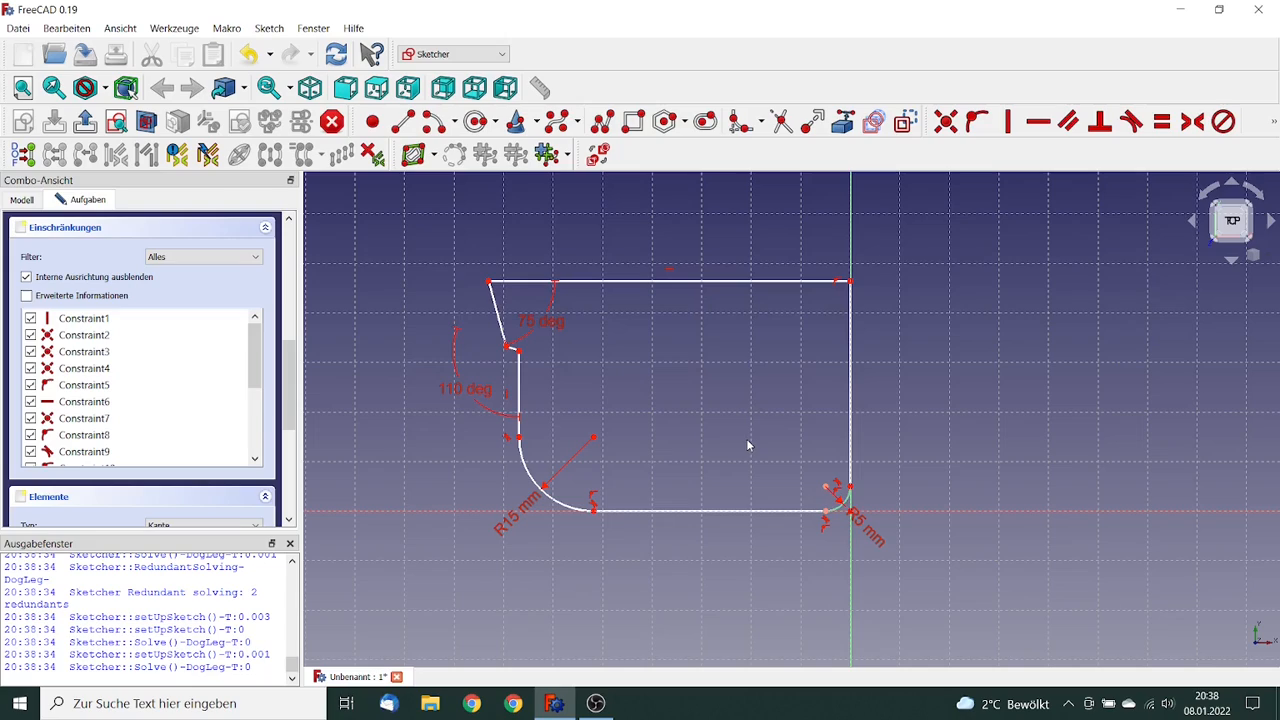
{"action": "left_click", "coordinate": [569, 511]}
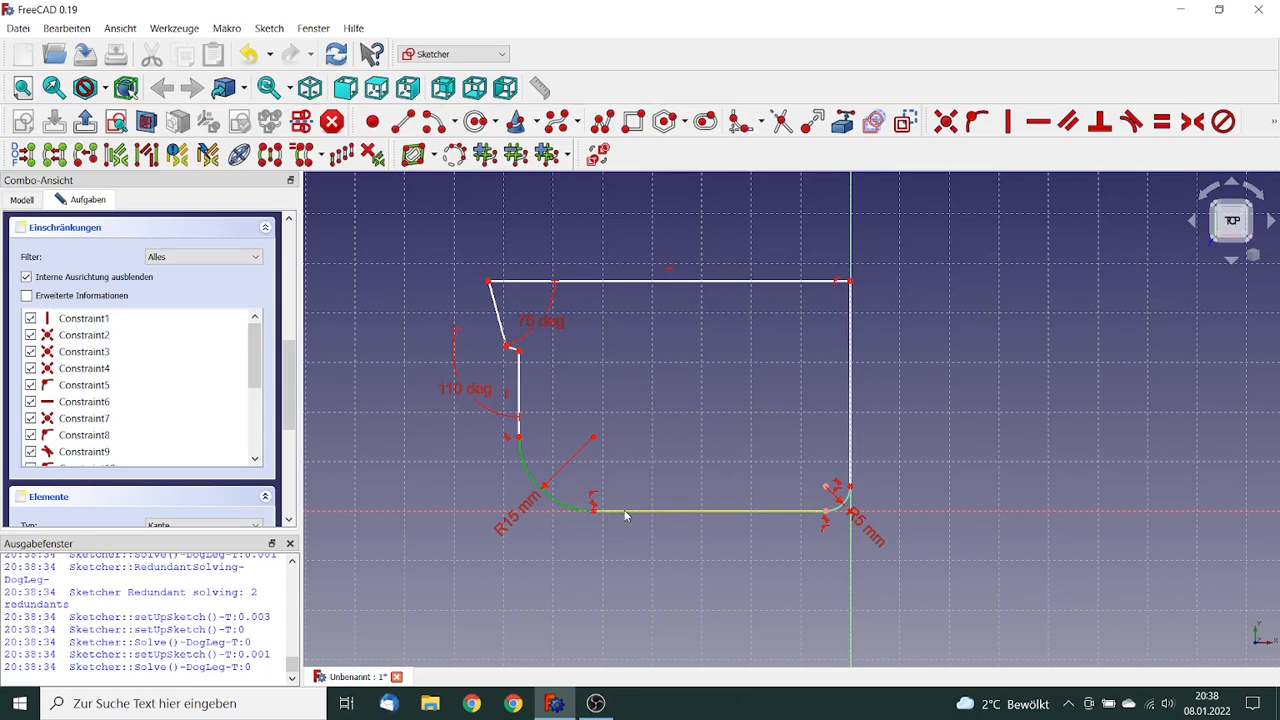
{"action": "left_click", "coordinate": [613, 498]}
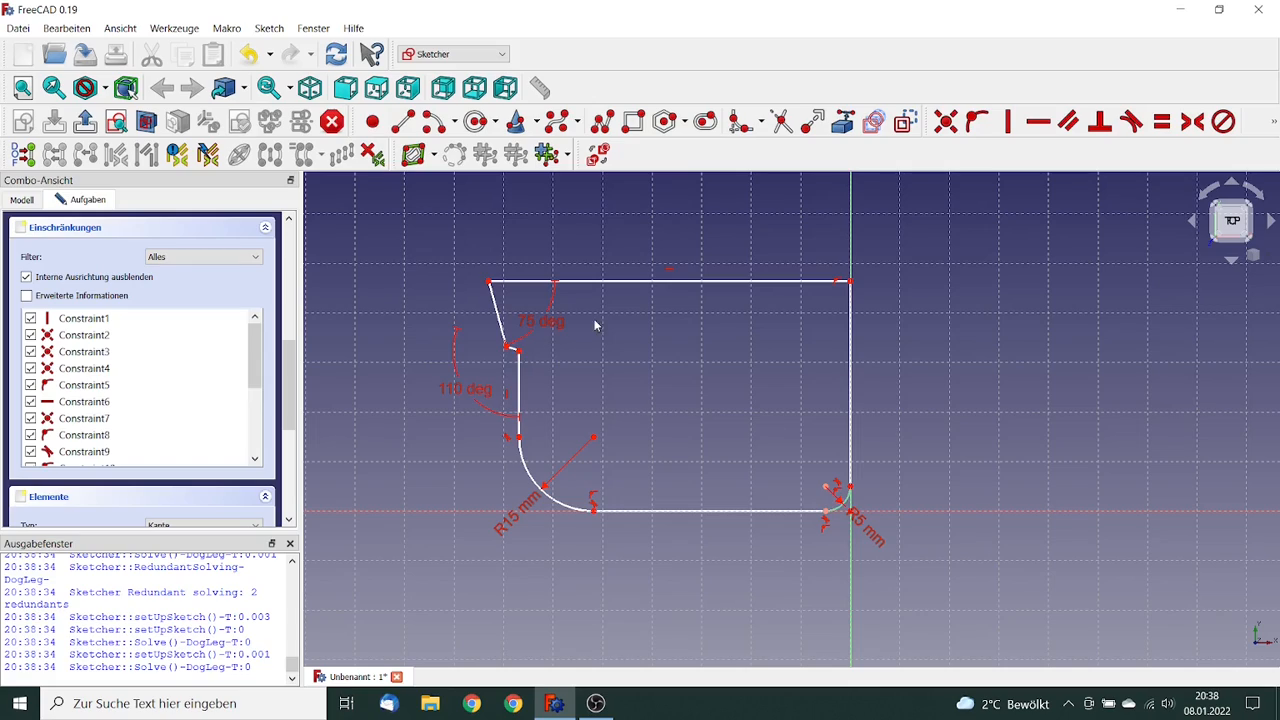
- Set the vertical distance from the profile's top-right corner to the horizontal axis to 0.1 m
{"action": "left_click", "coordinate": [851, 285]}
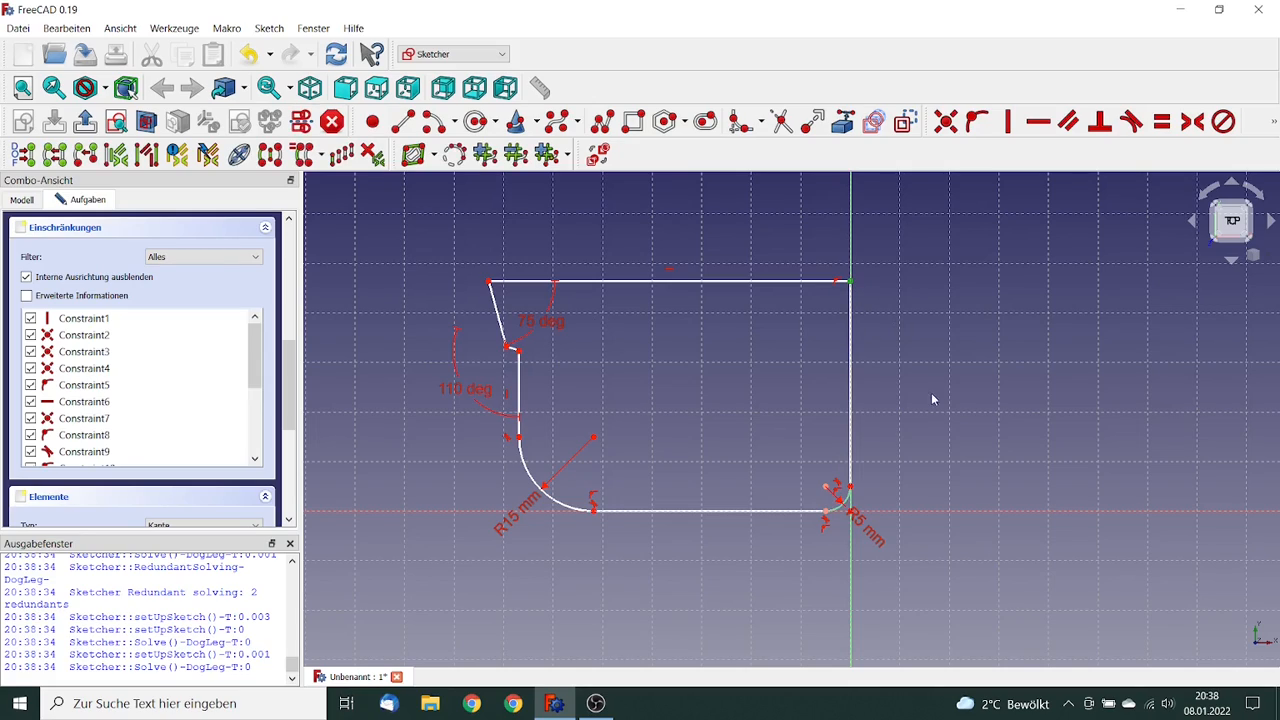
{"action": "left_click", "coordinate": [977, 509]}
{"action": "left_click", "coordinate": [1273, 121]}
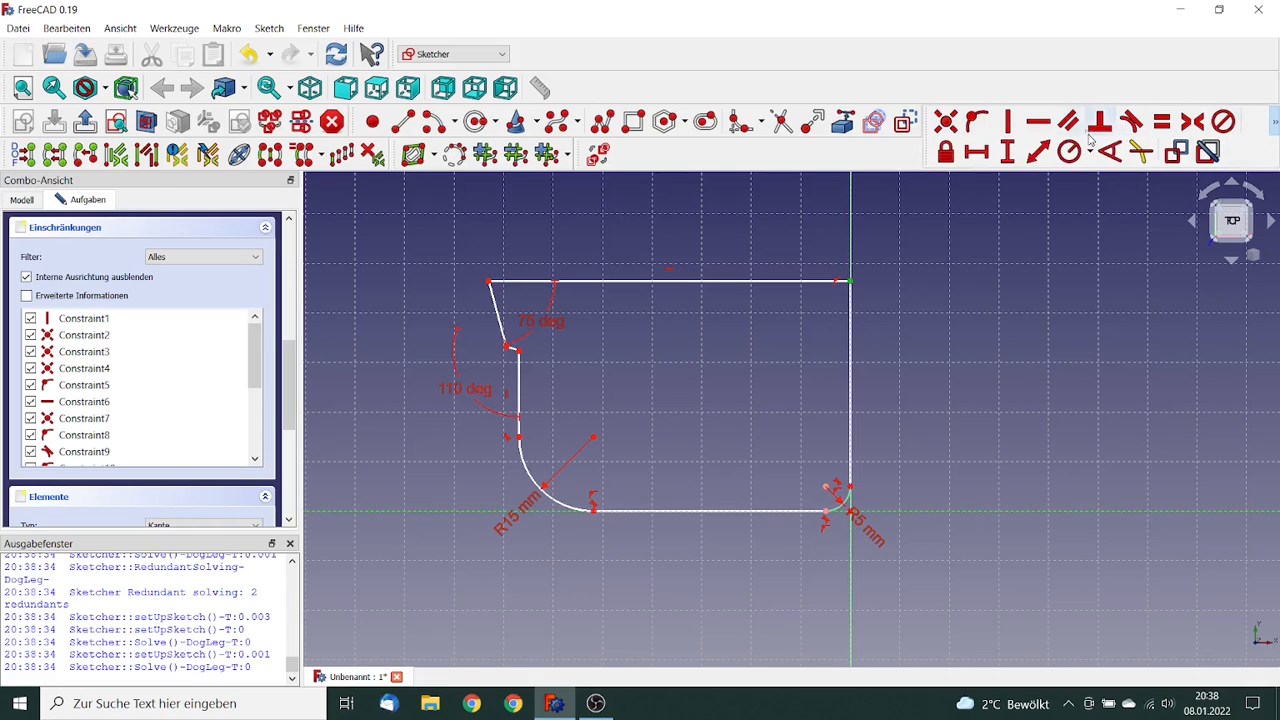
{"action": "left_click", "coordinate": [1003, 152]}
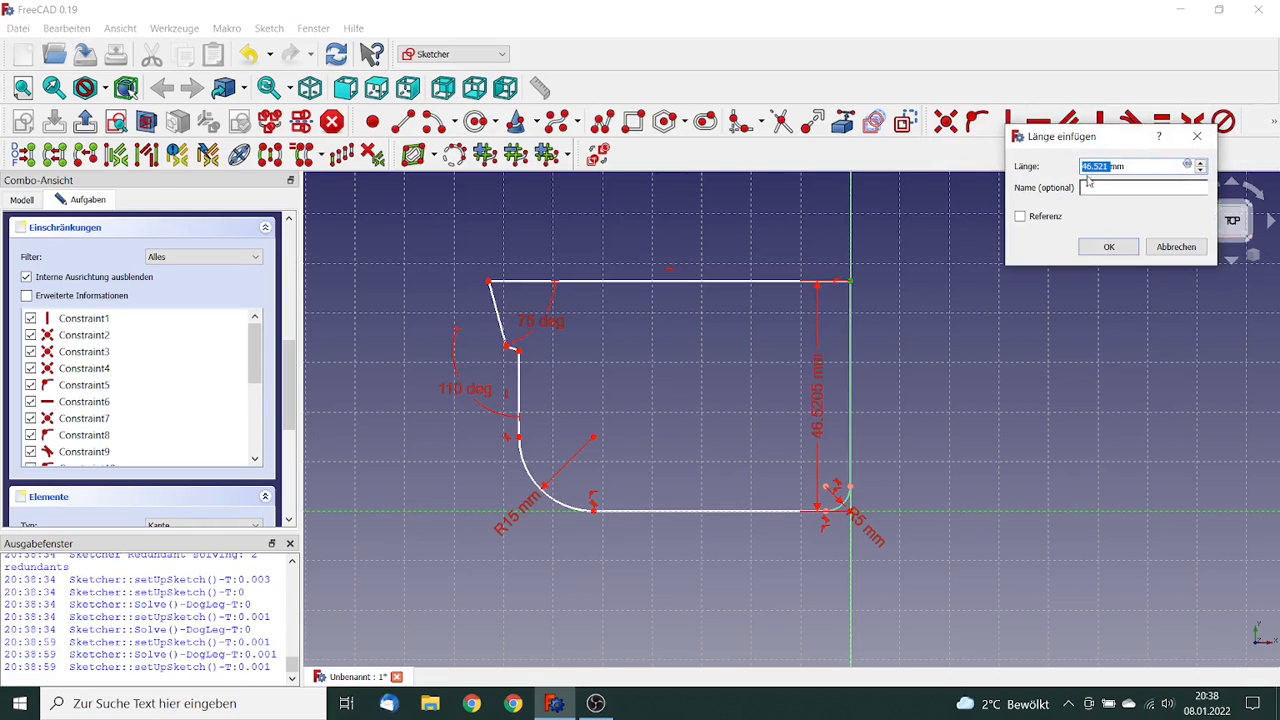
{"action": "type", "text": "0.1"}
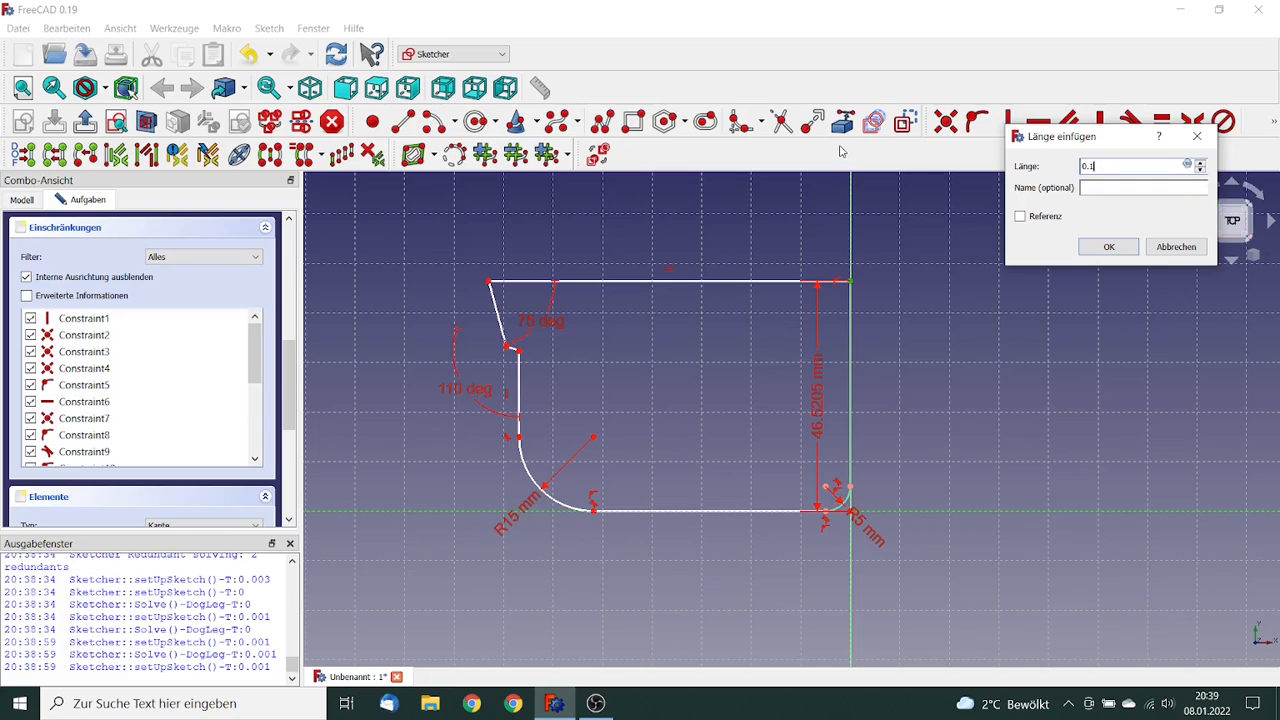
{"action": "left_click", "coordinate": [1107, 247]}
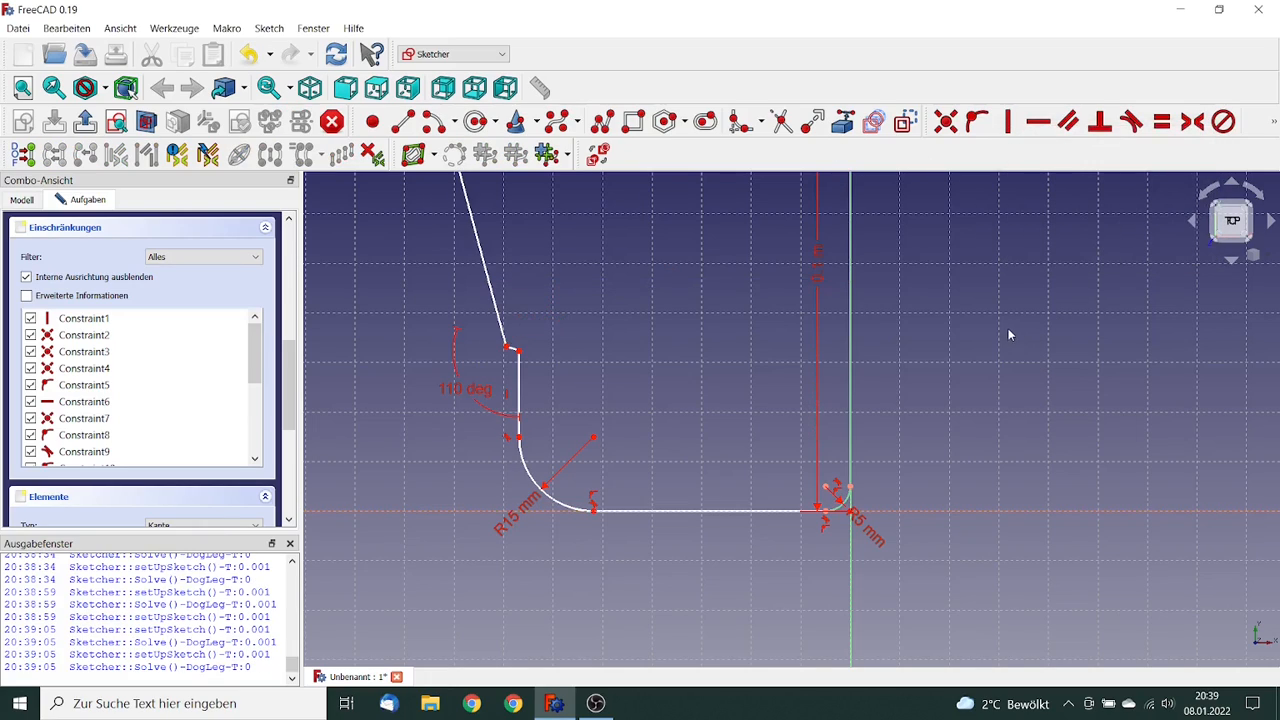
- Set the horizontal distance between the end points of the short slanted edge above the left vertical edge to 15 mm
{"action": "middle_click_drag", "start_coordinate": [1008, 329], "coordinate": [1007, 370], "text": "ctrl"}
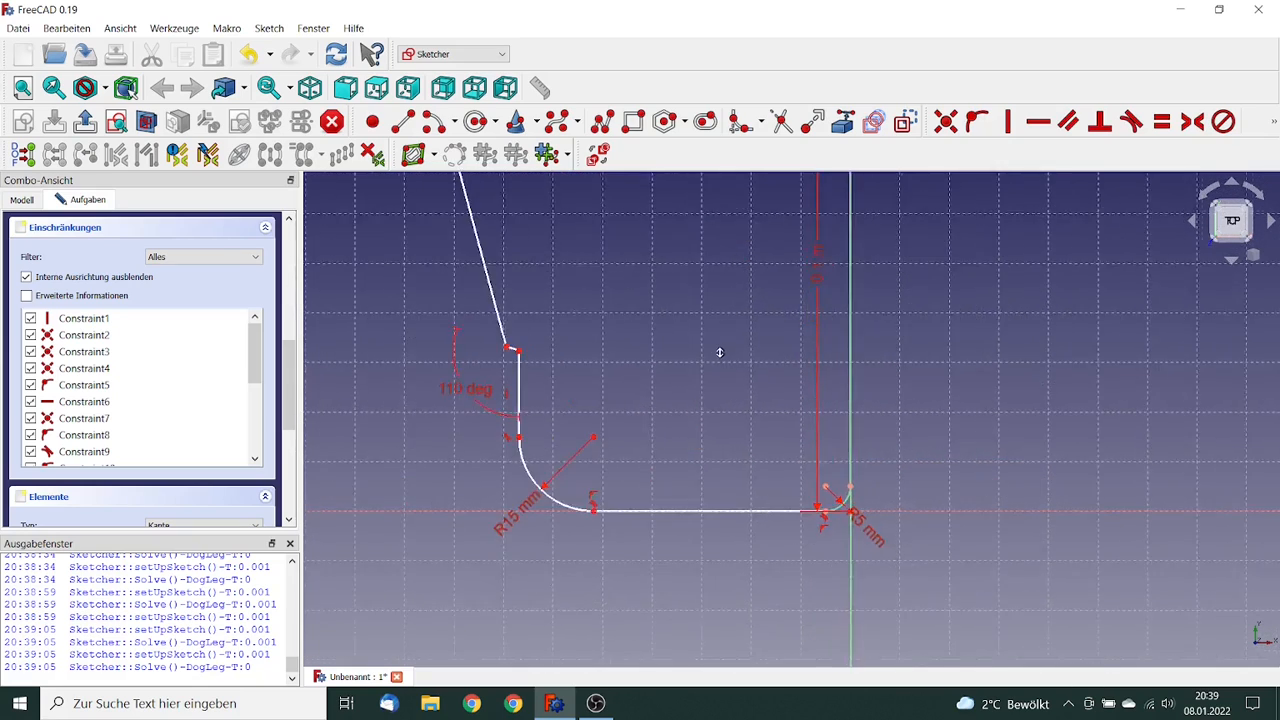
{"action": "middle_click_drag", "start_coordinate": [717, 351], "coordinate": [523, 326], "text": "ctrl"}
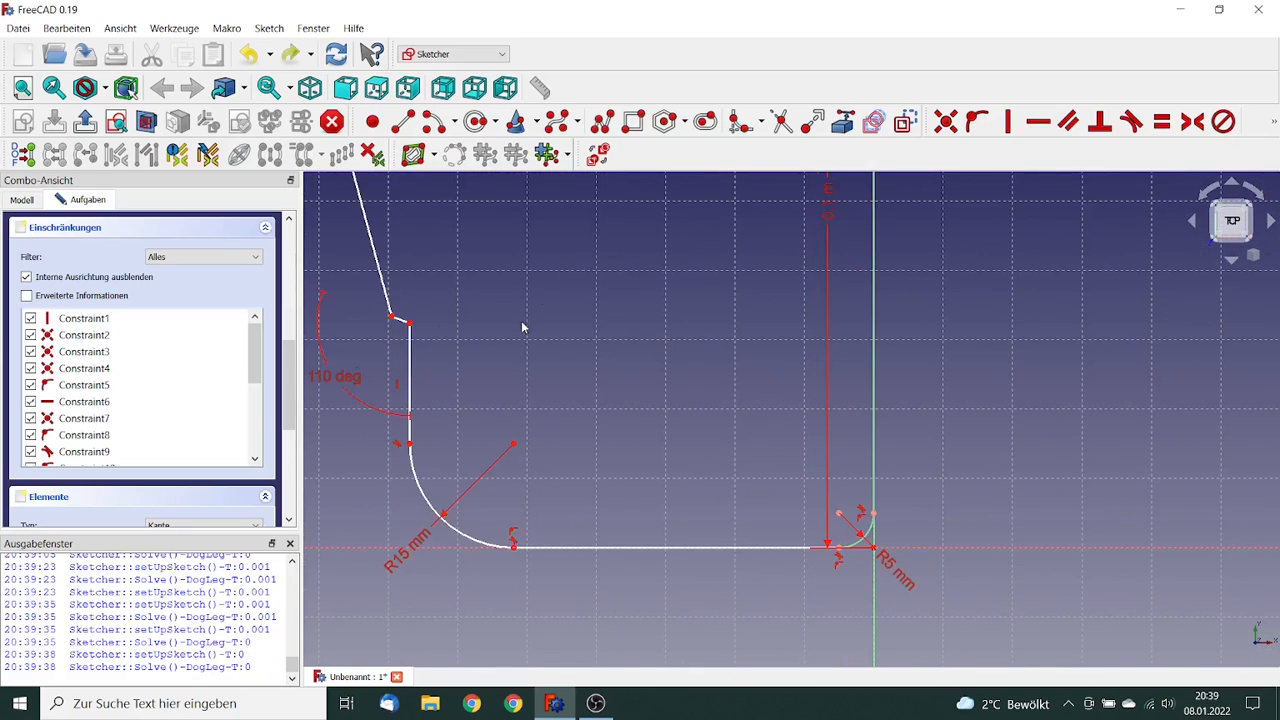
{"action": "left_click", "coordinate": [407, 323]}
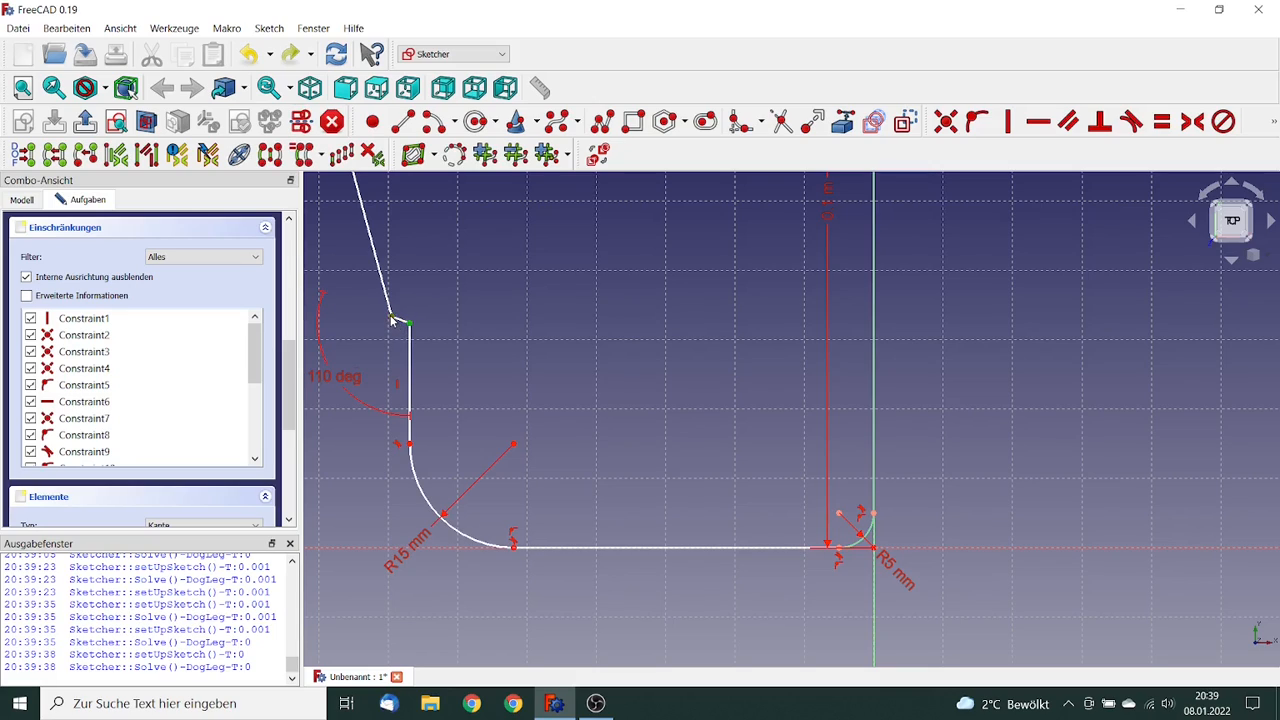
{"action": "left_click", "coordinate": [392, 319]}
{"action": "left_click", "coordinate": [1274, 121]}
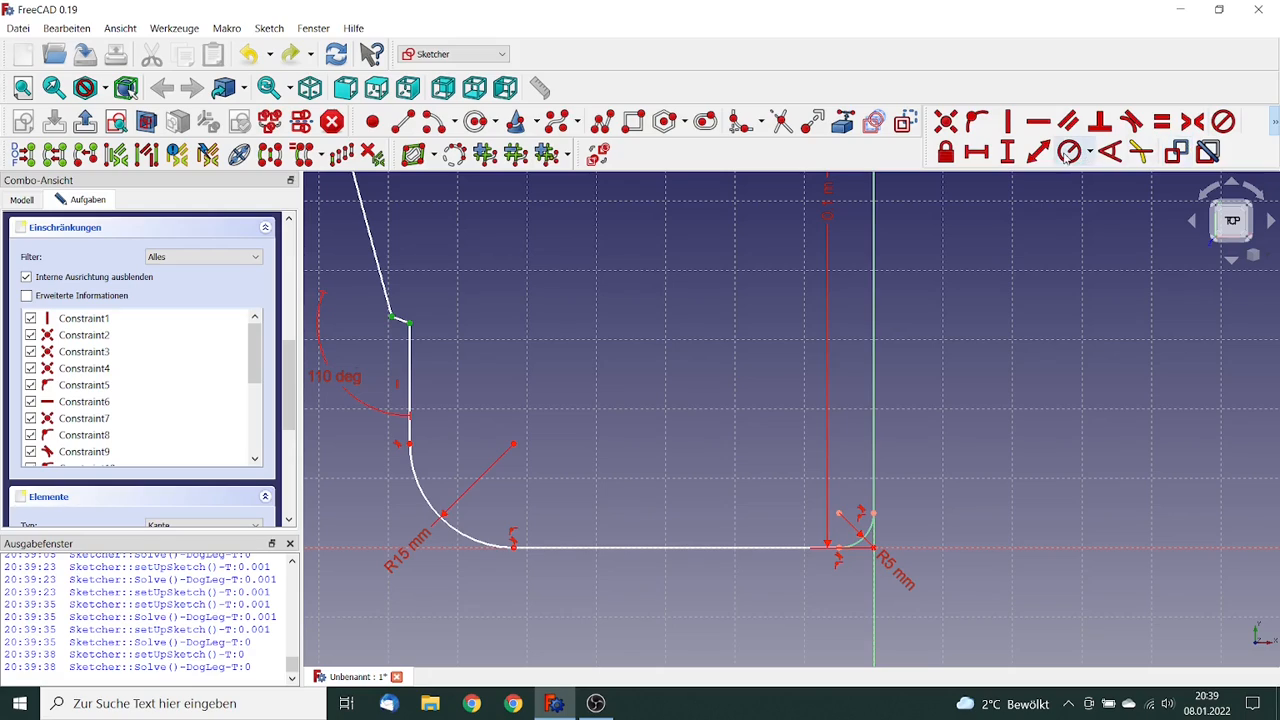
{"action": "left_click", "coordinate": [977, 153]}
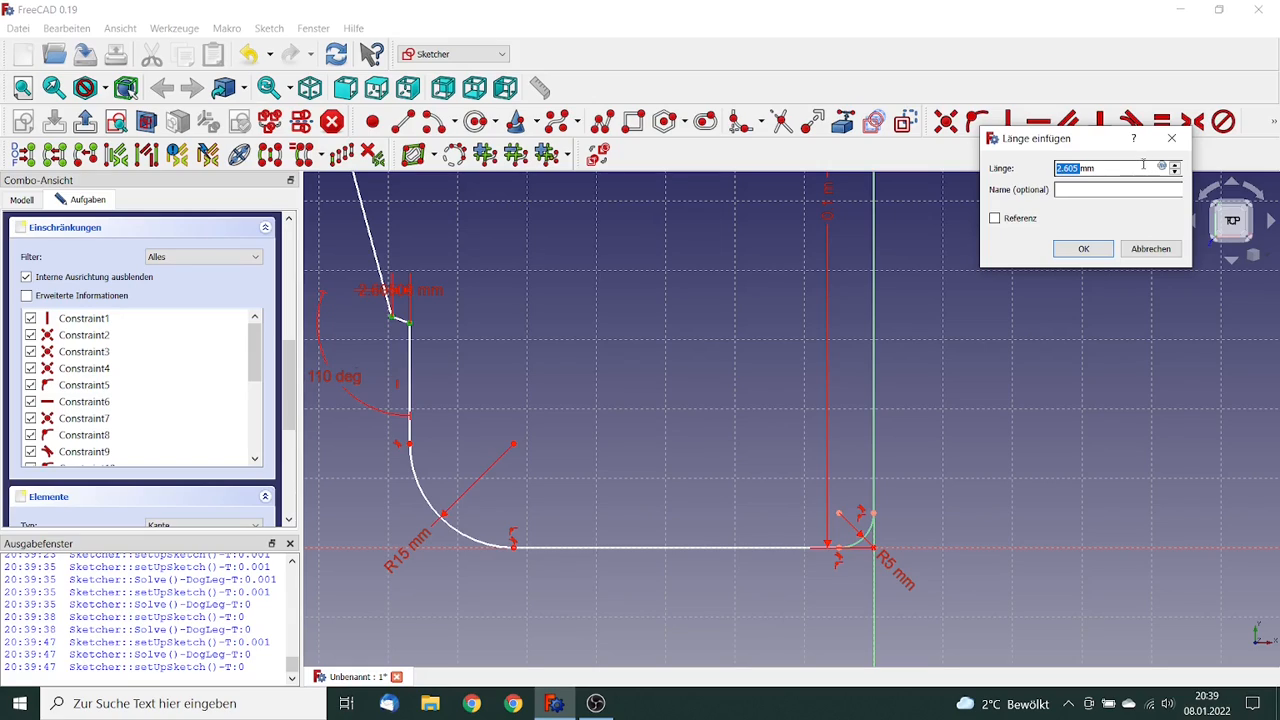
{"action": "type", "text": "15"}
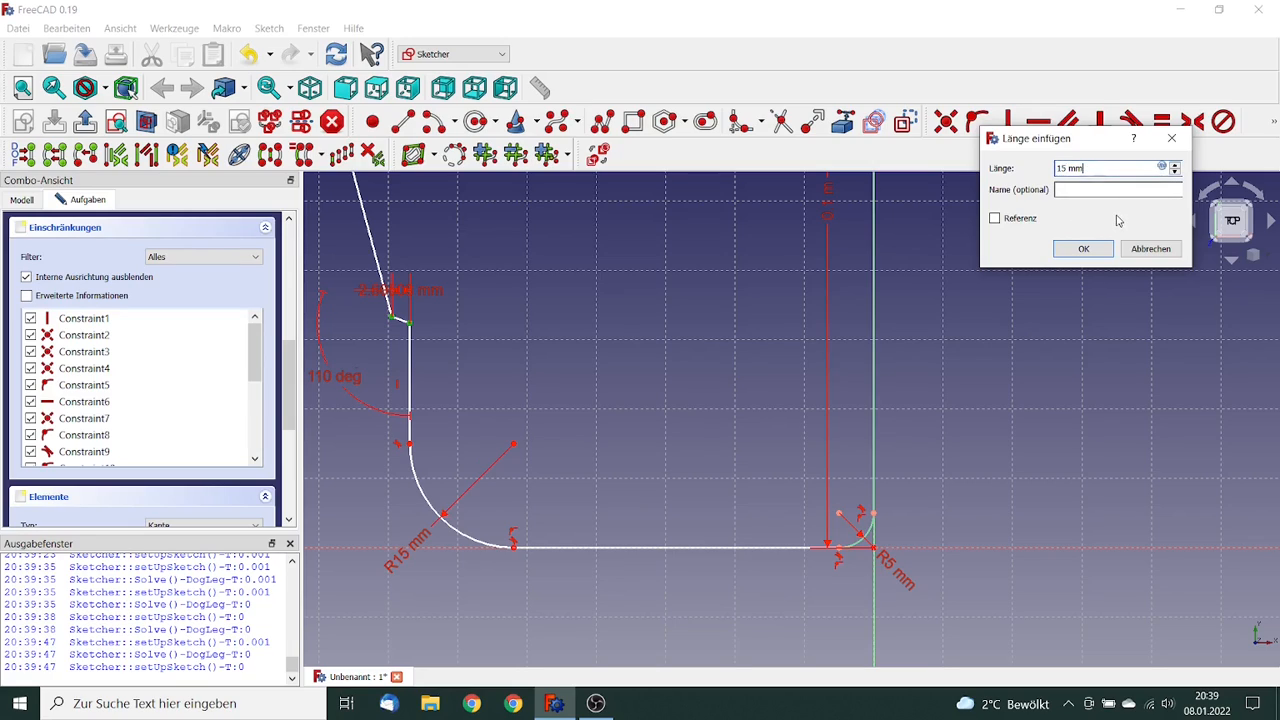
{"action": "left_click", "coordinate": [1087, 249]}
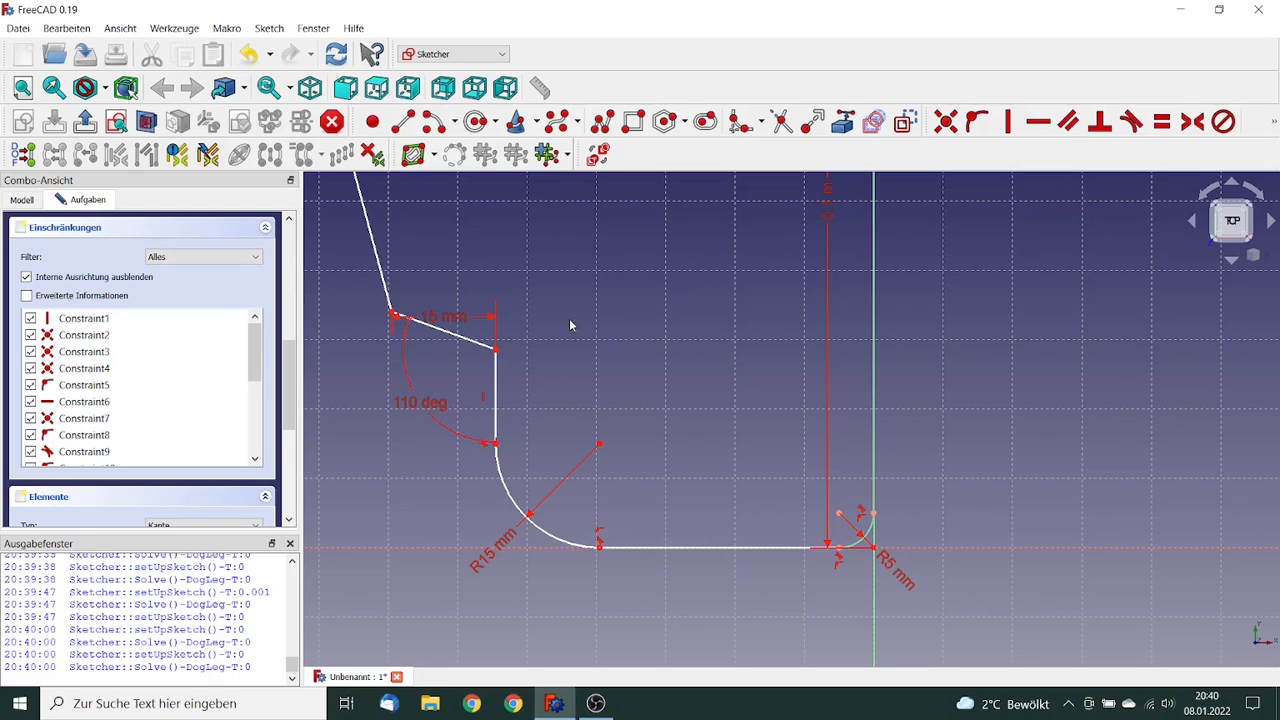
- Reposition the 110° and 15 mm dimension labels below the slanted edge and lengthen the left vertical edge by raising its upper end point
{"action": "scroll", "coordinate": [570, 319], "scroll_direction": "down", "scroll_amount": 3}
{"action": "scroll", "coordinate": [569, 347], "scroll_direction": "up", "scroll_amount": 3}
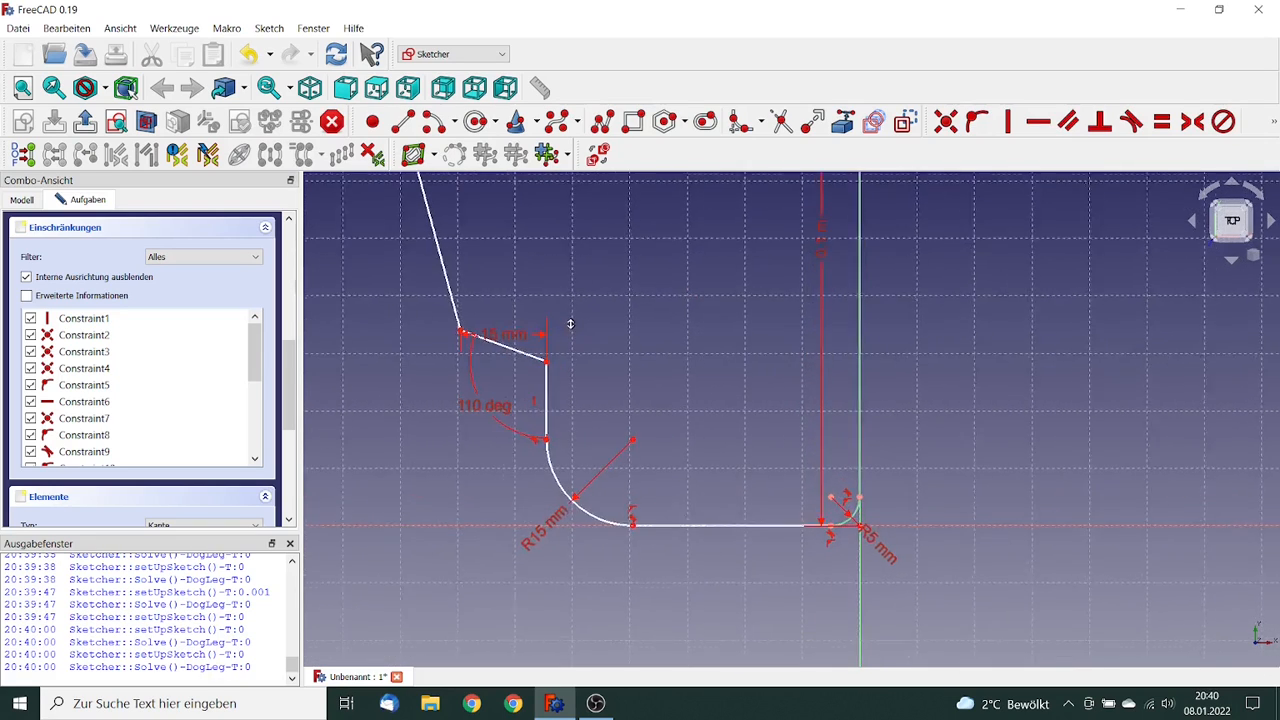
{"action": "left_click_drag", "start_coordinate": [465, 449], "coordinate": [460, 486]}
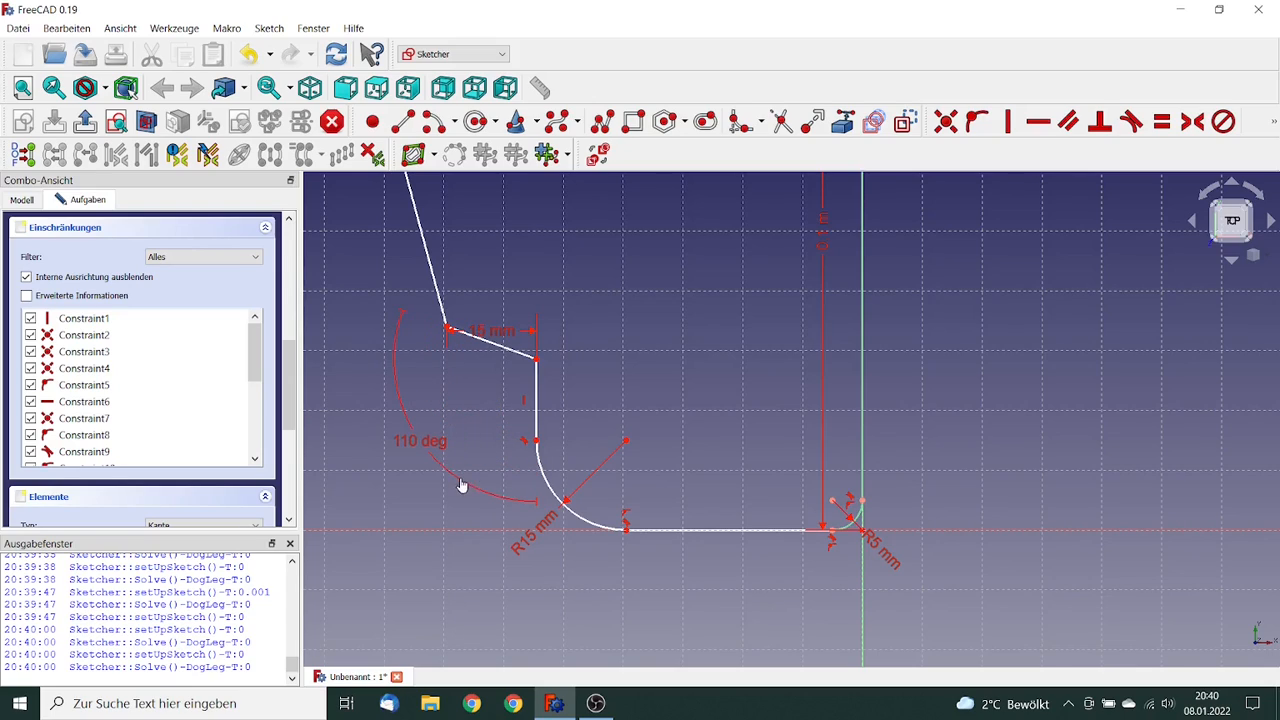
{"action": "left_click_drag", "start_coordinate": [491, 334], "coordinate": [478, 420]}
{"action": "left_click_drag", "start_coordinate": [537, 364], "coordinate": [538, 298]}
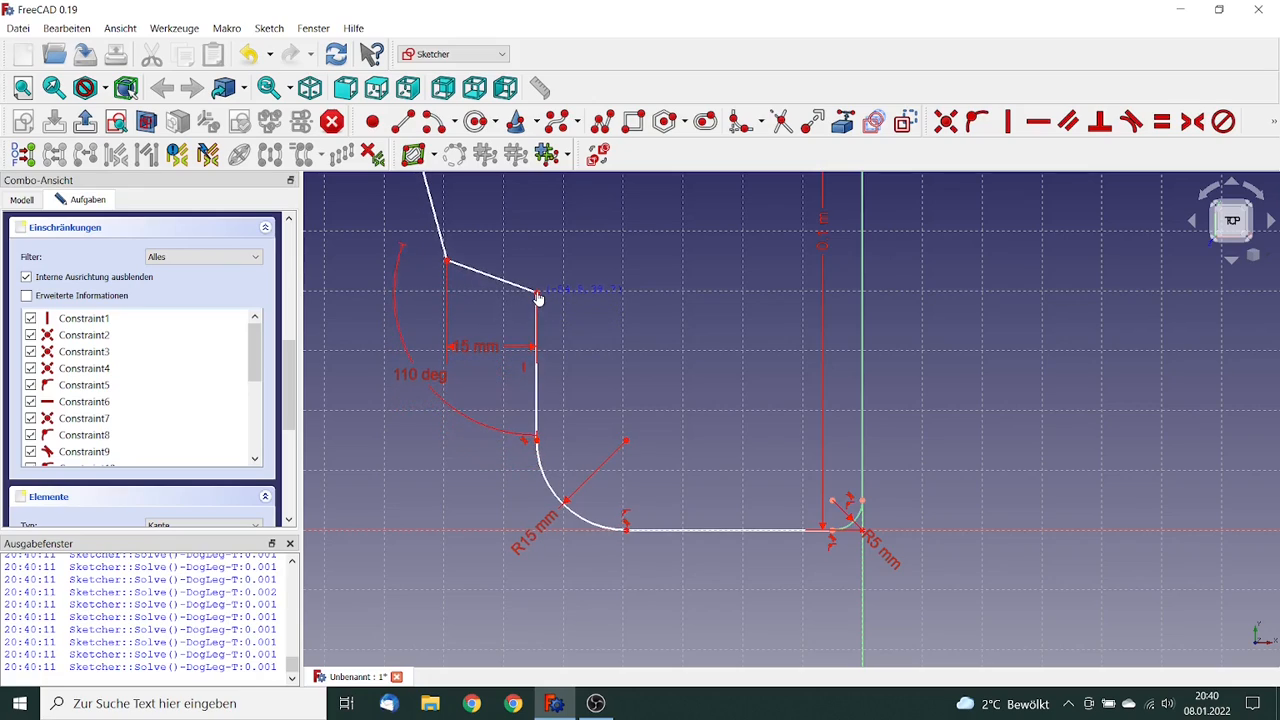
- Set the horizontal distance from the lower end of the left vertical edge to the vertical axis to 80 mm
{"action": "left_click", "coordinate": [536, 440]}
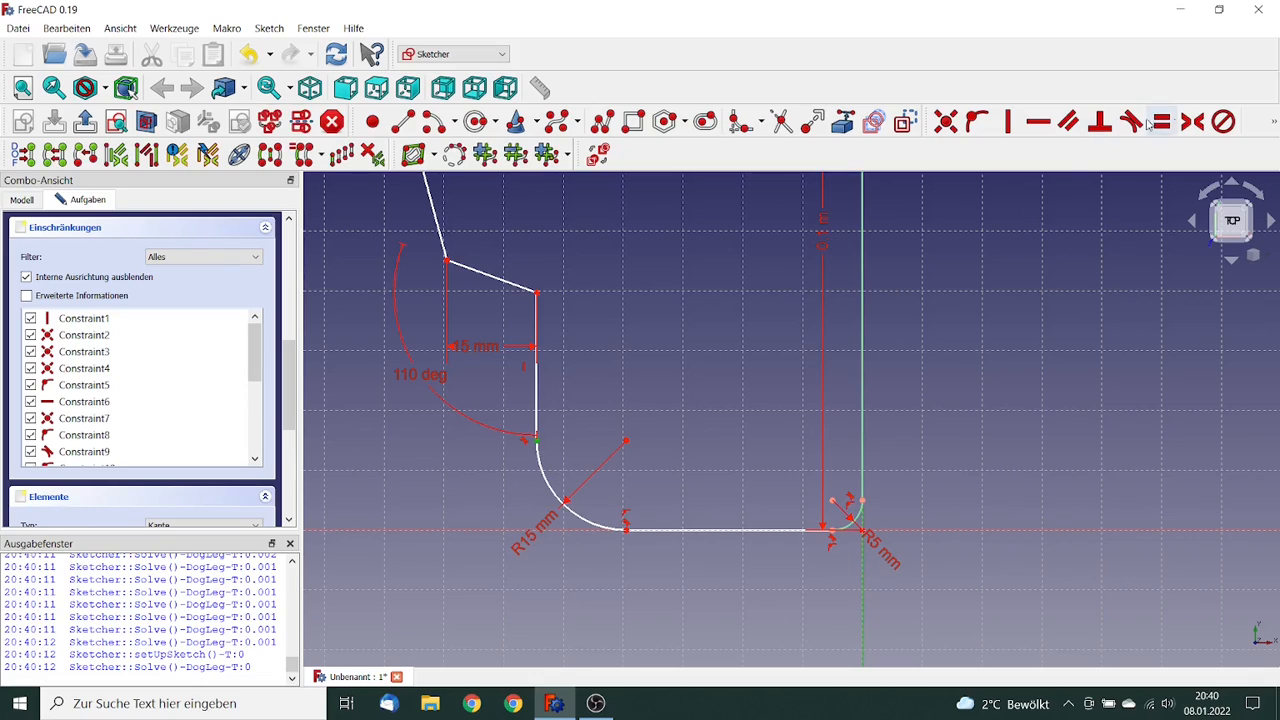
{"action": "left_click", "coordinate": [1275, 122]}
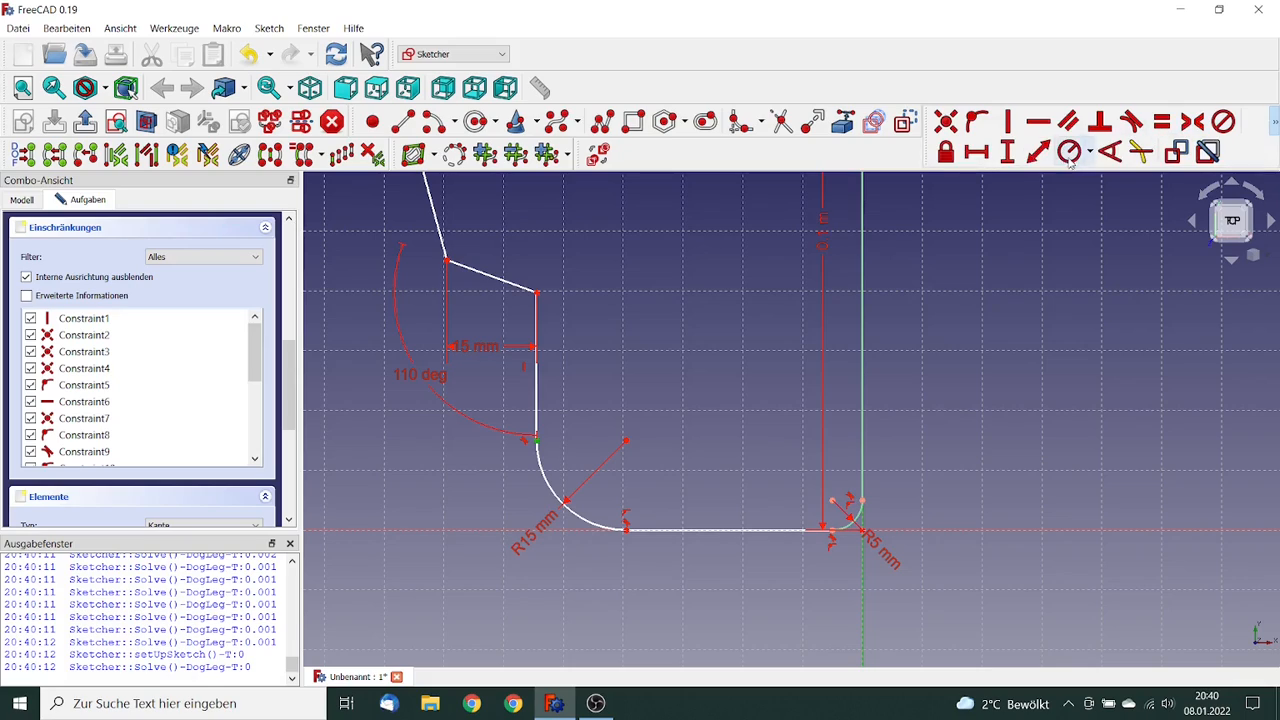
{"action": "left_click", "coordinate": [977, 152]}
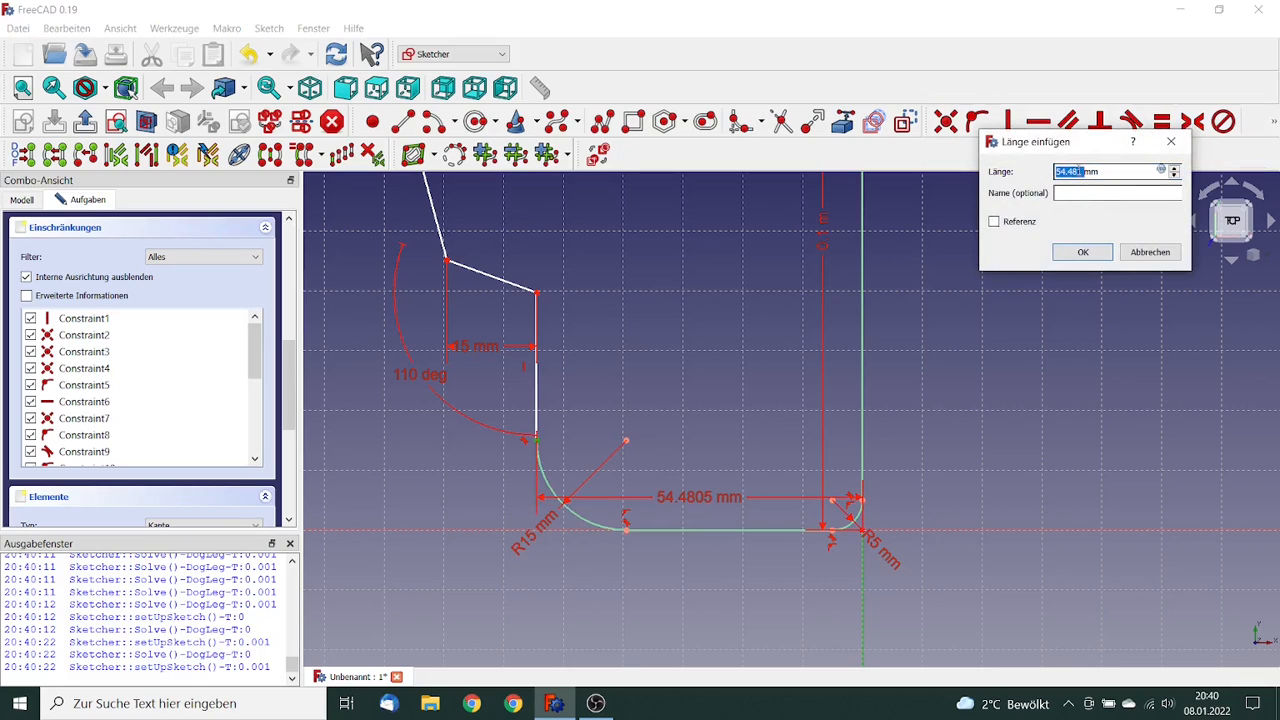
{"action": "type", "text": "80"}
{"action": "left_click", "coordinate": [1090, 252]}
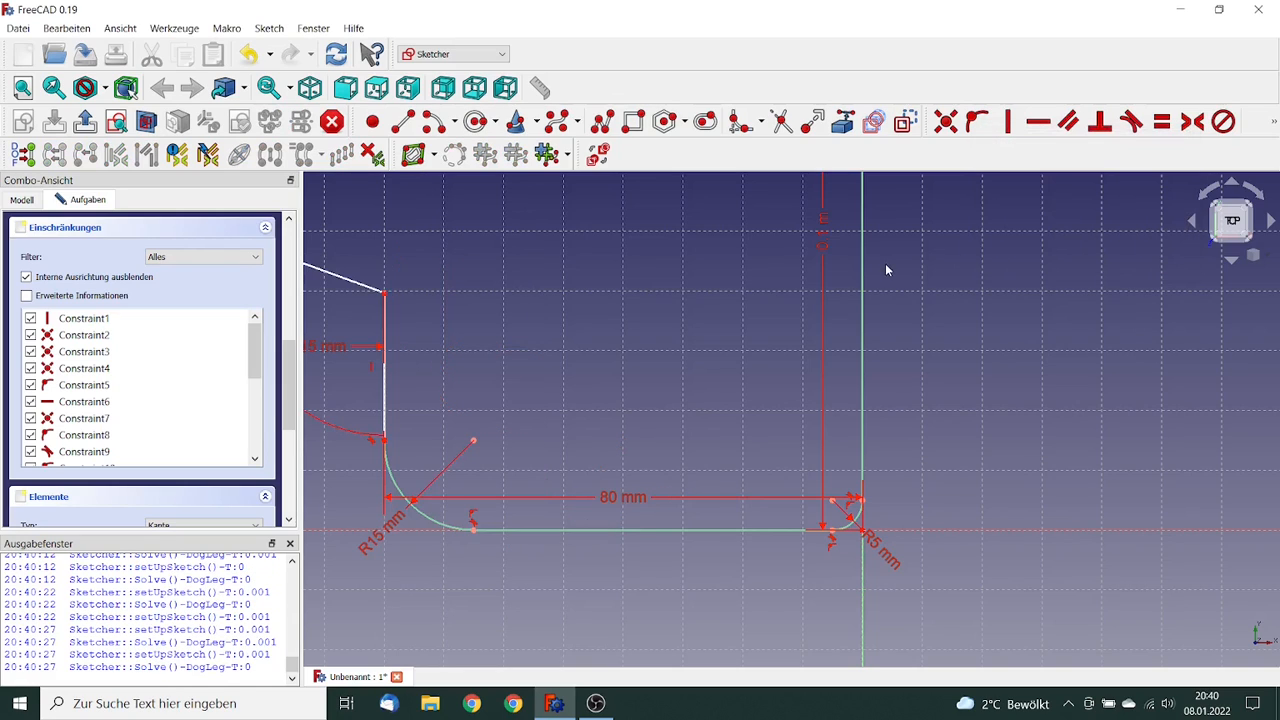
- Set the vertical distance from the upper end of the left vertical edge to the horizontal axis to 40 mm
{"action": "scroll", "coordinate": [689, 277], "scroll_direction": "down", "scroll_amount": 5}
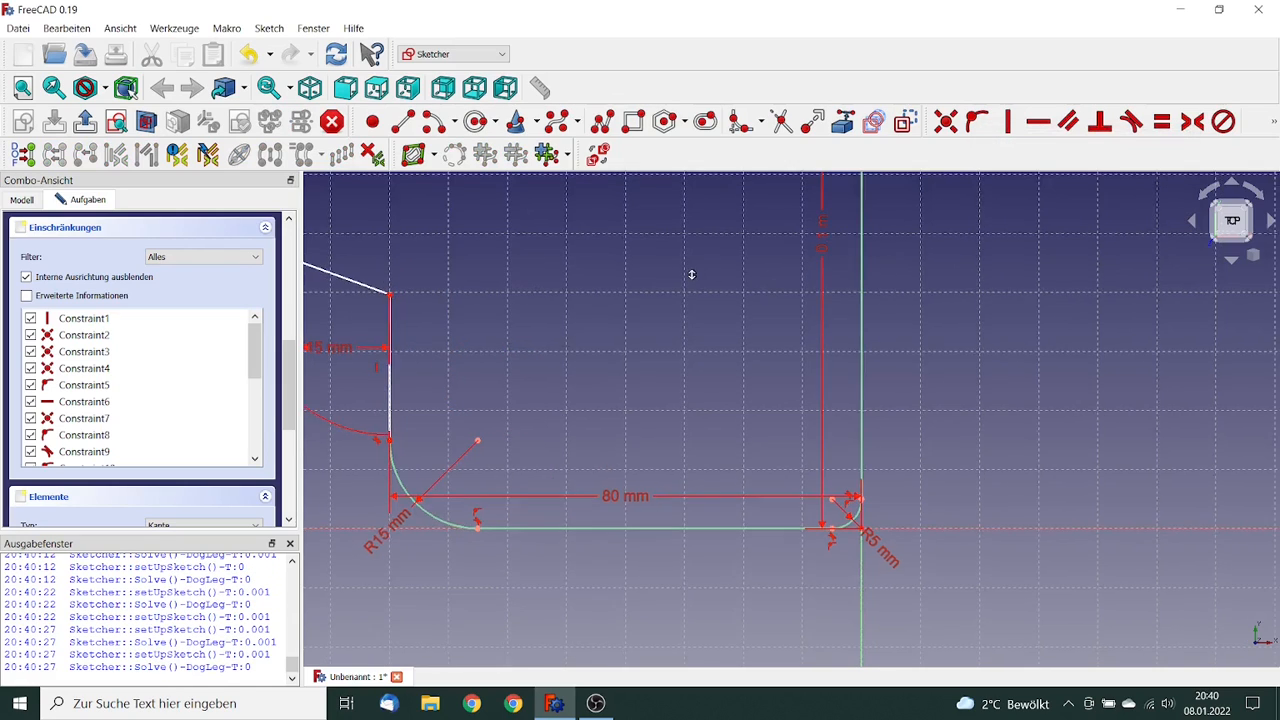
{"action": "scroll", "coordinate": [685, 314], "scroll_direction": "down", "scroll_amount": 1}
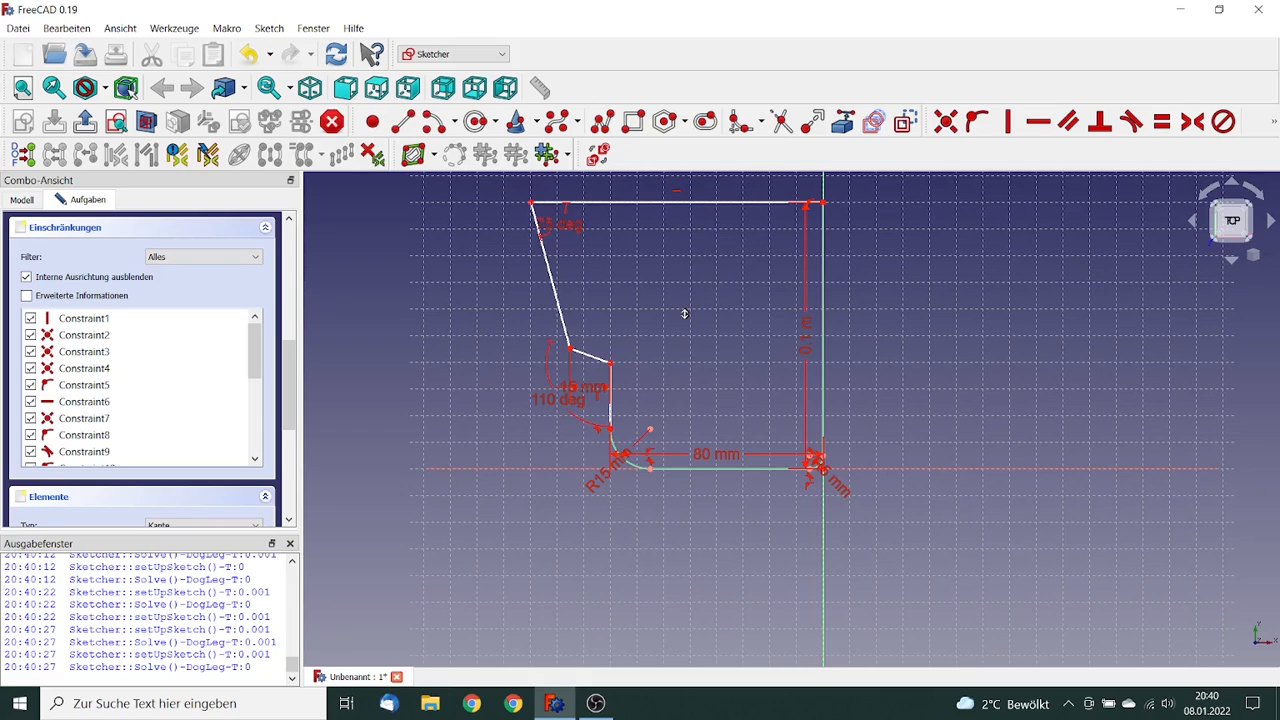
{"action": "mouse_move", "coordinate": [612, 368]}
{"action": "left_mouse_down"}
{"action": "mouse_move", "coordinate": [609, 336]}
{"action": "mouse_move", "coordinate": [609, 372]}
{"action": "left_mouse_up"}
{"action": "left_click", "coordinate": [610, 372]}
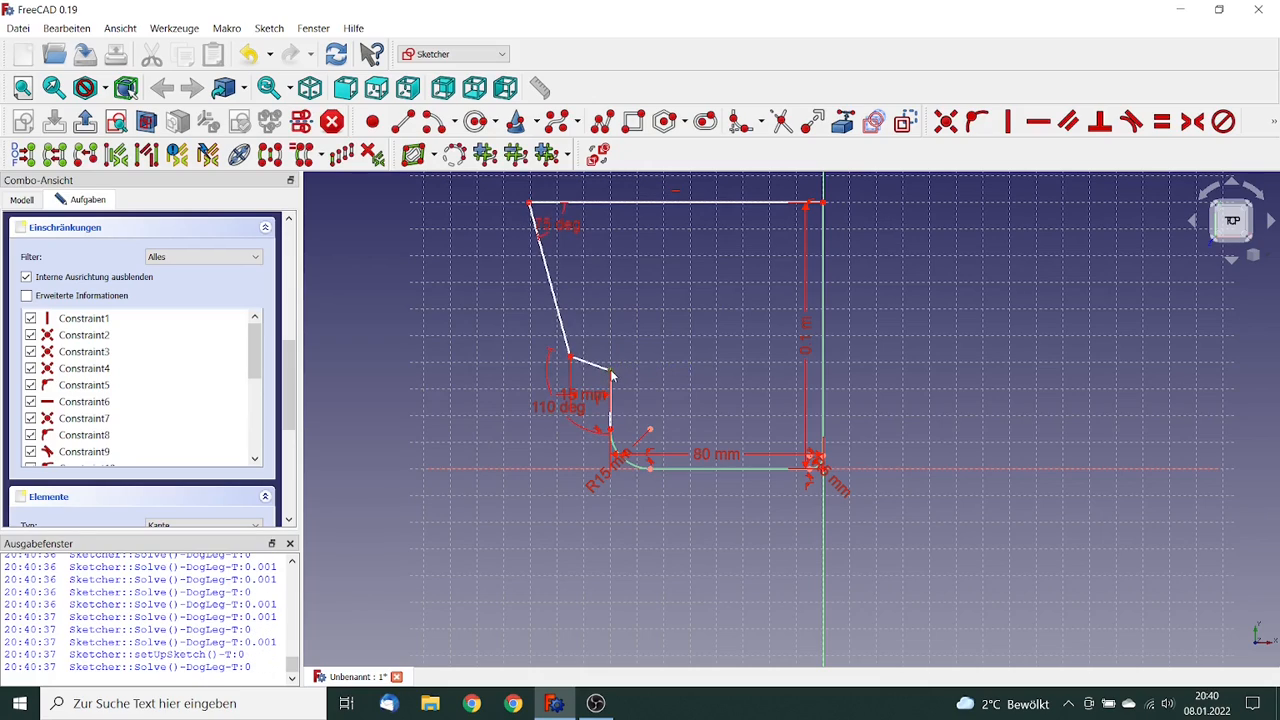
{"action": "left_click", "coordinate": [526, 469]}
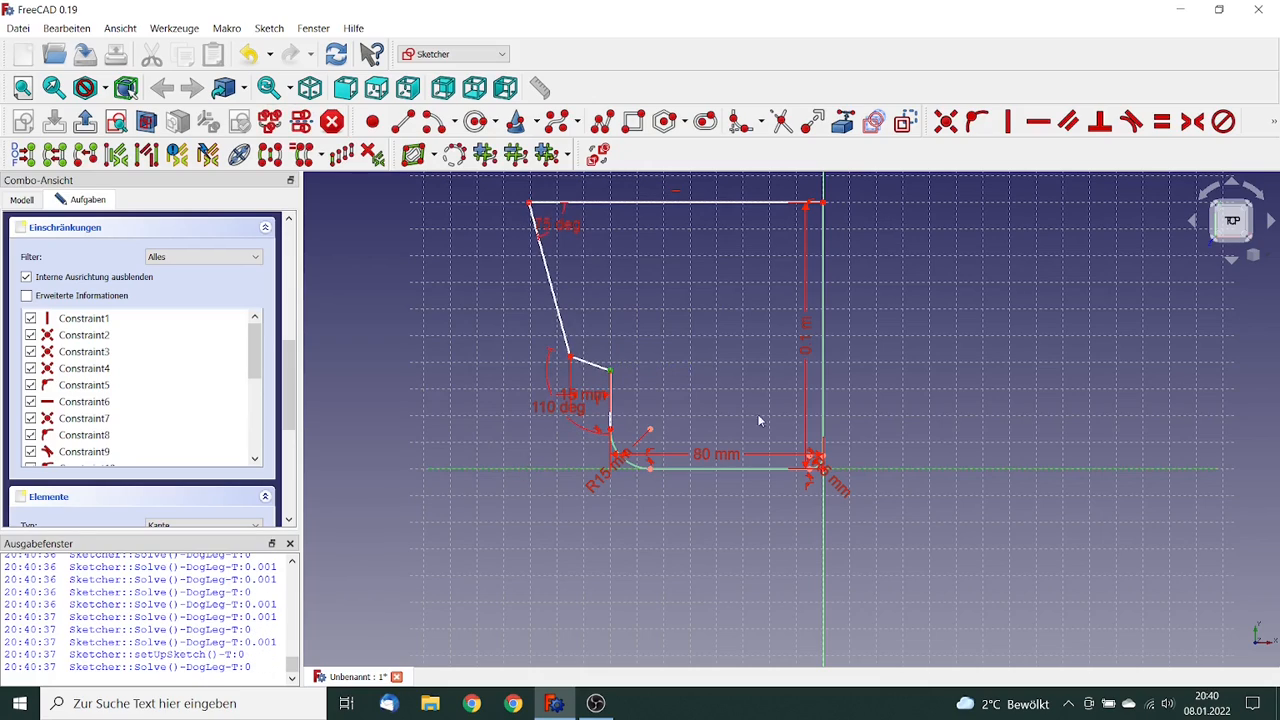
{"action": "left_click", "coordinate": [1273, 121]}
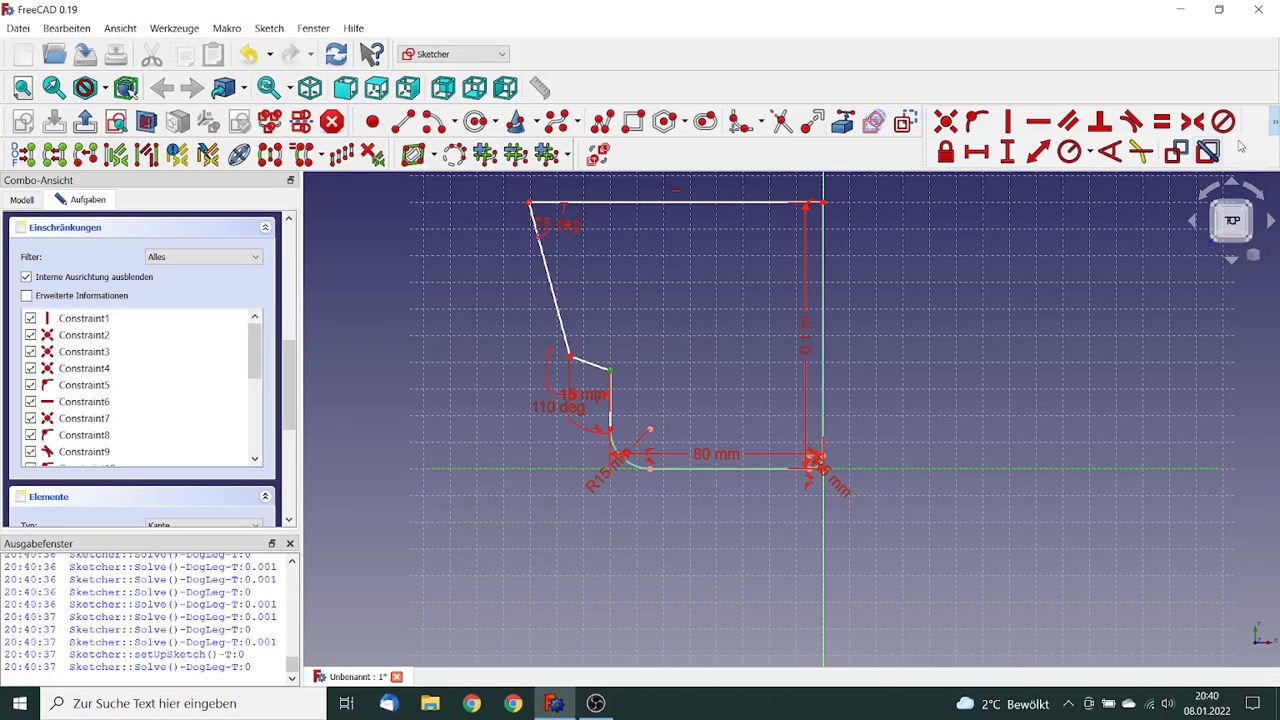
{"action": "left_click", "coordinate": [1007, 152]}
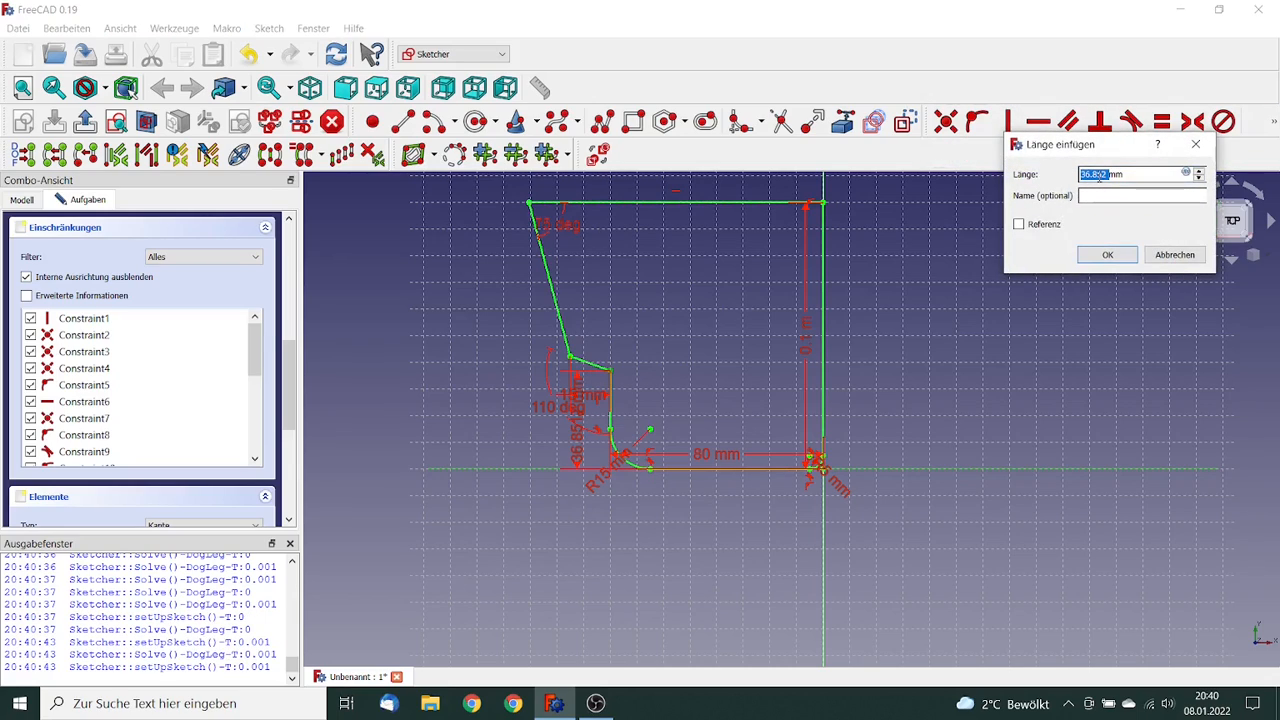
{"action": "type", "text": "40"}
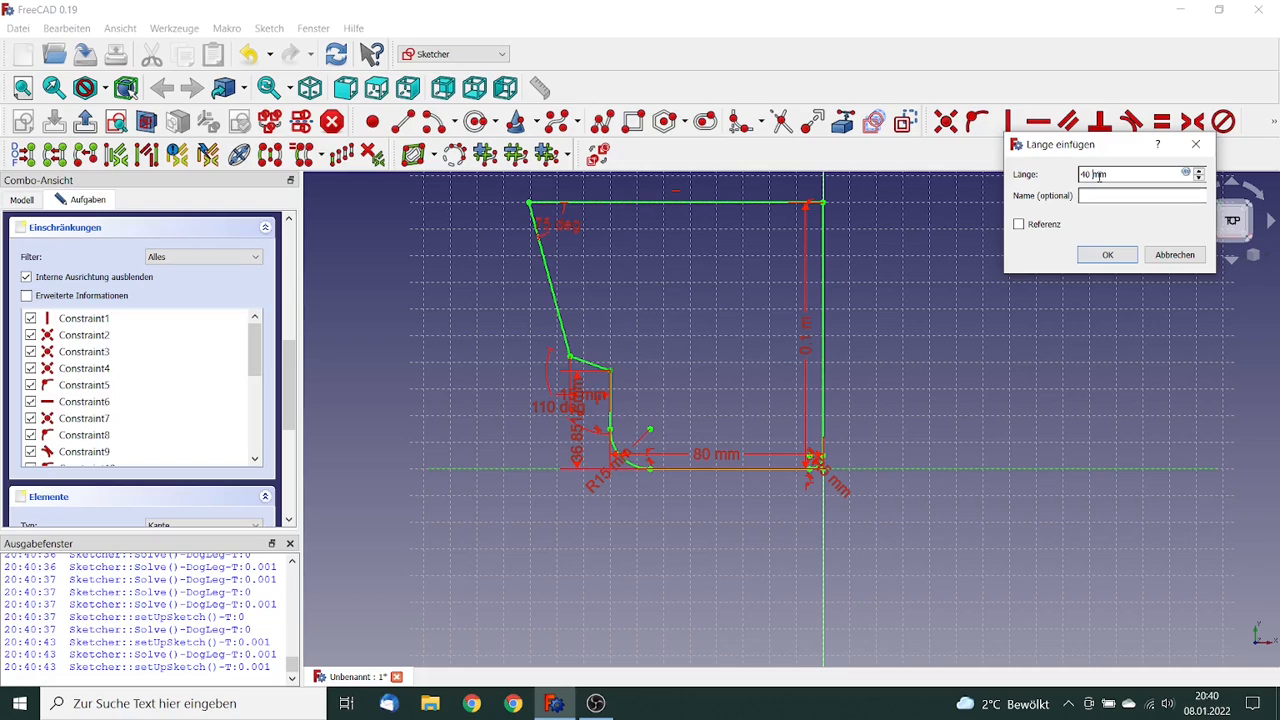
{"action": "left_click", "coordinate": [1108, 254]}
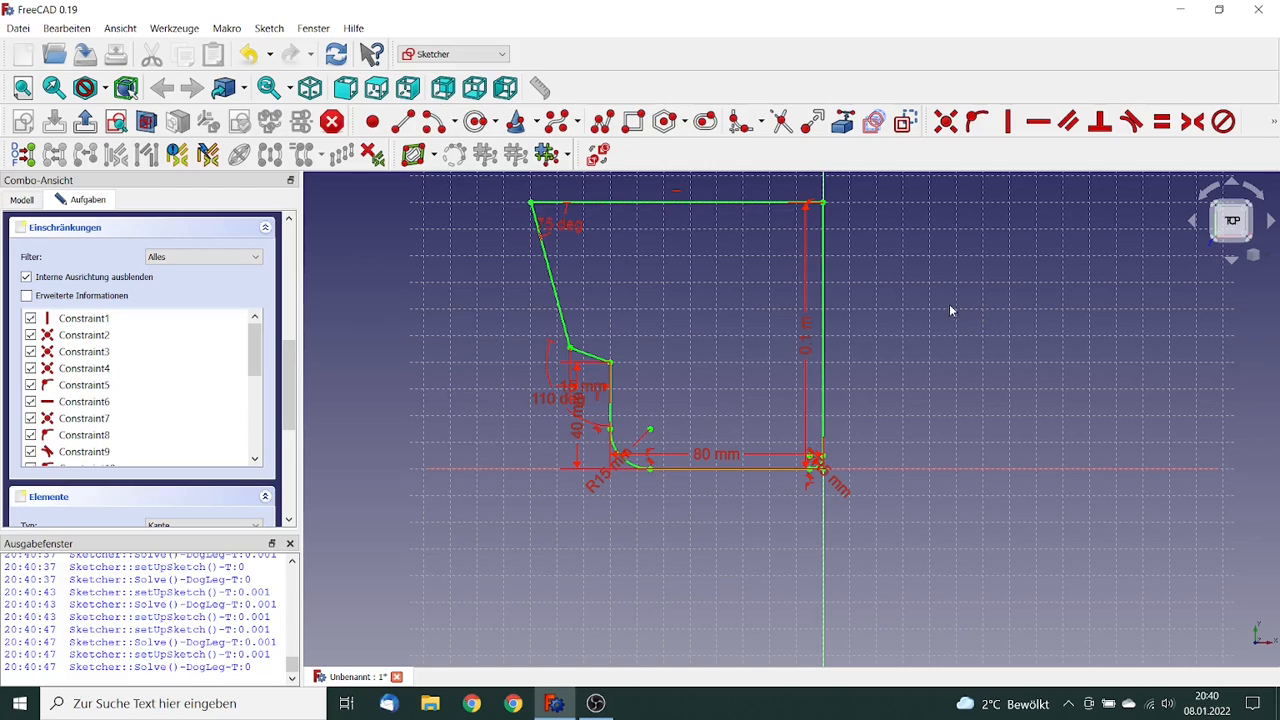
- Close the fully constrained profile sketch and extrude it with a Pad length of 30 mm
{"action": "scroll", "coordinate": [150, 300], "scroll_direction": "up", "scroll_amount": 6}
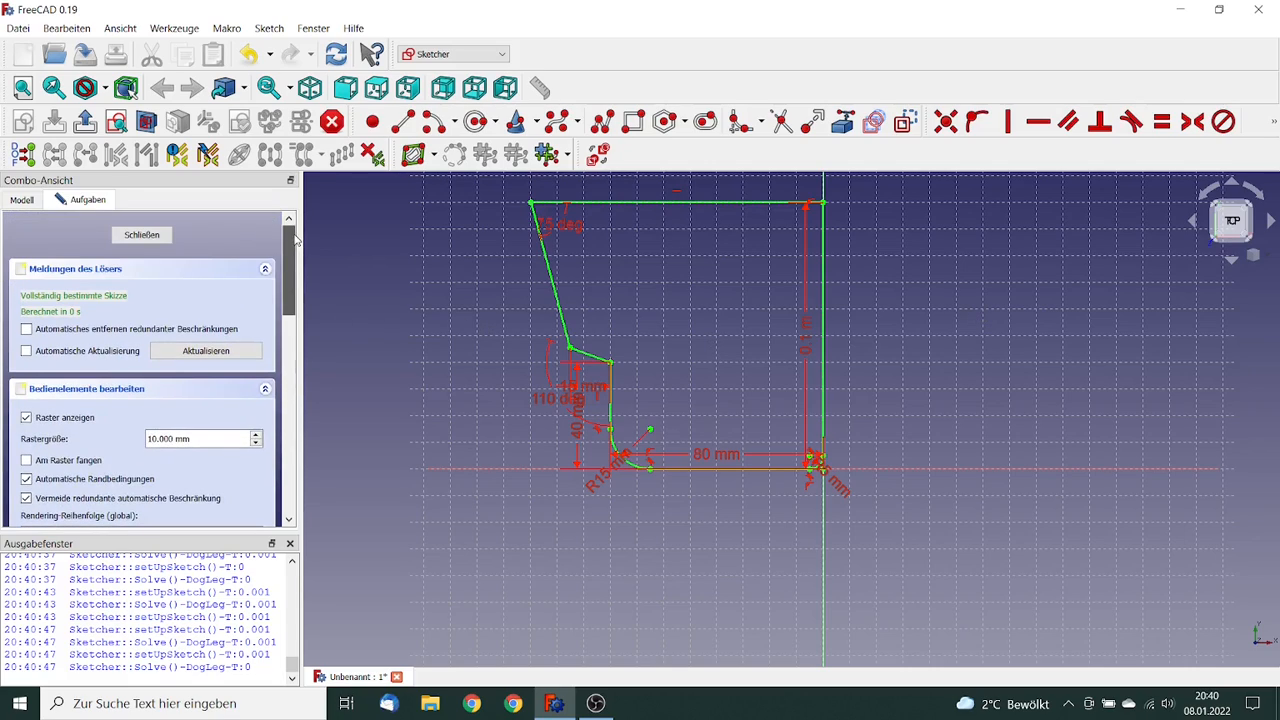
{"action": "left_click", "coordinate": [151, 234]}
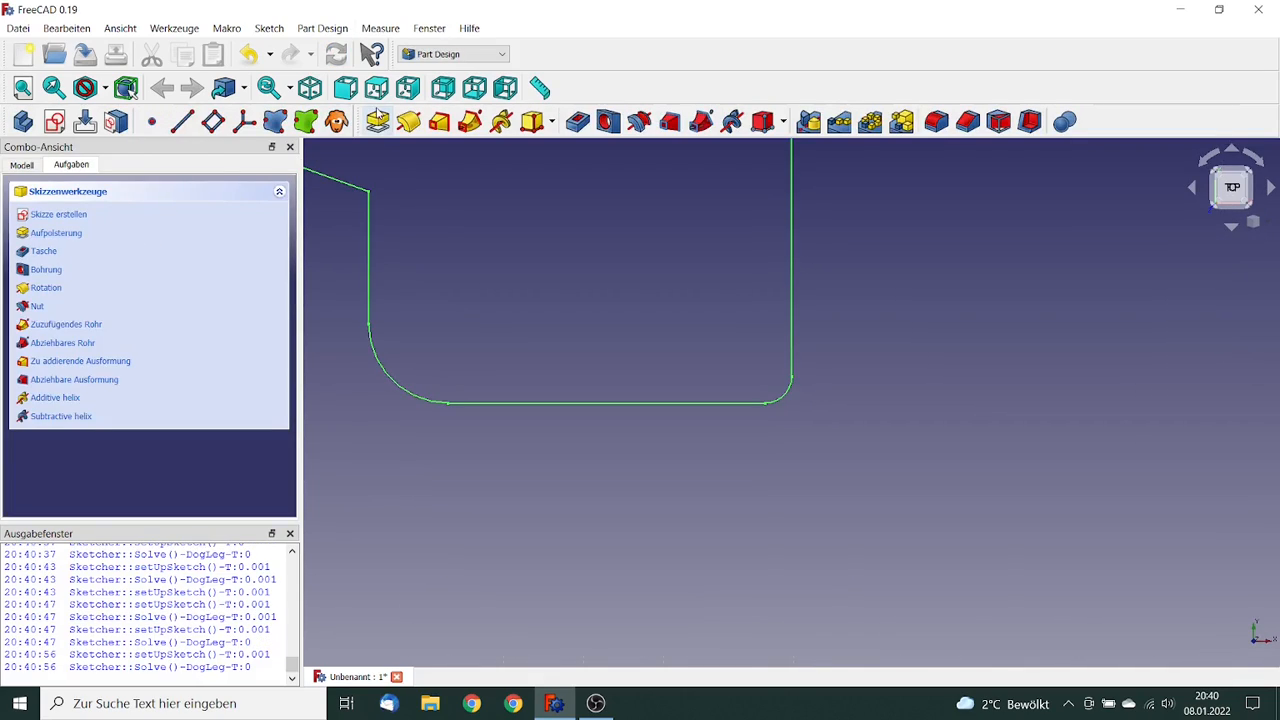
{"action": "left_click", "coordinate": [379, 122]}
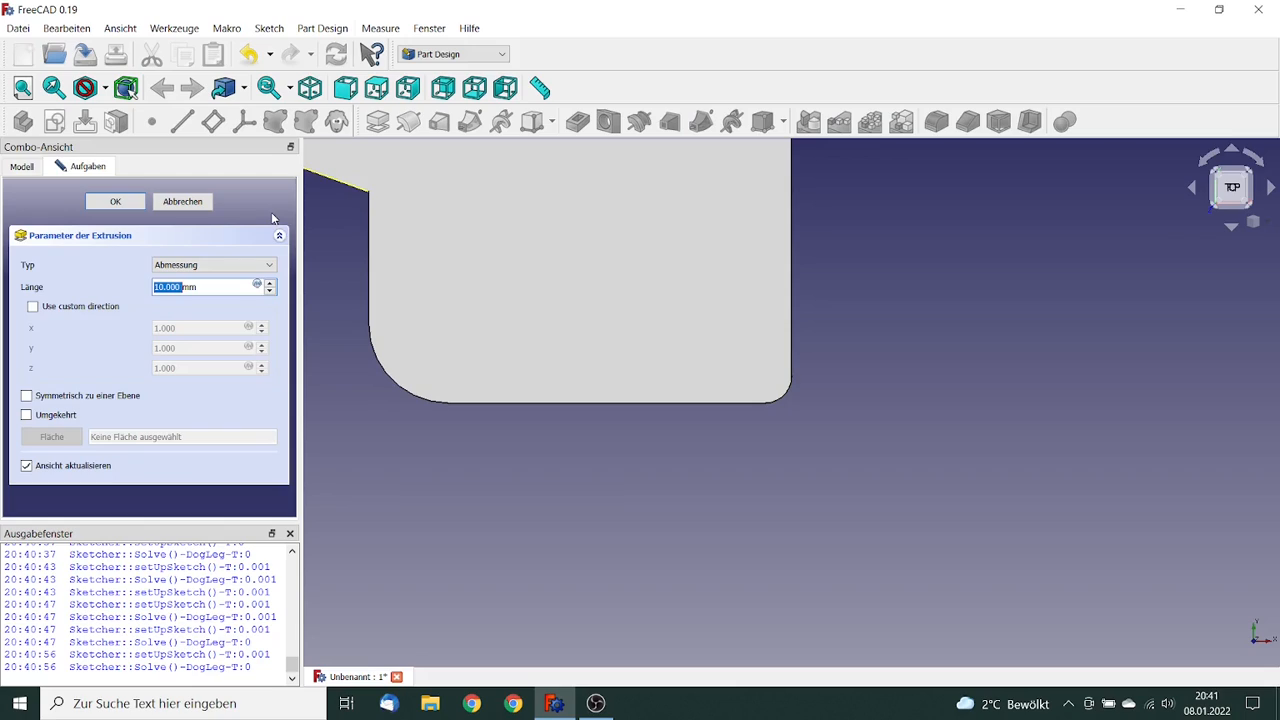
{"action": "type", "text": "30"}
{"action": "left_click", "coordinate": [122, 205]}
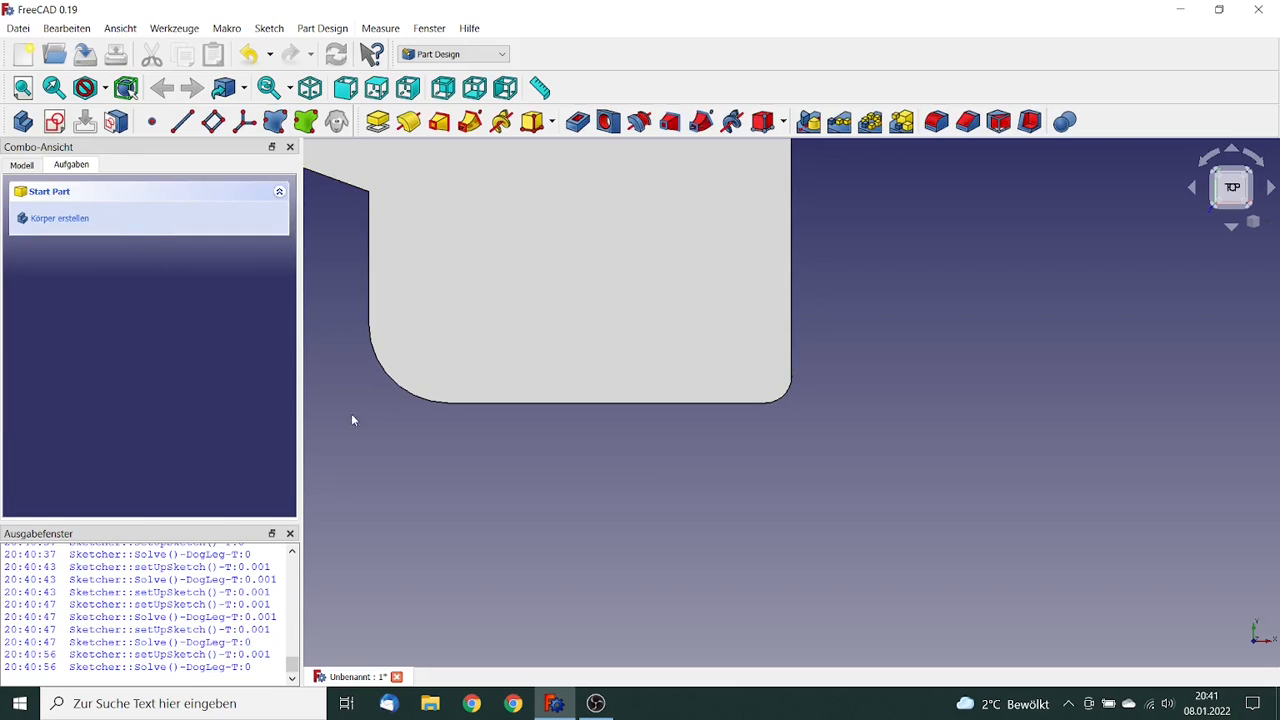
- Create a second body in the document and start a new sketch on its XY plane
{"action": "middle_click_drag", "start_coordinate": [378, 432], "coordinate": [513, 537]}
{"action": "scroll", "coordinate": [517, 542], "scroll_direction": "down", "scroll_amount": 3}
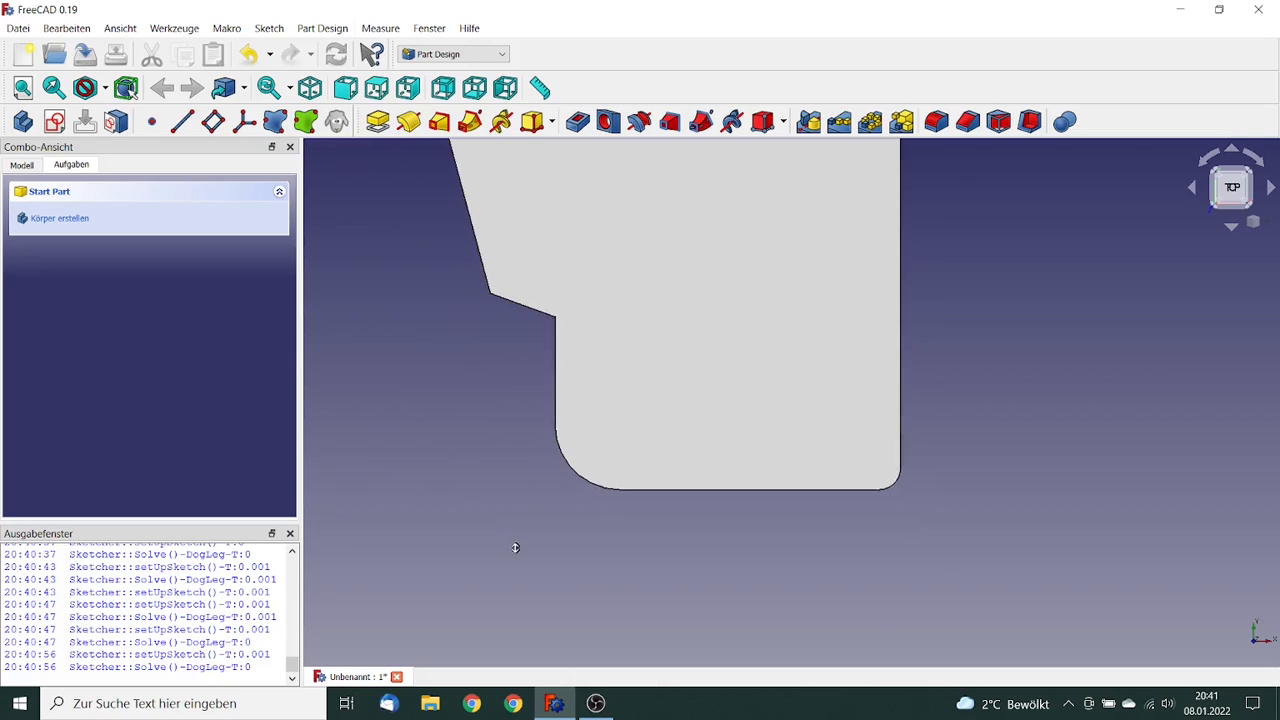
{"action": "middle_click_drag", "start_coordinate": [462, 360], "coordinate": [439, 528]}
{"action": "middle_click_drag", "start_coordinate": [626, 423], "coordinate": [783, 397]}
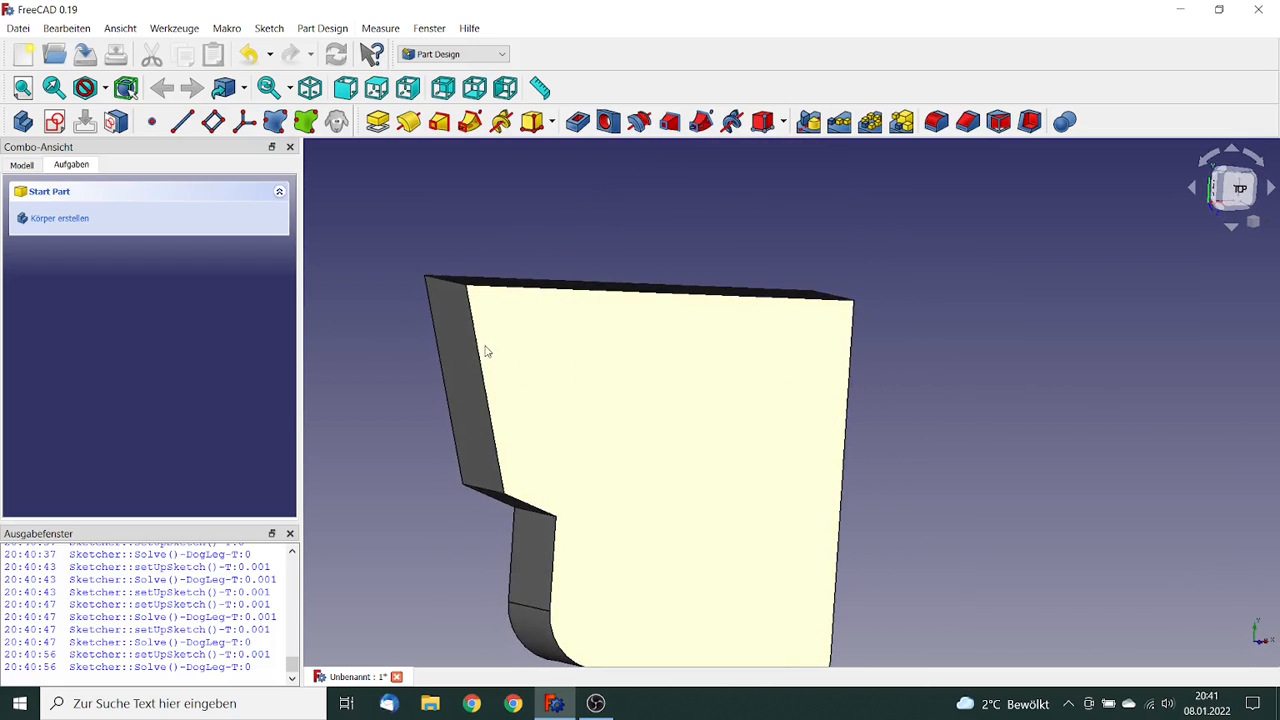
{"action": "left_click", "coordinate": [21, 165]}
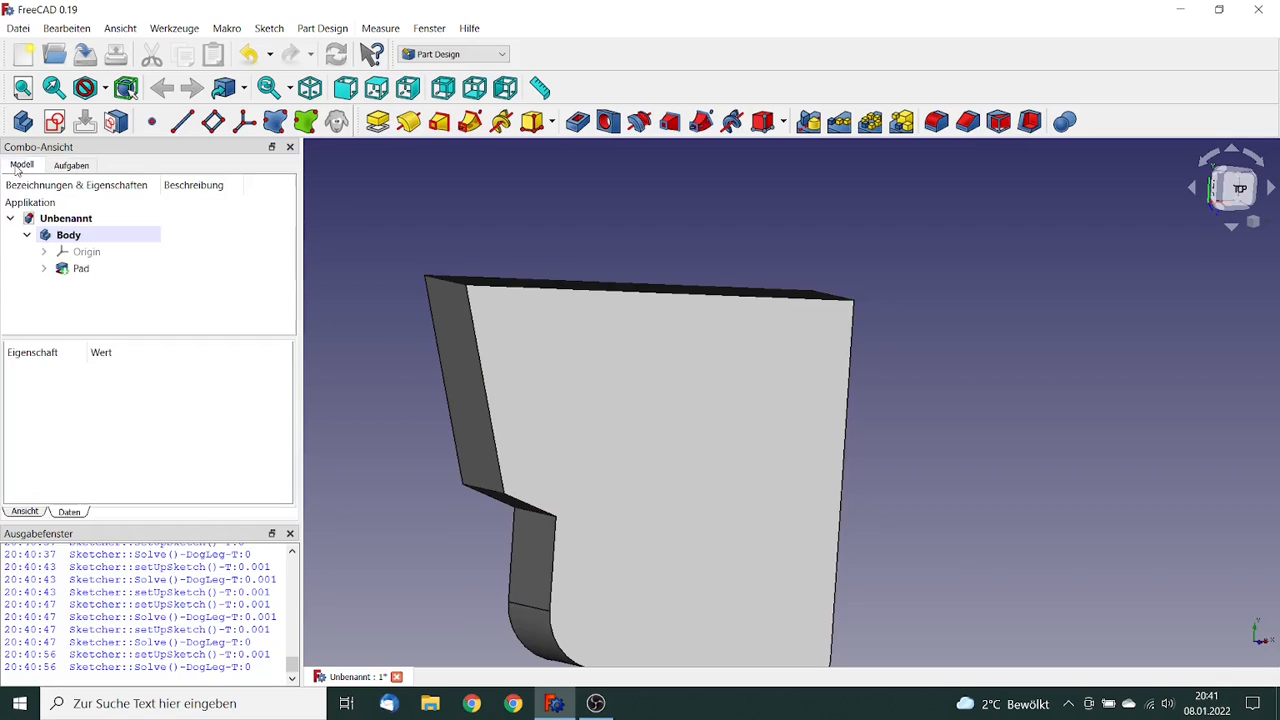
{"action": "left_click", "coordinate": [62, 219]}
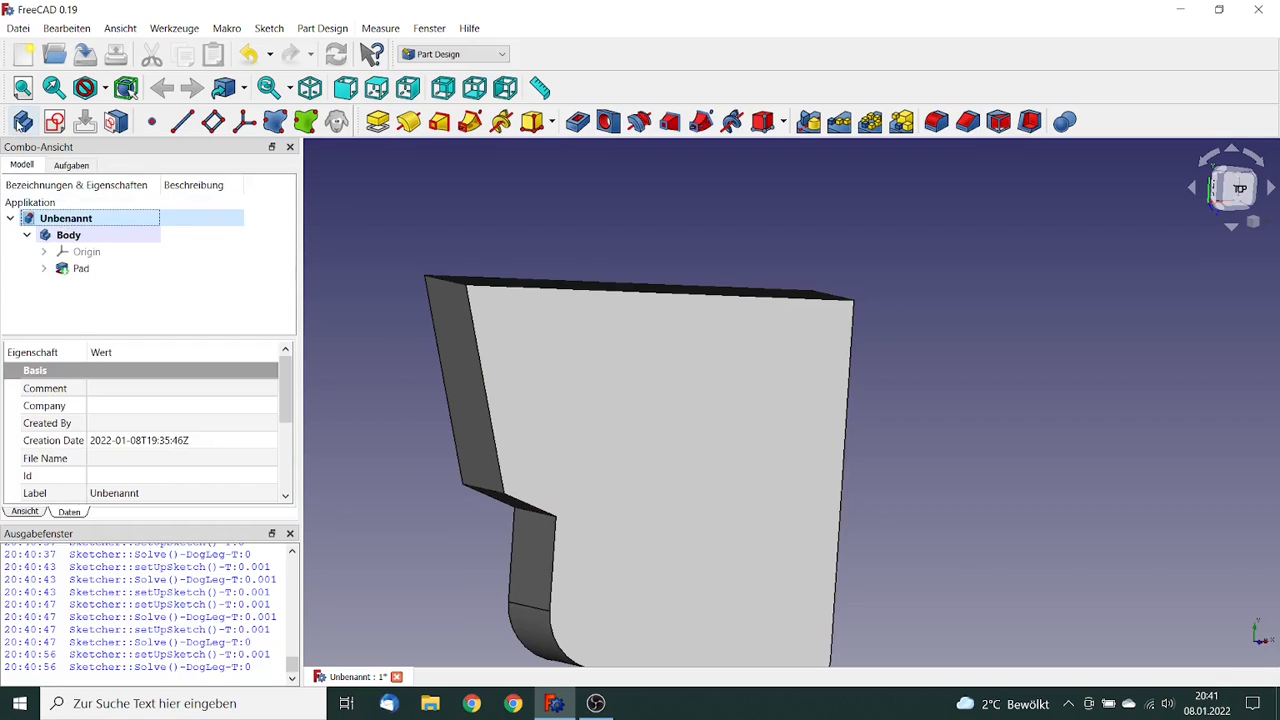
{"action": "left_click", "coordinate": [22, 122]}
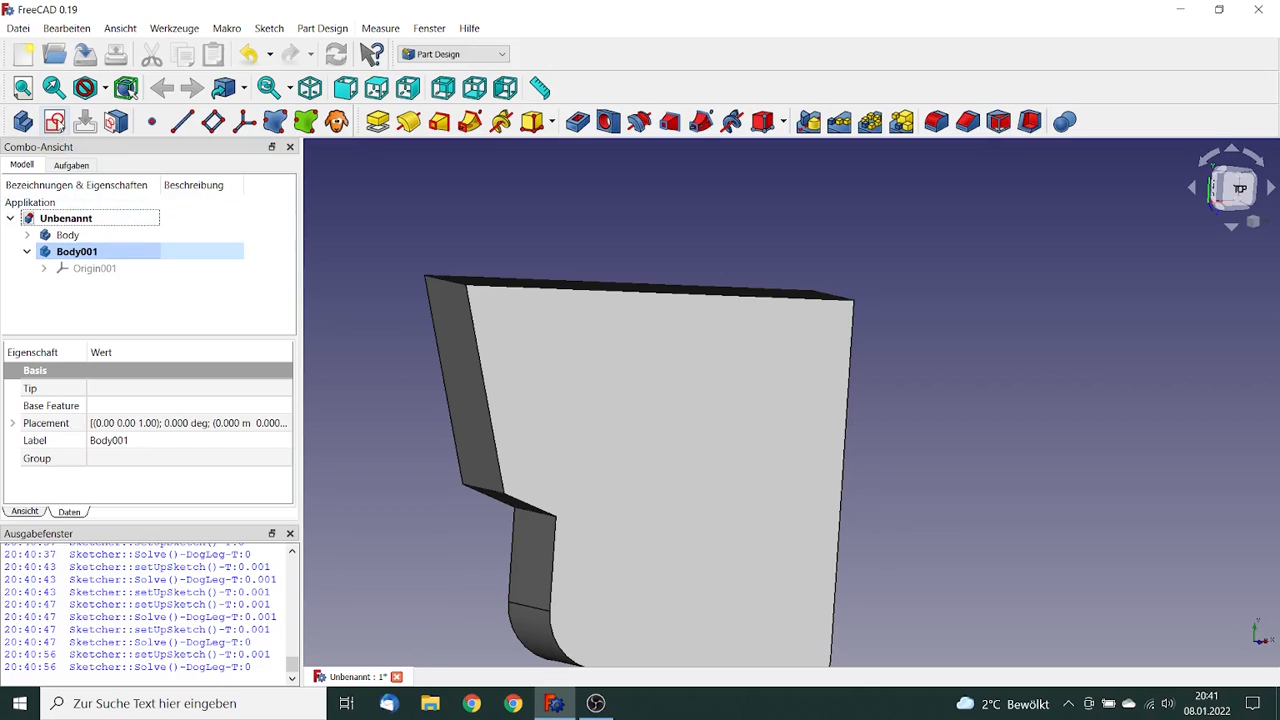
{"action": "left_click", "coordinate": [57, 124]}
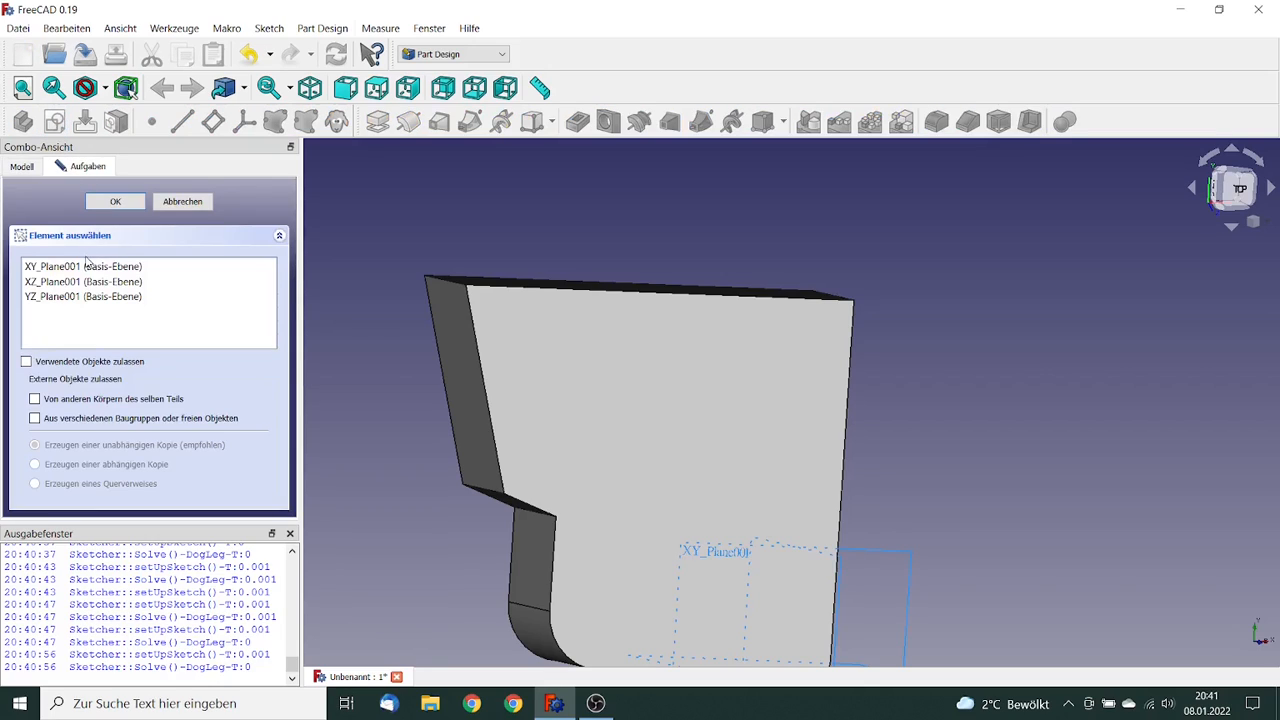
{"action": "left_click", "coordinate": [89, 267]}
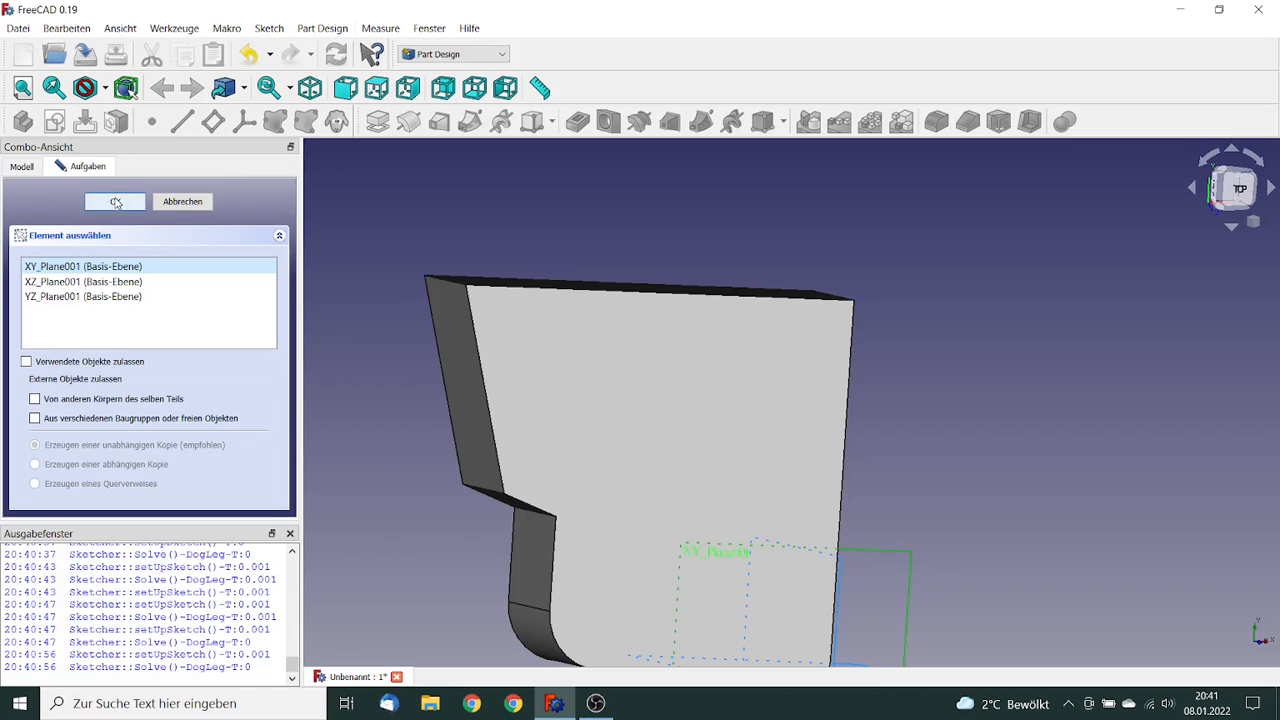
{"action": "left_click", "coordinate": [116, 202]}
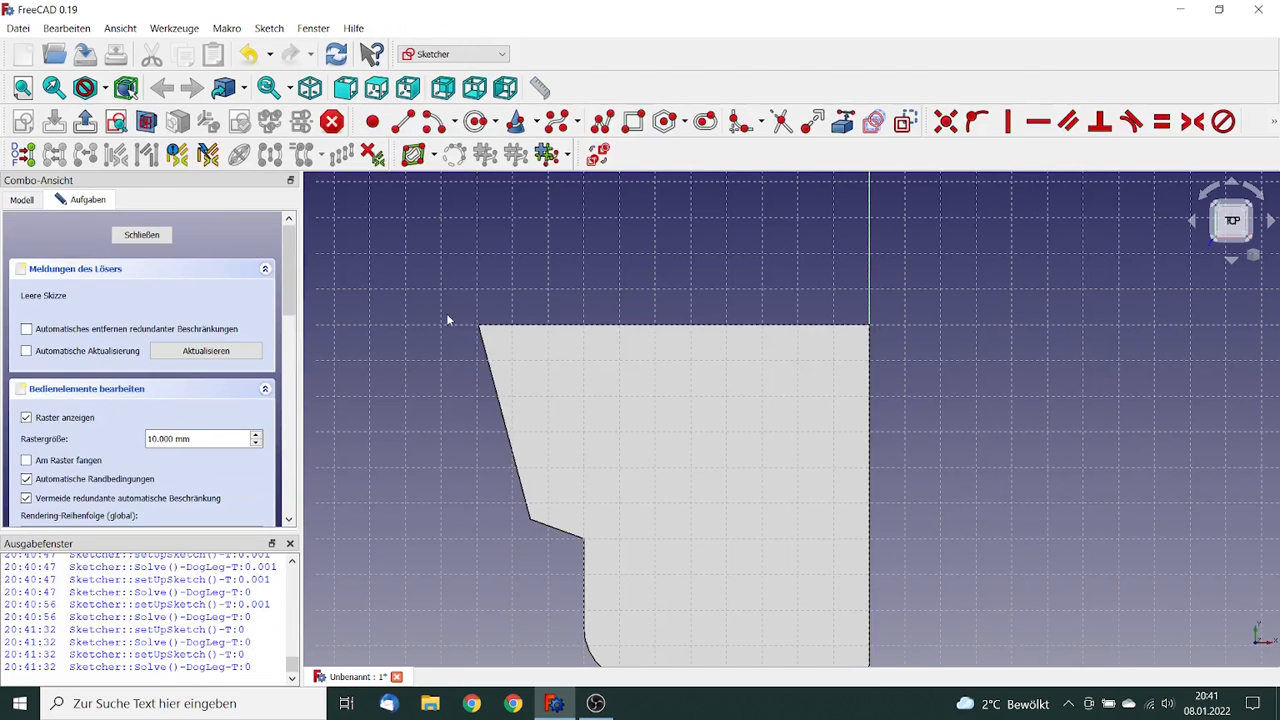
{"action": "middle_click_drag", "start_coordinate": [449, 351], "coordinate": [454, 262]}
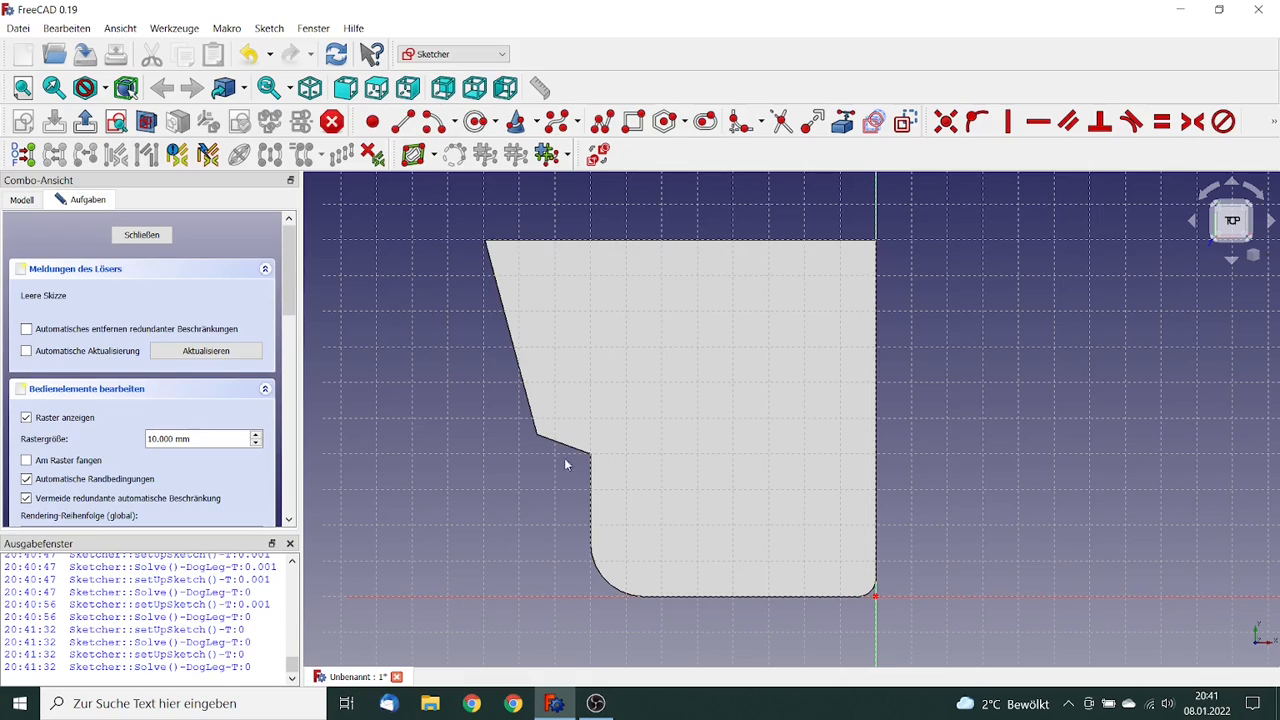
{"action": "left_click", "coordinate": [24, 200]}
{"action": "left_click", "coordinate": [70, 273]}
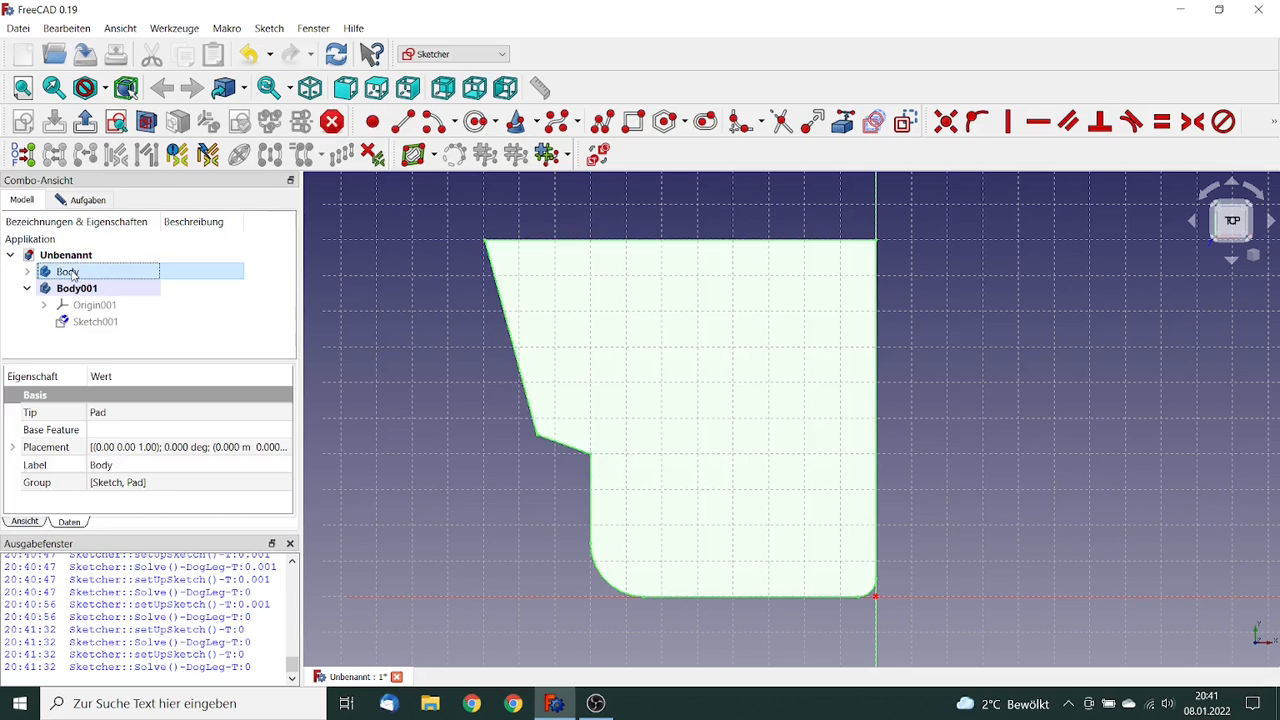
{"action": "right_click", "coordinate": [72, 275]}
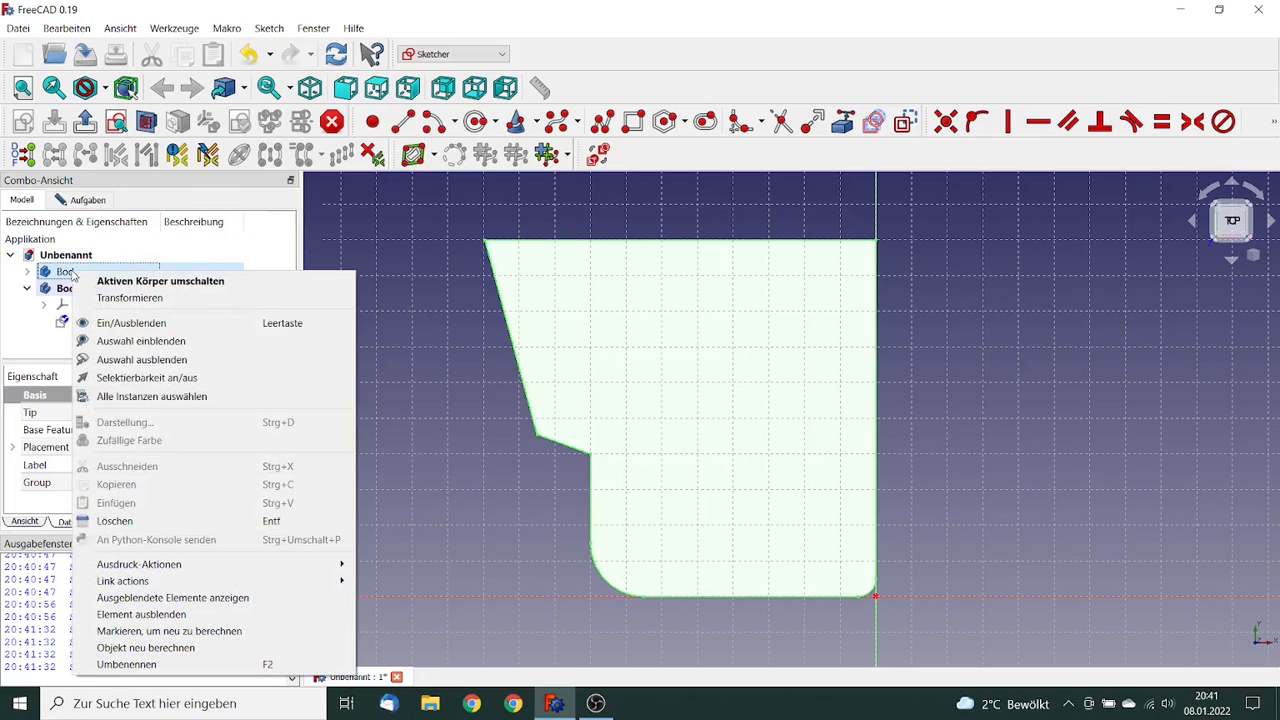
{"action": "left_click", "coordinate": [27, 271]}
{"action": "left_click", "coordinate": [74, 305]}
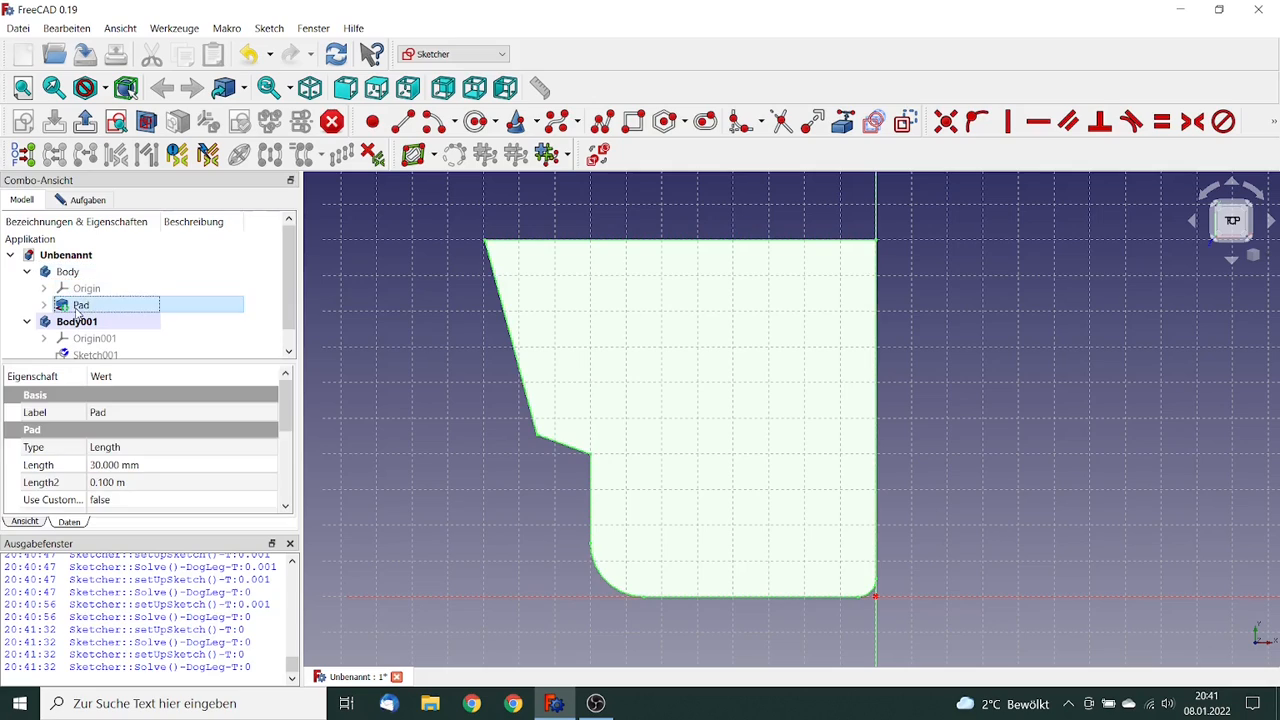
{"action": "right_click", "coordinate": [77, 308]}
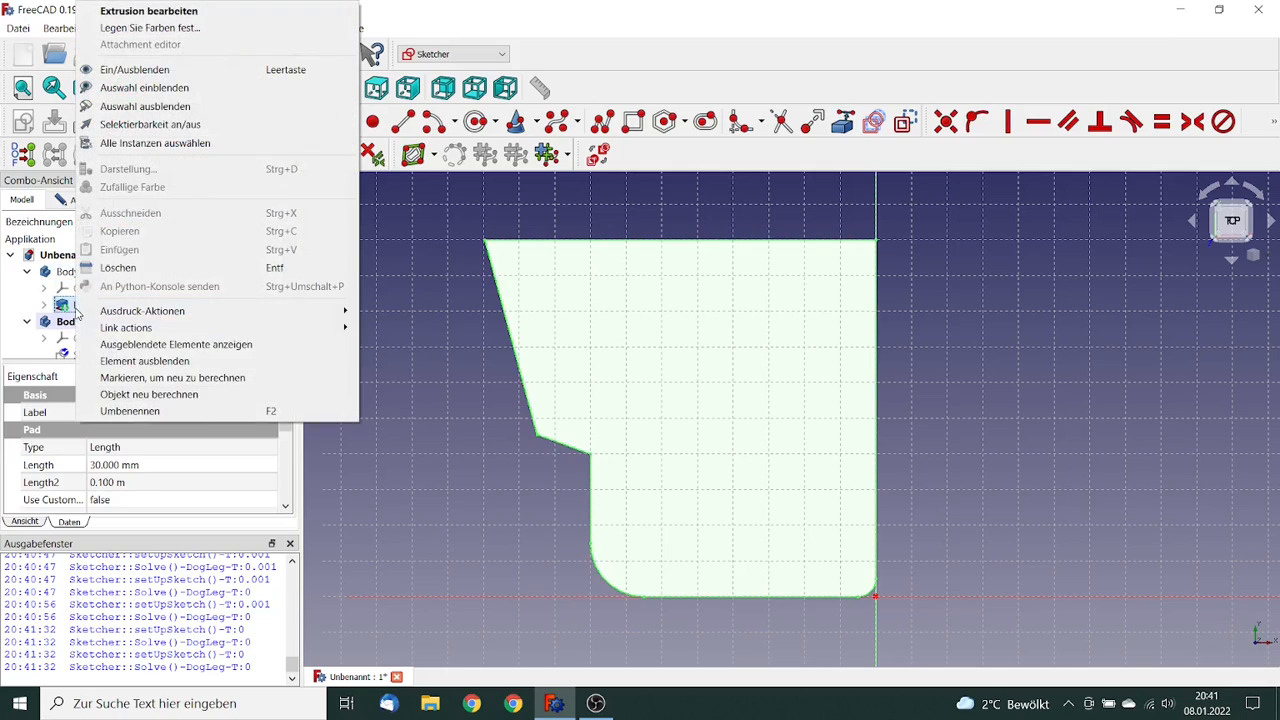
{"action": "left_click", "coordinate": [148, 124]}
{"action": "left_click", "coordinate": [97, 203]}
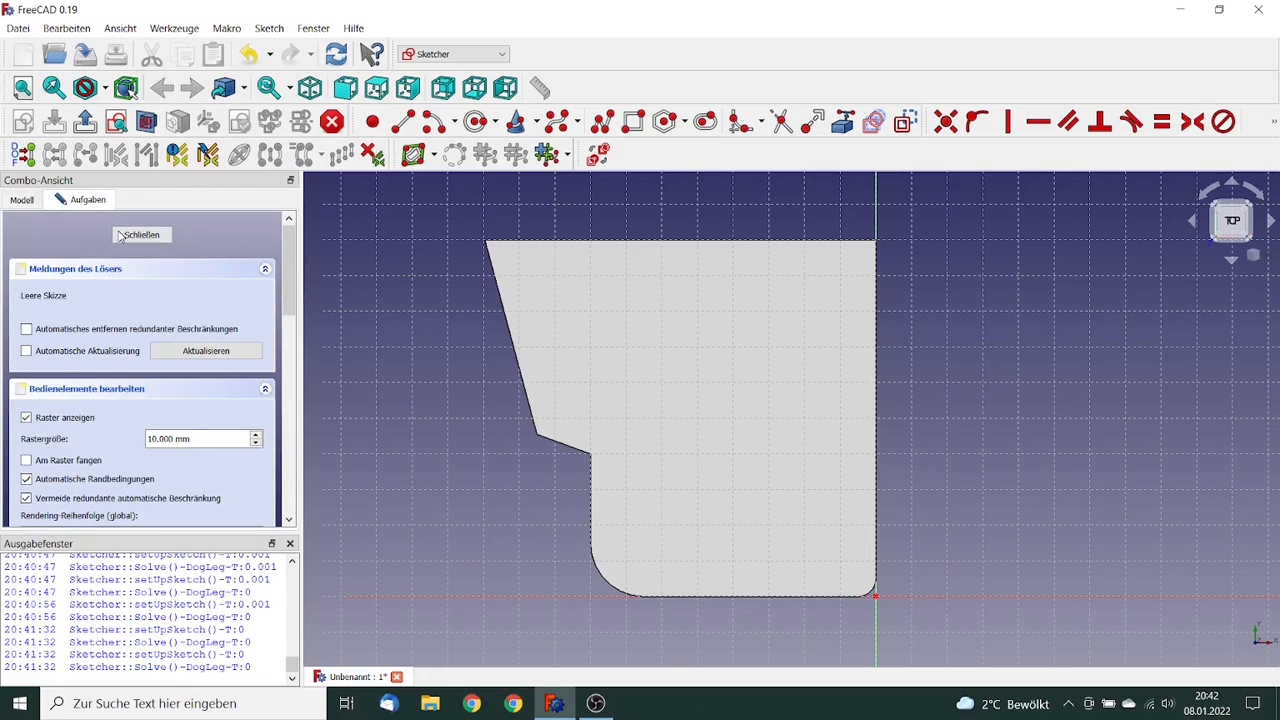
- Close the empty sketch and set the transparency of the first body's Pad to 80 in its display properties
{"action": "left_click", "coordinate": [120, 235]}
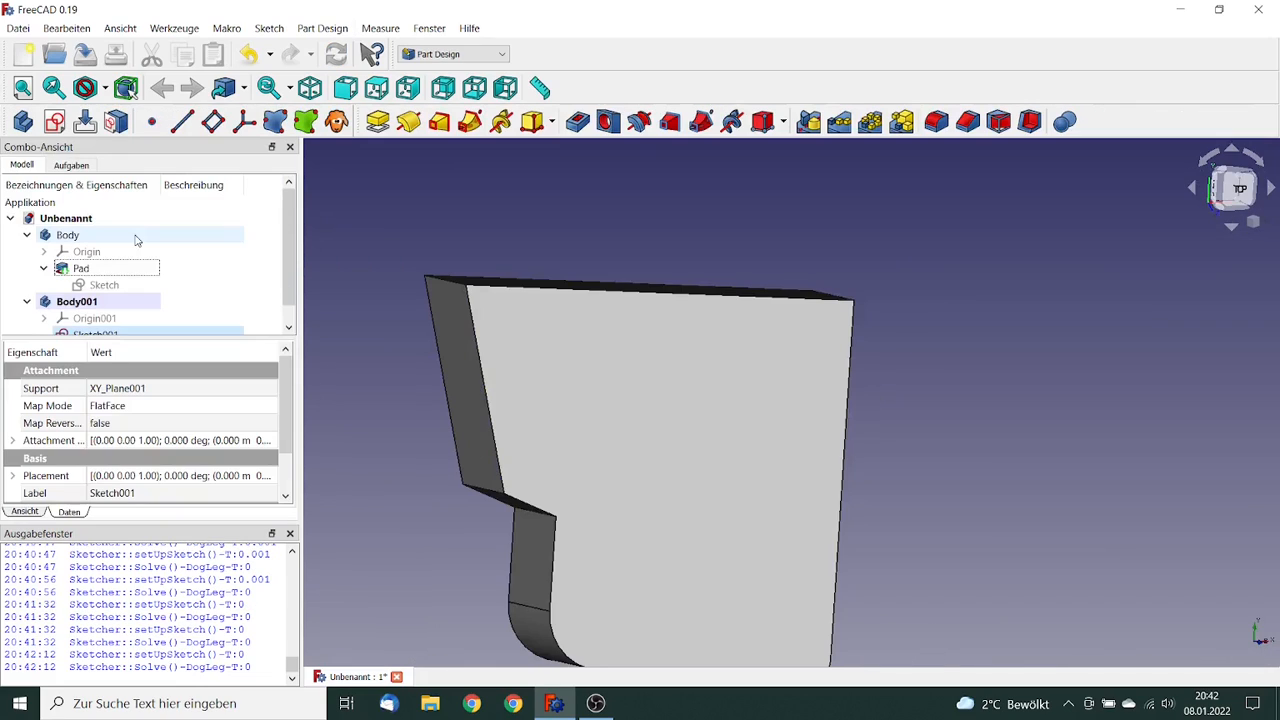
{"action": "right_click", "coordinate": [80, 268]}
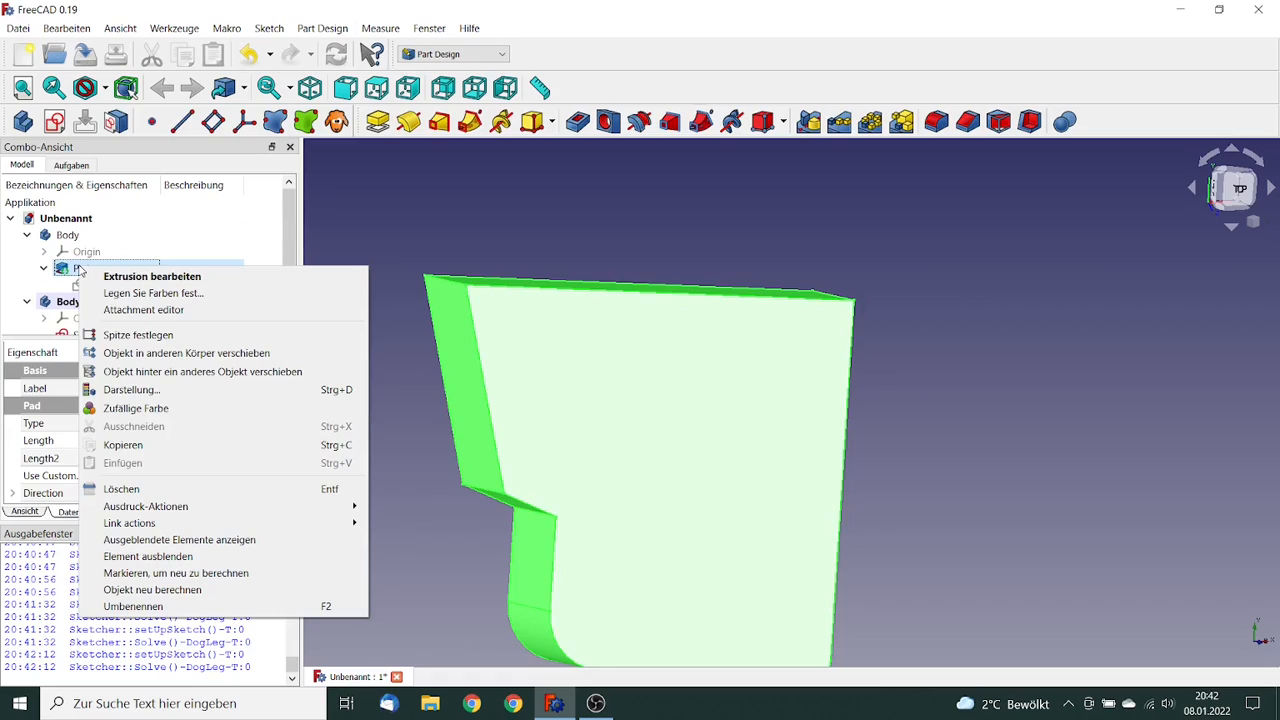
{"action": "left_click", "coordinate": [155, 393]}
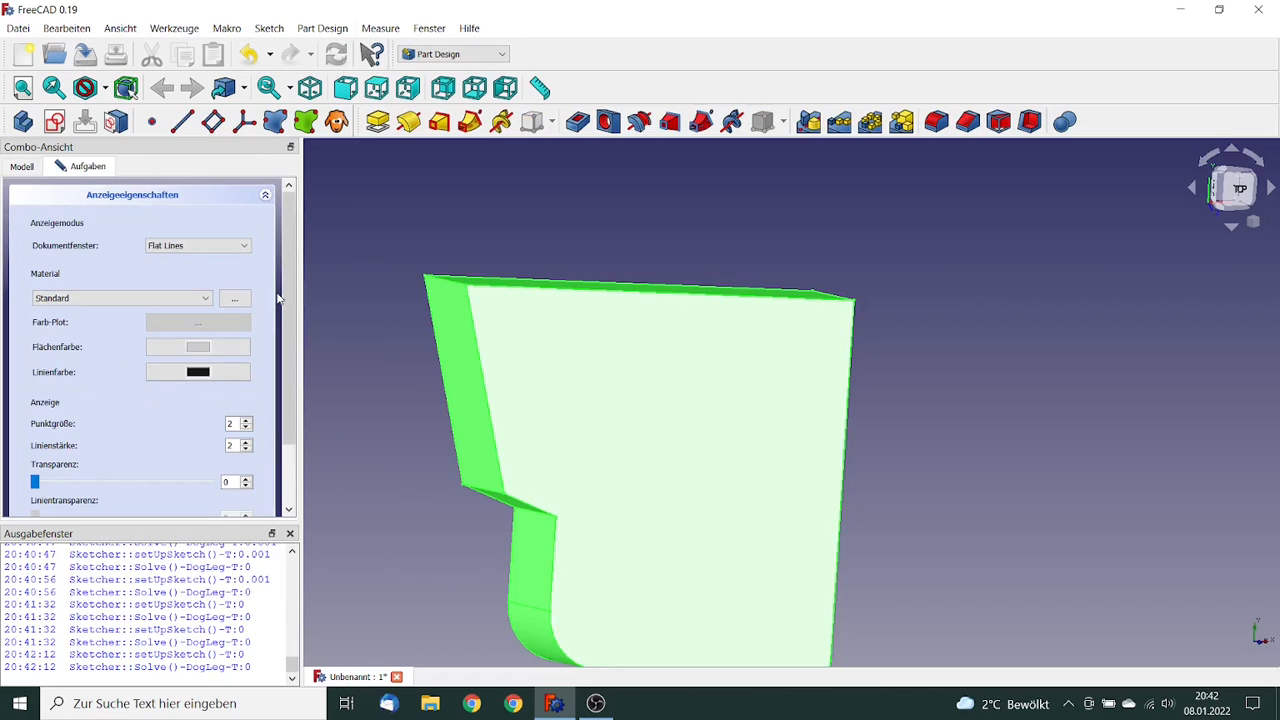
{"action": "scroll", "coordinate": [287, 288], "scroll_direction": "down", "scroll_amount": 2}
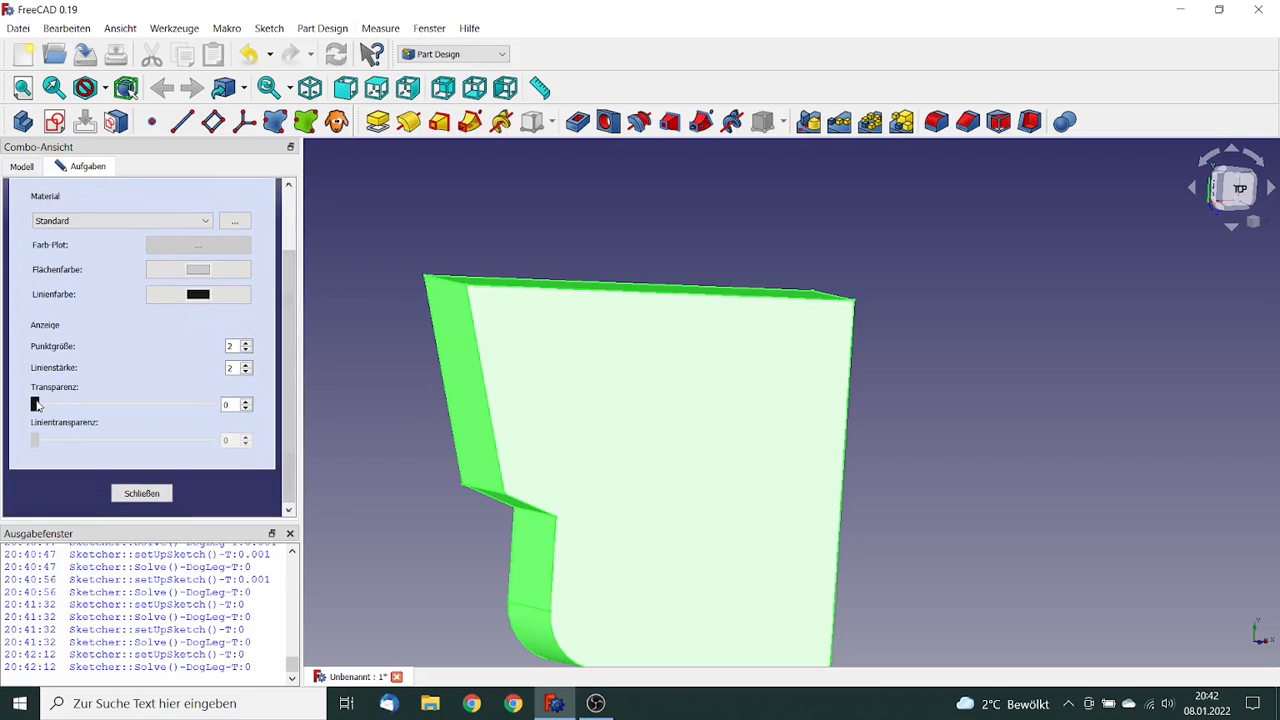
{"action": "left_click_drag", "start_coordinate": [35, 404], "coordinate": [176, 407]}
{"action": "scroll", "coordinate": [292, 360], "scroll_direction": "up", "scroll_amount": 3}
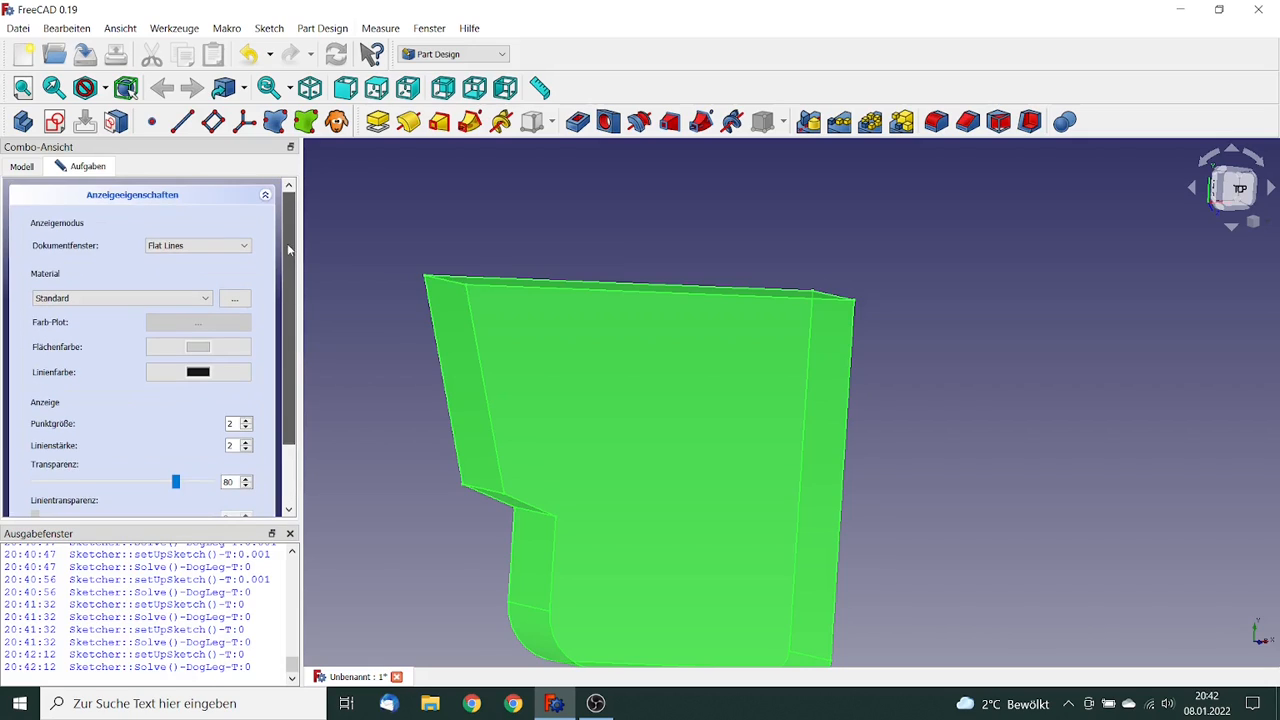
- Reopen the second body's empty sketch, Sketch001, for editing, closing the display properties dialog
{"action": "left_click", "coordinate": [24, 167]}
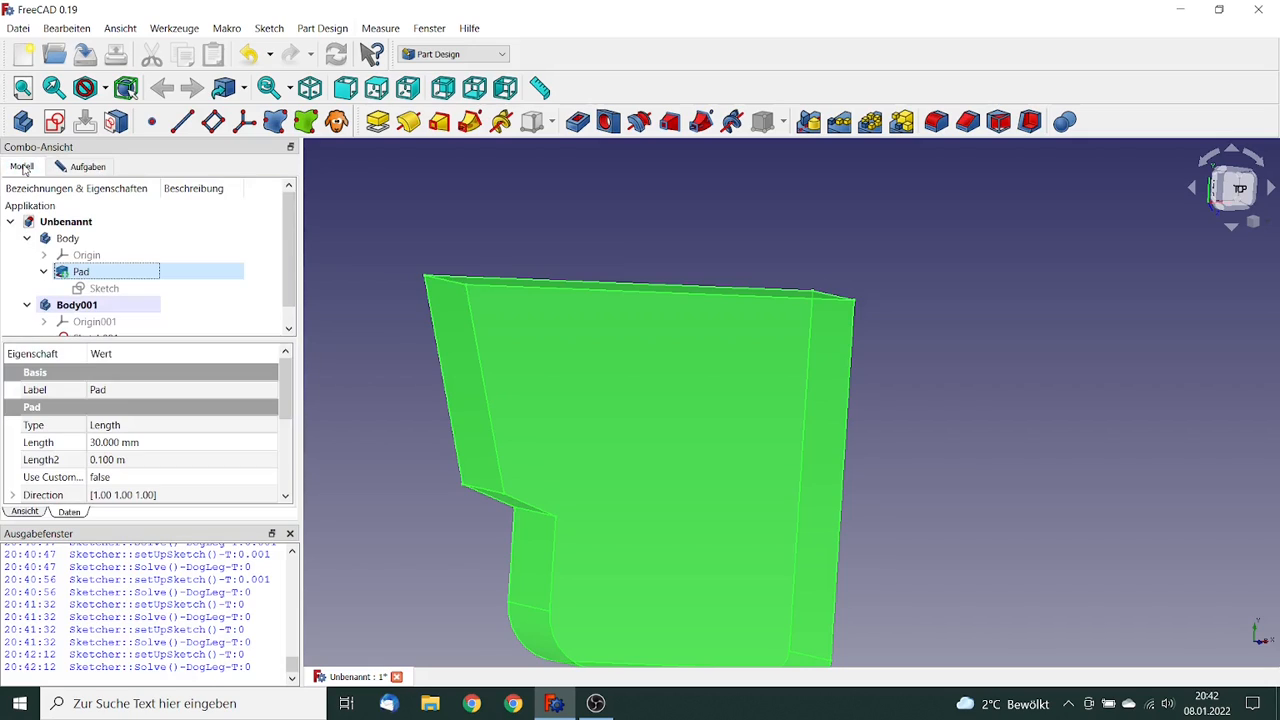
{"action": "scroll", "coordinate": [90, 325], "scroll_direction": "down", "scroll_amount": 1}
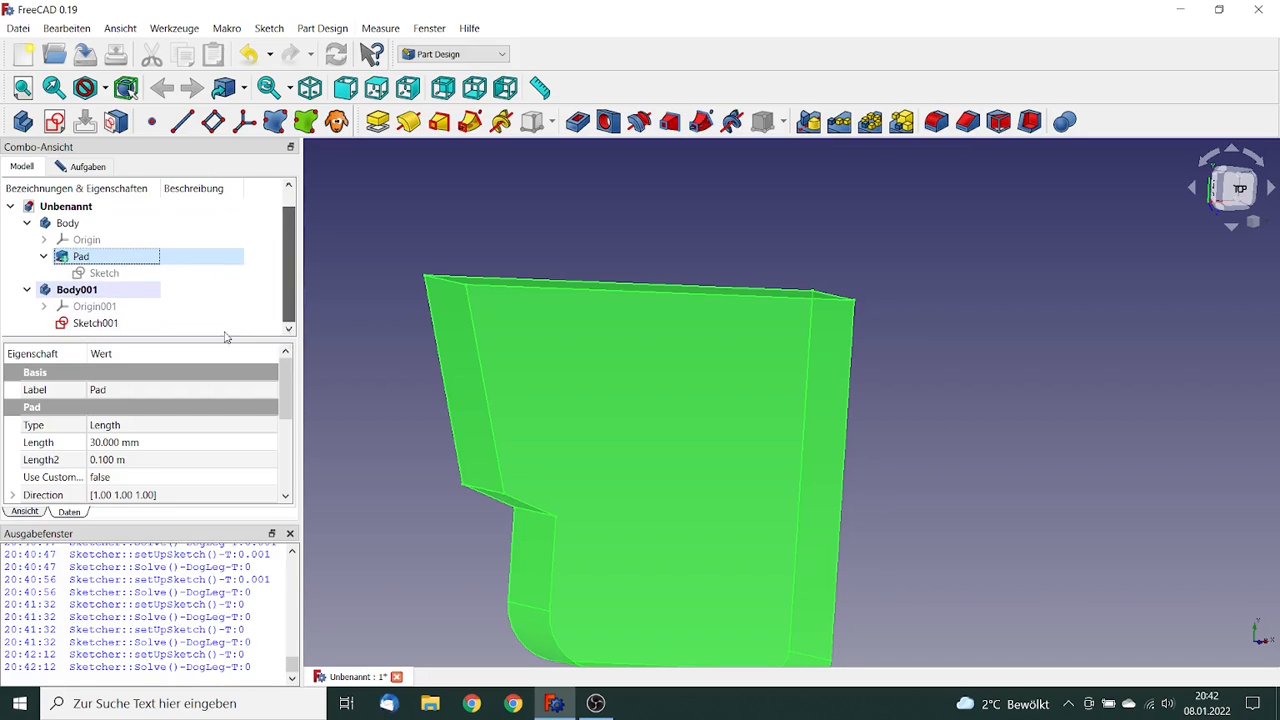
{"action": "double_click", "coordinate": [100, 325]}
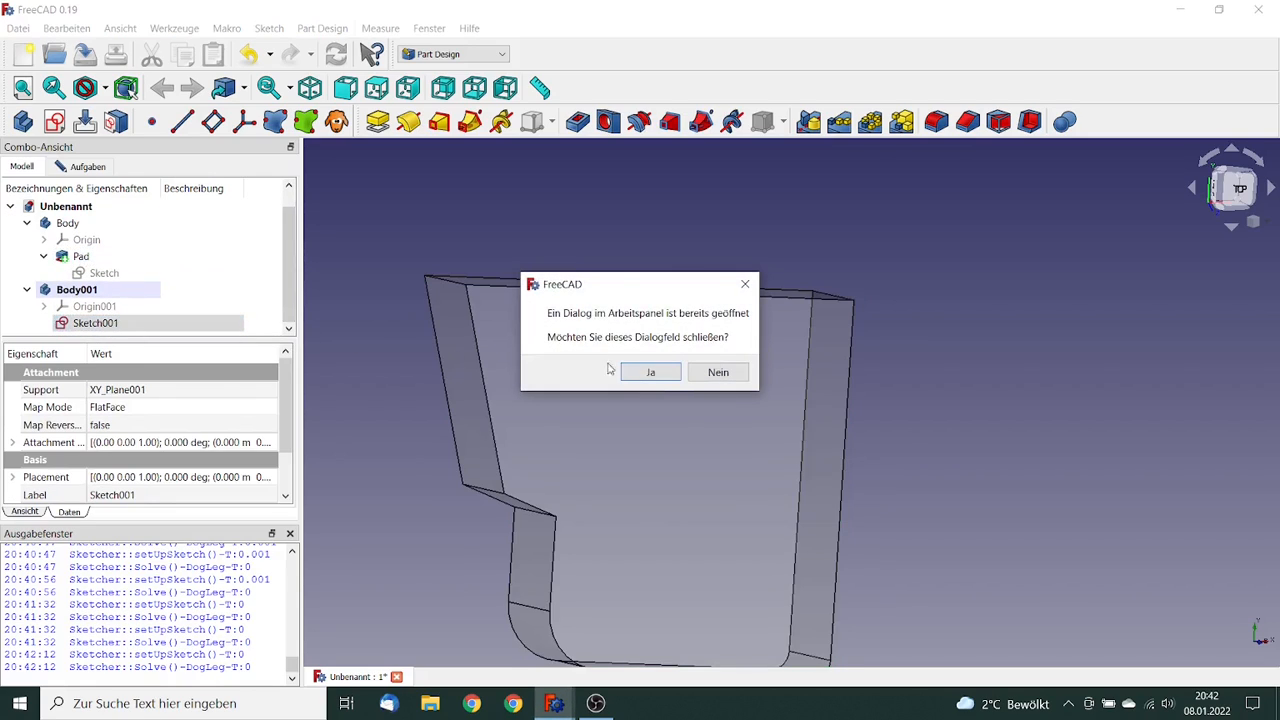
{"action": "left_click", "coordinate": [649, 374]}
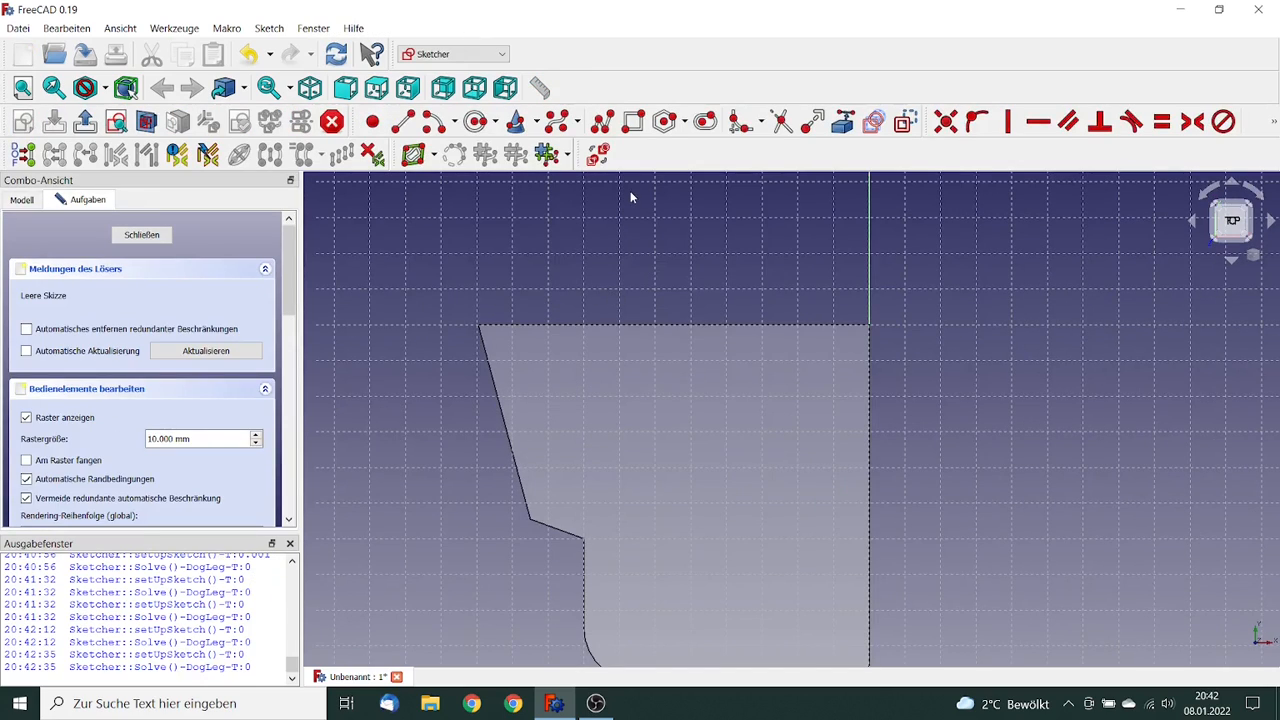
- Draw a closed, tilted four-sided polyline overlapping the slanted left edge of the first body's profile
{"action": "left_click", "coordinate": [603, 122]}
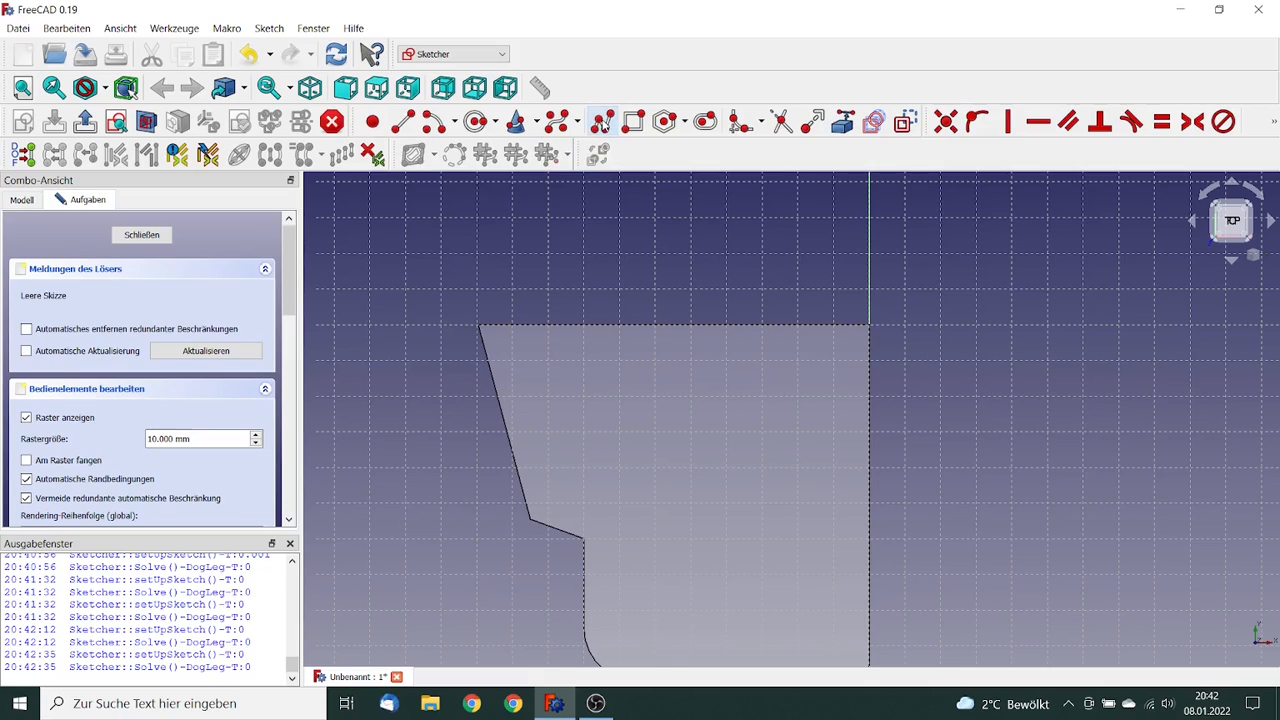
{"action": "left_click", "coordinate": [501, 514]}
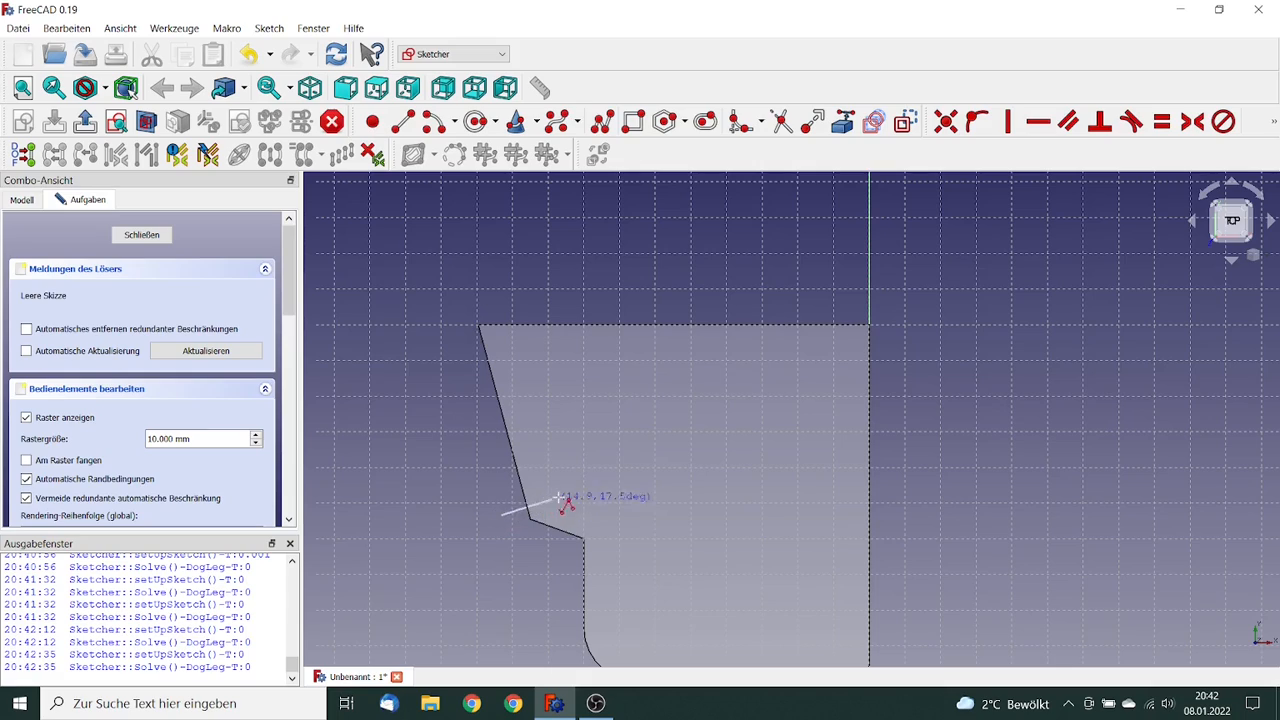
{"action": "left_click", "coordinate": [626, 492]}
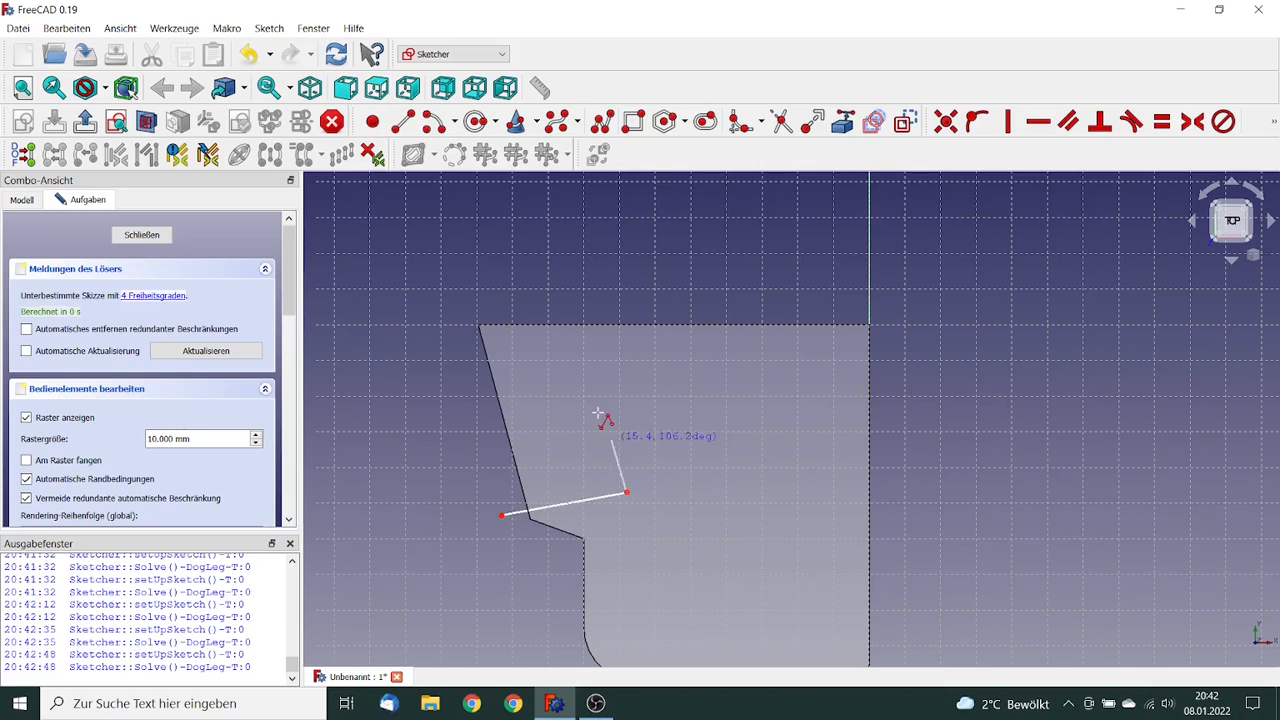
{"action": "left_click", "coordinate": [588, 344]}
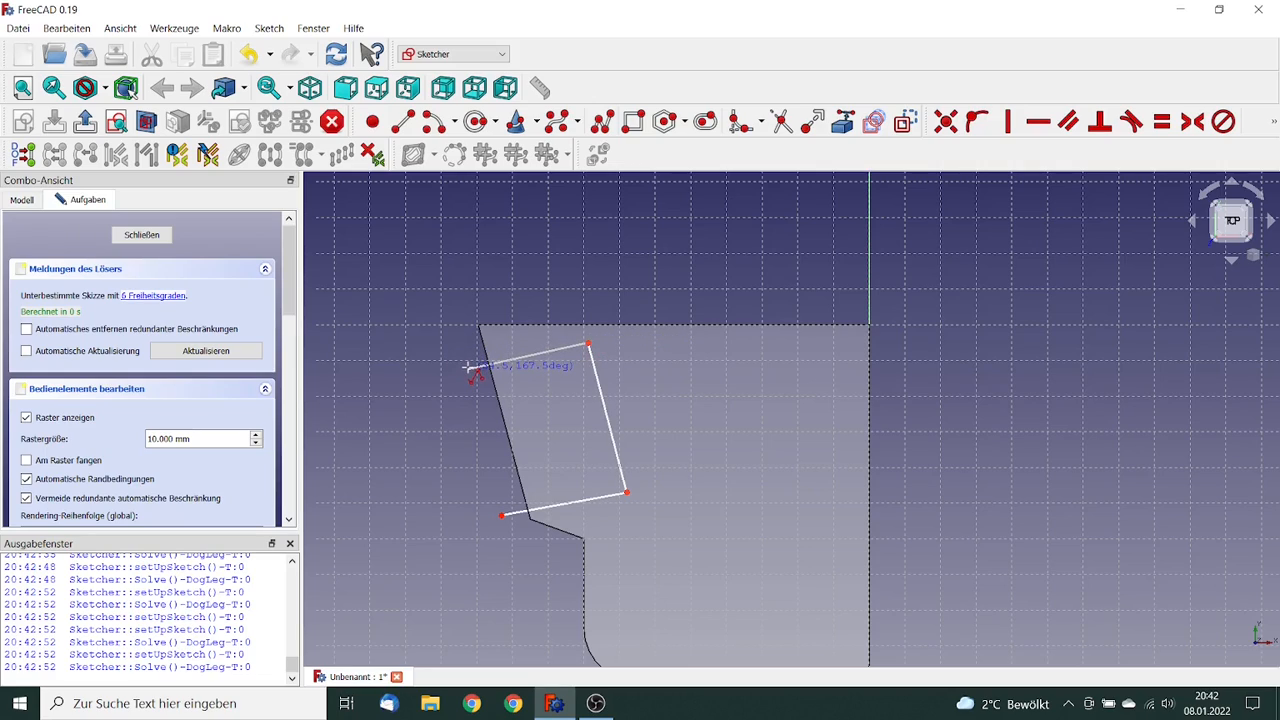
{"action": "left_click", "coordinate": [470, 366]}
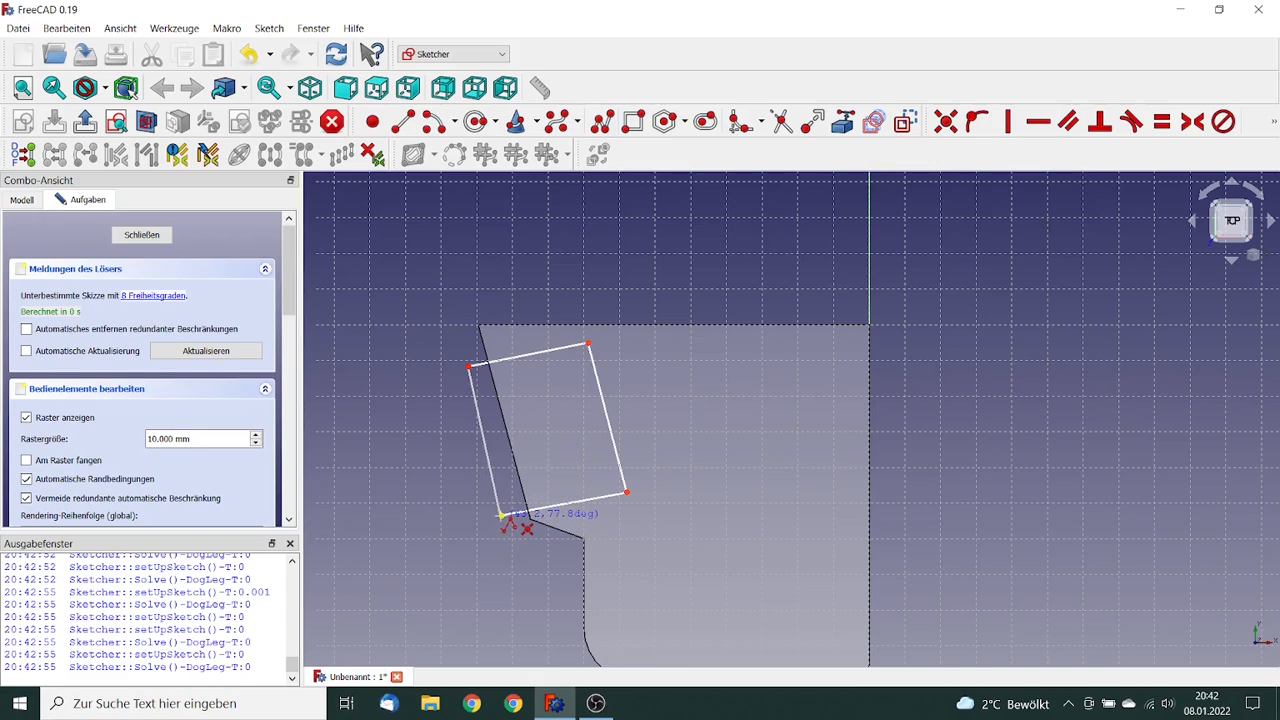
{"action": "left_click", "coordinate": [500, 516]}
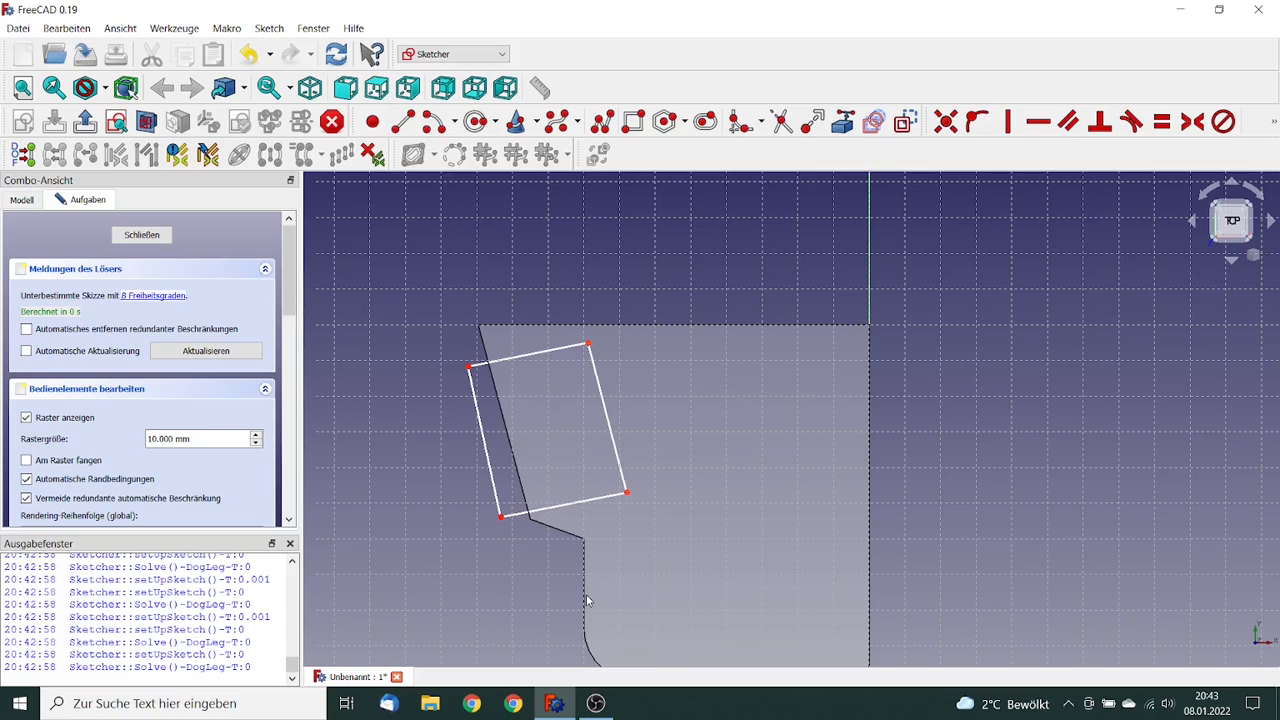
- Constrain the quadrilateral's left side to an angle of 15 degrees from the vertical sketch axis
{"action": "scroll", "coordinate": [502, 543], "scroll_direction": "down", "scroll_amount": 1}
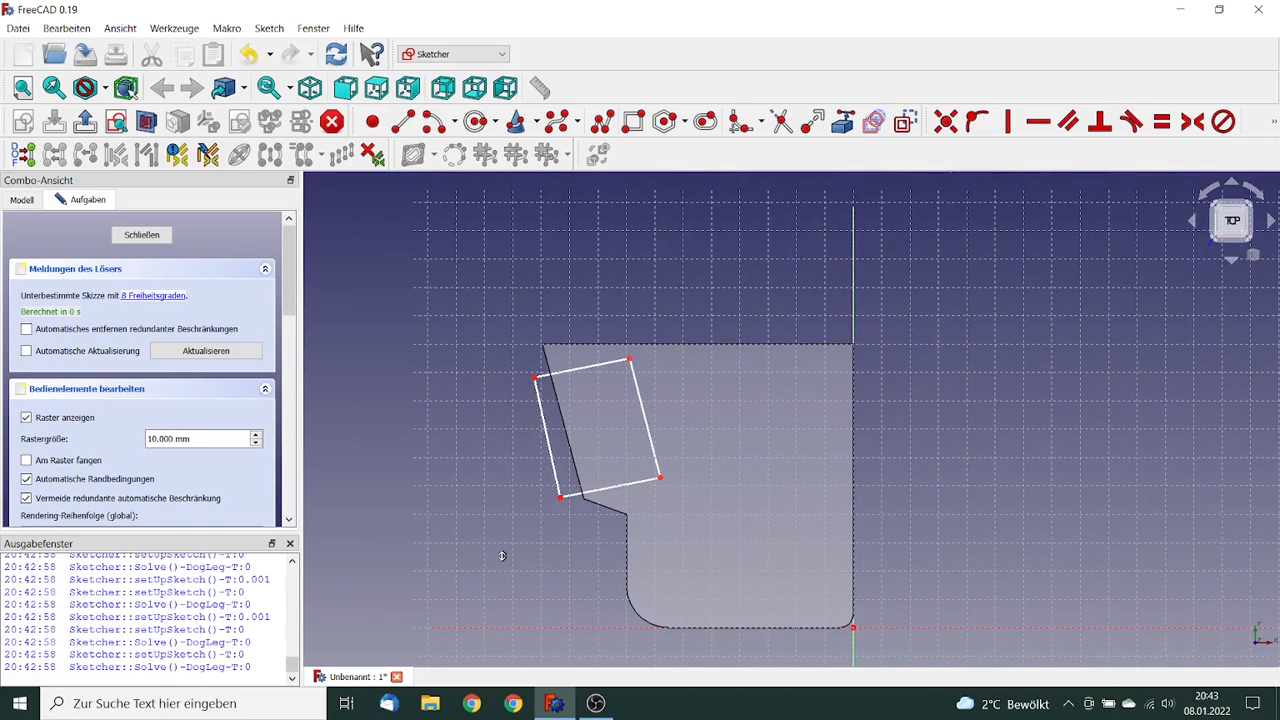
{"action": "left_click", "coordinate": [557, 483]}
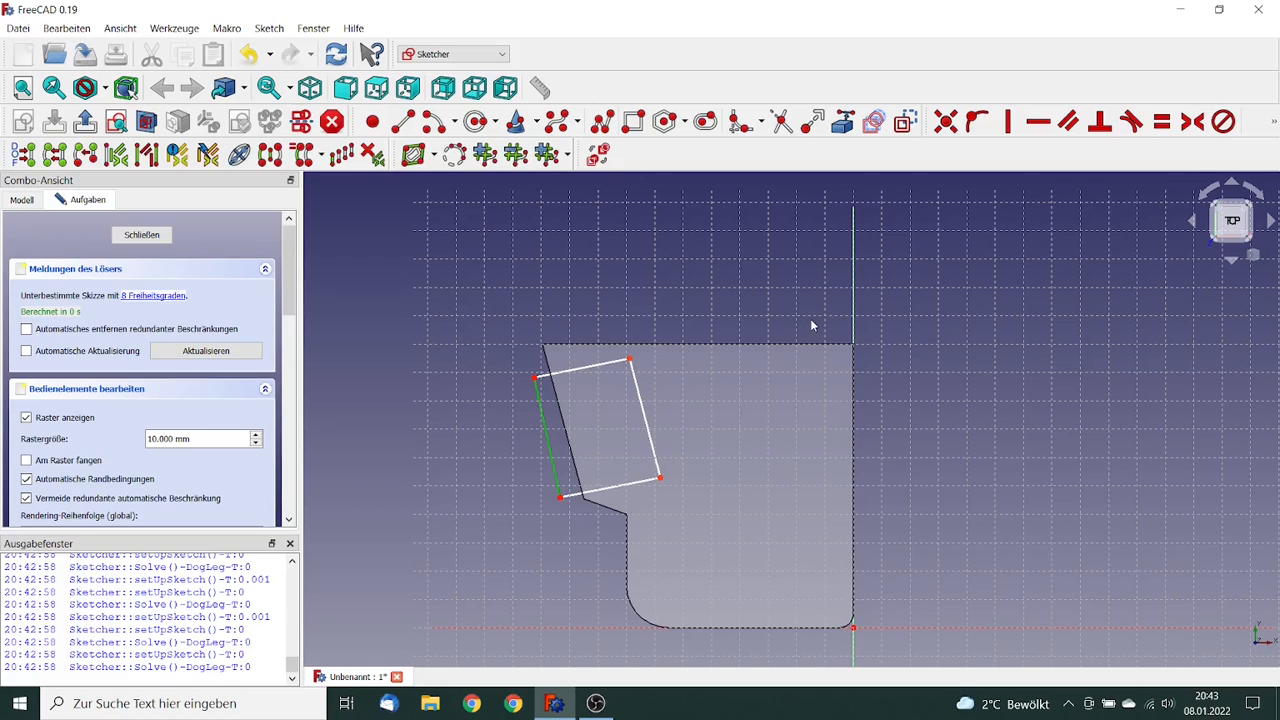
{"action": "left_click", "coordinate": [854, 316]}
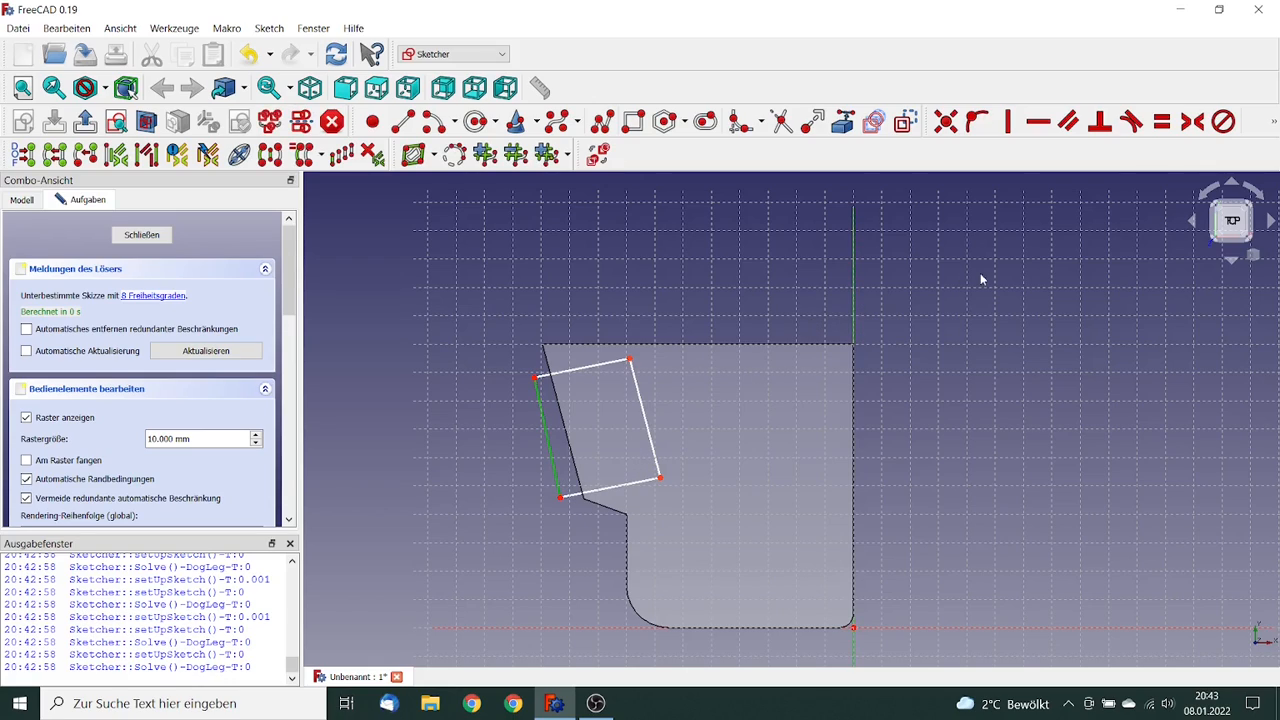
{"action": "left_click", "coordinate": [1272, 121]}
{"action": "left_click", "coordinate": [1115, 155]}
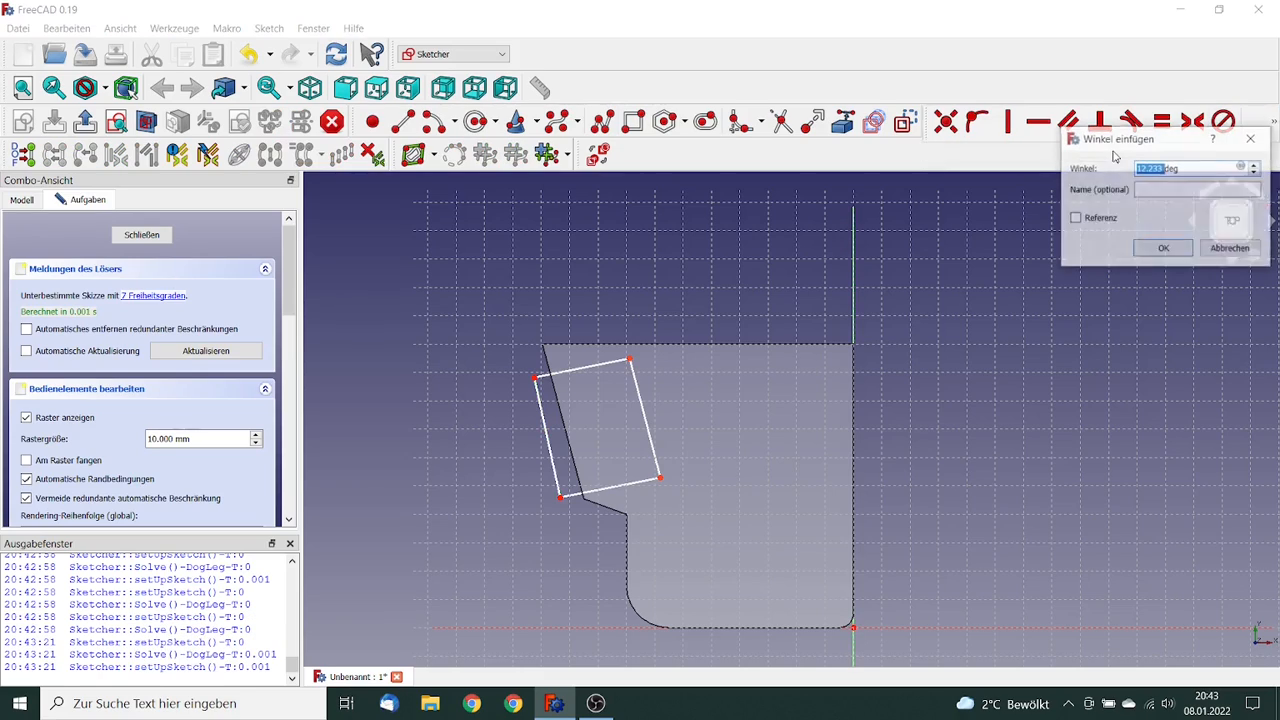
{"action": "type", "text": "15"}
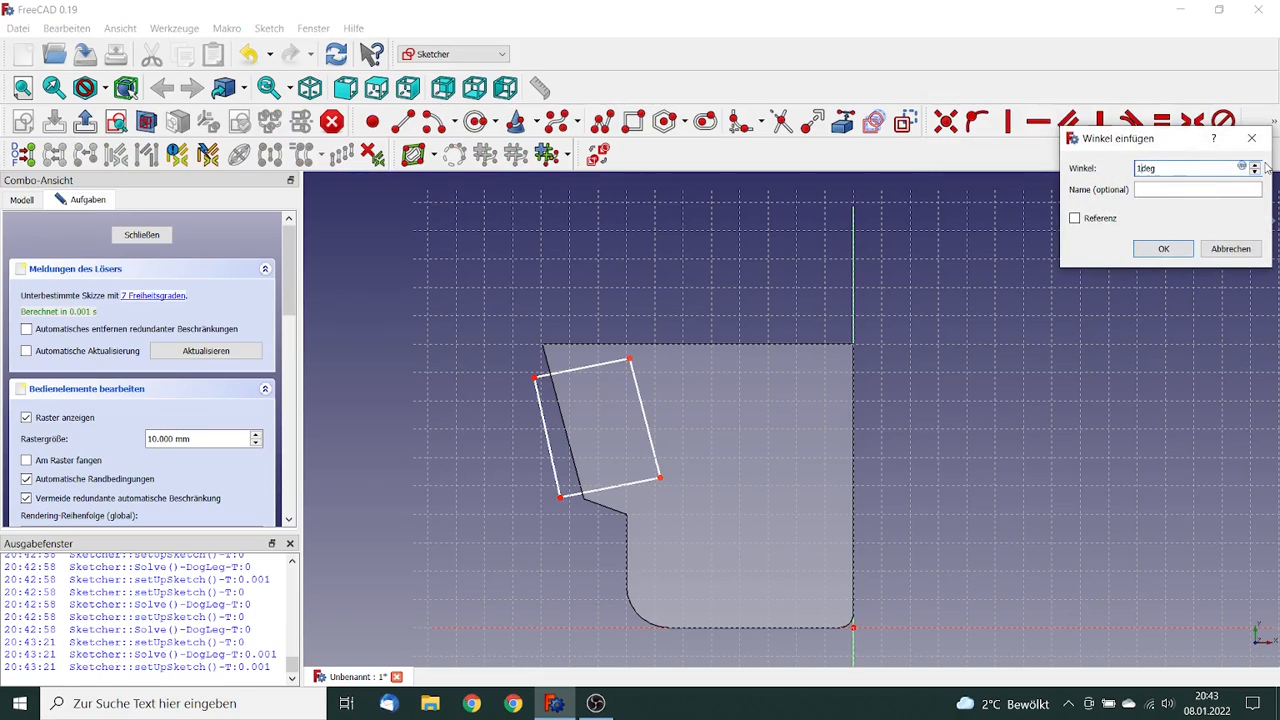
{"action": "left_click", "coordinate": [1160, 250]}
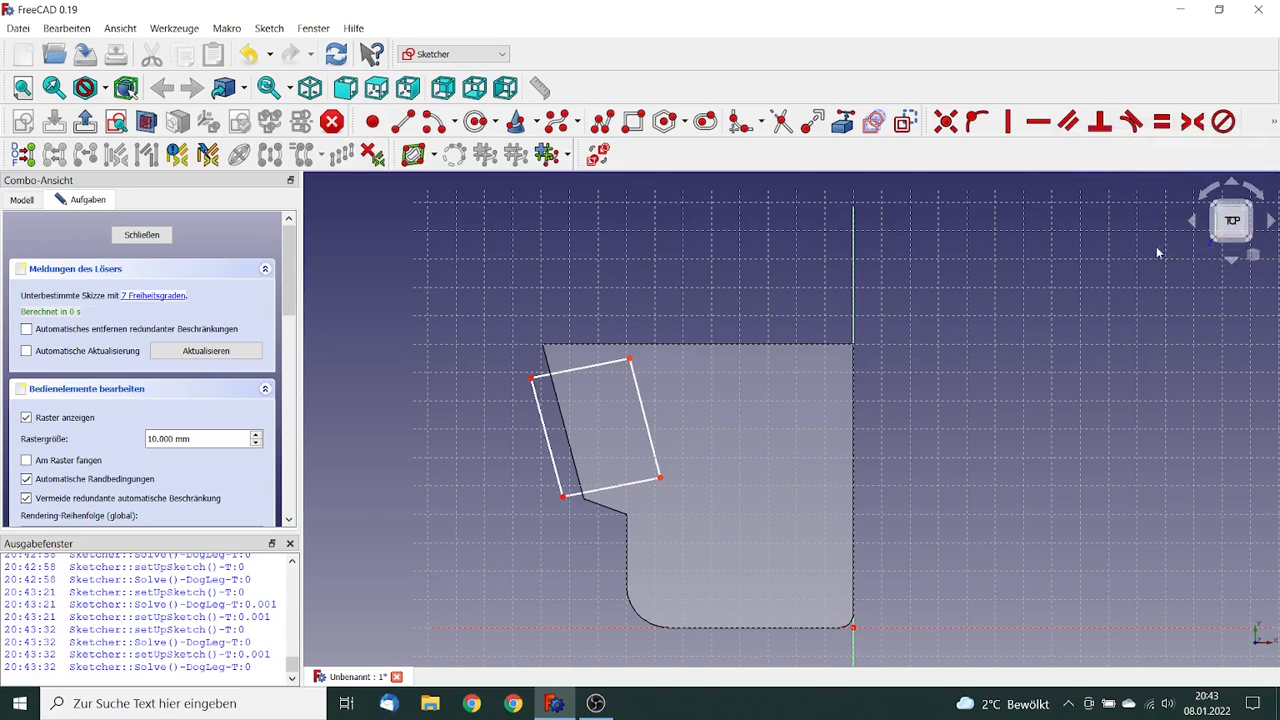
- Make the quadrilateral's left and right sides parallel, and its upper and lower sides parallel
{"action": "left_click", "coordinate": [550, 445]}
{"action": "left_click", "coordinate": [647, 425]}
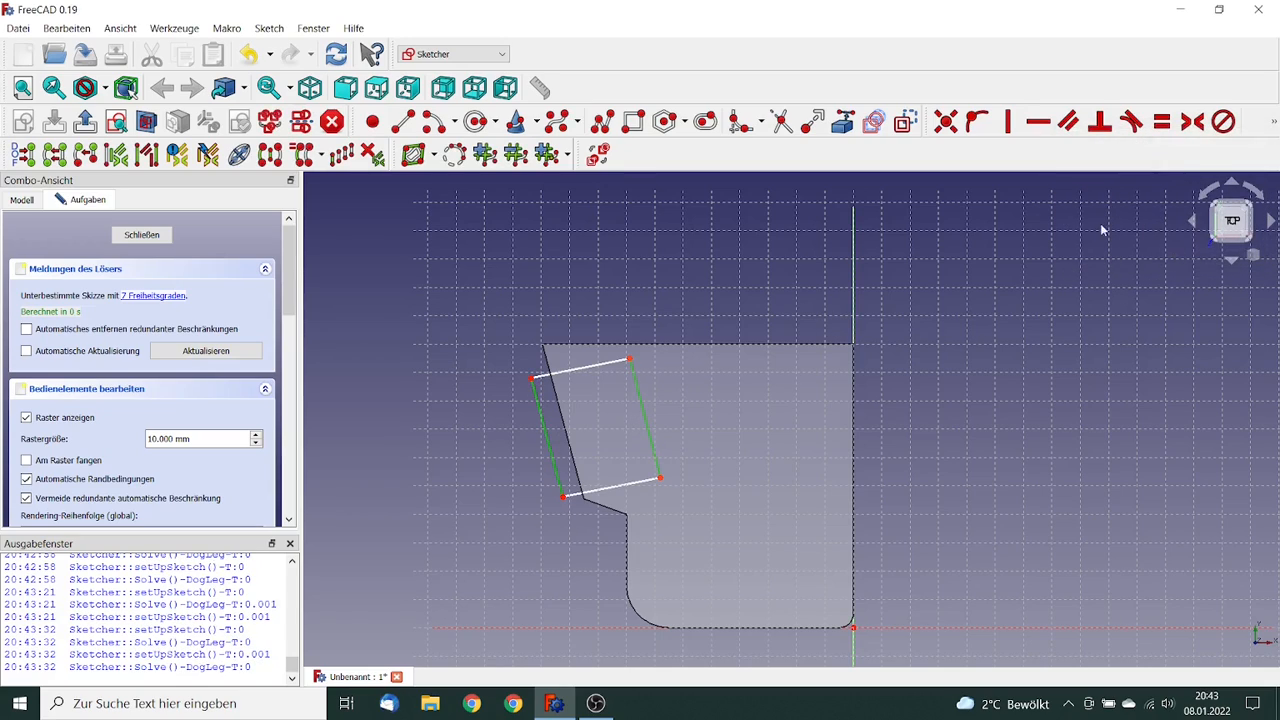
{"action": "left_click", "coordinate": [1068, 121]}
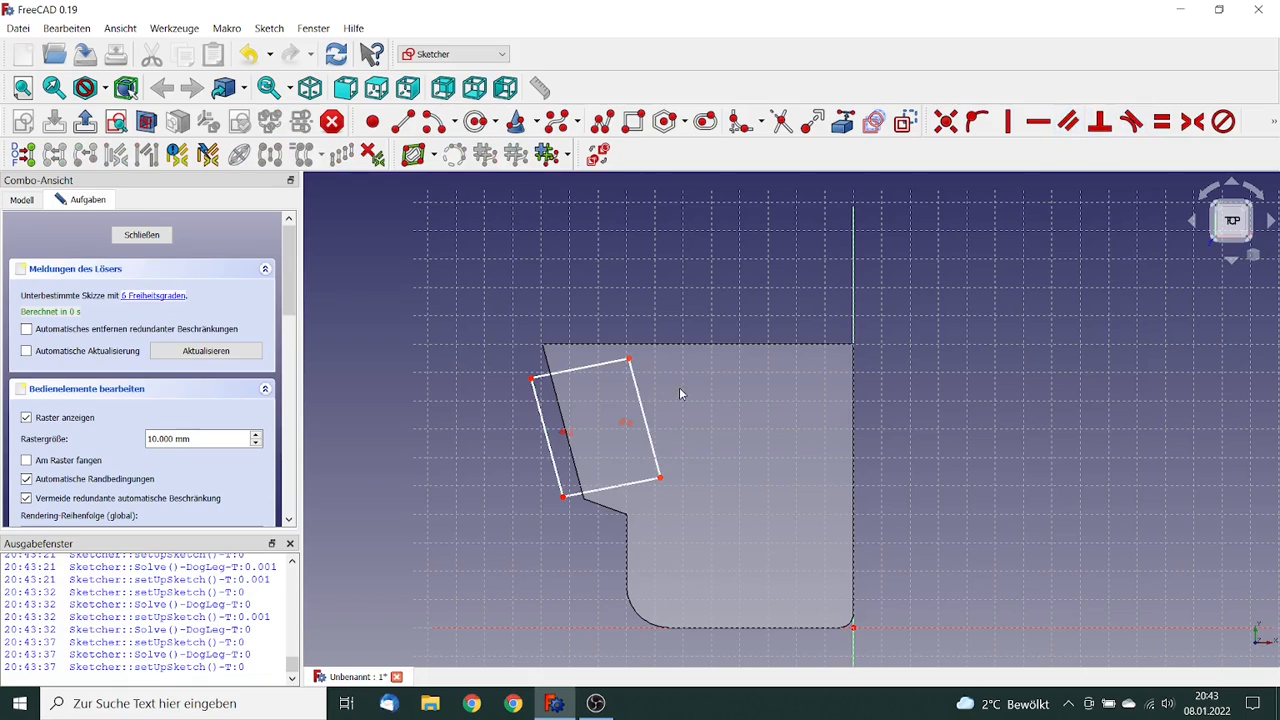
{"action": "left_click", "coordinate": [604, 492]}
{"action": "left_click", "coordinate": [598, 366]}
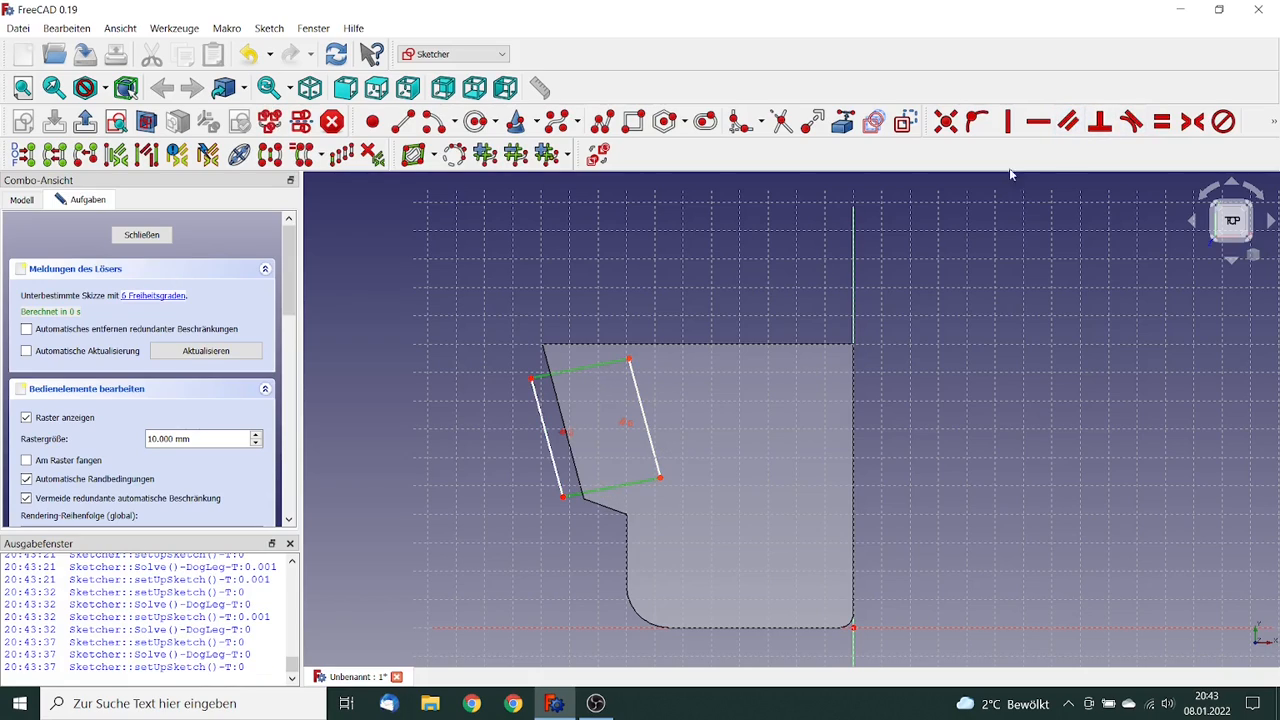
{"action": "left_click", "coordinate": [1068, 121]}
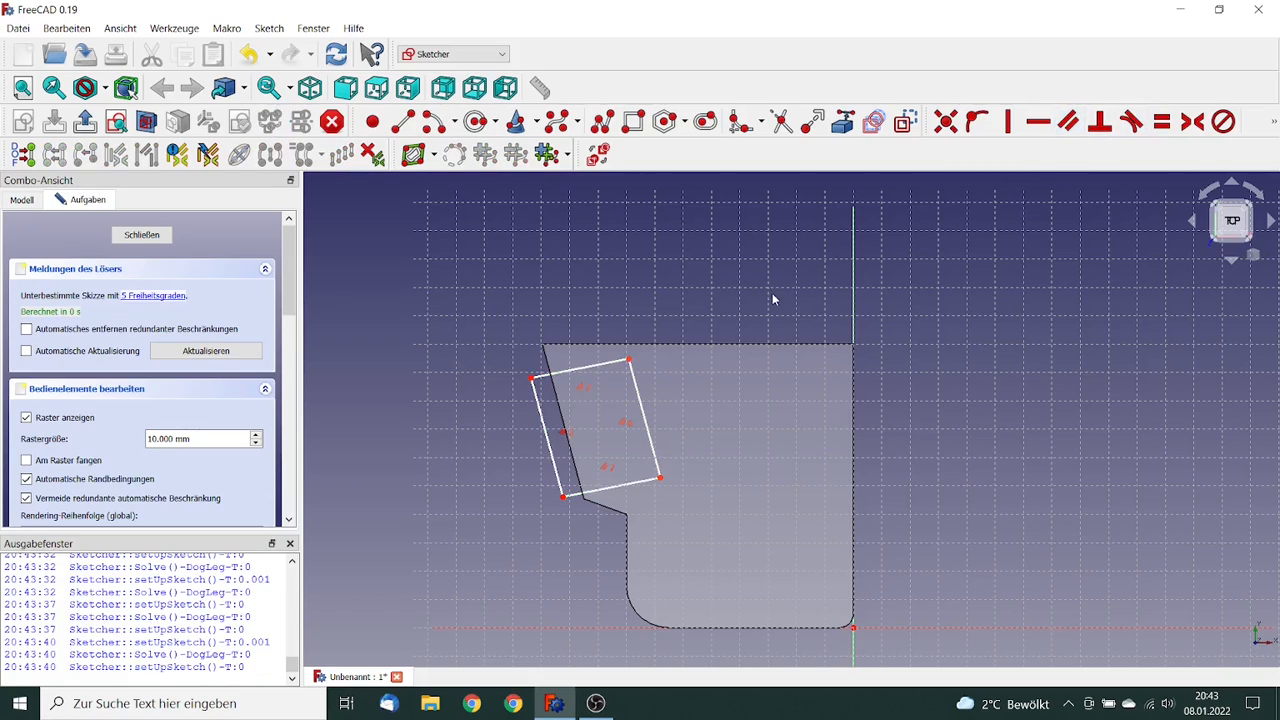
- Set a 90 degree angle between the upper and right sides of the parallelogram
{"action": "left_click", "coordinate": [600, 372]}
{"action": "left_click", "coordinate": [636, 386]}
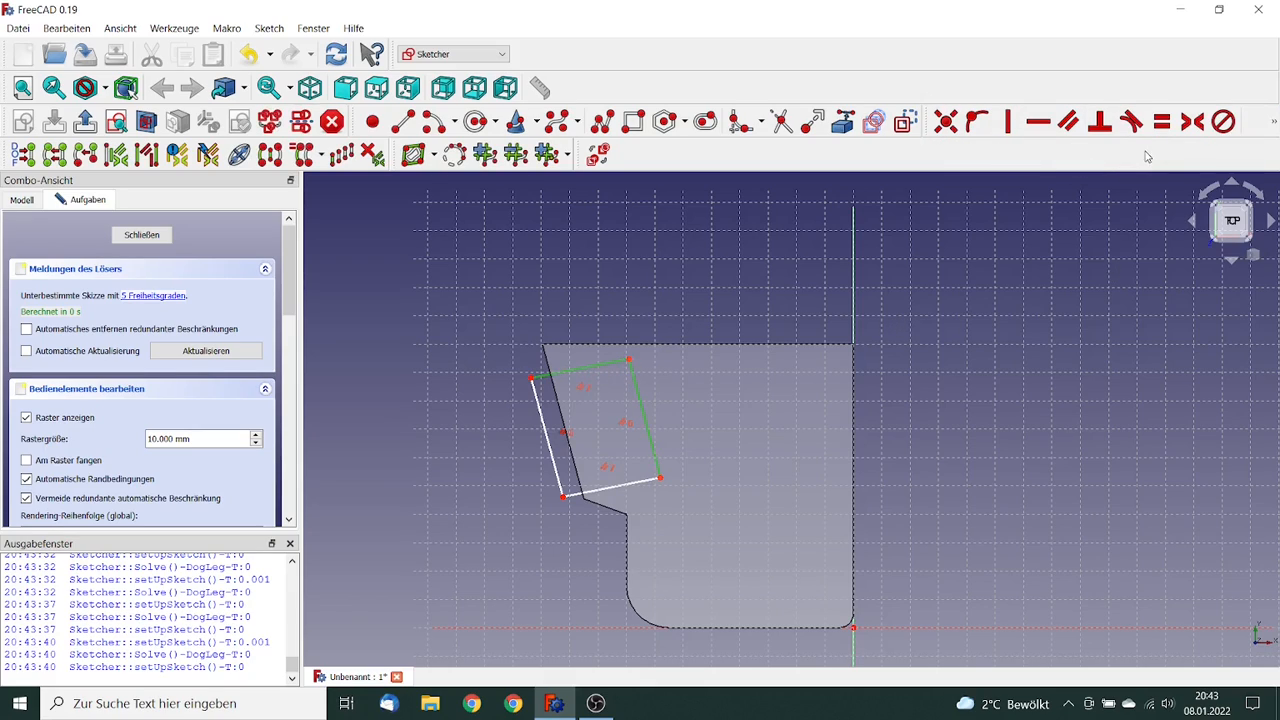
{"action": "left_click", "coordinate": [1274, 121]}
{"action": "left_click", "coordinate": [1118, 154]}
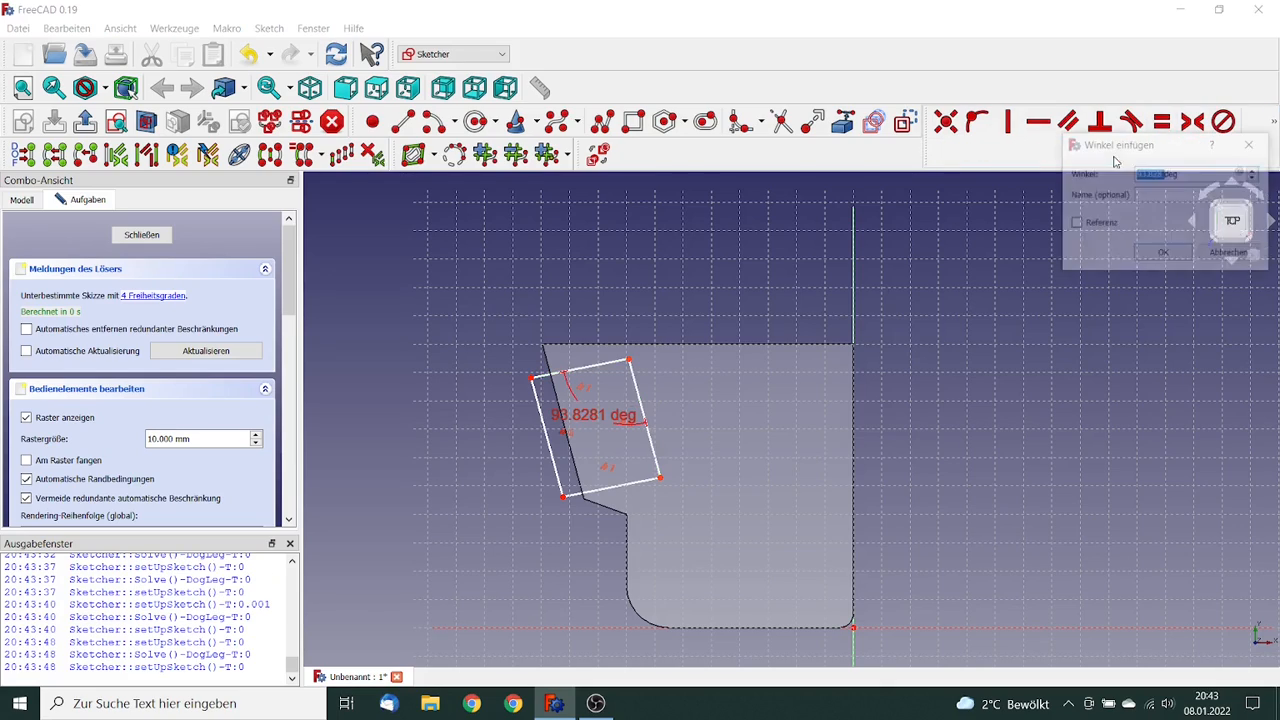
{"action": "type", "text": "90"}
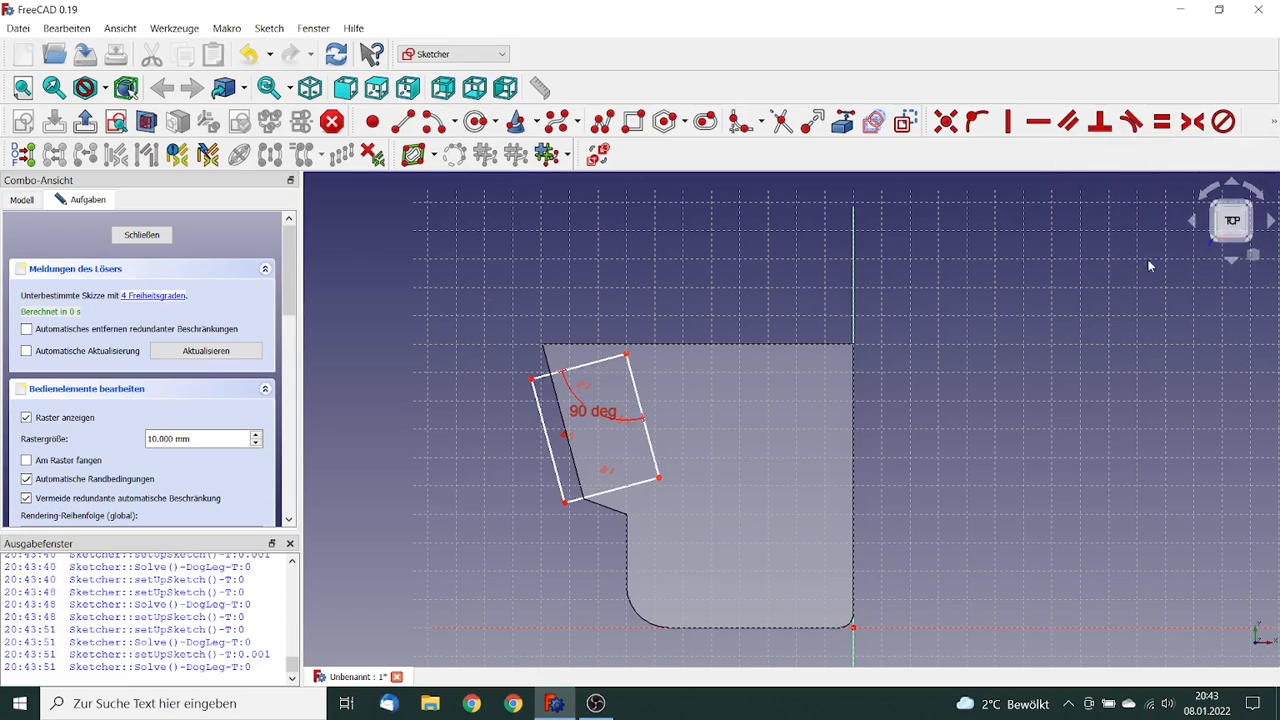
{"action": "left_click", "coordinate": [1164, 256]}
- Nudge the rectangle's upper-right and lower-left corners, and set the distance between its two lower corners to 38 mm
{"action": "left_click_drag", "start_coordinate": [628, 358], "coordinate": [638, 356]}
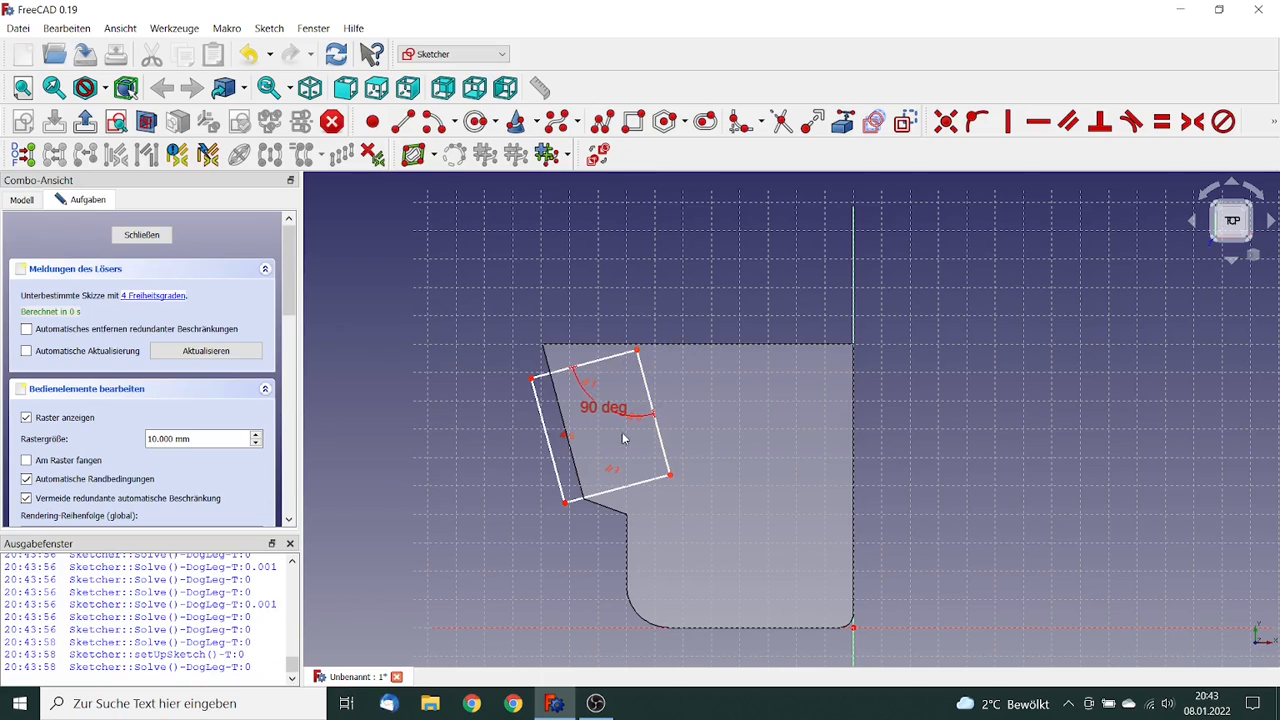
{"action": "left_click_drag", "start_coordinate": [565, 507], "coordinate": [563, 498]}
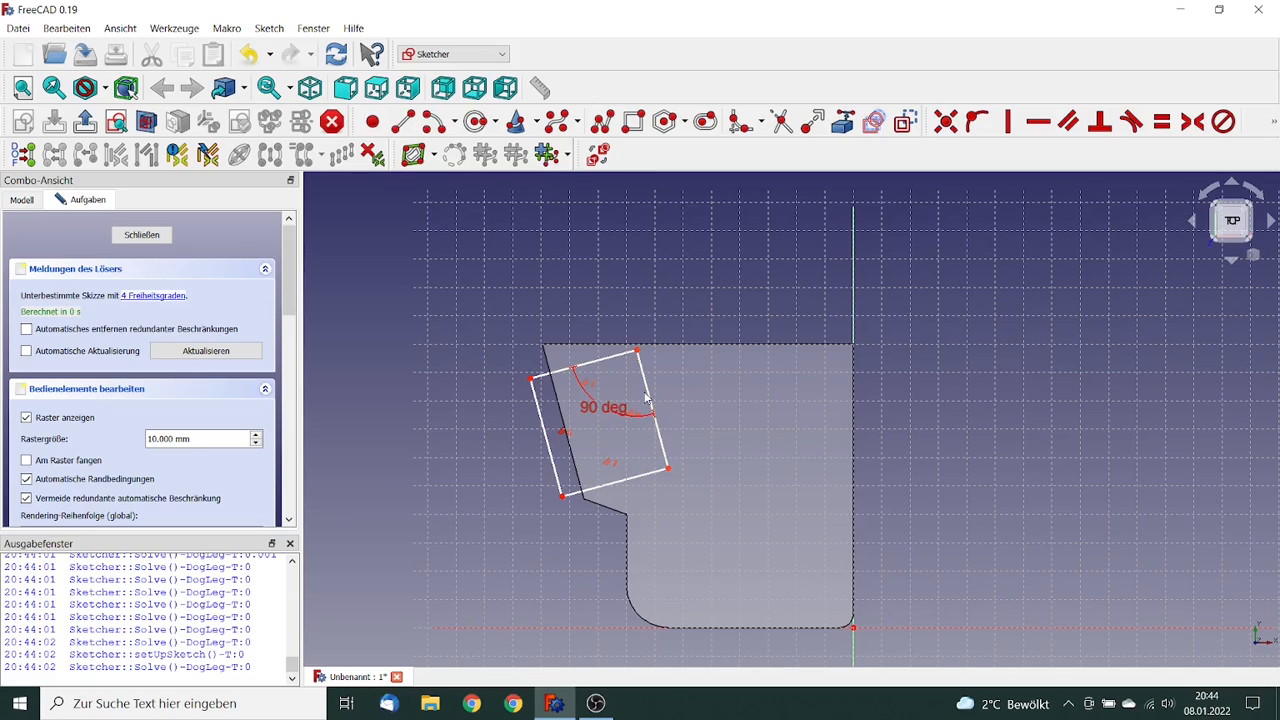
{"action": "left_click", "coordinate": [562, 497]}
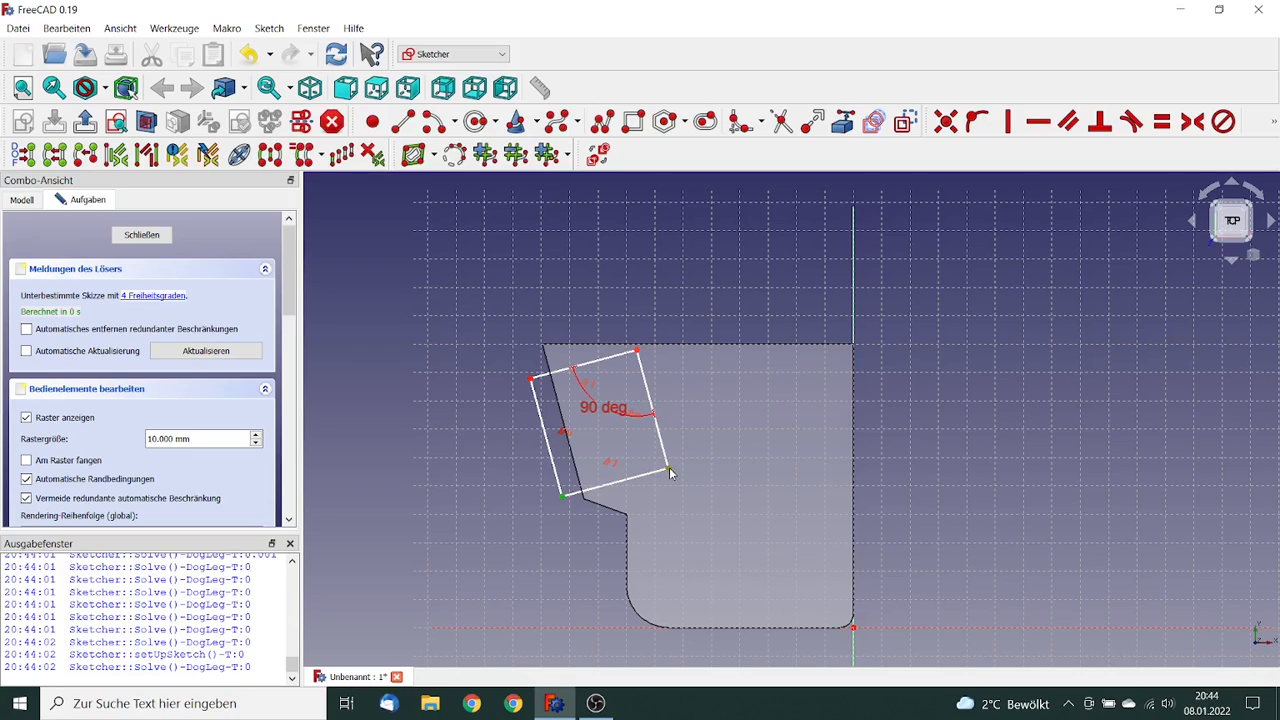
{"action": "left_click", "coordinate": [668, 470]}
{"action": "left_click", "coordinate": [1274, 121]}
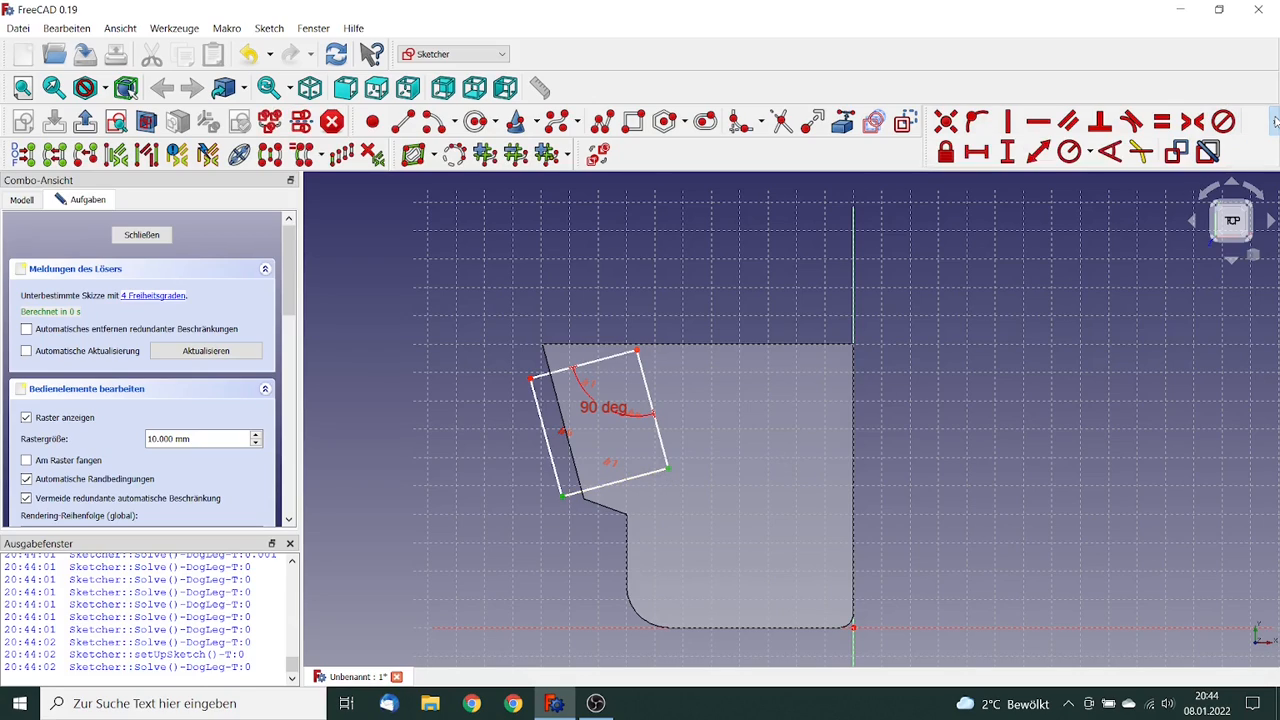
{"action": "left_click", "coordinate": [1040, 151]}
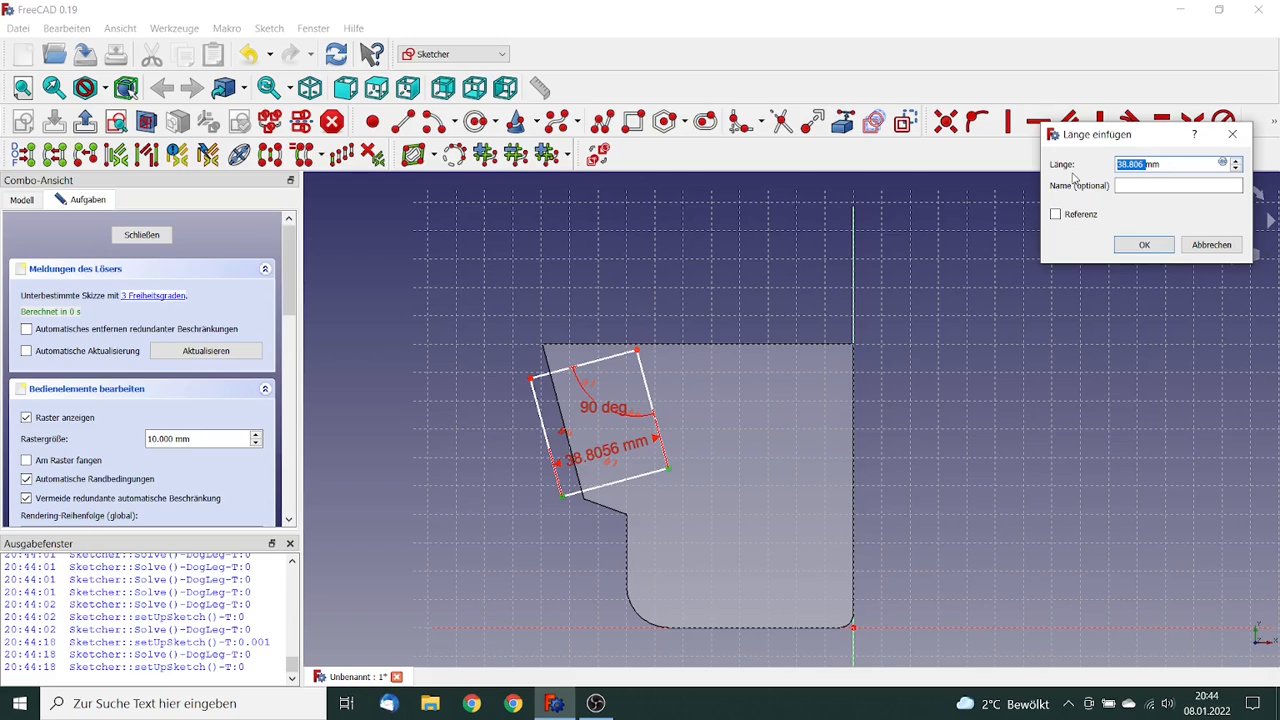
{"action": "type", "text": "38"}
{"action": "left_click", "coordinate": [1144, 244]}
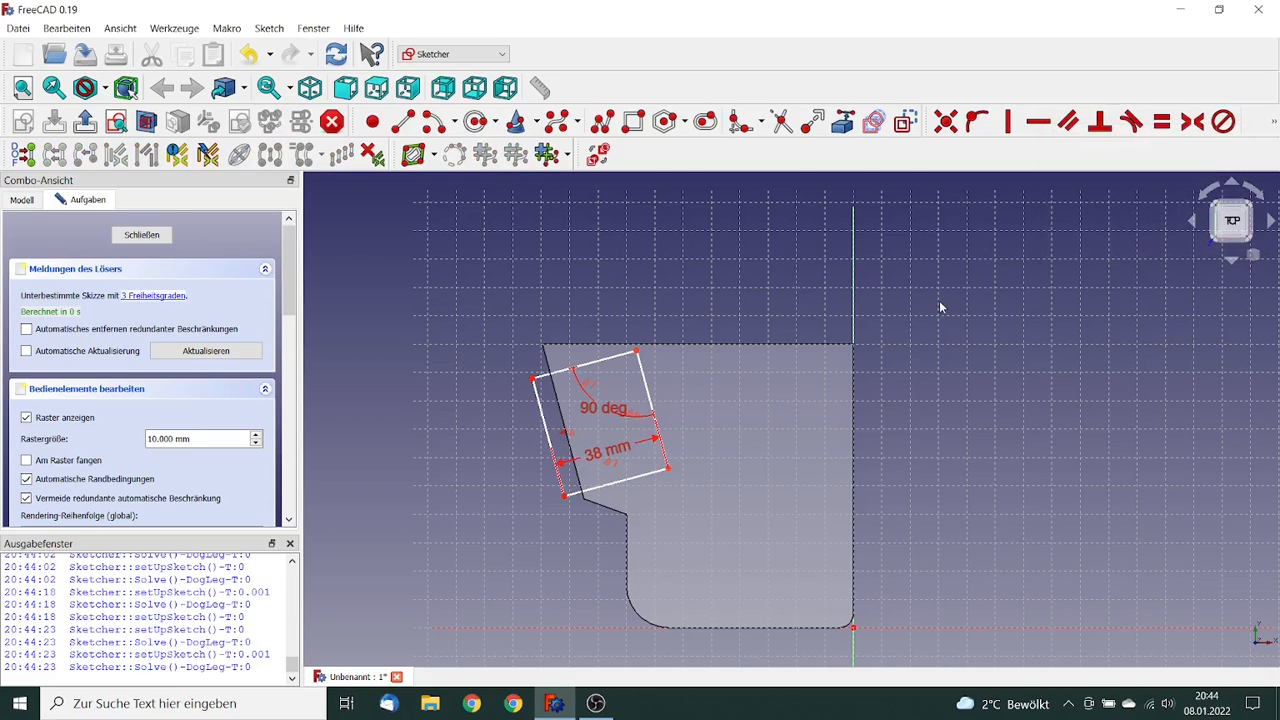
- Set the distance between the rectangle's two right-hand corners to 43 mm
{"action": "left_click", "coordinate": [667, 467]}
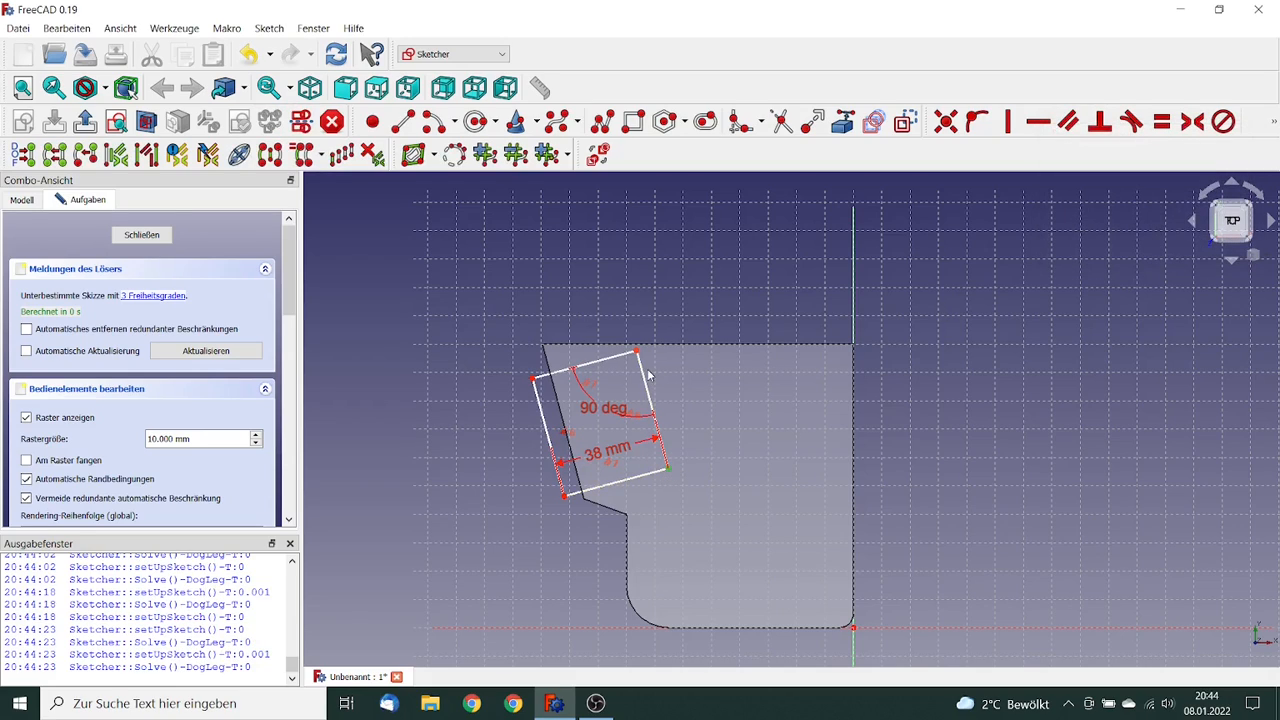
{"action": "left_click", "coordinate": [637, 352]}
{"action": "left_click", "coordinate": [1274, 121]}
{"action": "left_click", "coordinate": [1041, 155]}
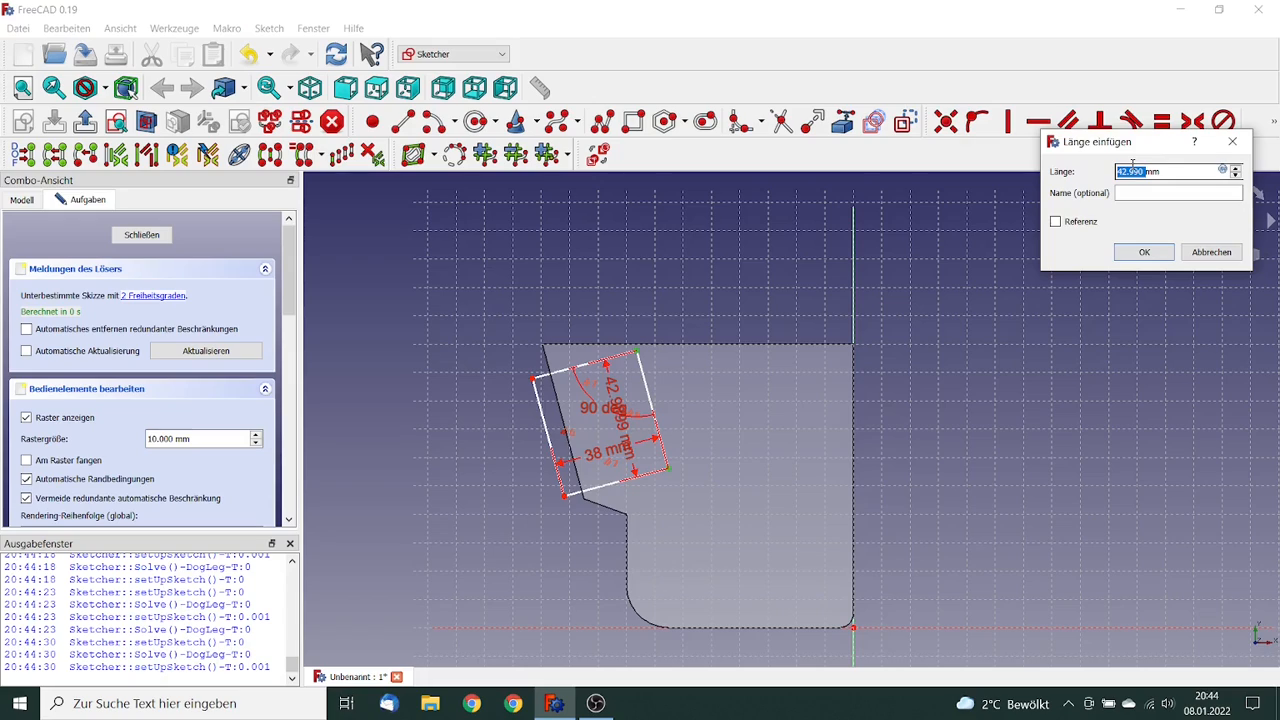
{"action": "type", "text": "43"}
{"action": "left_click", "coordinate": [1140, 254]}
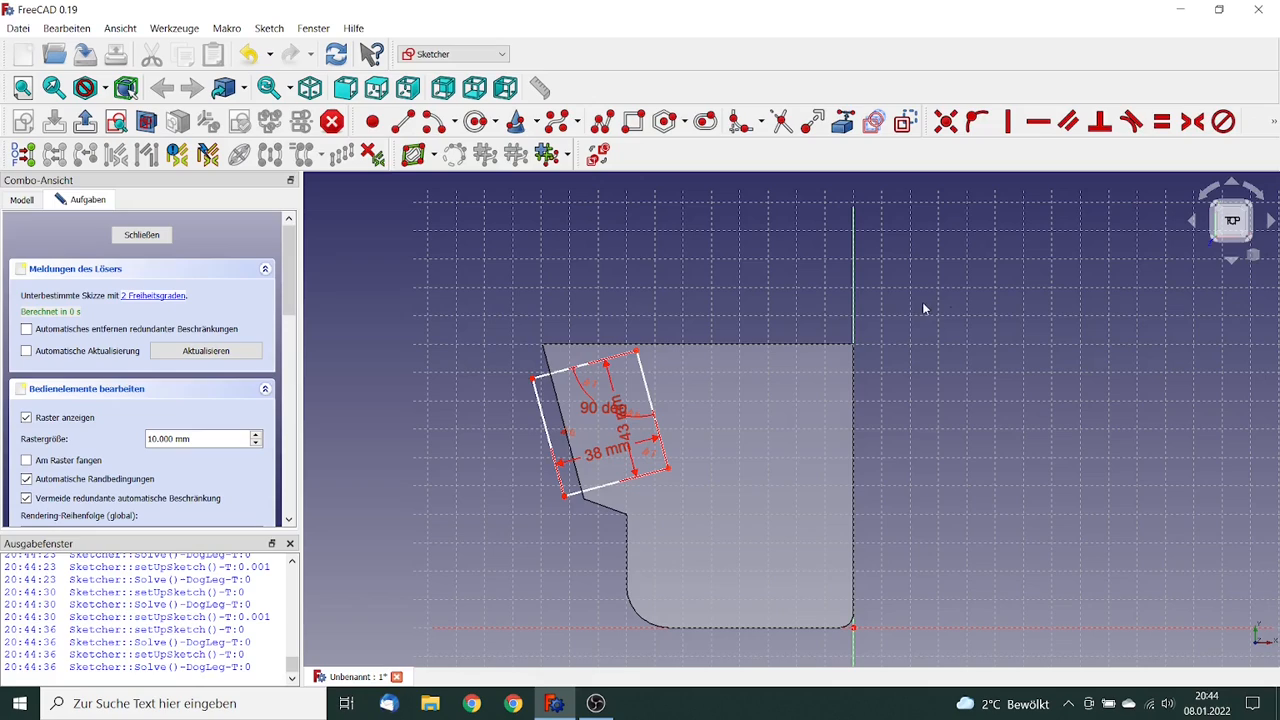
- Set the horizontal distance from the rectangle's lower-left corner to the vertical axis to 0.1 m
{"action": "left_click", "coordinate": [564, 498]}
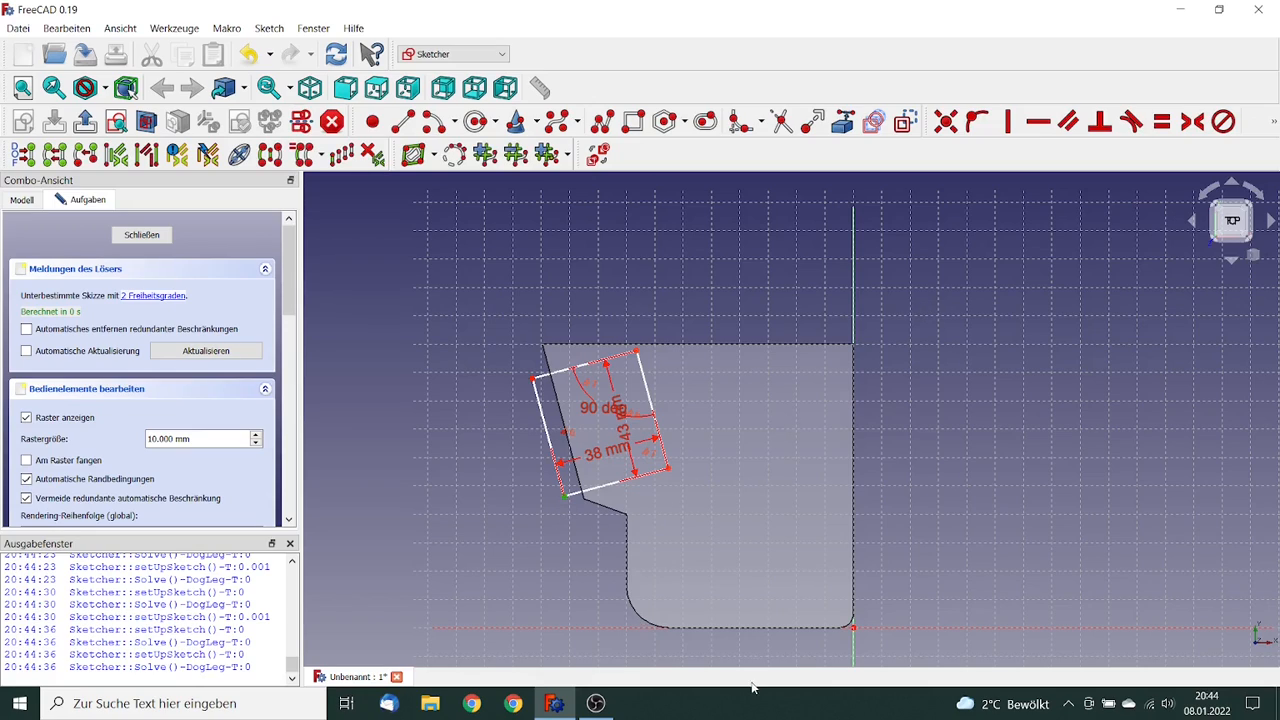
{"action": "left_click", "coordinate": [853, 657]}
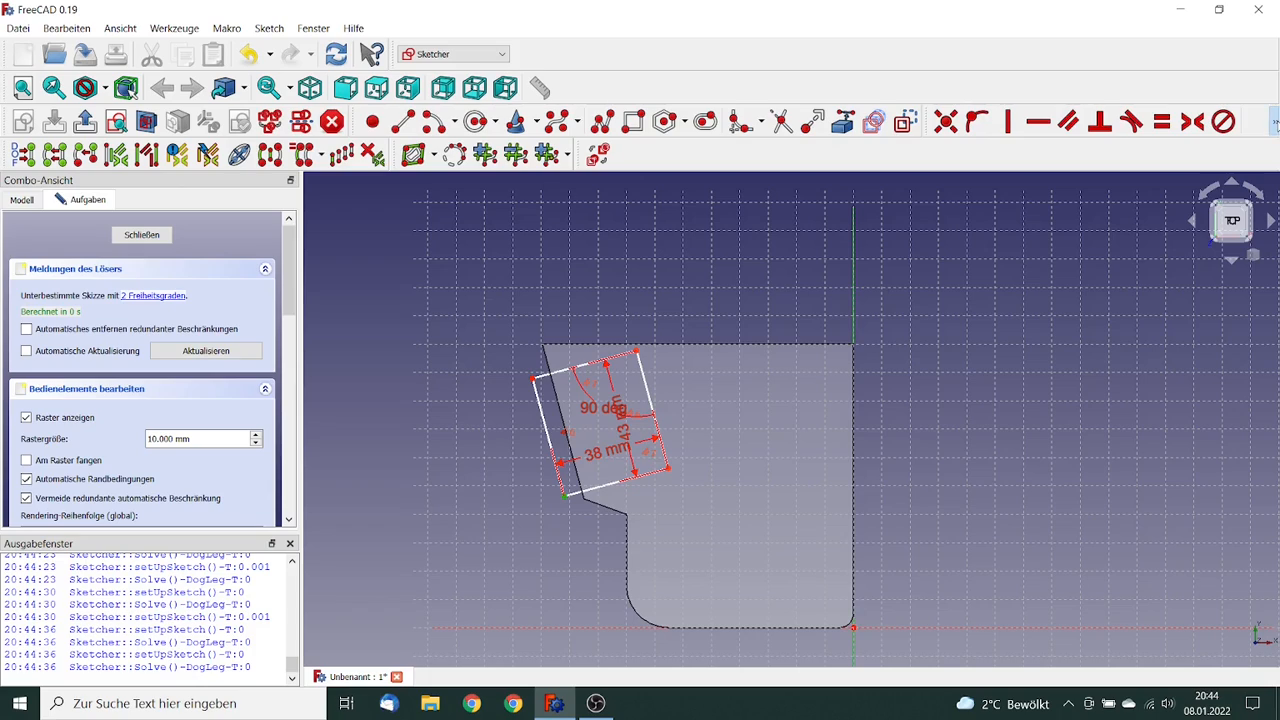
{"action": "left_click", "coordinate": [1275, 122]}
{"action": "left_click", "coordinate": [978, 151]}
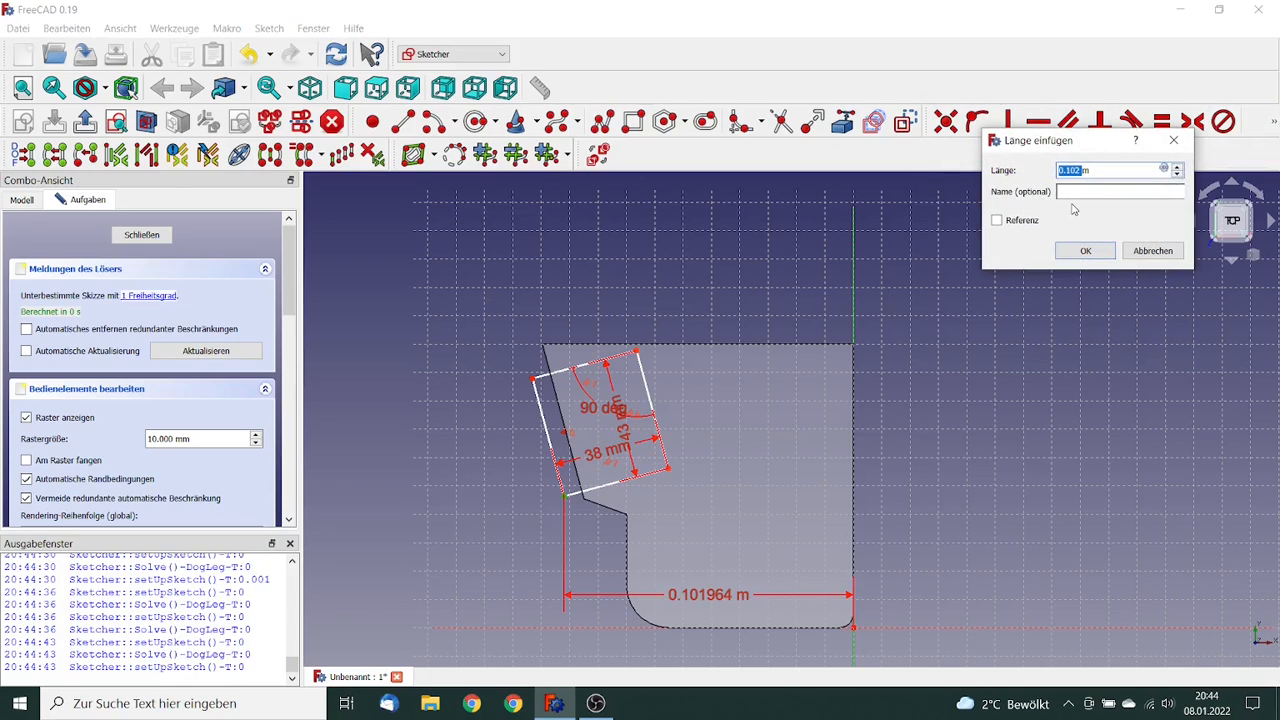
{"action": "left_click", "coordinate": [1073, 171]}
{"action": "left_click", "coordinate": [1086, 251]}
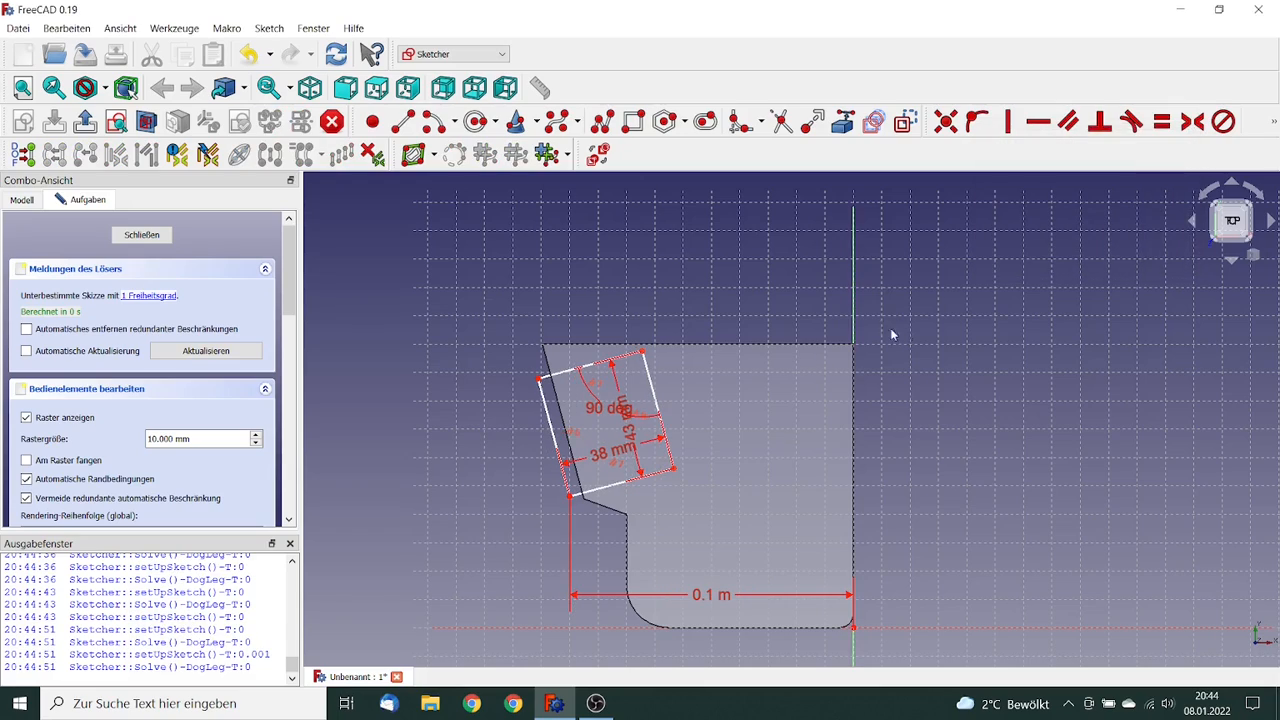
- Set the vertical distance from the rectangle's lower-left corner to the horizontal axis to 46 mm, and close the sketch
{"action": "left_click", "coordinate": [569, 497]}
{"action": "left_click", "coordinate": [461, 628]}
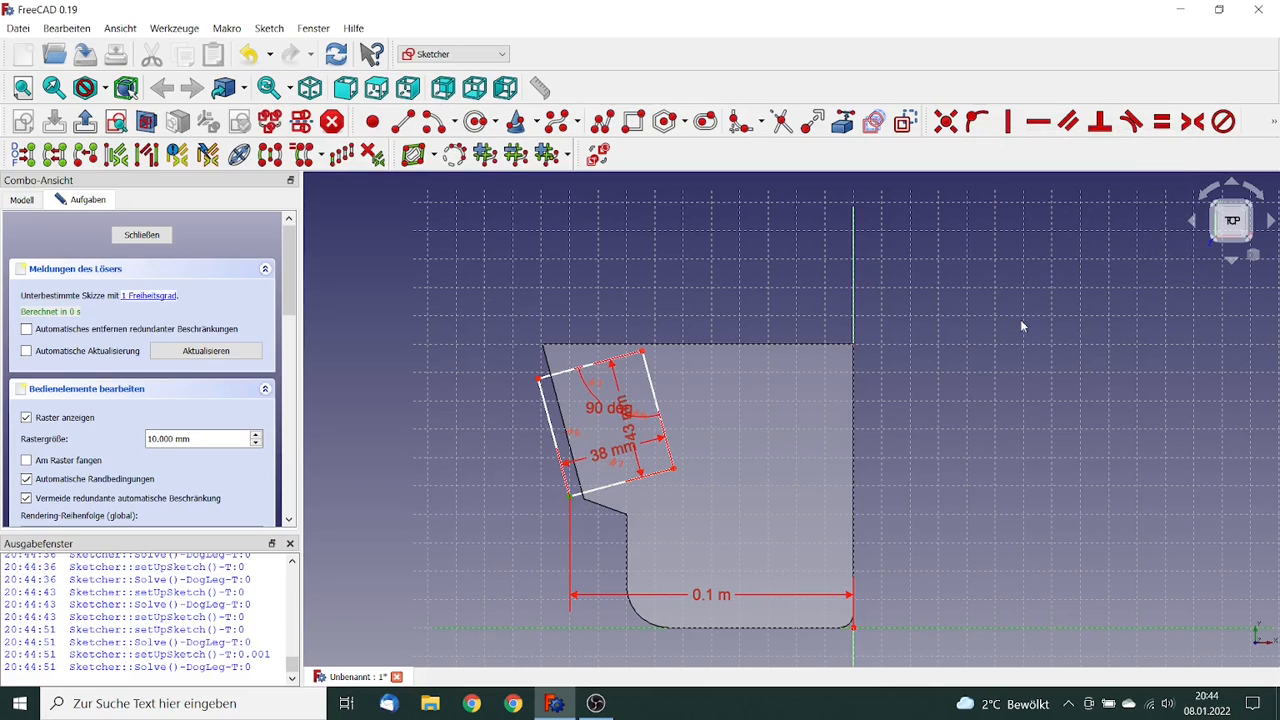
{"action": "left_click", "coordinate": [1272, 122]}
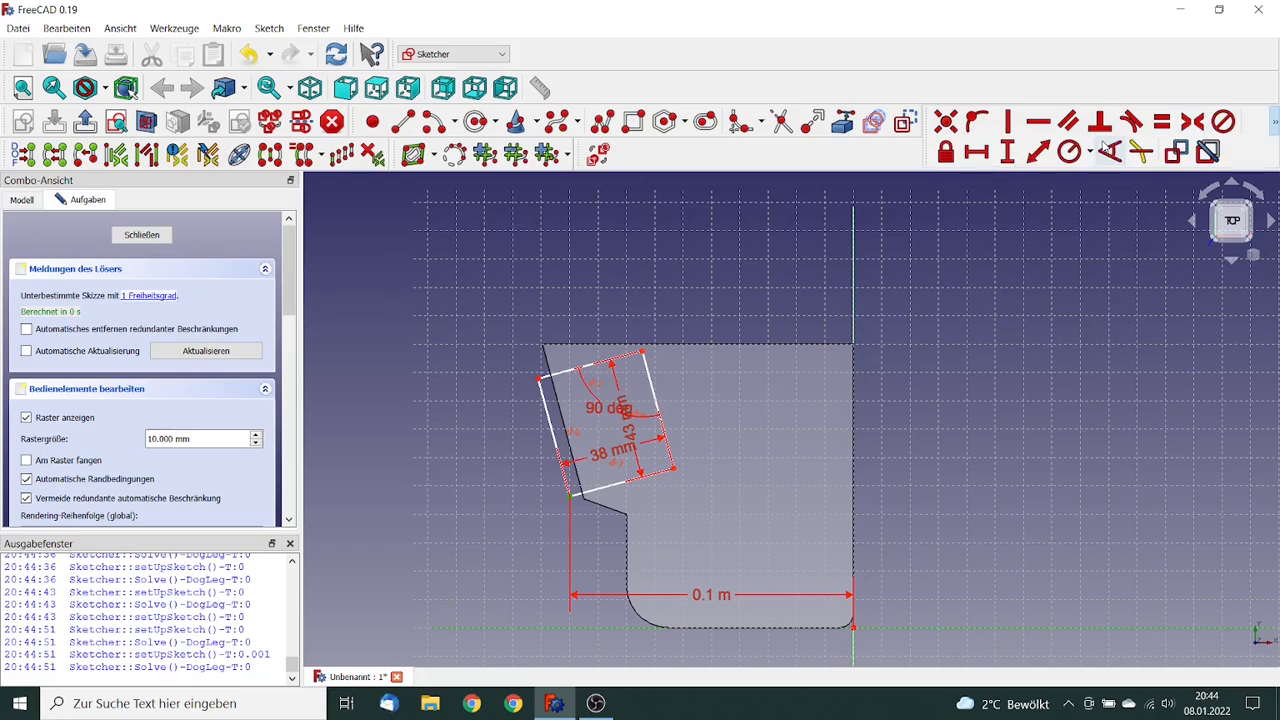
{"action": "left_click", "coordinate": [1006, 152]}
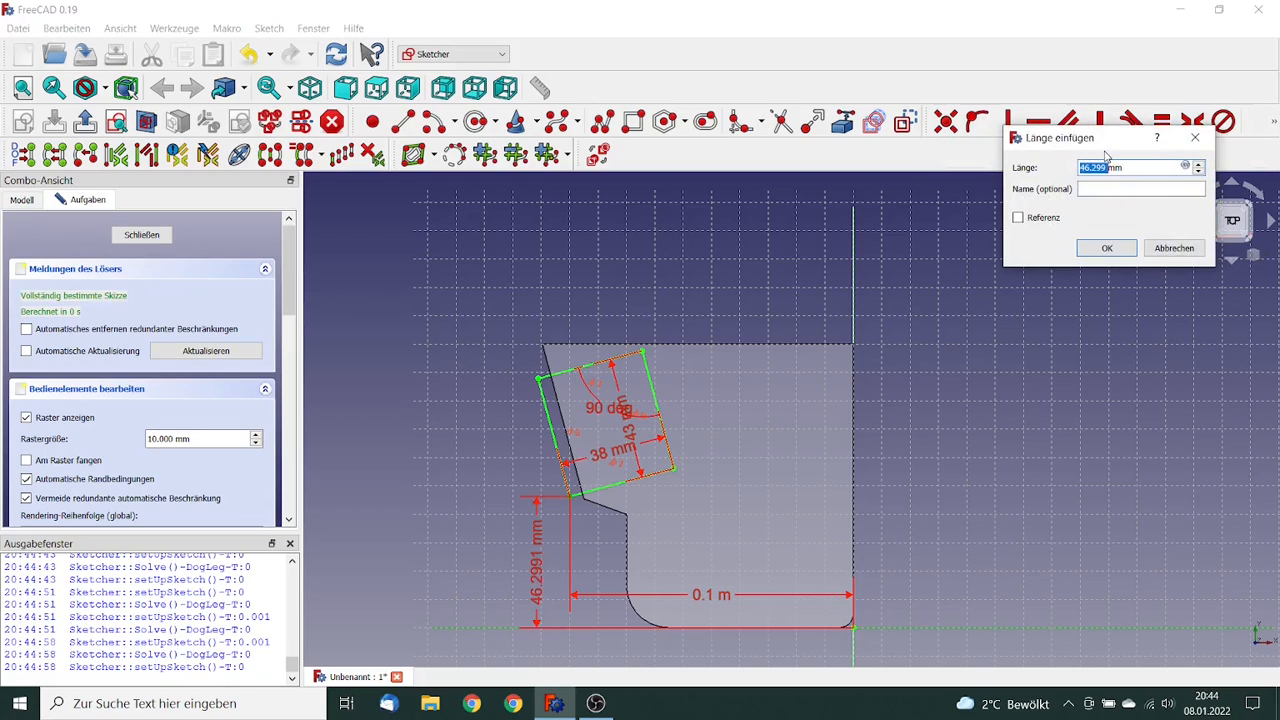
{"action": "type", "text": "4"}
{"action": "left_click", "coordinate": [1122, 248]}
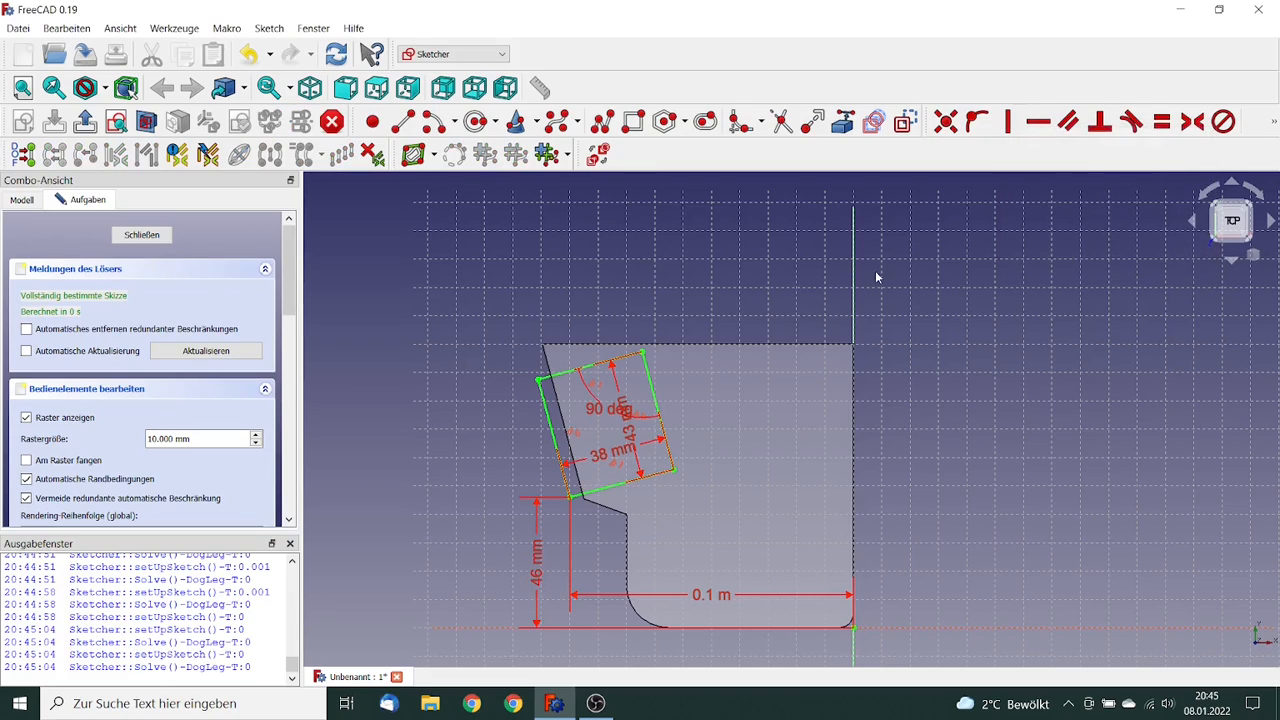
{"action": "left_click", "coordinate": [145, 236]}
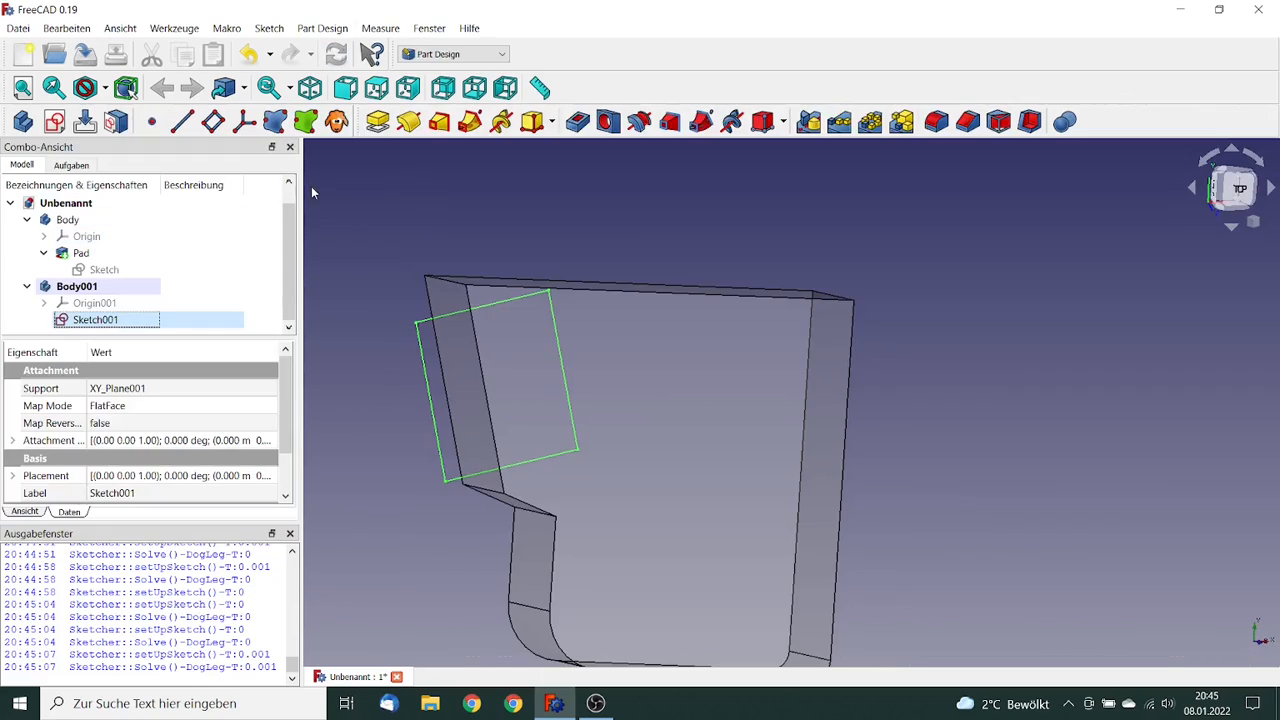
- Pad the tilted rectangle sketch of the second body to a length of 30 mm
{"action": "left_click", "coordinate": [379, 122]}
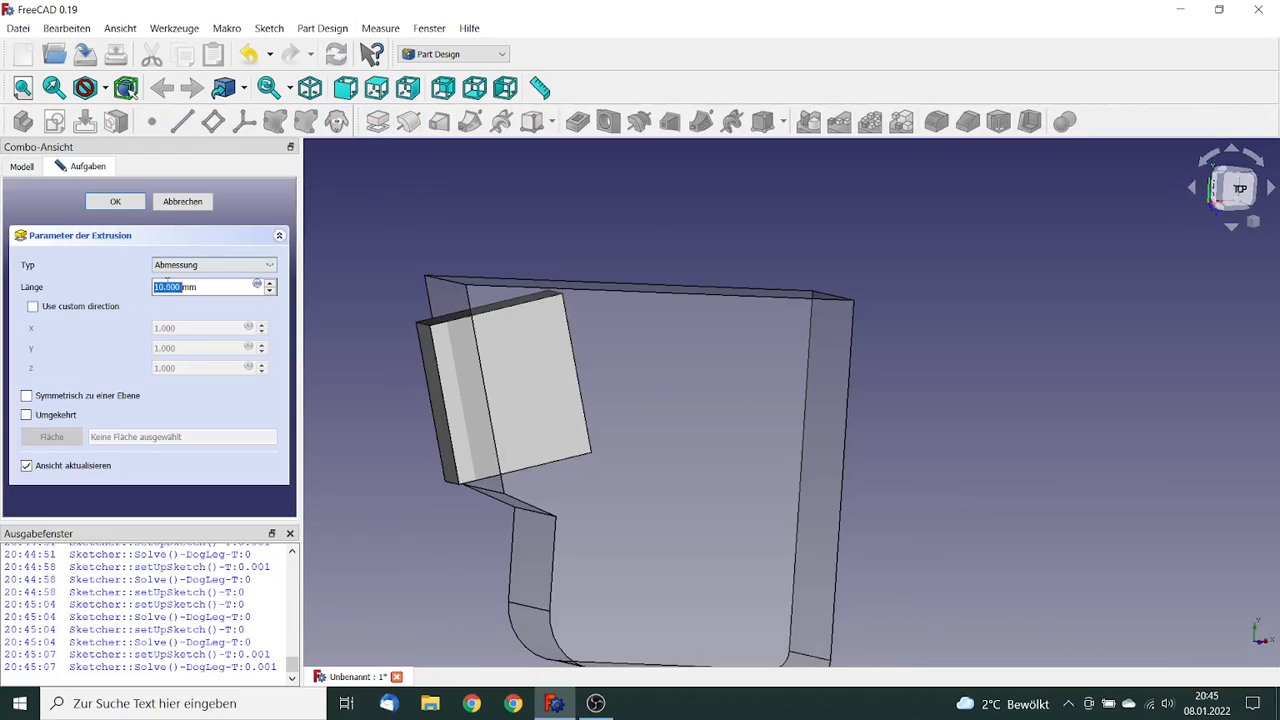
{"action": "left_click", "coordinate": [155, 287]}
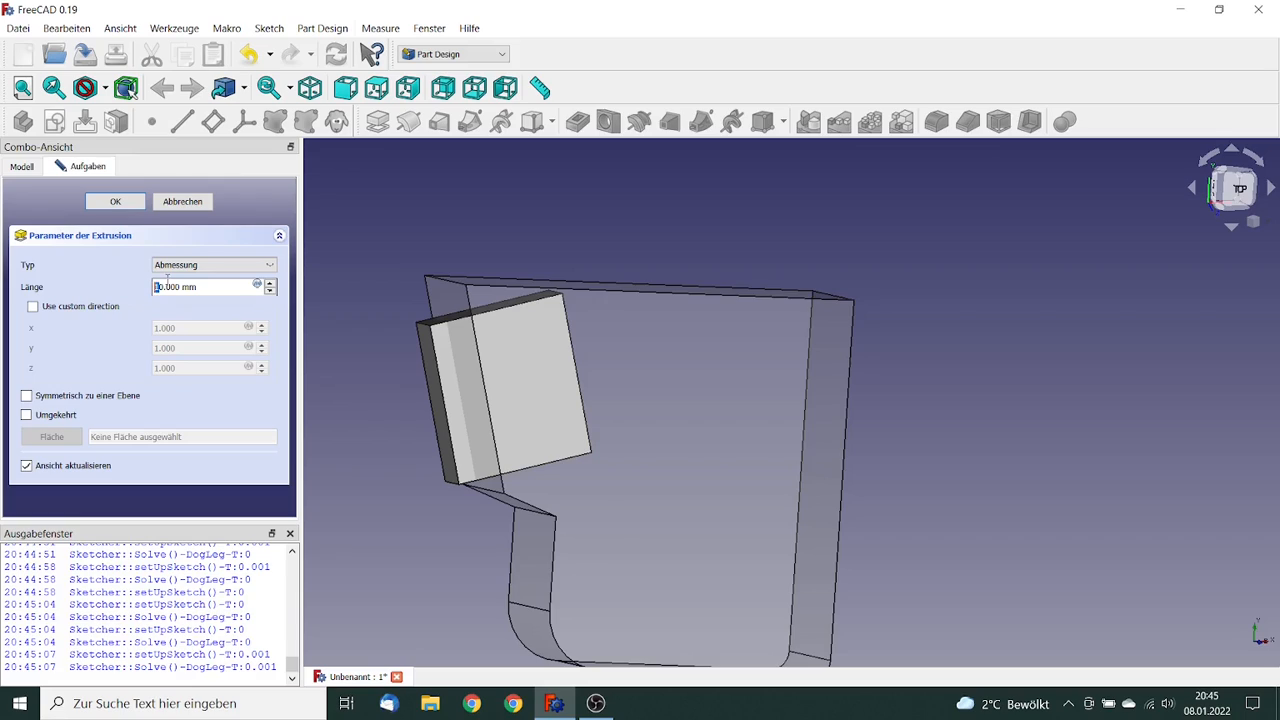
{"action": "type", "text": "3"}
{"action": "left_click", "coordinate": [115, 201]}
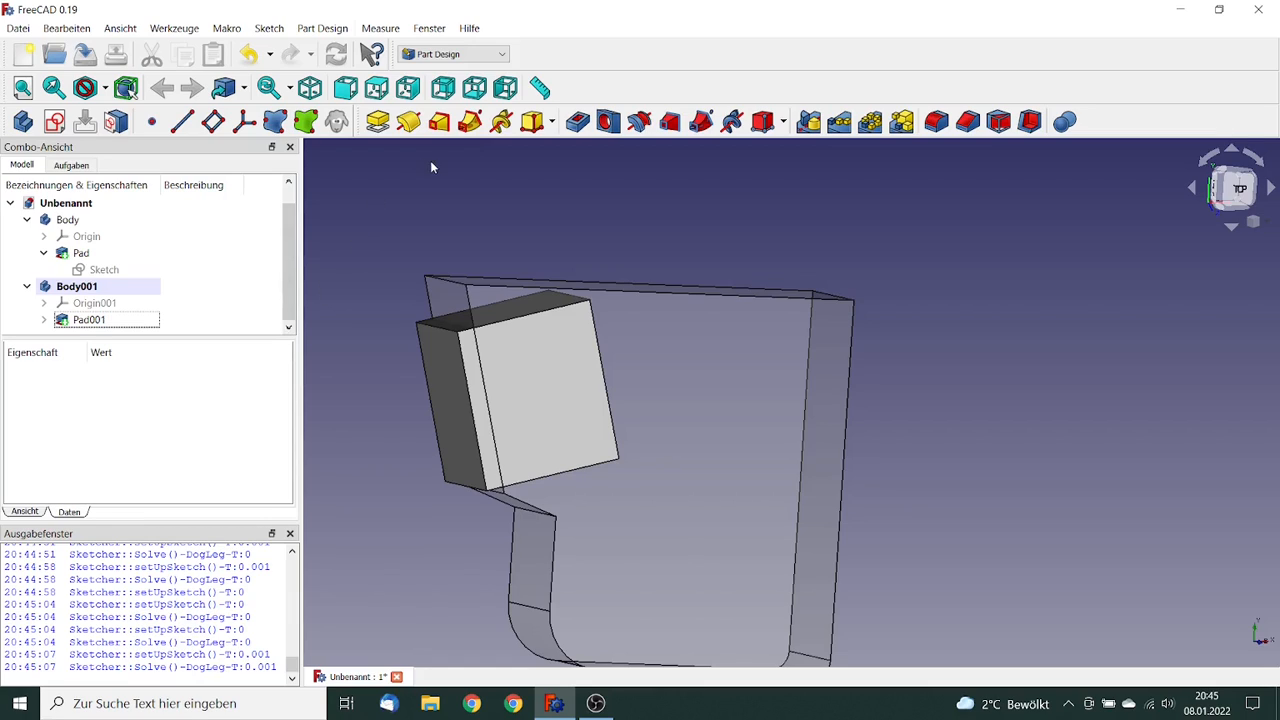
- Switch to the CfdOF workbench and create a new CFD analysis for the model
{"action": "left_click", "coordinate": [503, 55]}
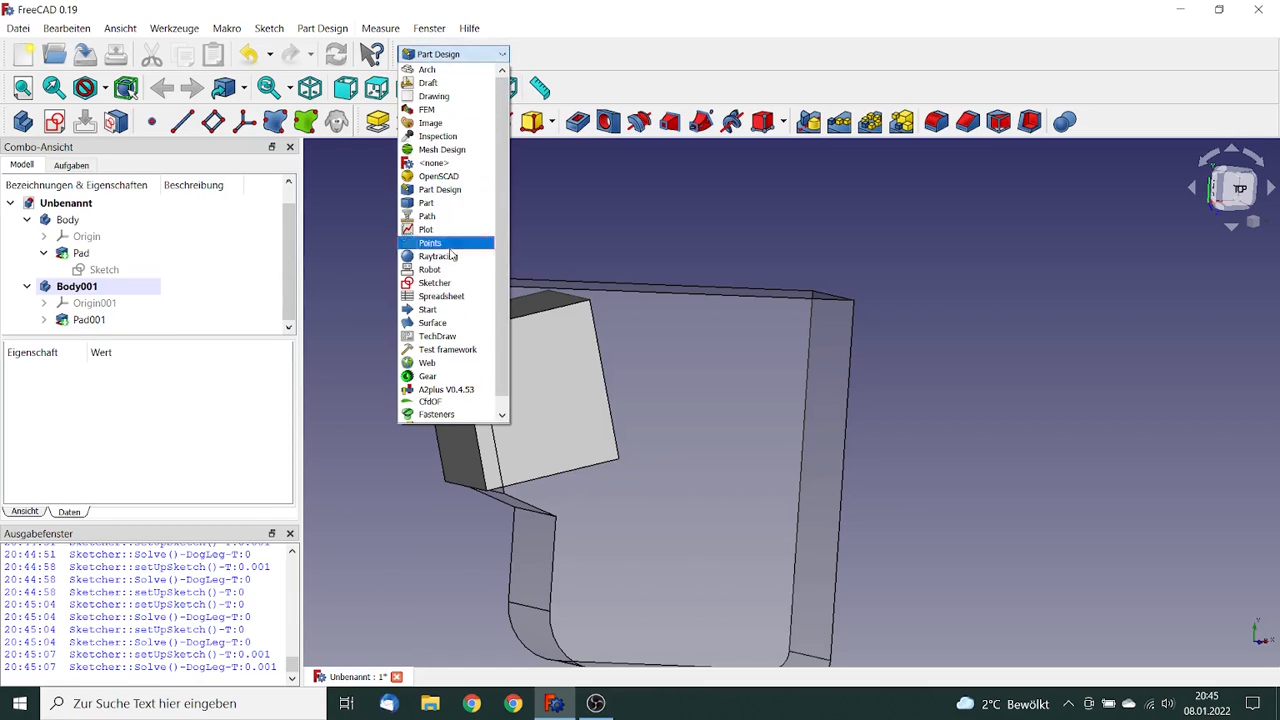
{"action": "left_click", "coordinate": [439, 402]}
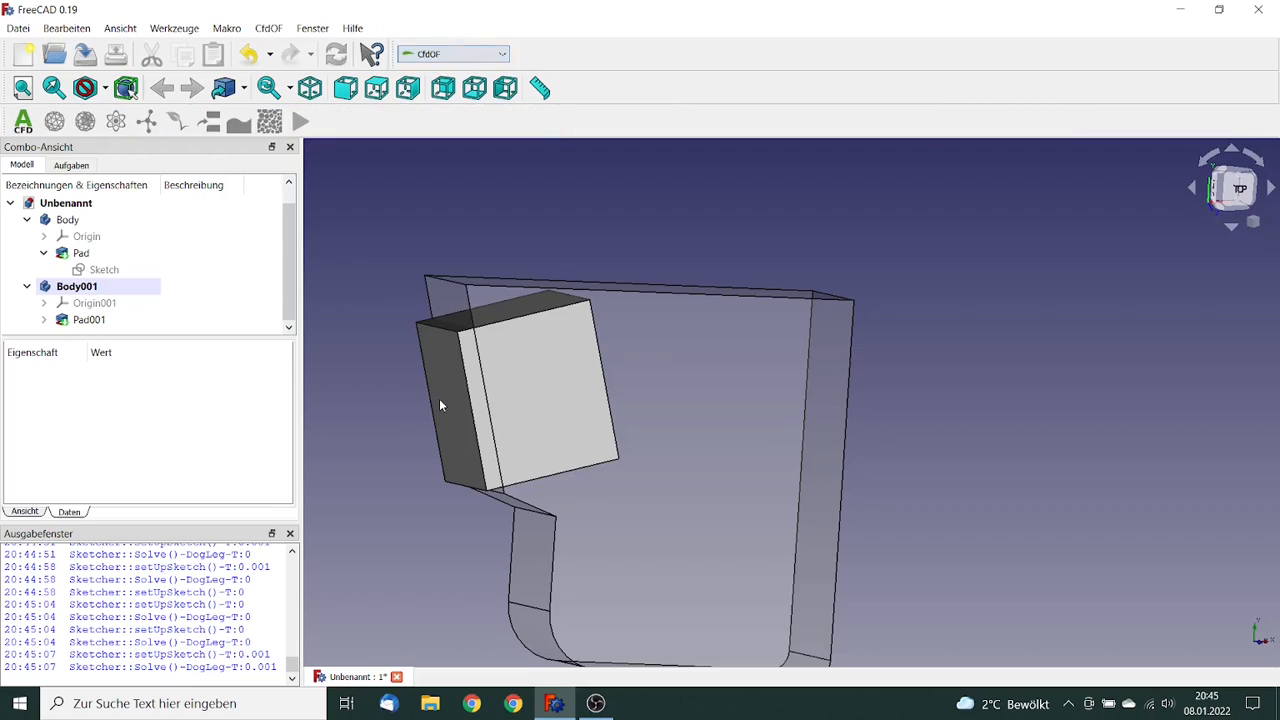
{"action": "mouse_move", "coordinate": [289, 263]}
{"action": "left_mouse_down"}
{"action": "mouse_move", "coordinate": [292, 242]}
{"action": "mouse_move", "coordinate": [287, 282]}
{"action": "left_mouse_up"}
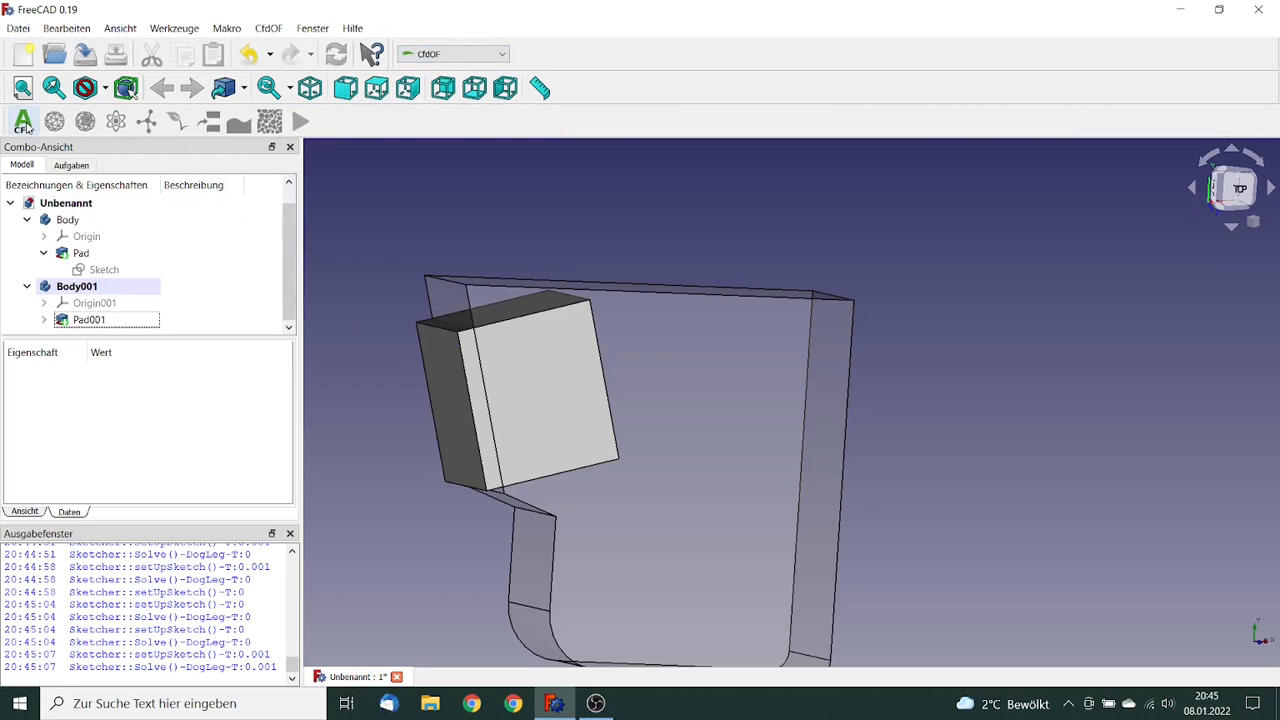
{"action": "left_click", "coordinate": [24, 123]}
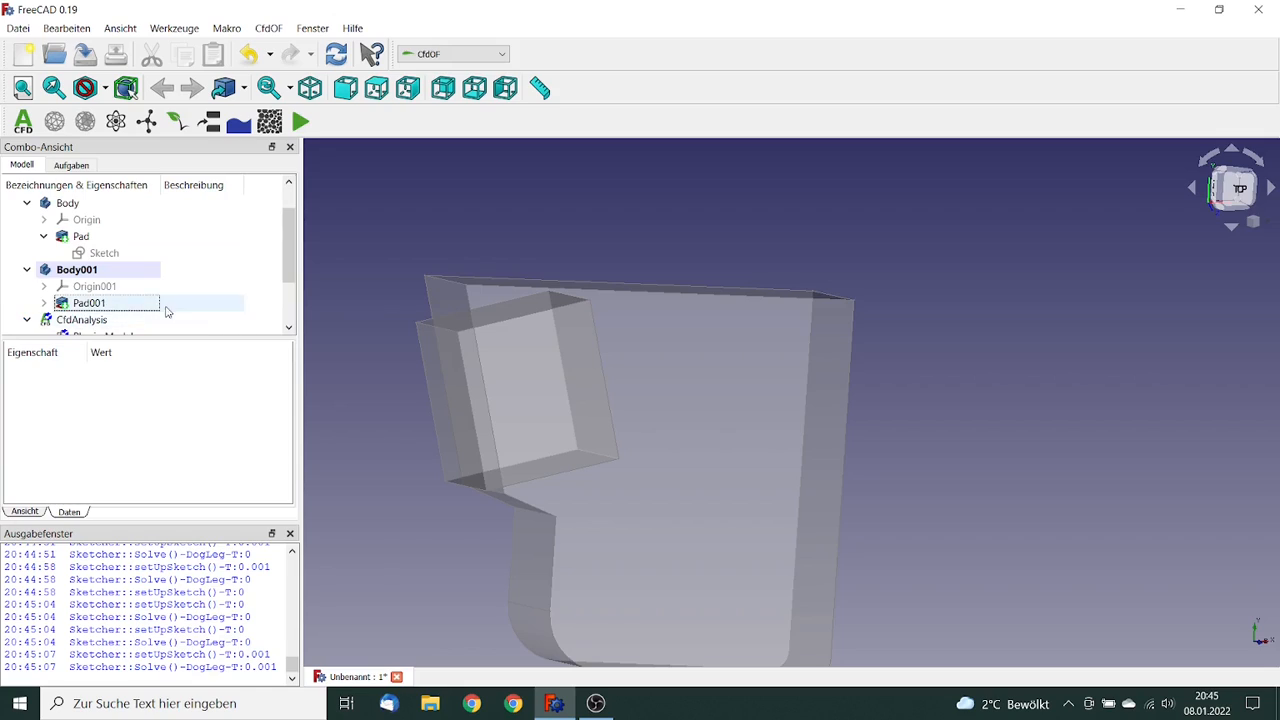
- Configure the analysis physics model as transient, multiphase free surface and viscous, keeping laminar turbulence and gravity of -9.81 m/s^2 in y
{"action": "left_click_drag", "start_coordinate": [286, 252], "coordinate": [287, 276]}
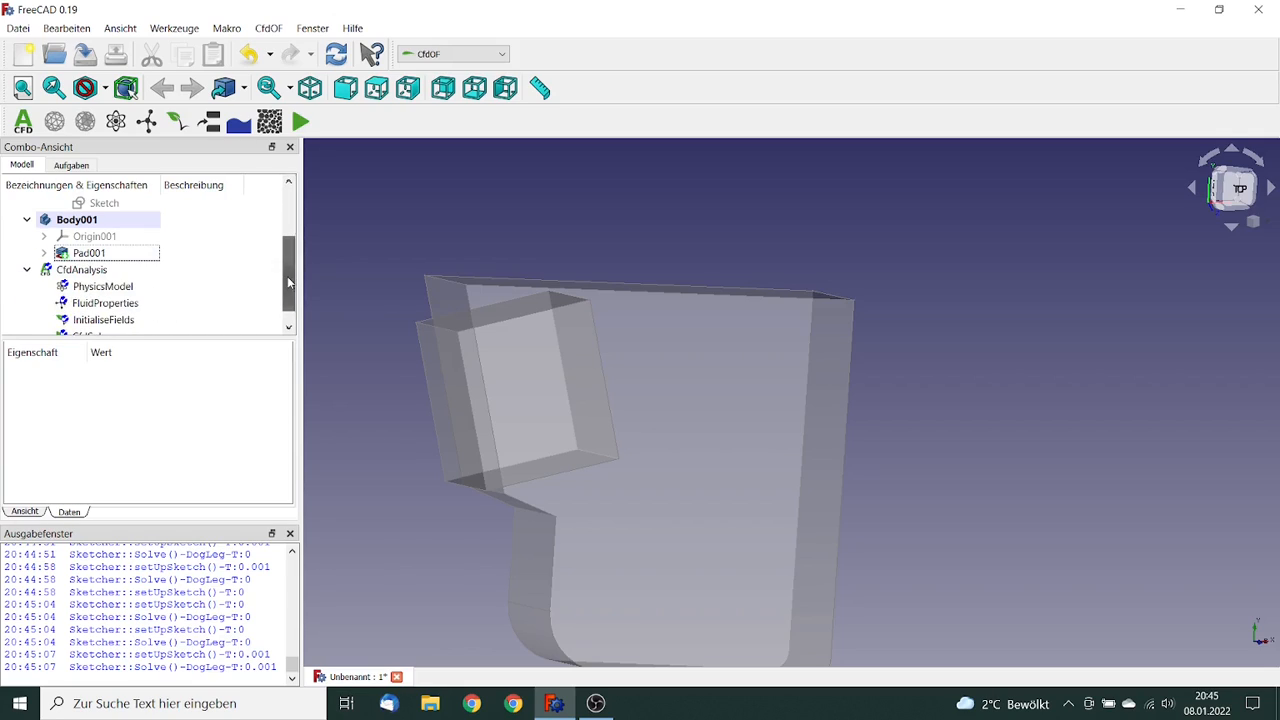
{"action": "double_click", "coordinate": [122, 288]}
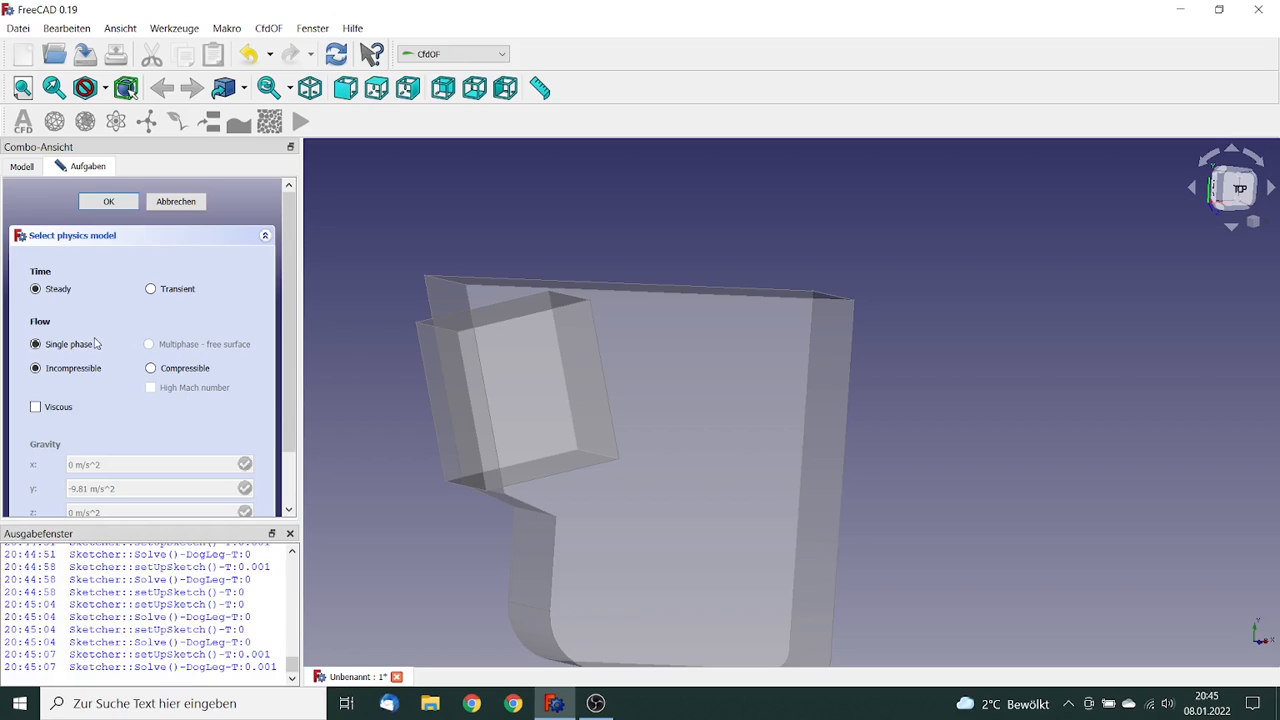
{"action": "left_click", "coordinate": [151, 289]}
{"action": "left_click", "coordinate": [150, 345]}
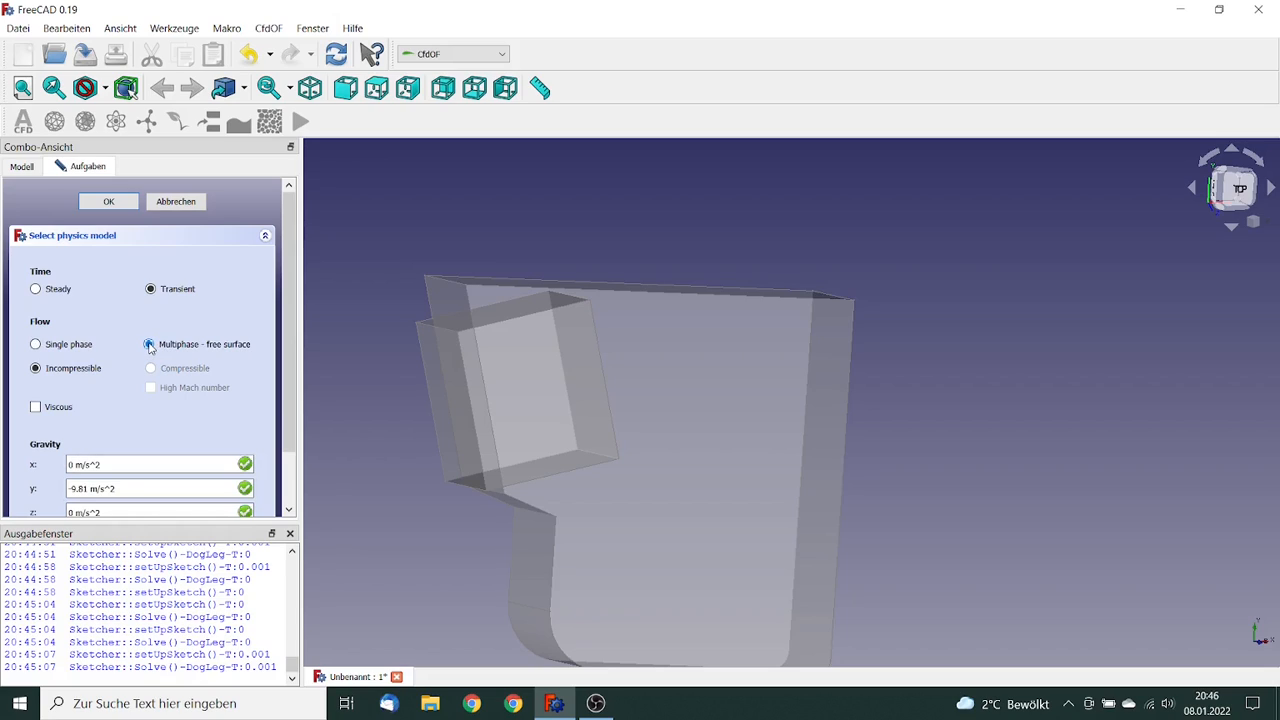
{"action": "left_click", "coordinate": [36, 408]}
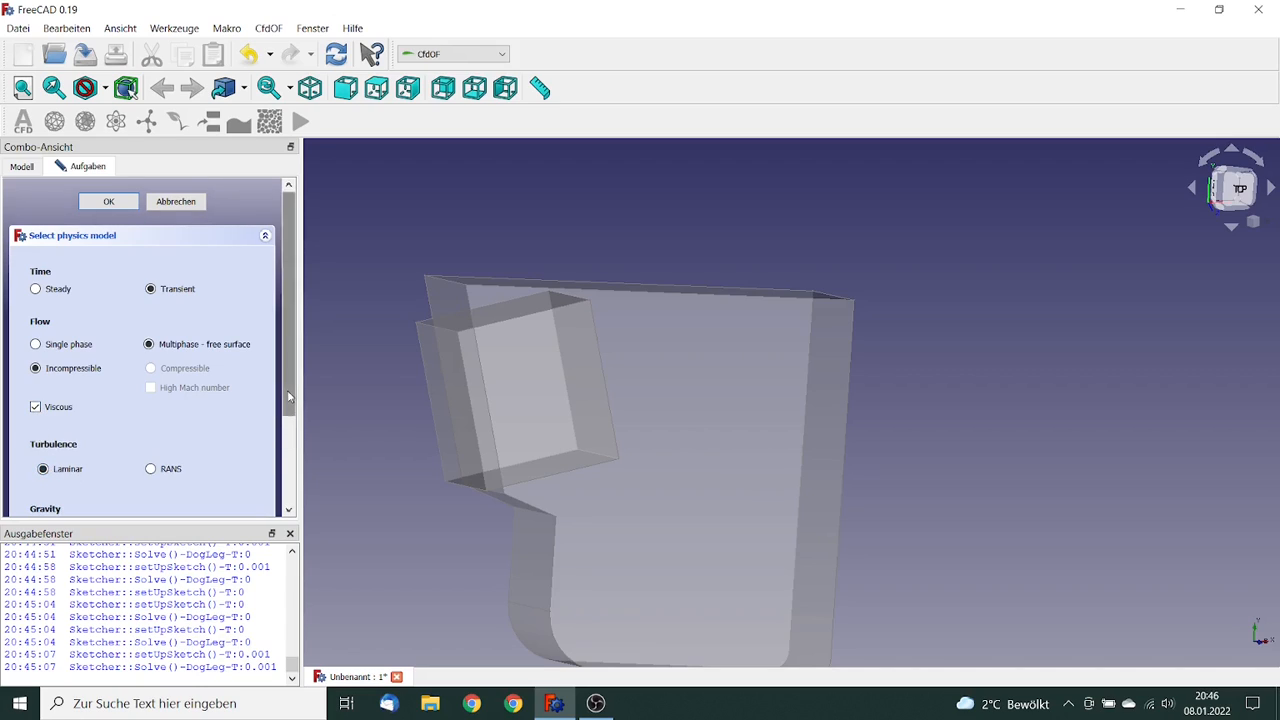
{"action": "left_click_drag", "start_coordinate": [287, 395], "coordinate": [286, 455]}
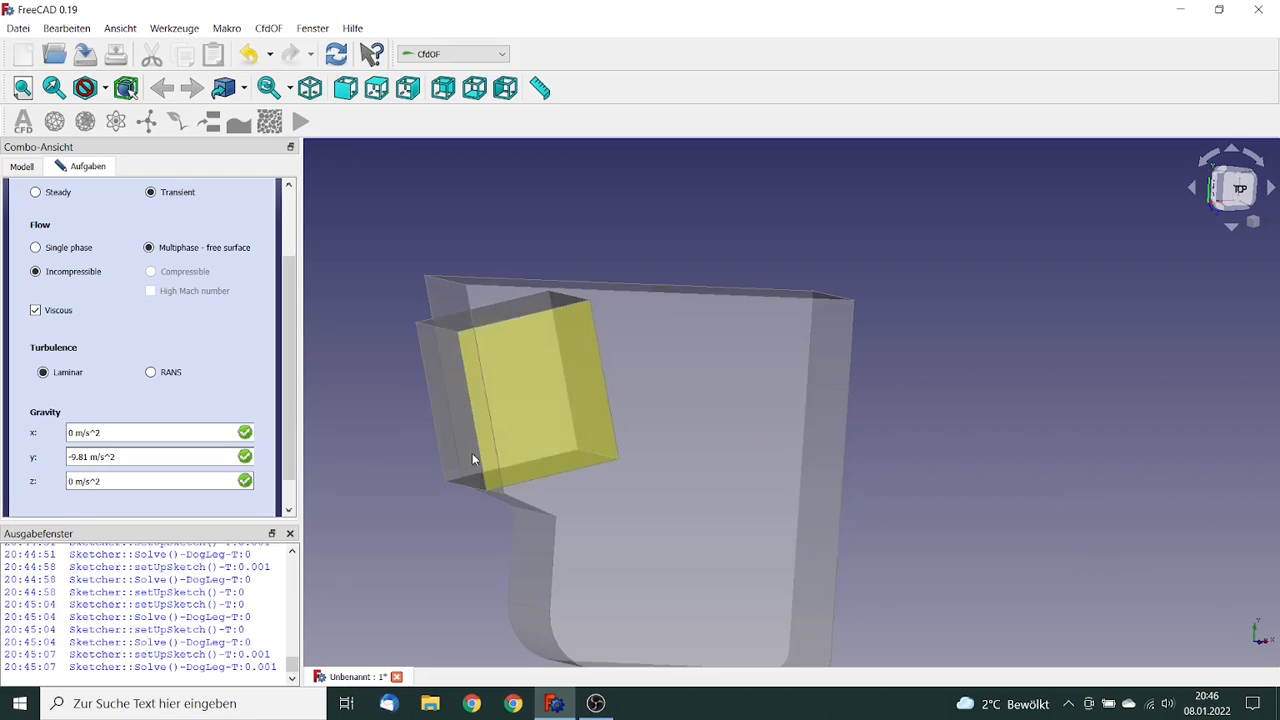
{"action": "scroll", "coordinate": [268, 299], "scroll_direction": "up", "scroll_amount": 3}
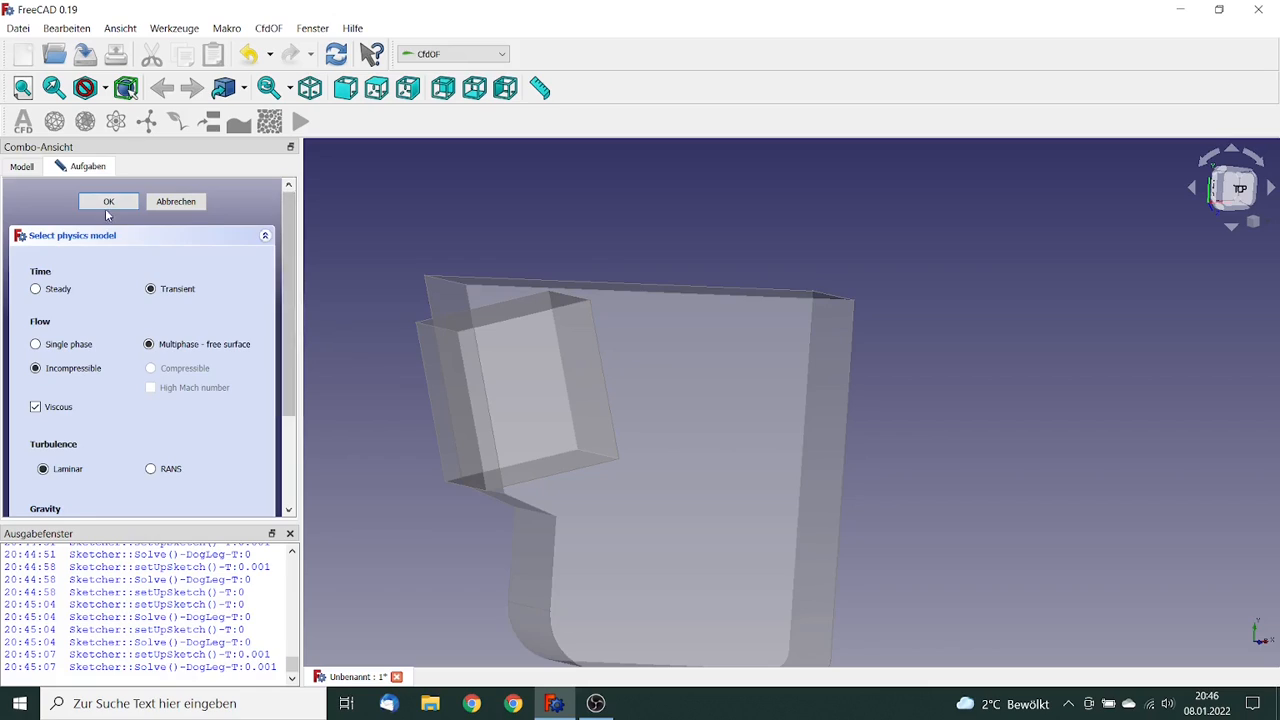
{"action": "left_click", "coordinate": [109, 203]}
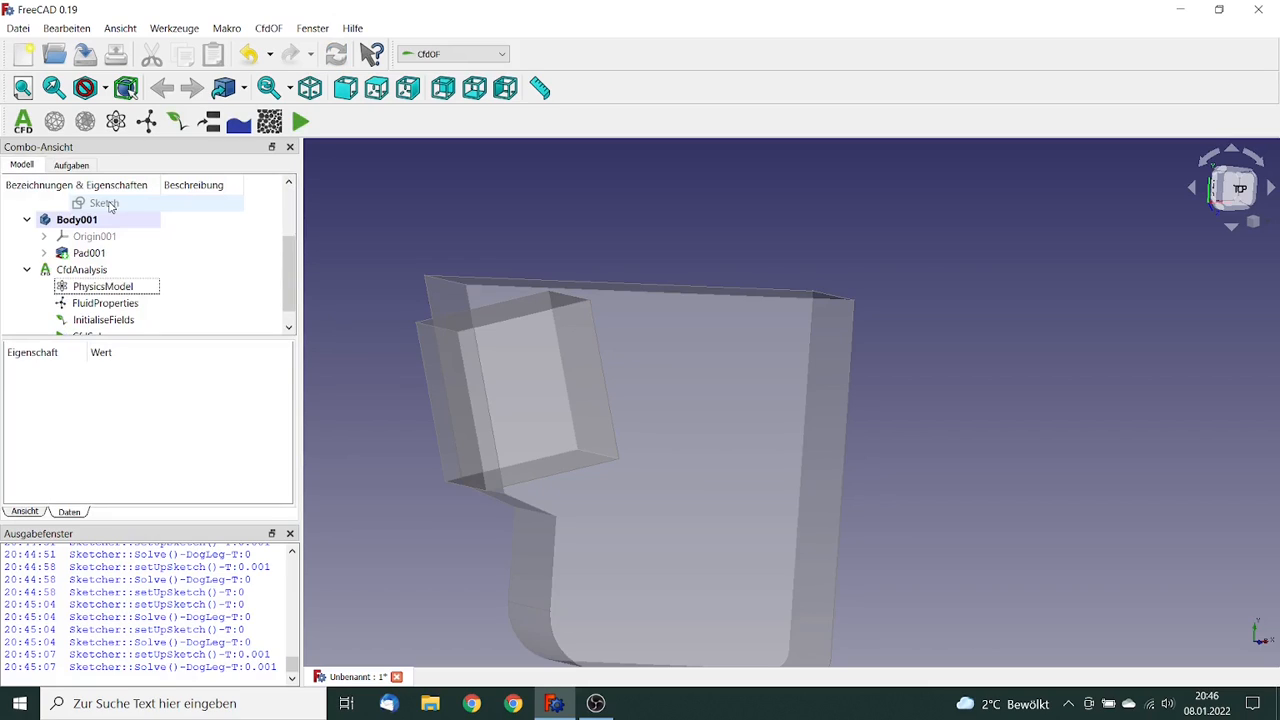
- Assign the predefined fluid Water to the analysis's existing fluid properties
{"action": "left_click", "coordinate": [116, 307]}
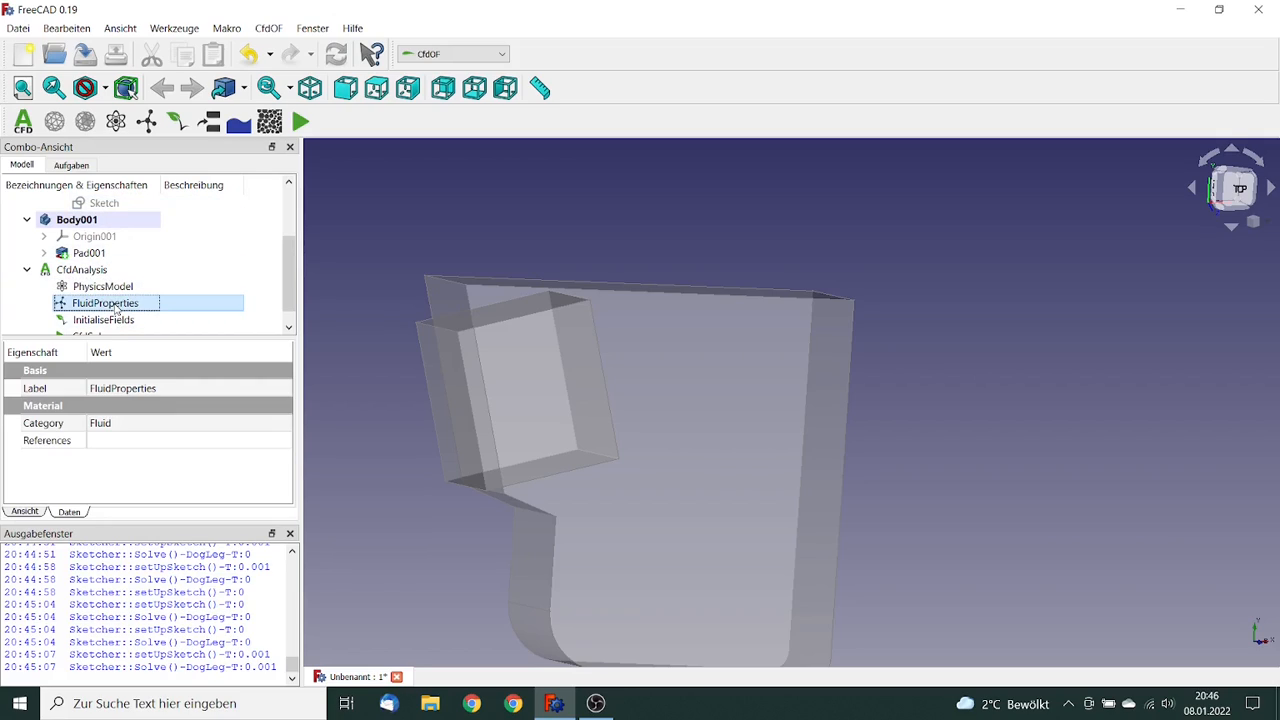
{"action": "double_click", "coordinate": [116, 307]}
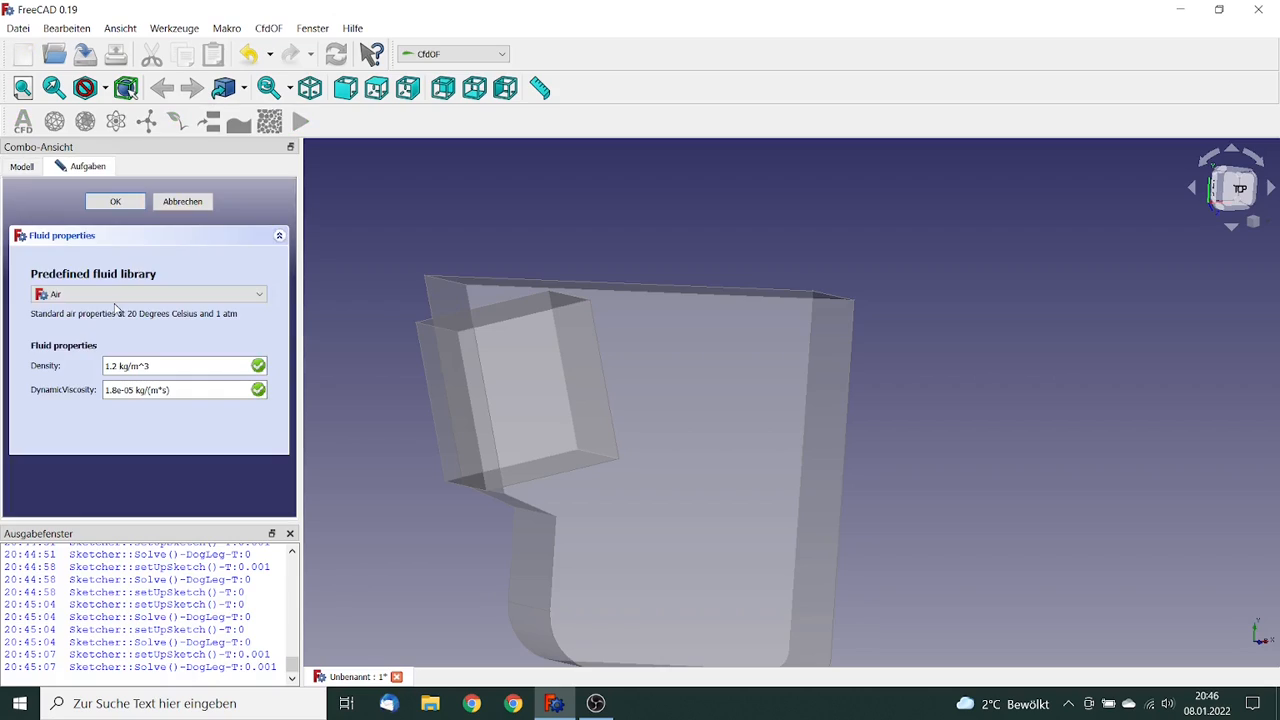
{"action": "left_click", "coordinate": [110, 296]}
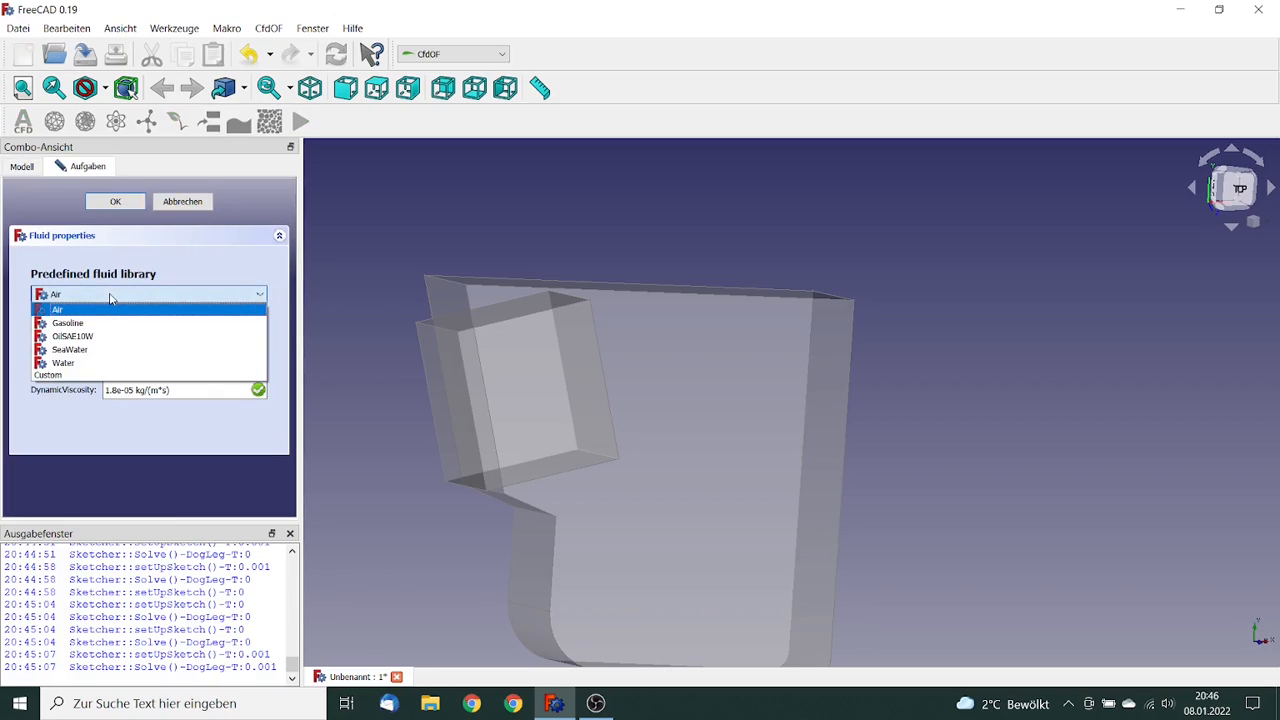
{"action": "left_click", "coordinate": [80, 364]}
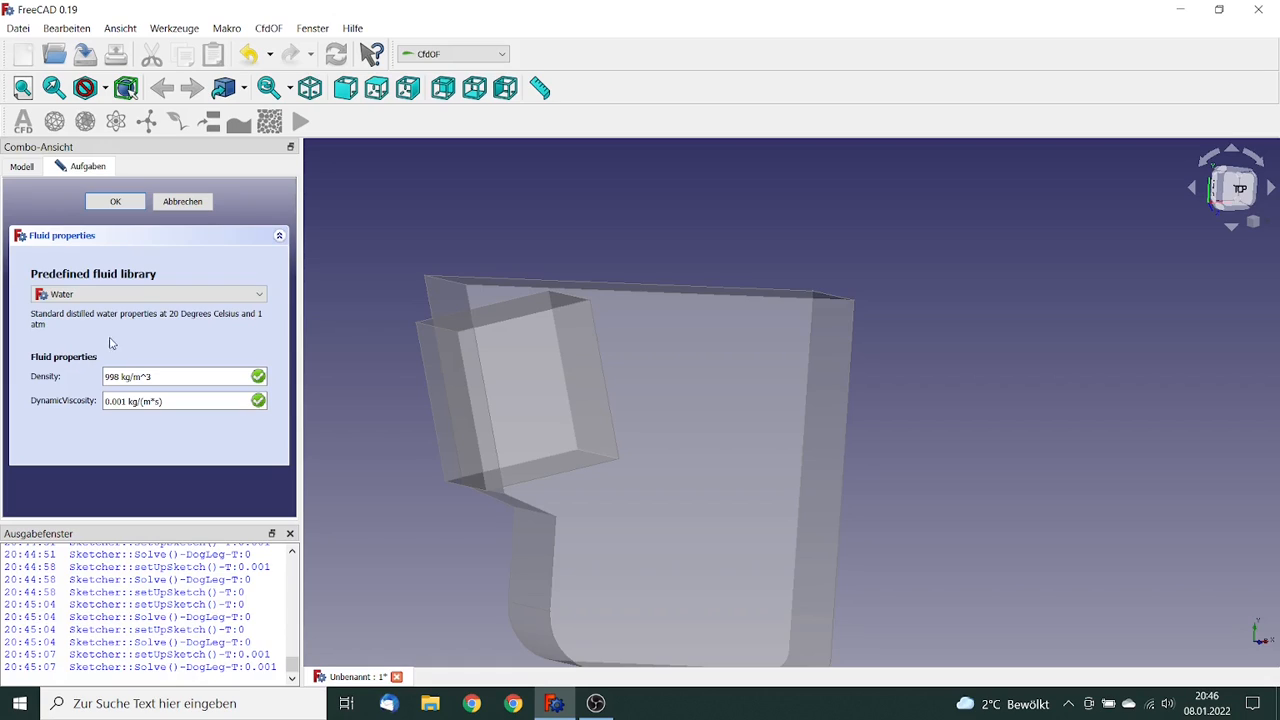
{"action": "left_click", "coordinate": [116, 202]}
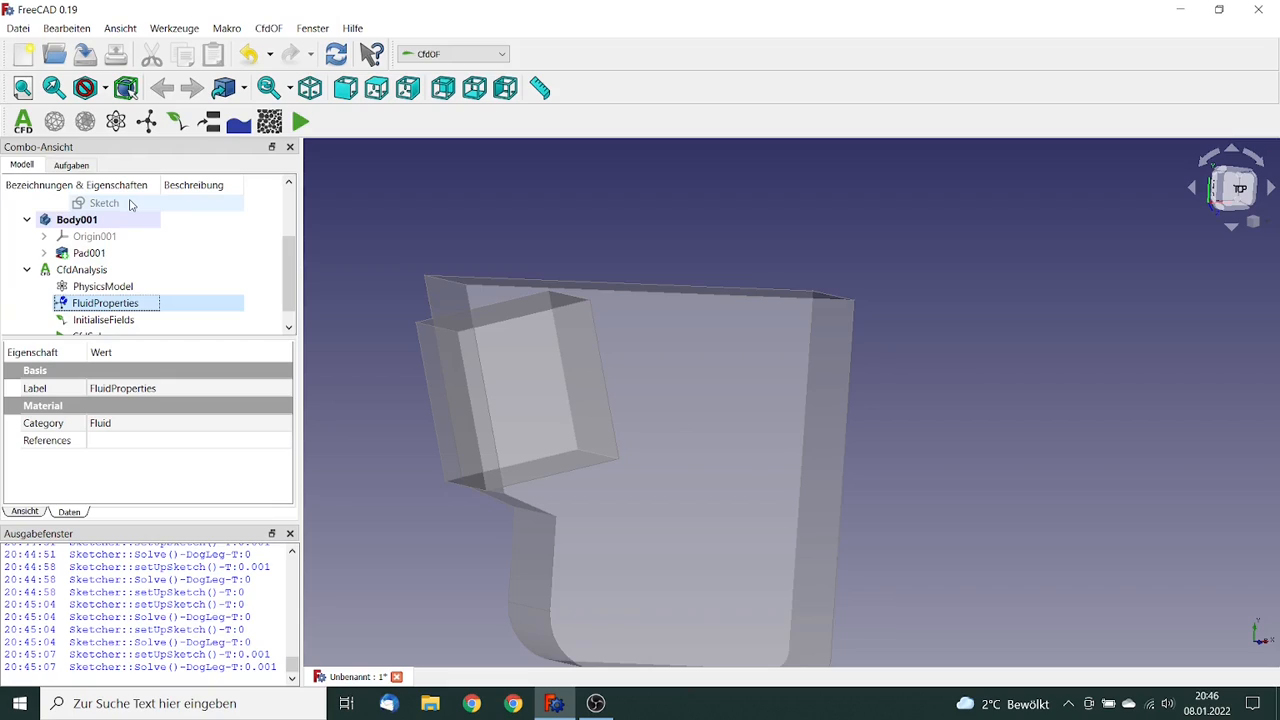
- Add a second fluid properties object to the CFD analysis with the predefined fluid Air
{"action": "left_click", "coordinate": [91, 270]}
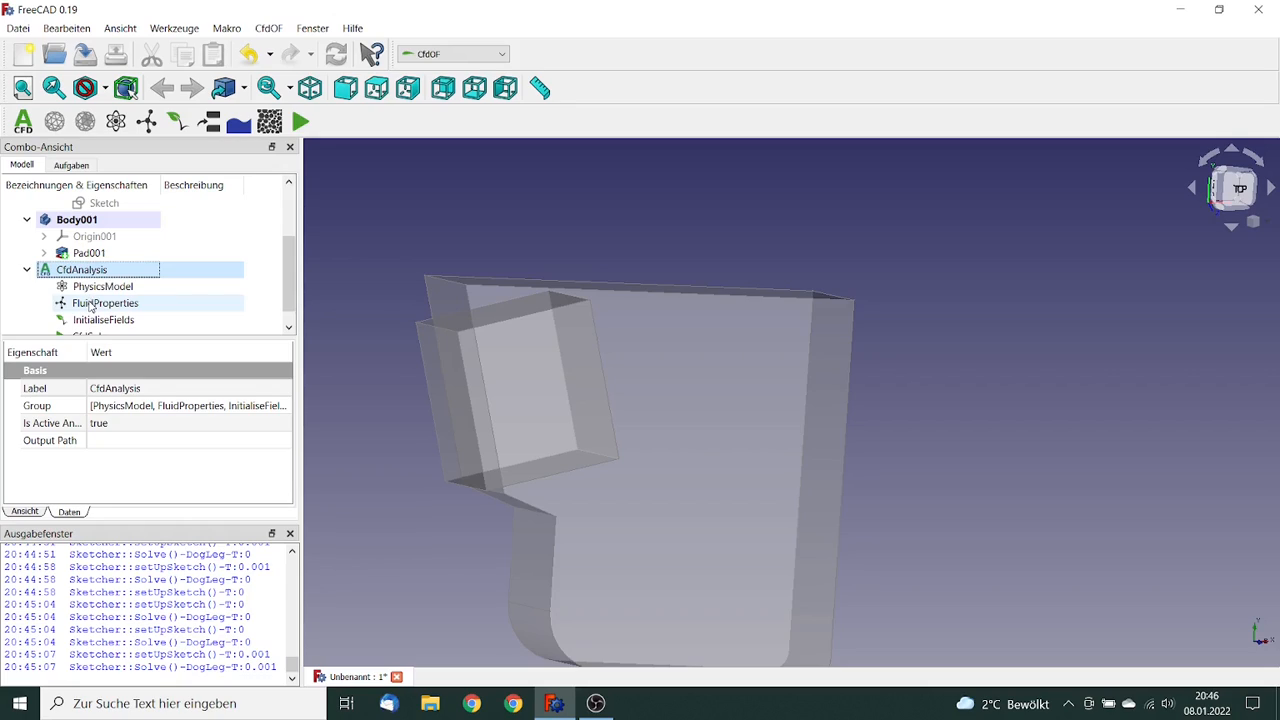
{"action": "left_click", "coordinate": [147, 122]}
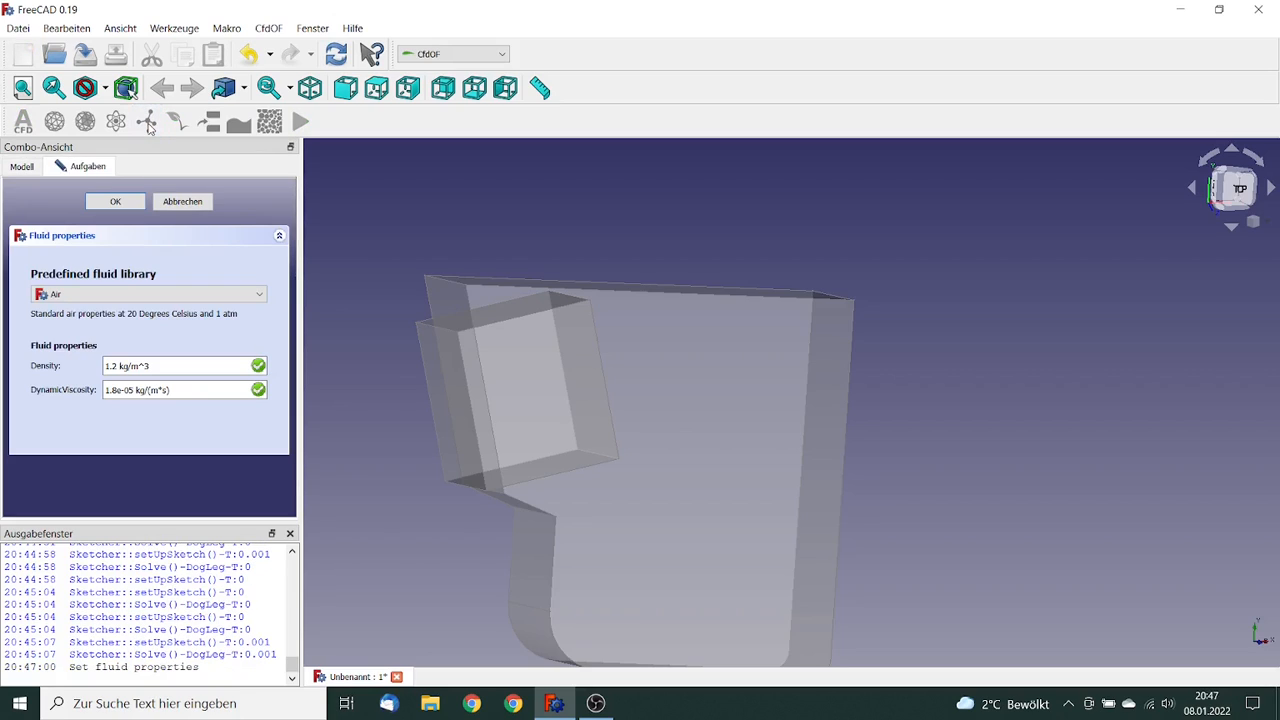
{"action": "left_click", "coordinate": [123, 205]}
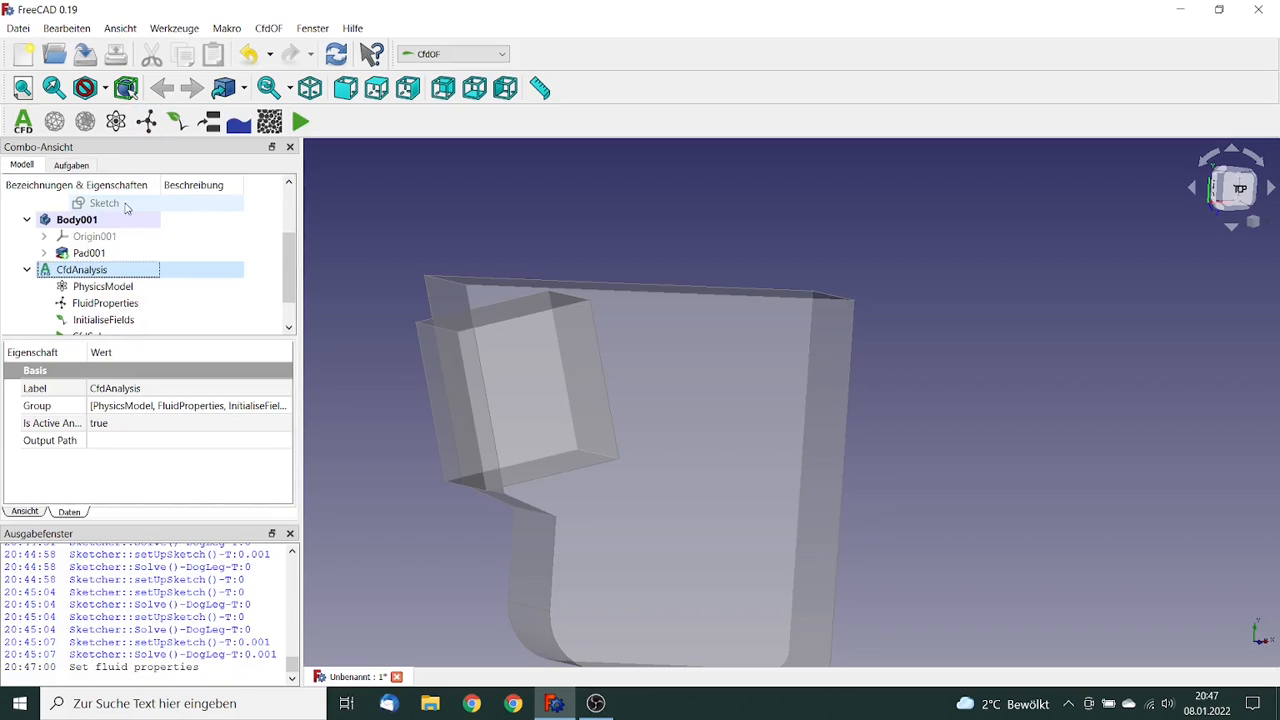
- Rename the second fluid properties object as FluidProperty_Air
{"action": "scroll", "coordinate": [287, 275], "scroll_direction": "down", "scroll_amount": 1}
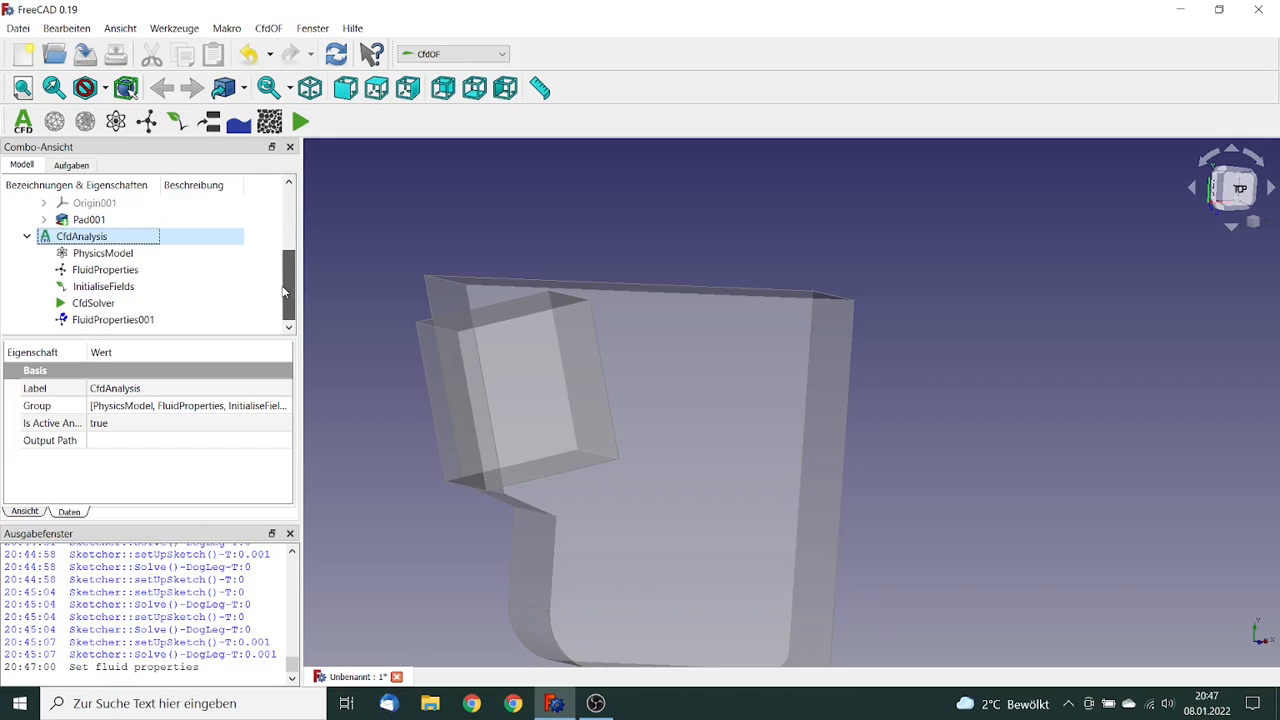
{"action": "left_click", "coordinate": [134, 320]}
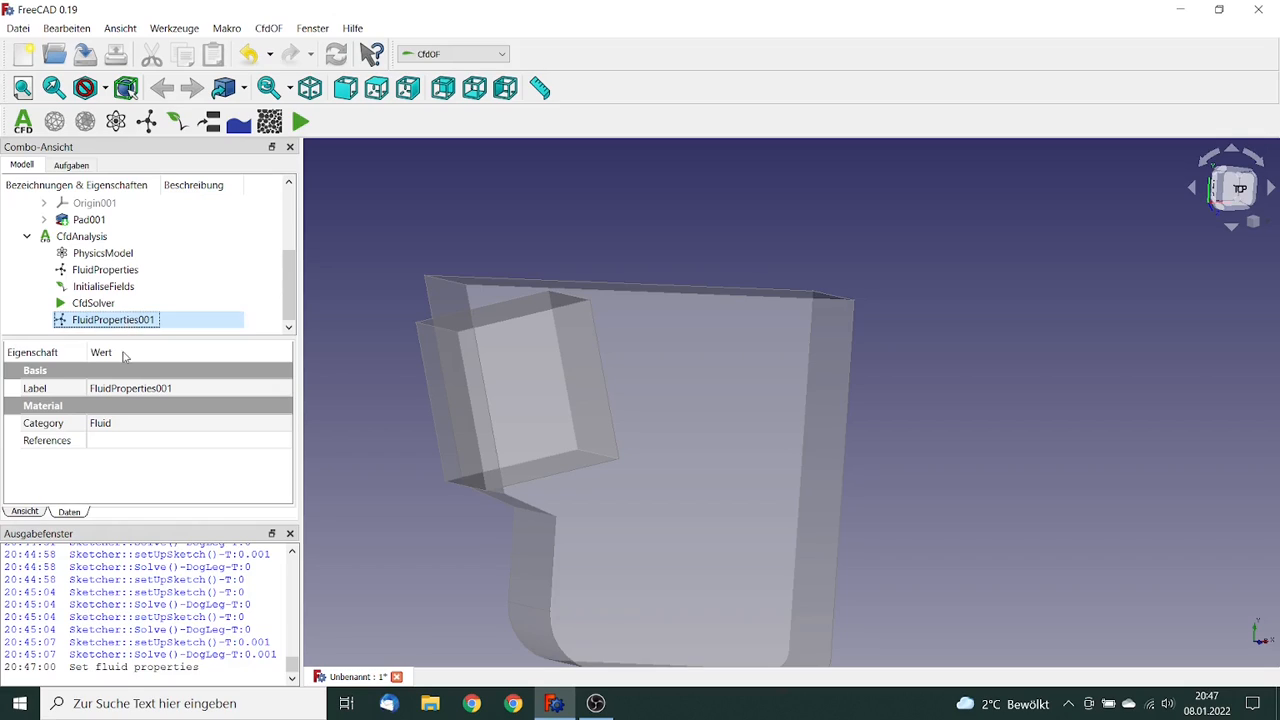
{"action": "left_click", "coordinate": [179, 388]}
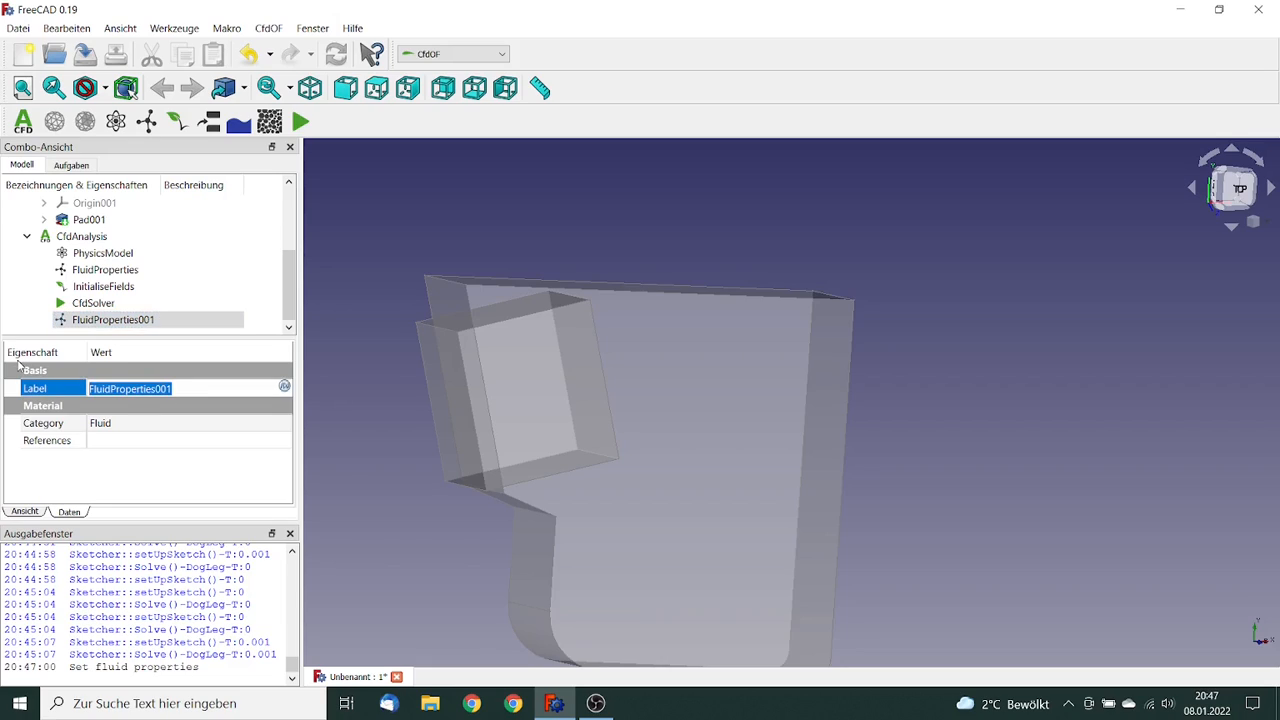
{"action": "type", "text": "Fluid"}
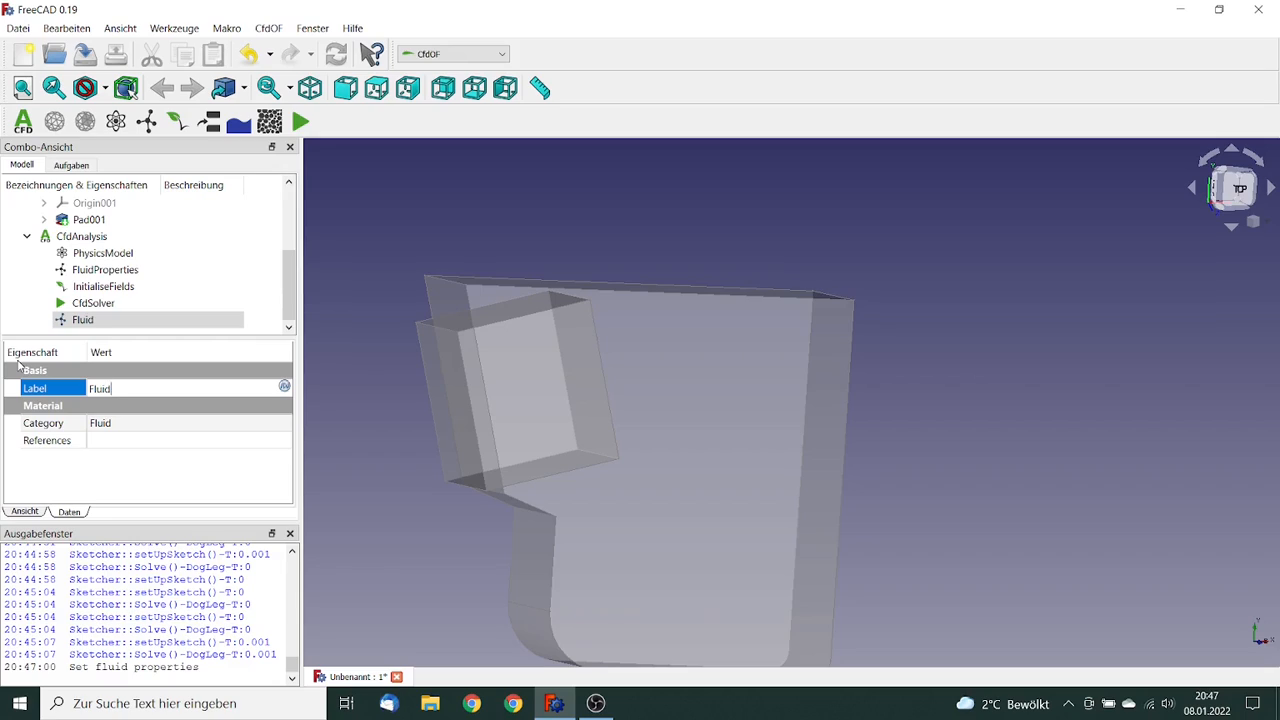
{"action": "type", "text": "Property_Air"}
{"action": "key", "text": "Return"}
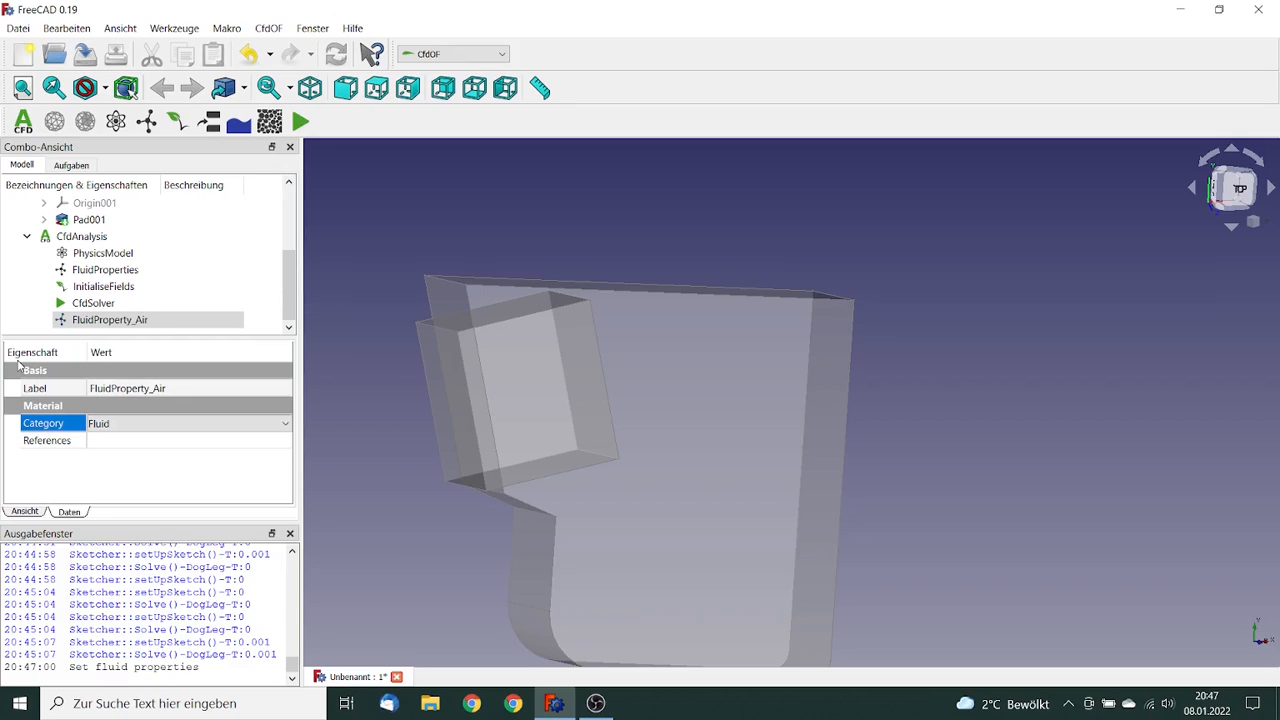
- Rename the first fluid properties object, the water one, as FluidProperty_Water
{"action": "left_click", "coordinate": [77, 271]}
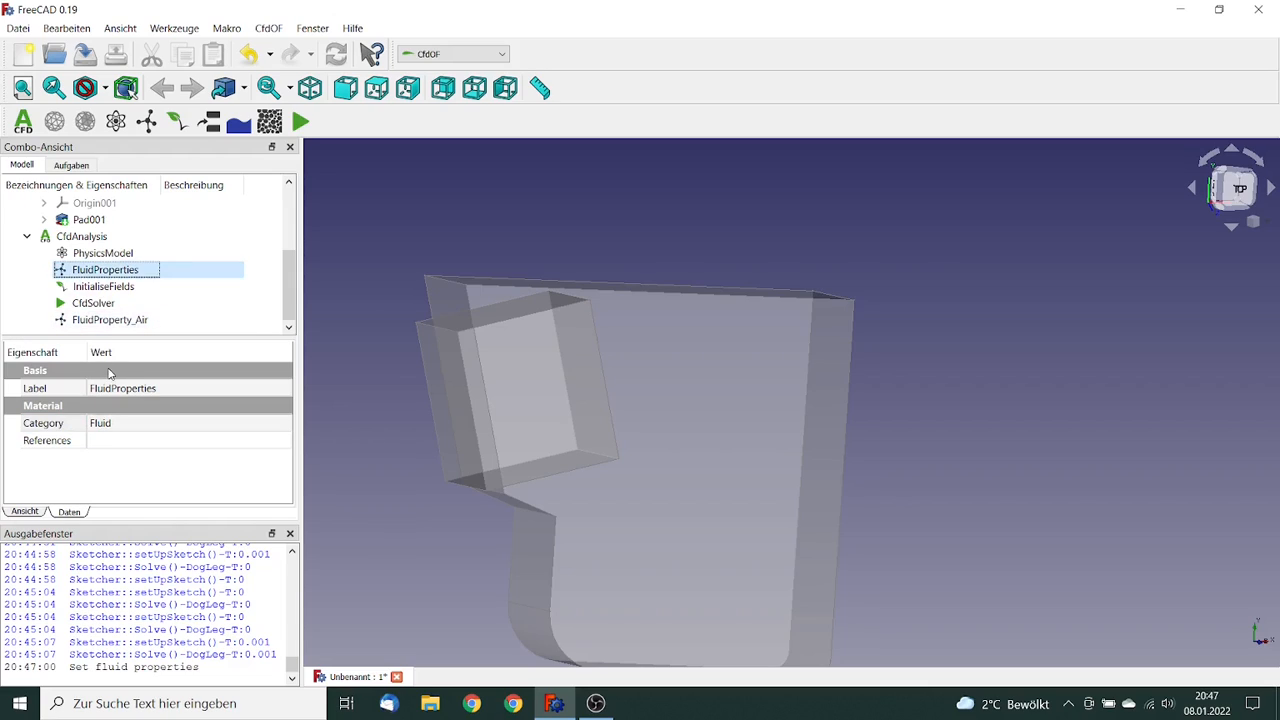
{"action": "left_click", "coordinate": [147, 390]}
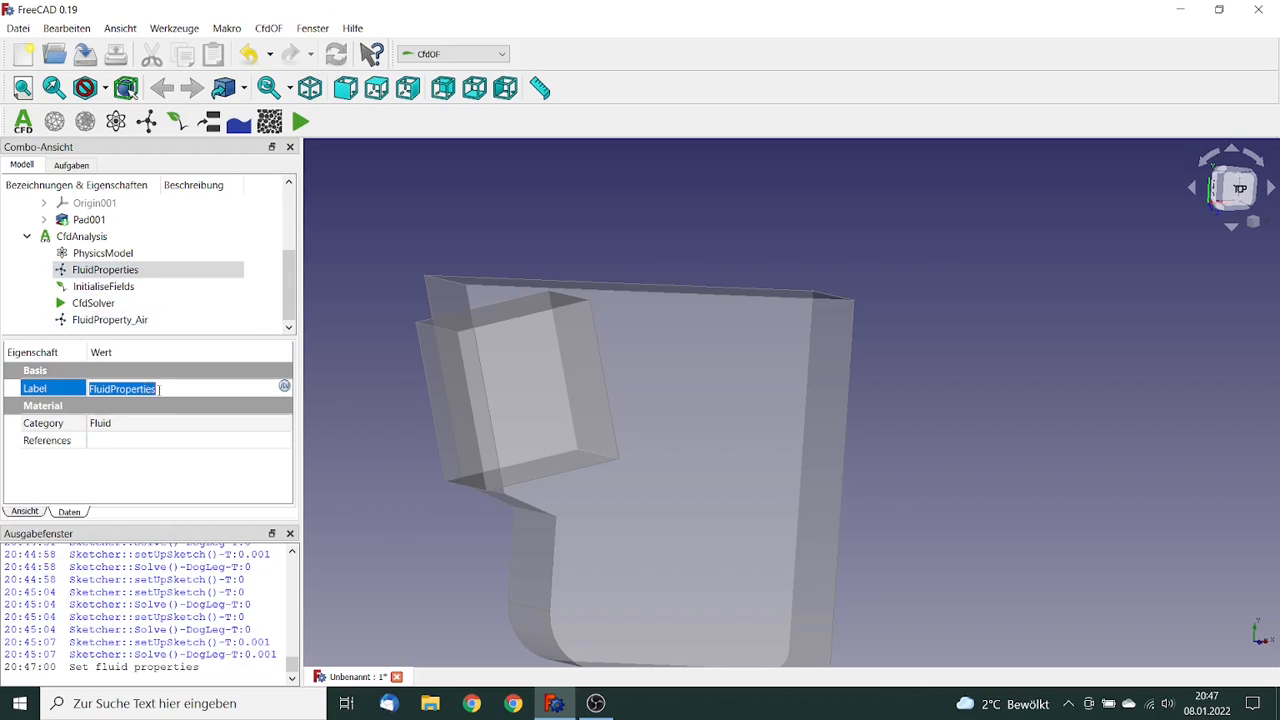
{"action": "left_click", "coordinate": [184, 386]}
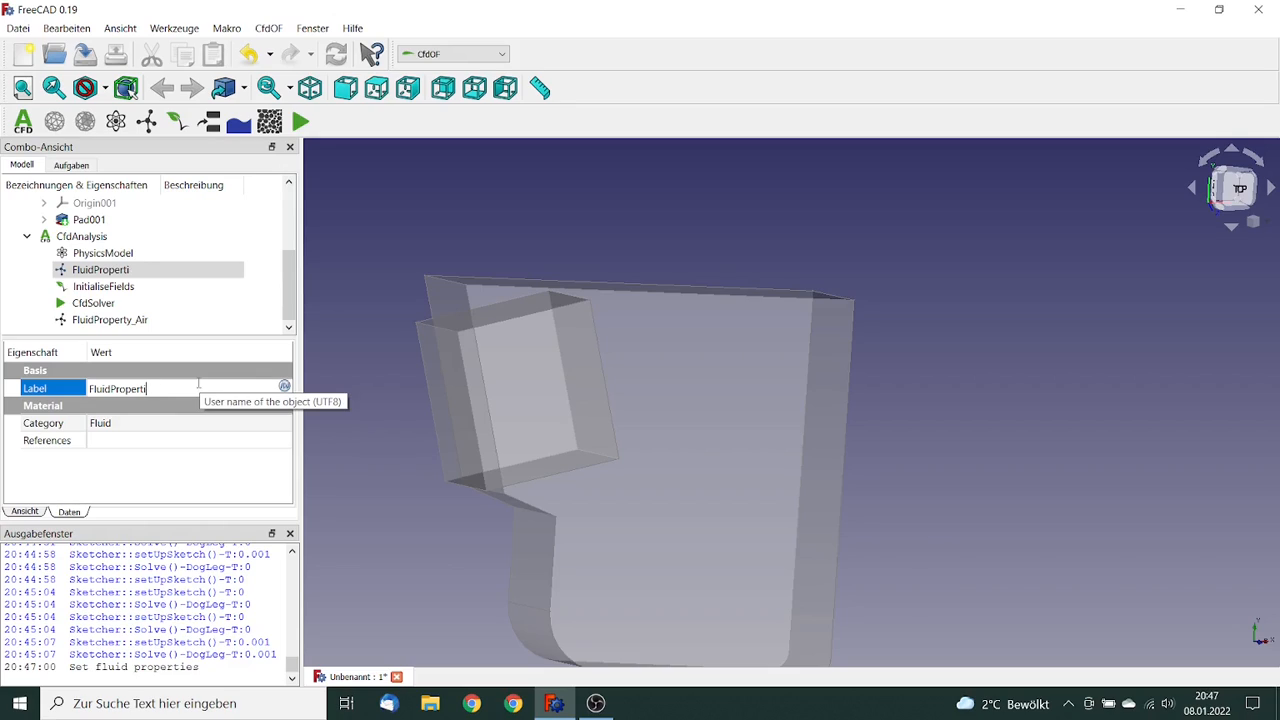
{"action": "key", "text": "BackSpace"}
{"action": "type", "text": "y_Water"}
{"action": "key", "text": "Tab"}
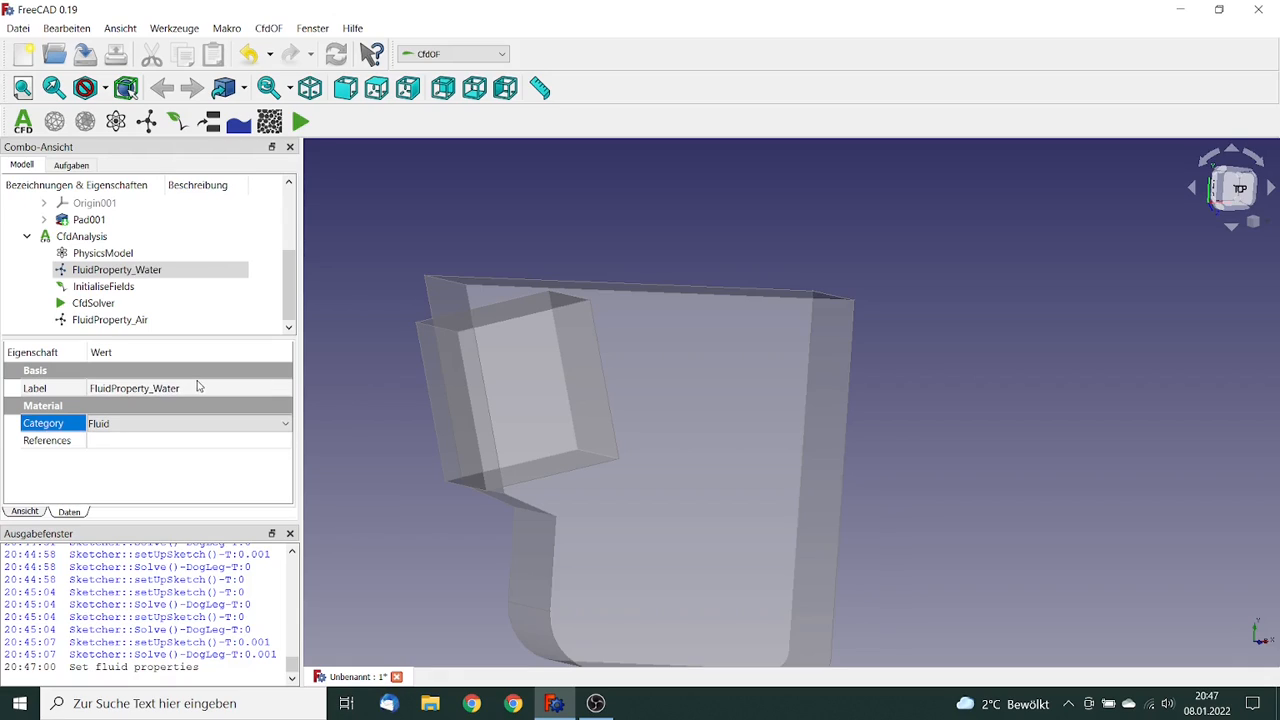
- Initialise the flow field with a specified pressure of 1 Pa, keeping potential flow velocity and a FluidProperty_Water volume fraction of 0
{"action": "double_click", "coordinate": [104, 286]}
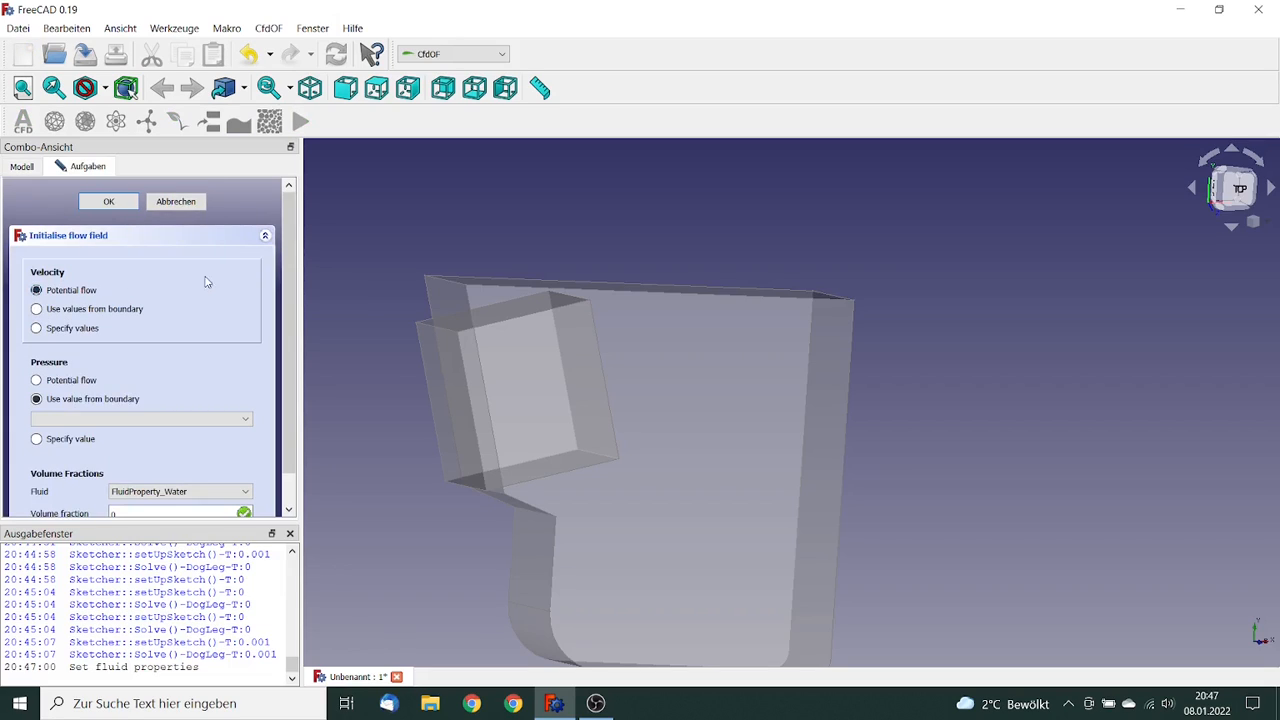
{"action": "left_click_drag", "start_coordinate": [286, 264], "coordinate": [287, 313]}
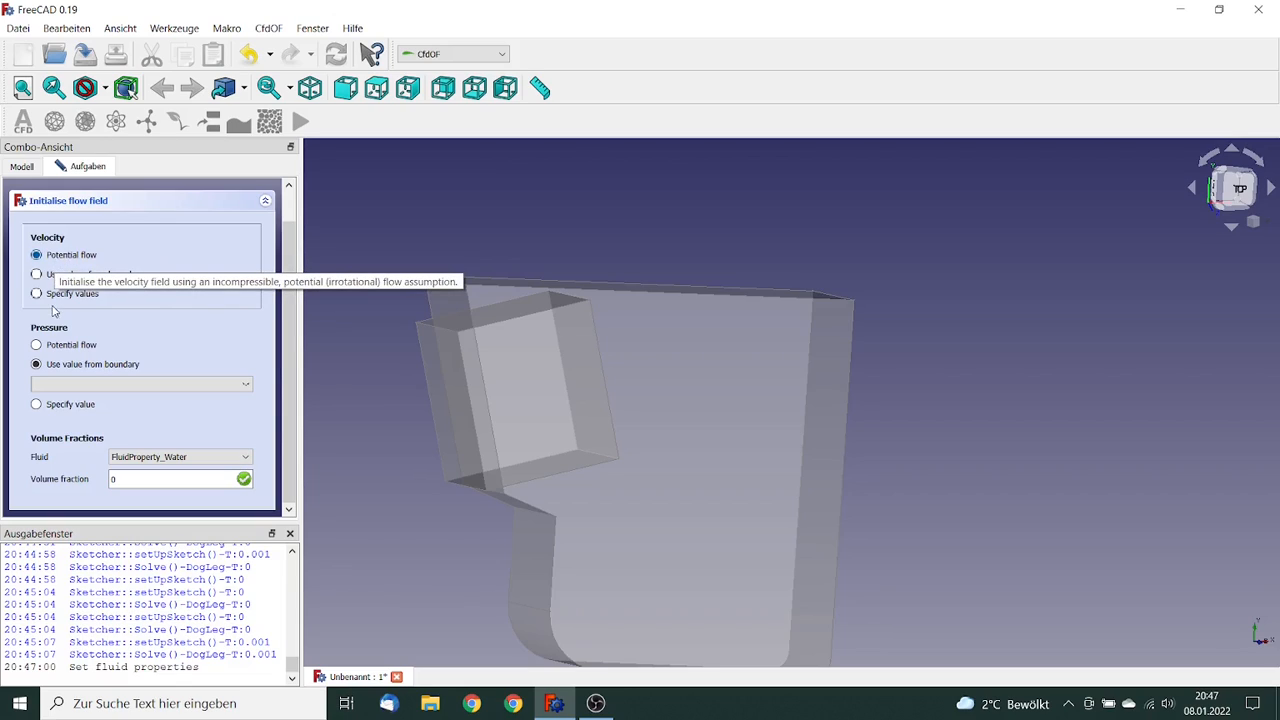
{"action": "left_click", "coordinate": [37, 405]}
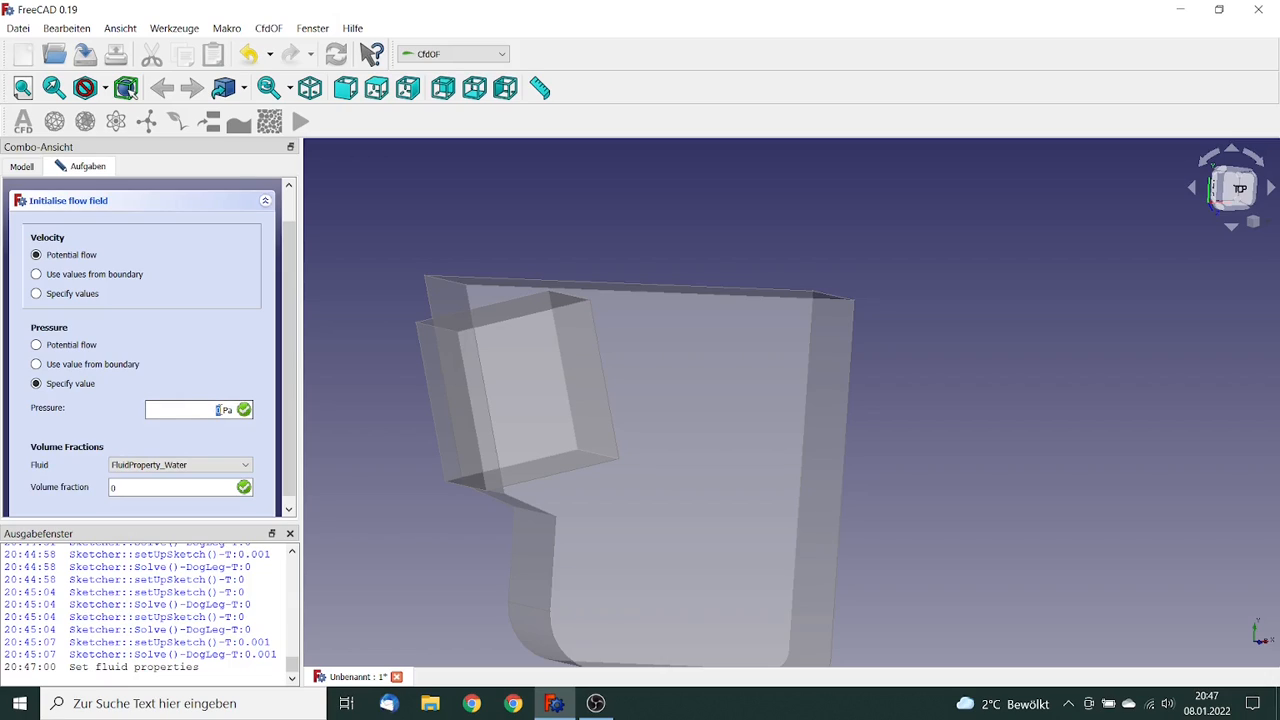
{"action": "type", "text": "1"}
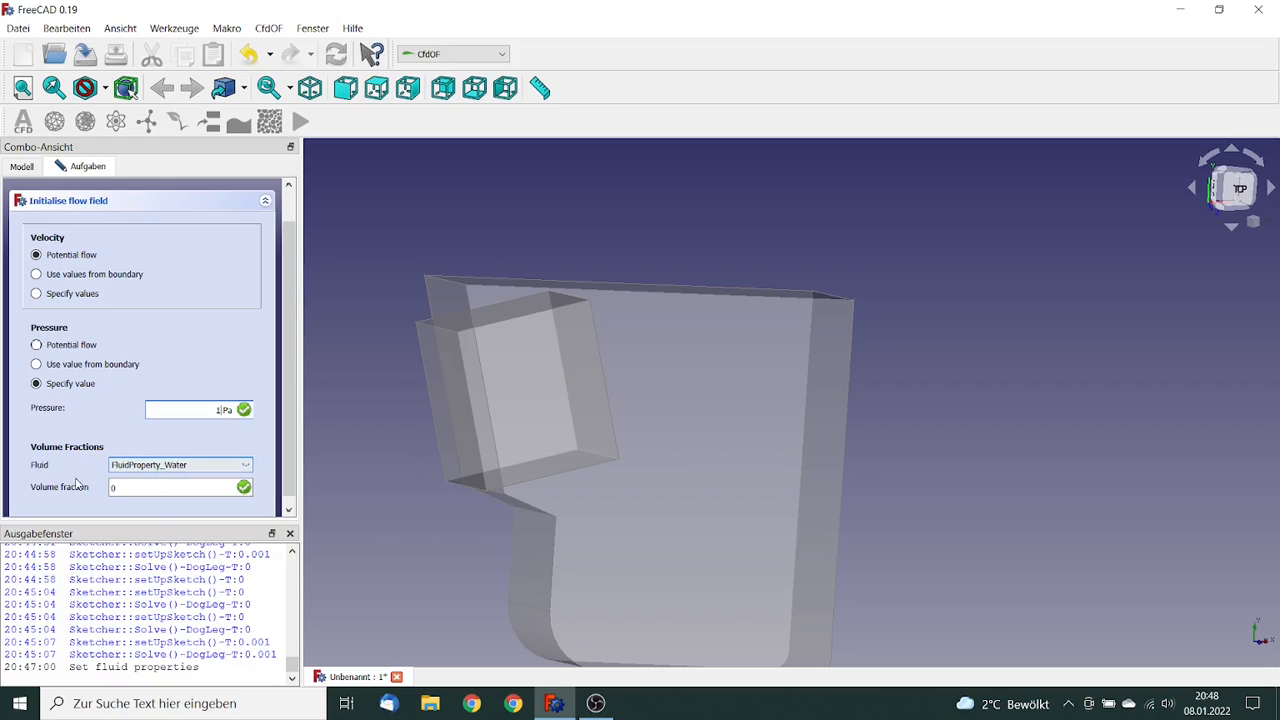
{"action": "left_click", "coordinate": [116, 487]}
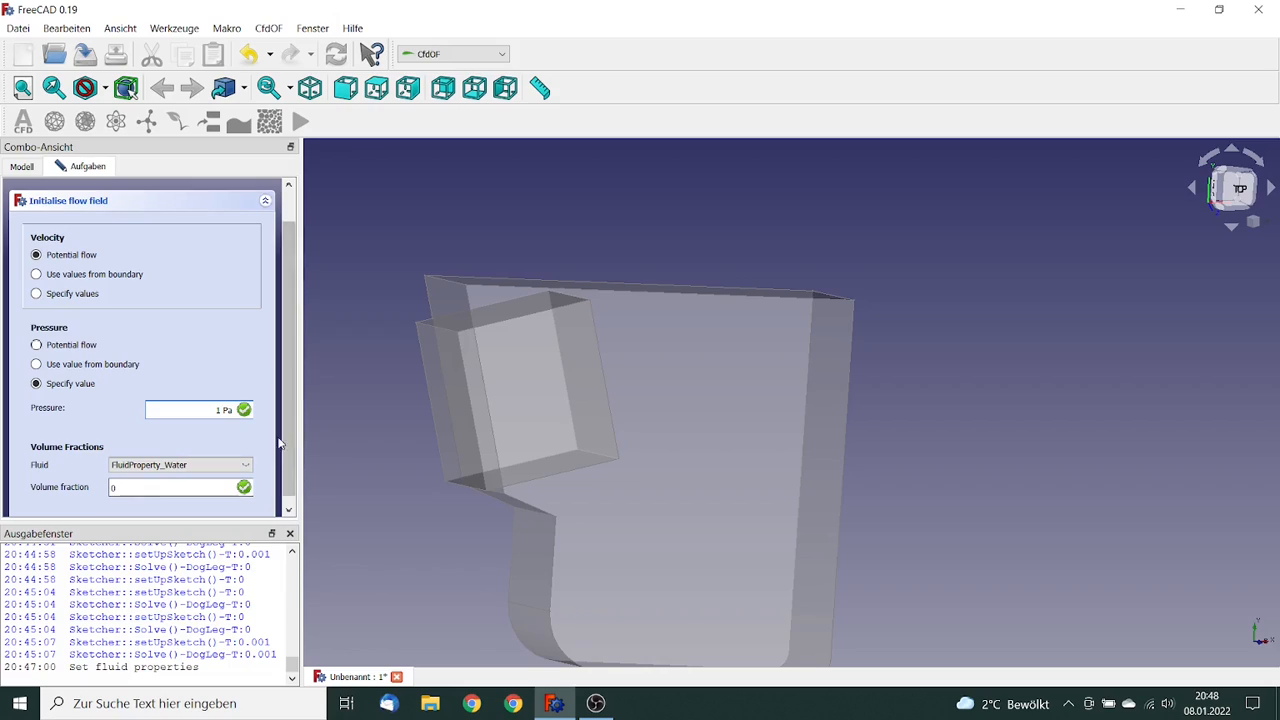
{"action": "scroll", "coordinate": [287, 432], "scroll_direction": "up", "scroll_amount": 2}
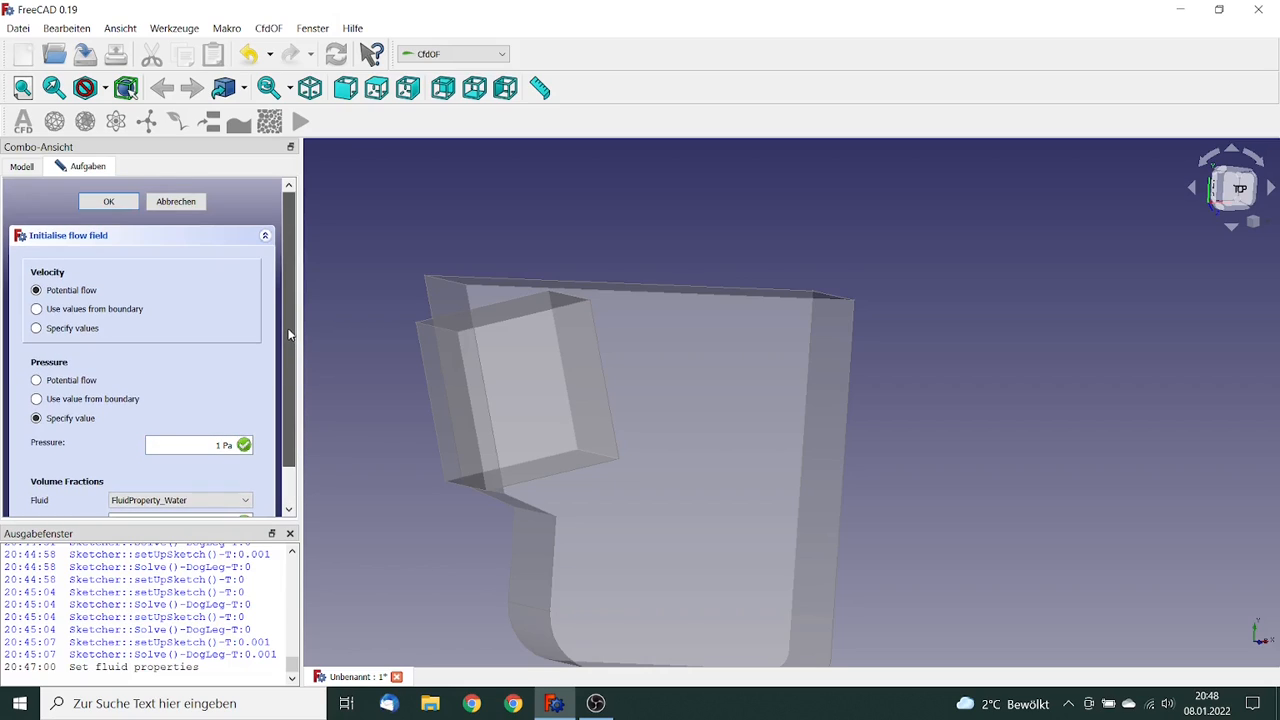
{"action": "left_click", "coordinate": [121, 204]}
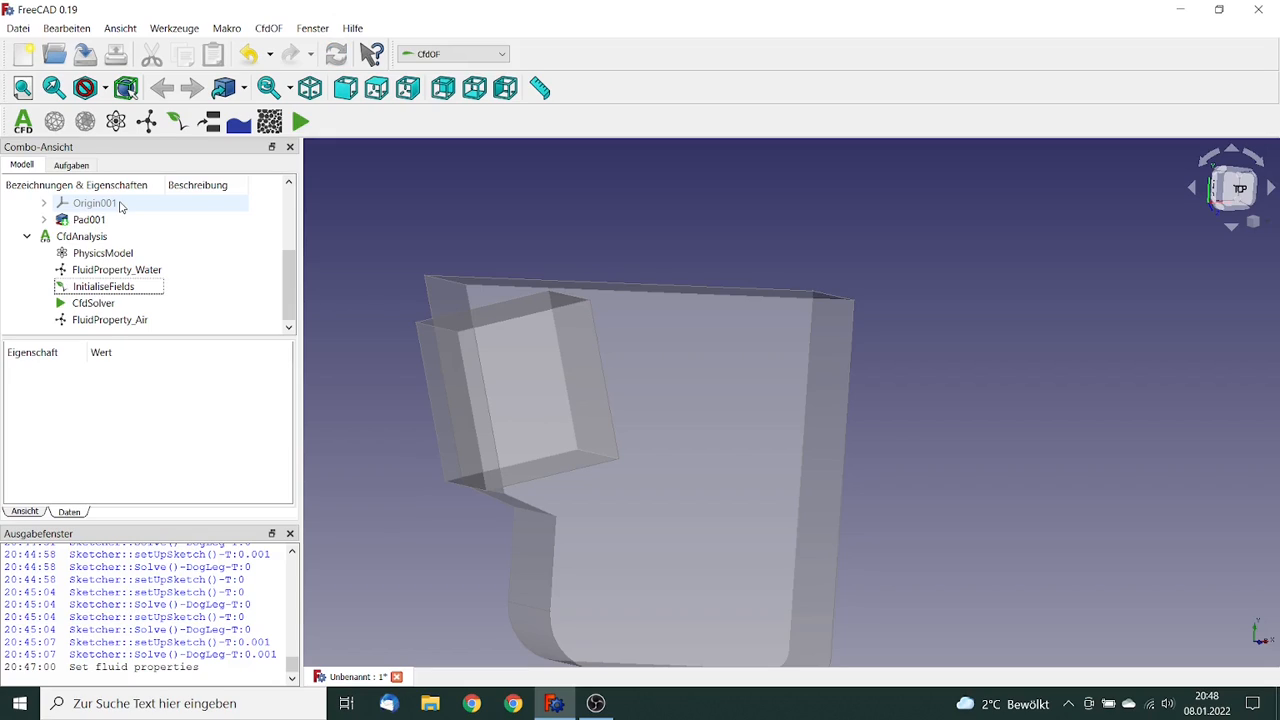
- Add an initialisation zone on the small tilted box solid (Pad001) with a FluidProperty_Water volume fraction of 1
{"action": "left_click", "coordinate": [237, 124]}
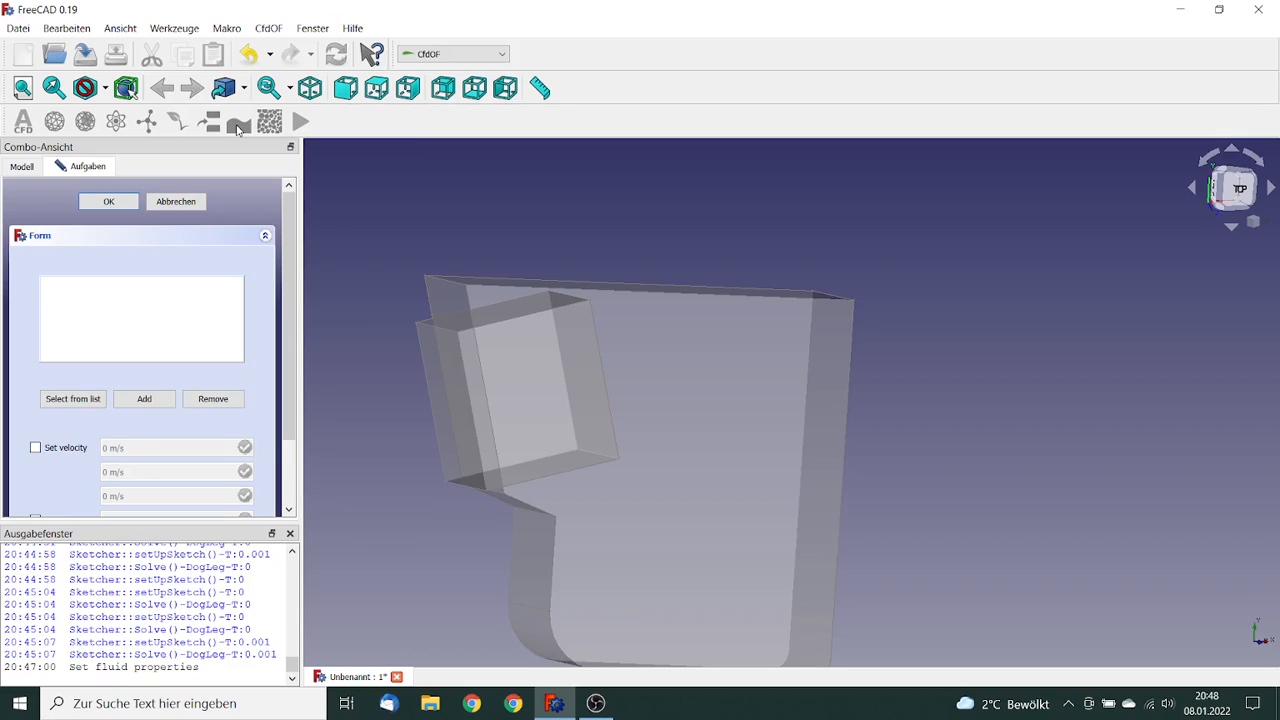
{"action": "left_click", "coordinate": [446, 397]}
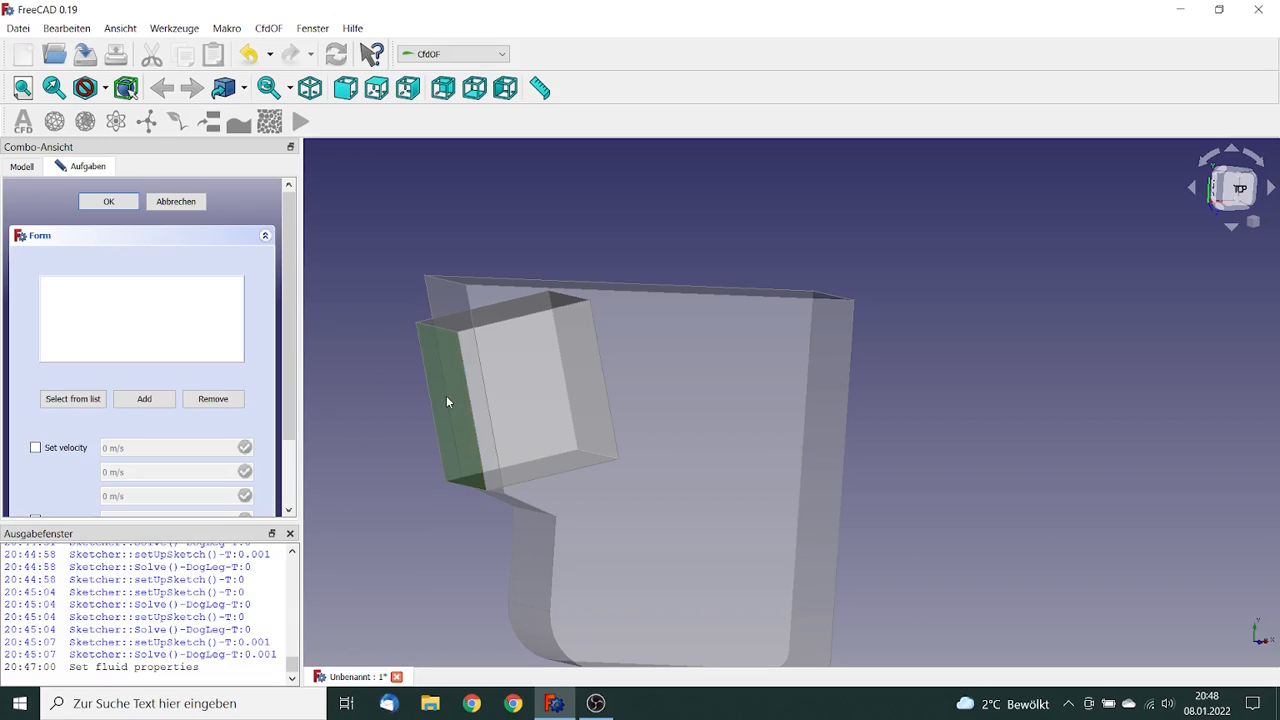
{"action": "left_click", "coordinate": [144, 398]}
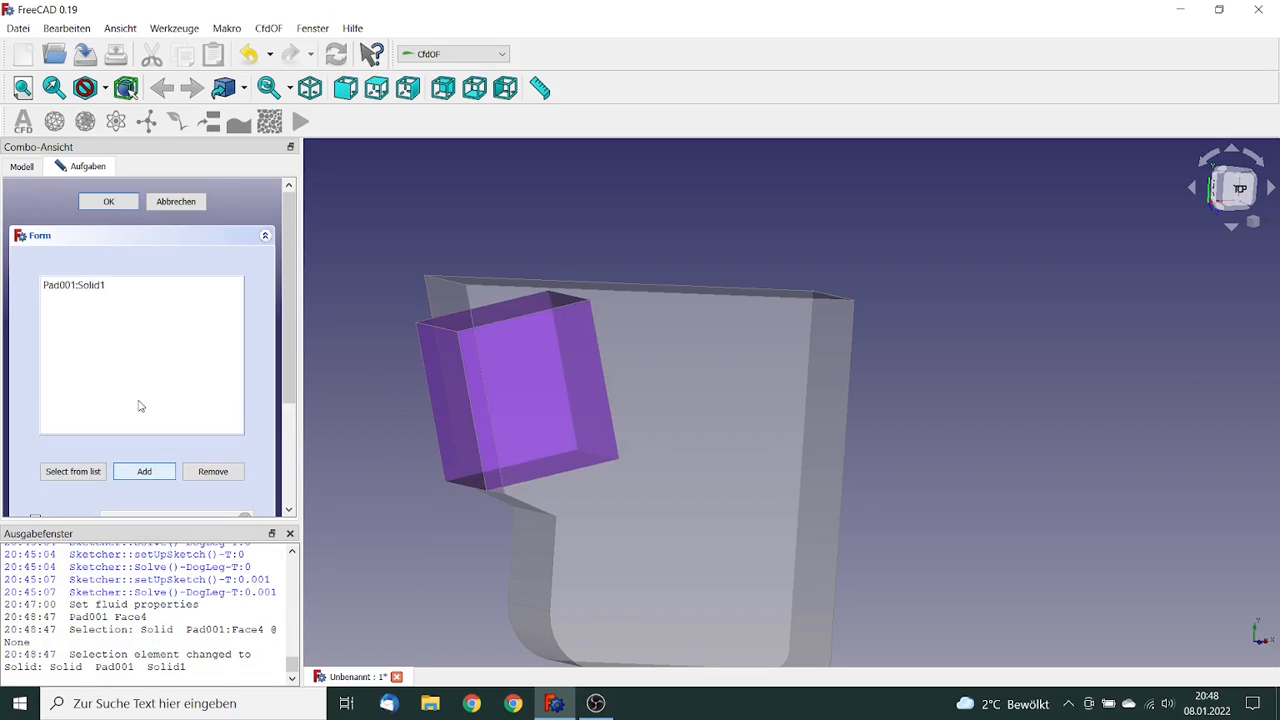
{"action": "left_click_drag", "start_coordinate": [289, 300], "coordinate": [289, 410]}
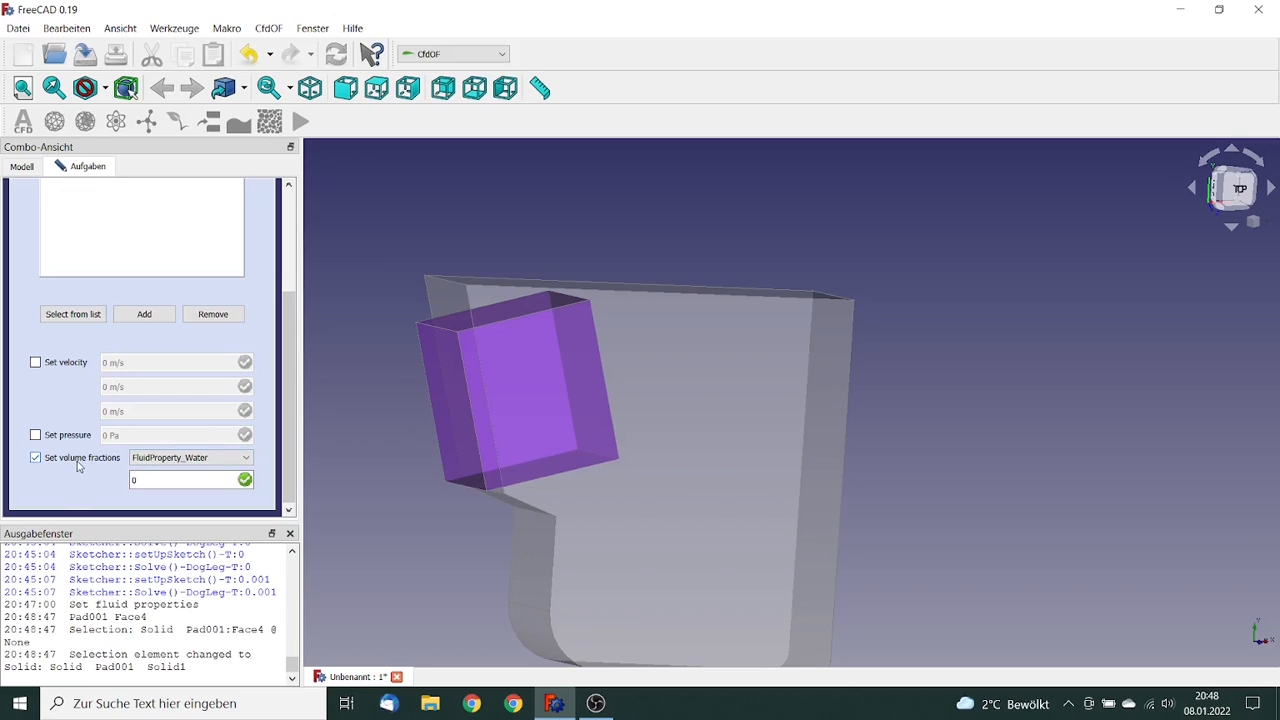
{"action": "left_click", "coordinate": [150, 481]}
{"action": "left_click_drag", "start_coordinate": [149, 480], "coordinate": [118, 484]}
{"action": "type", "text": "1"}
{"action": "left_click_drag", "start_coordinate": [288, 443], "coordinate": [293, 275]}
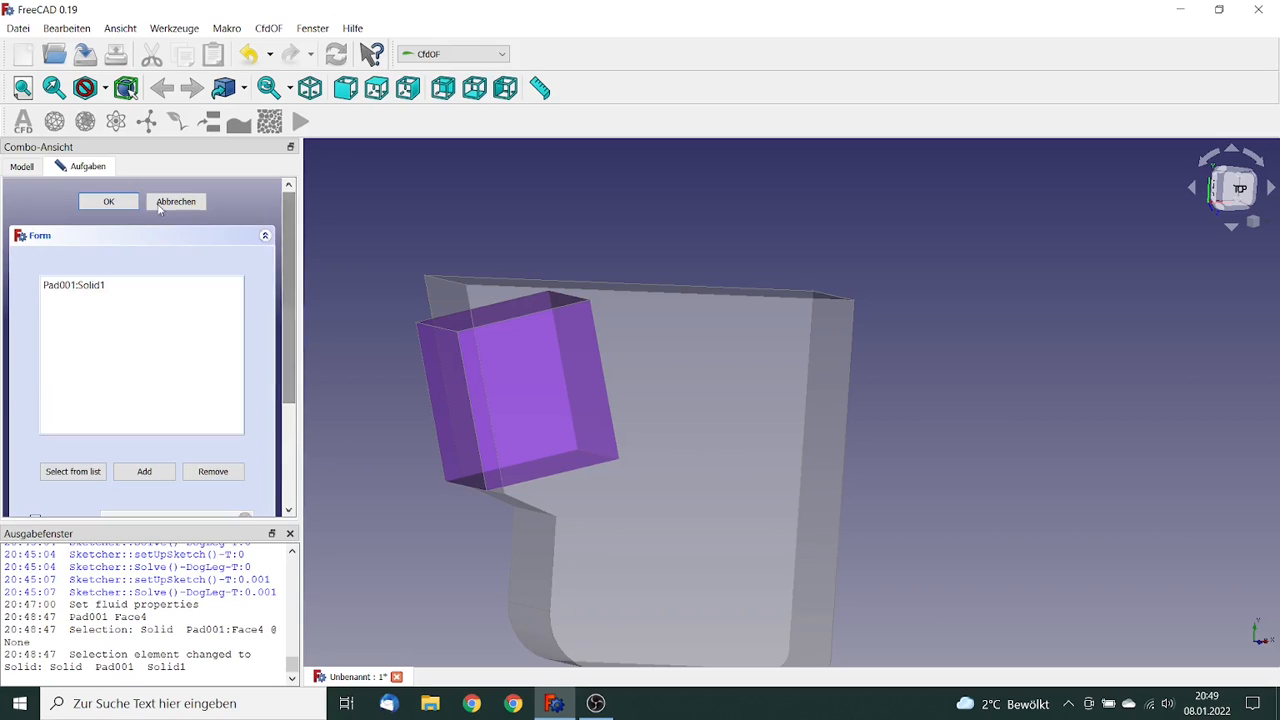
{"action": "left_click", "coordinate": [110, 202]}
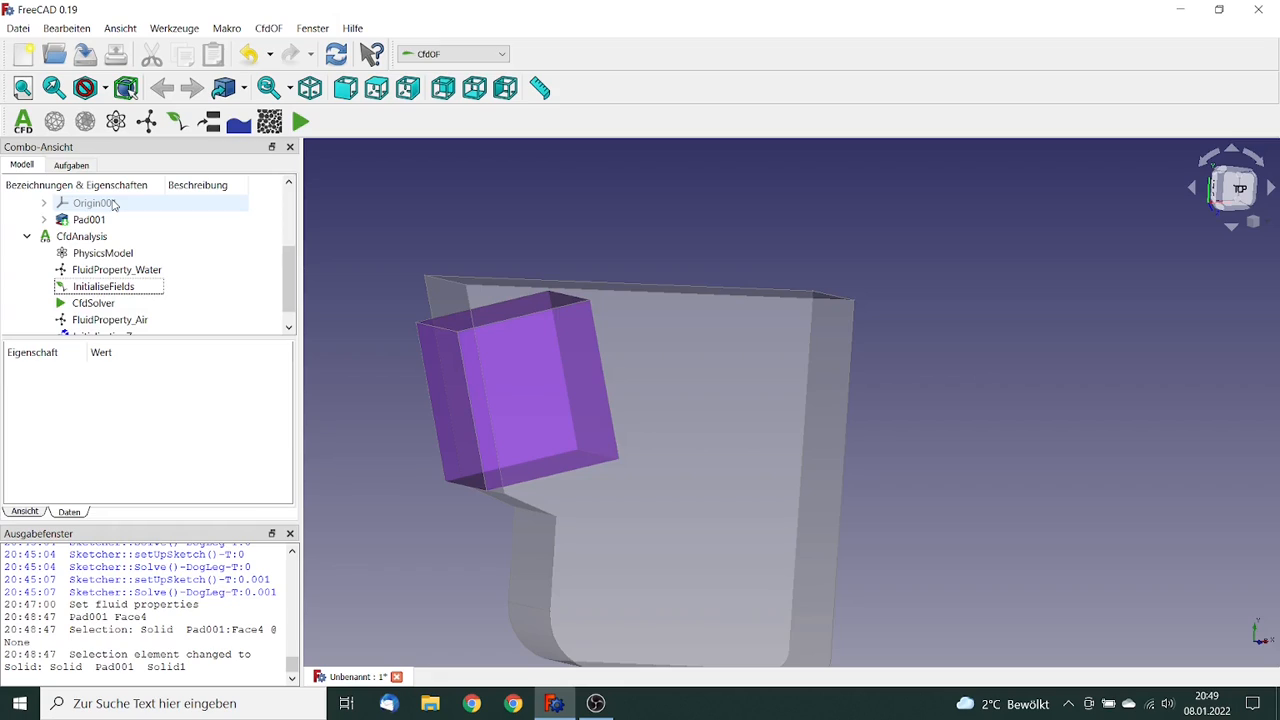
{"action": "left_click_drag", "start_coordinate": [286, 259], "coordinate": [285, 285]}
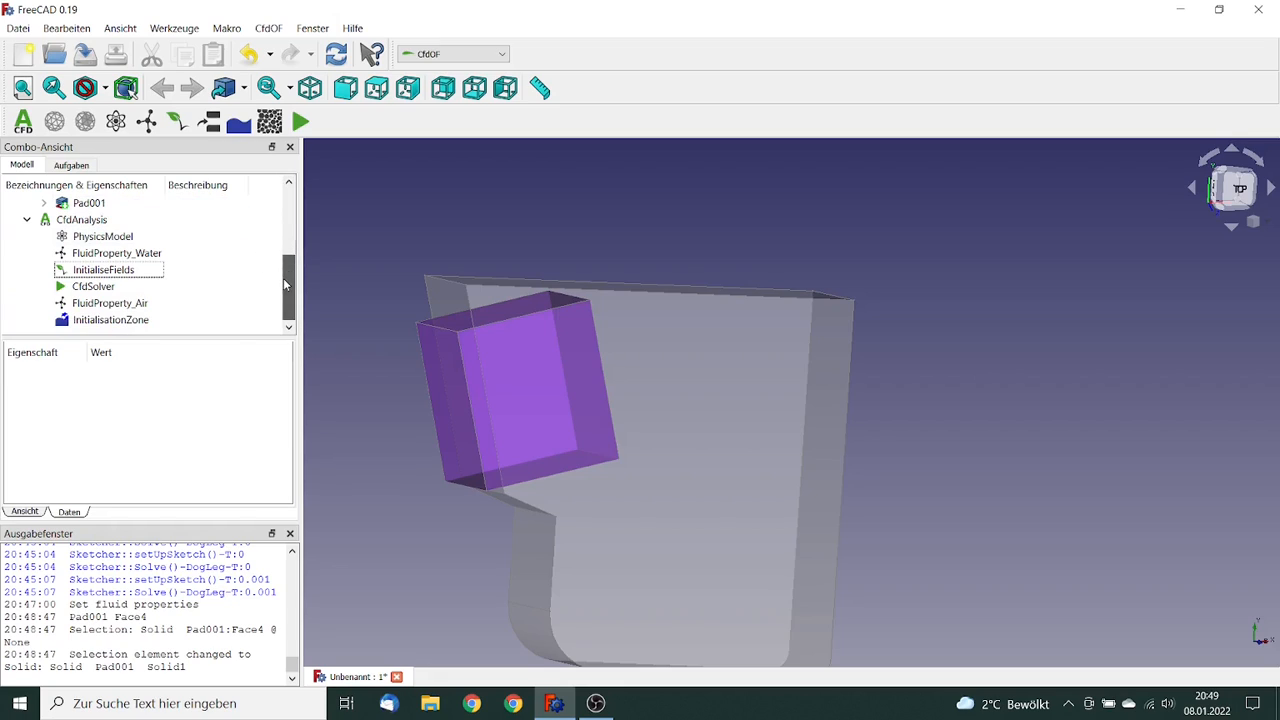
{"action": "left_click", "coordinate": [112, 319]}
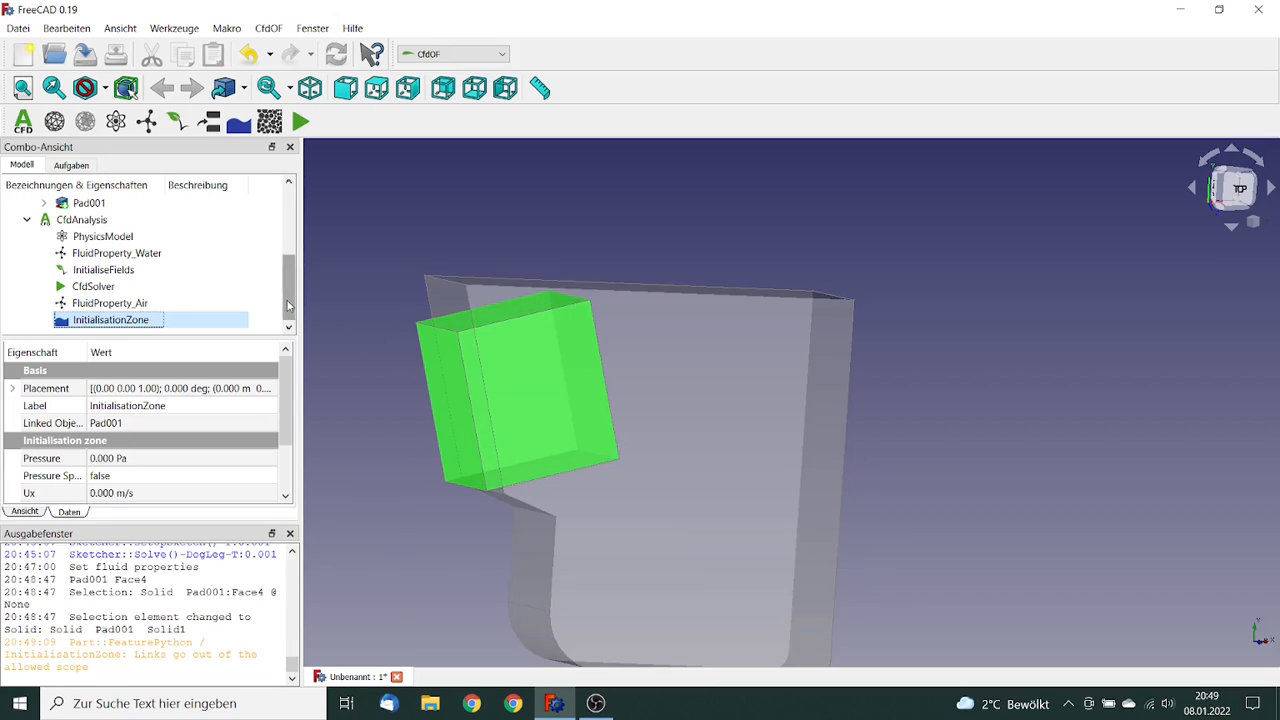
- Create a CFD mesh for the larger body's Pad with 2D elements, the gmsh utility and a 2.5 mm base element size
{"action": "scroll", "coordinate": [203, 268], "scroll_direction": "up", "scroll_amount": 3}
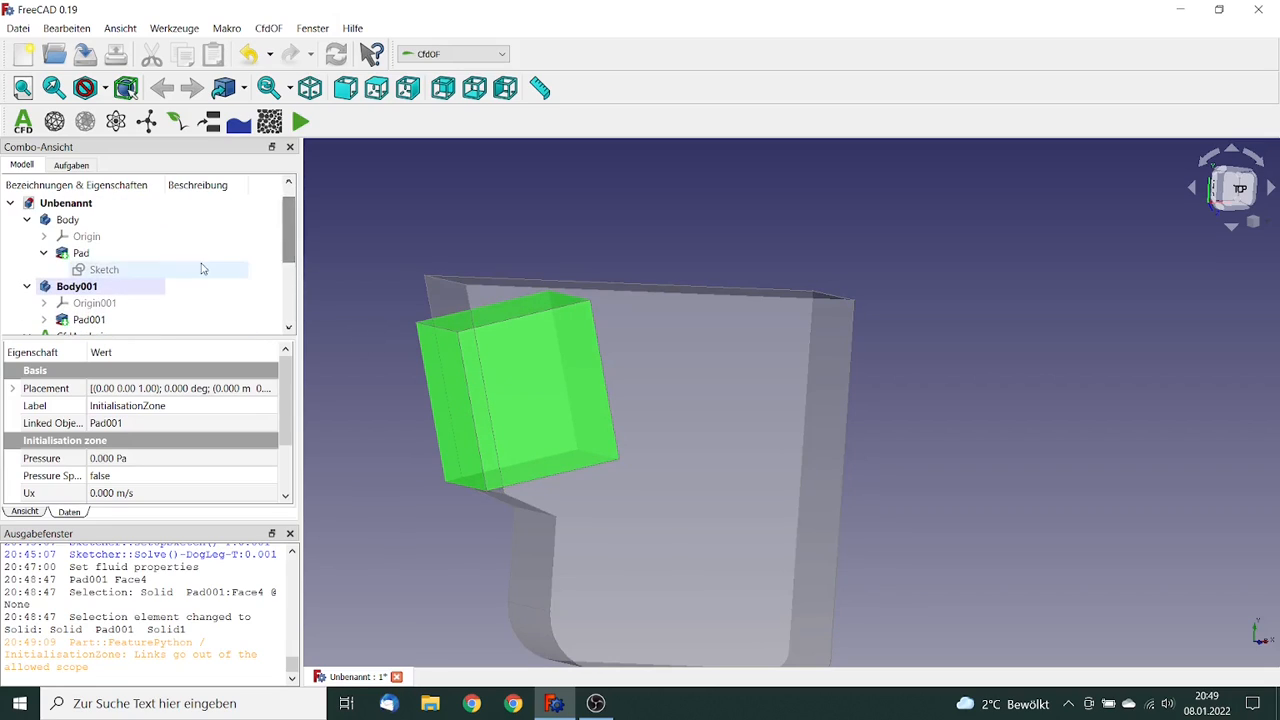
{"action": "left_click", "coordinate": [91, 255]}
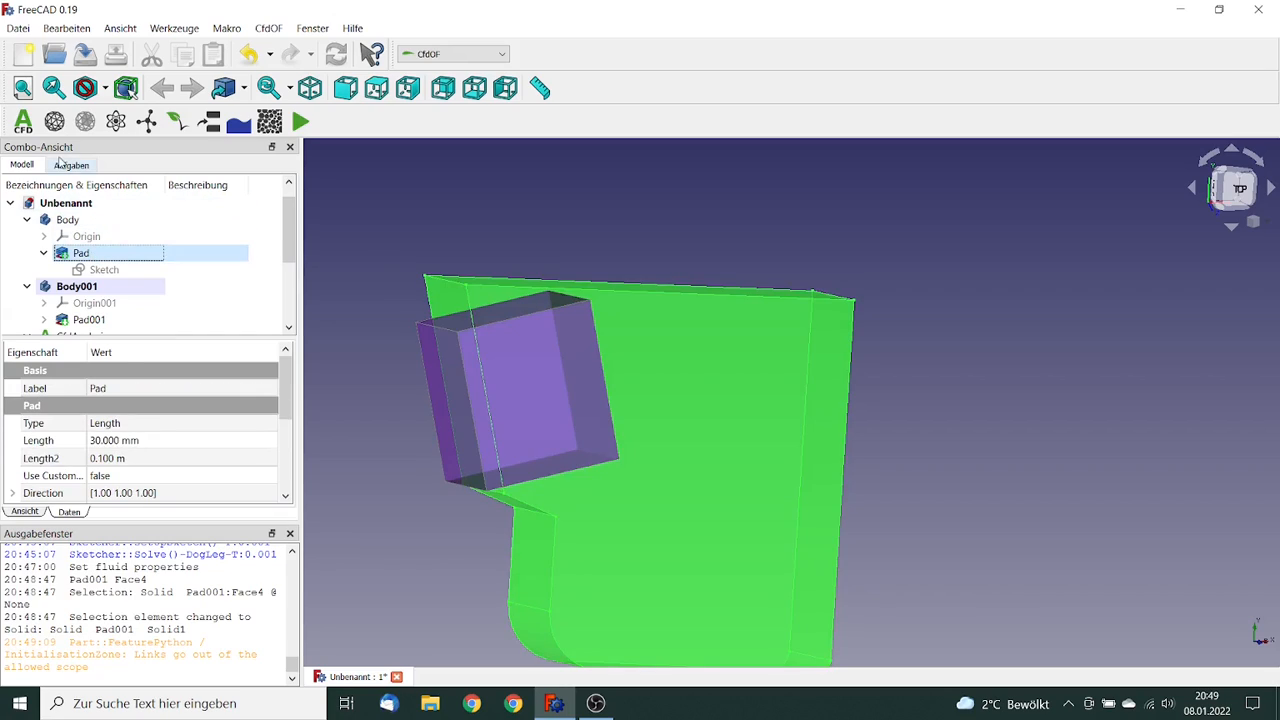
{"action": "left_click", "coordinate": [54, 121]}
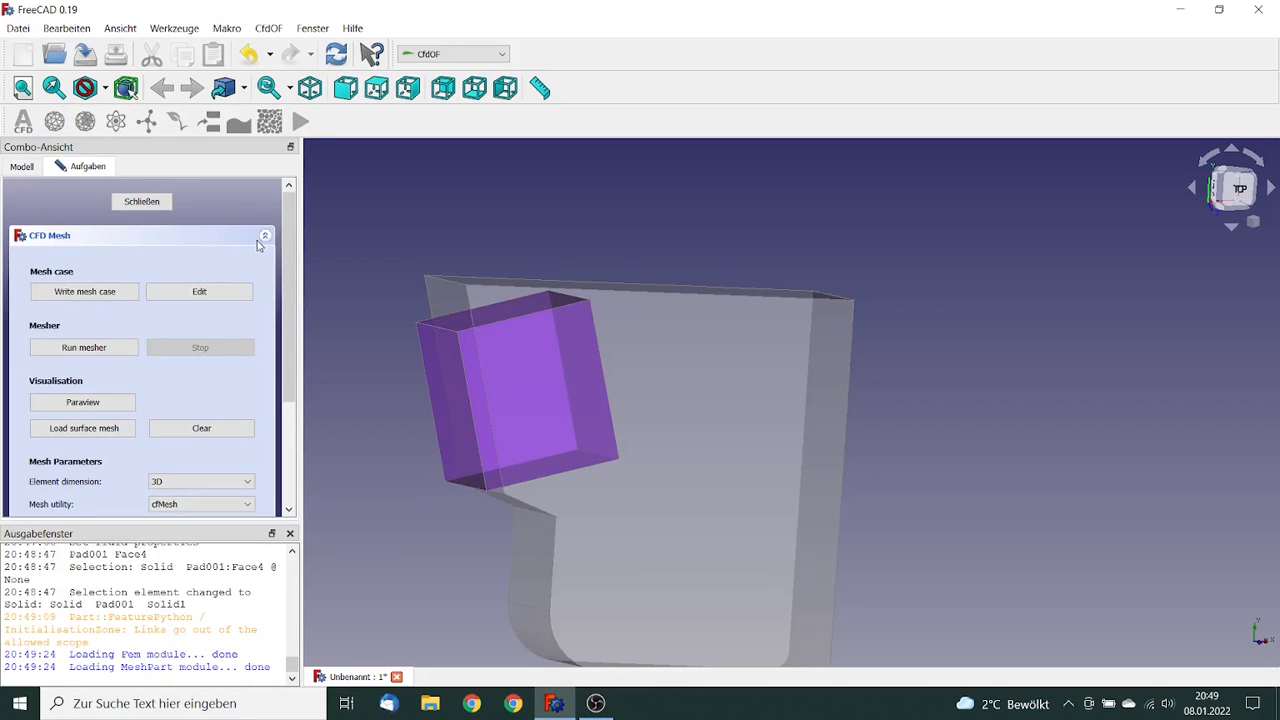
{"action": "left_click_drag", "start_coordinate": [289, 245], "coordinate": [290, 320]}
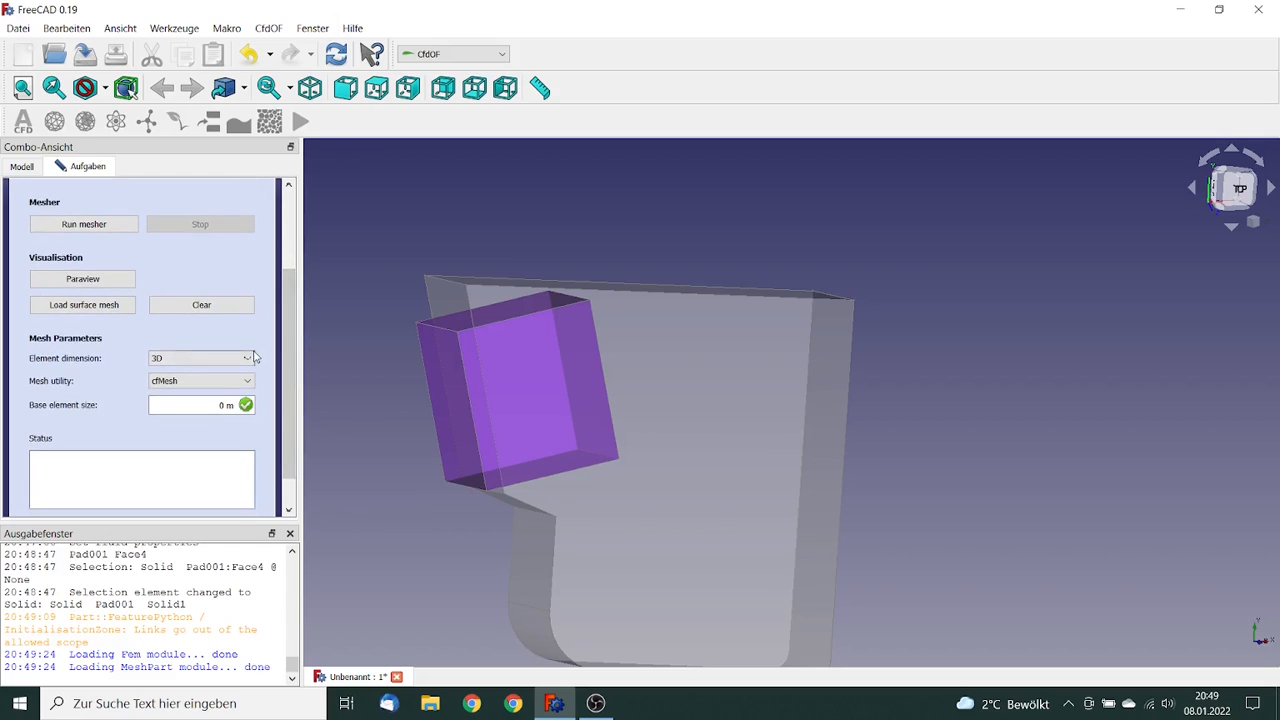
{"action": "left_click", "coordinate": [250, 360]}
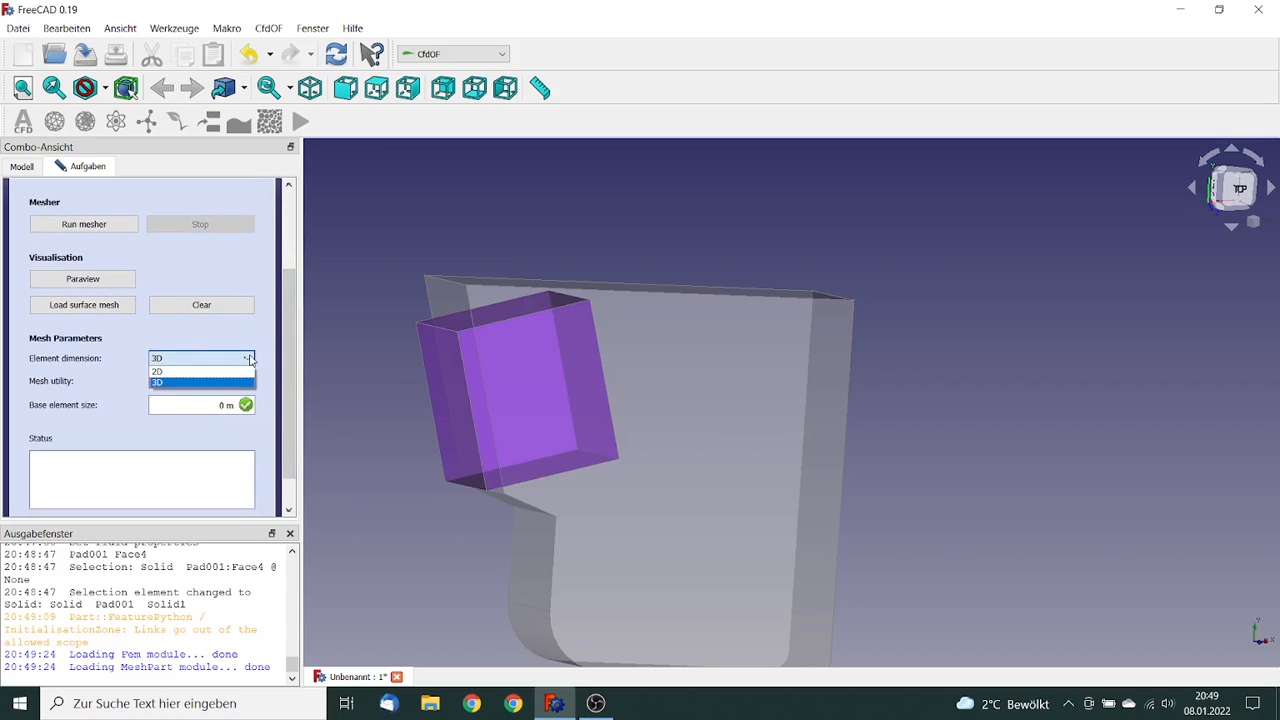
{"action": "left_click", "coordinate": [166, 372]}
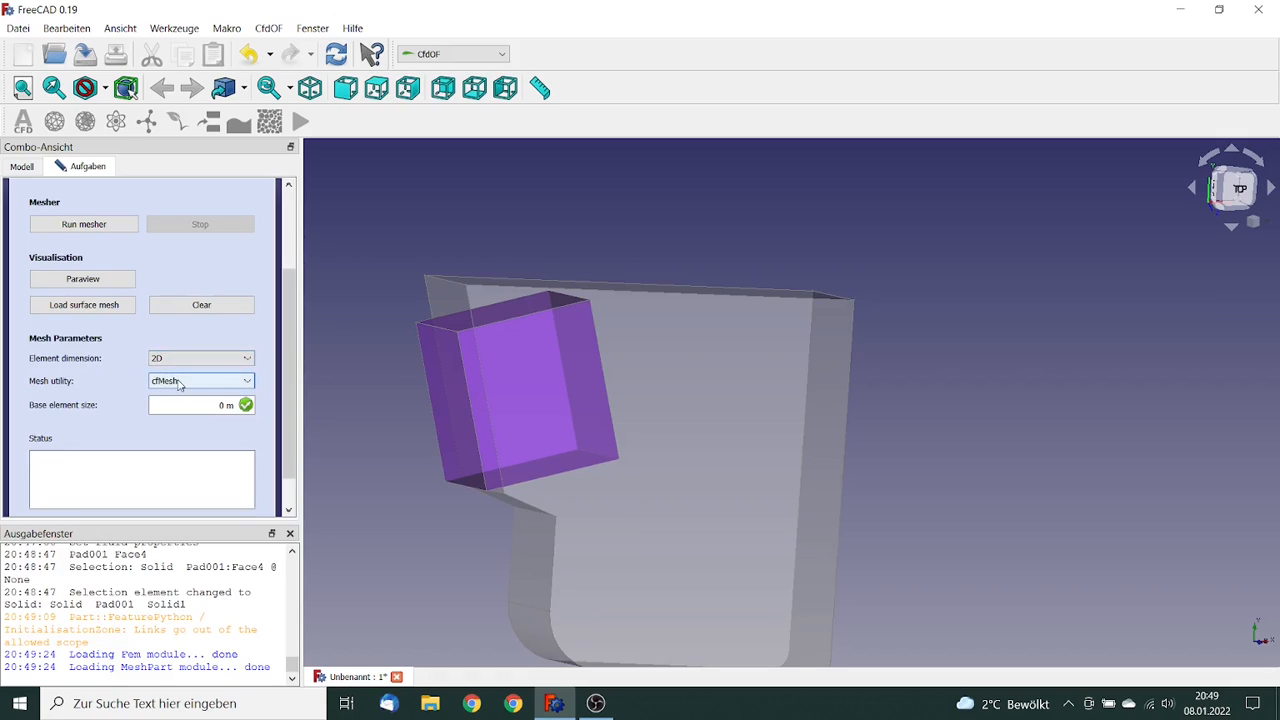
{"action": "left_click", "coordinate": [180, 383]}
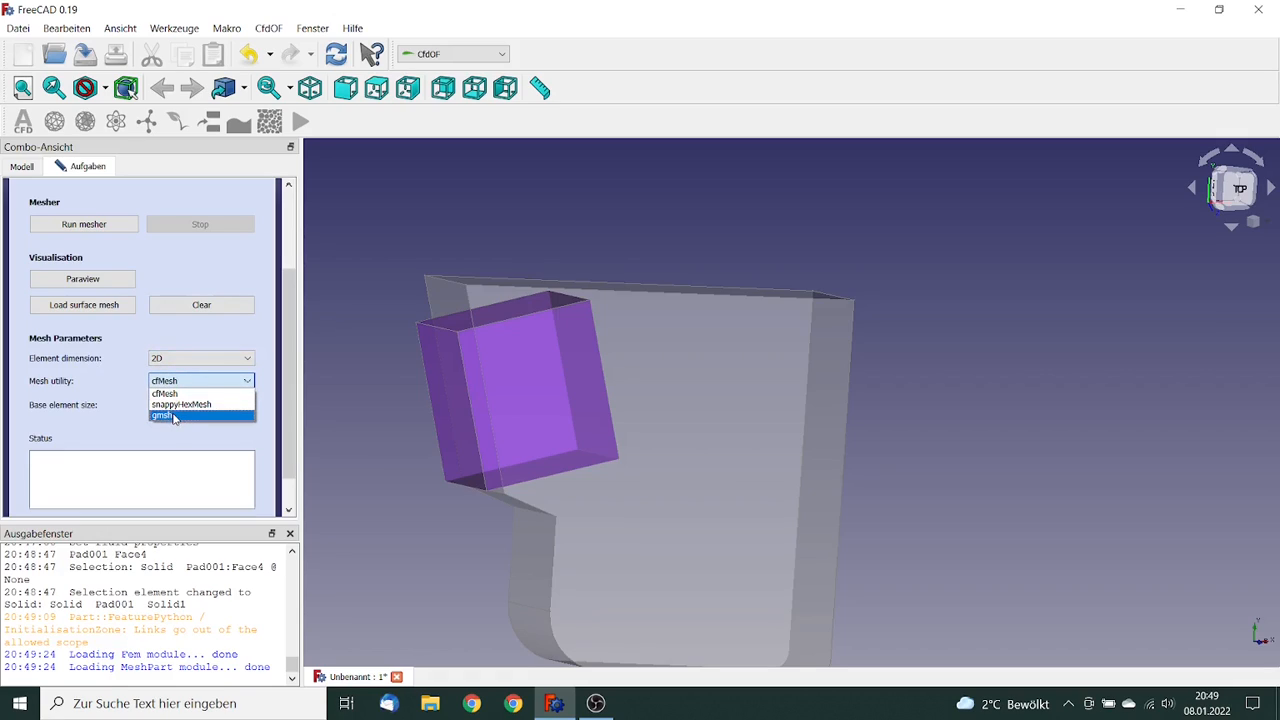
{"action": "left_click", "coordinate": [173, 416]}
{"action": "left_click_drag", "start_coordinate": [217, 404], "coordinate": [238, 404]}
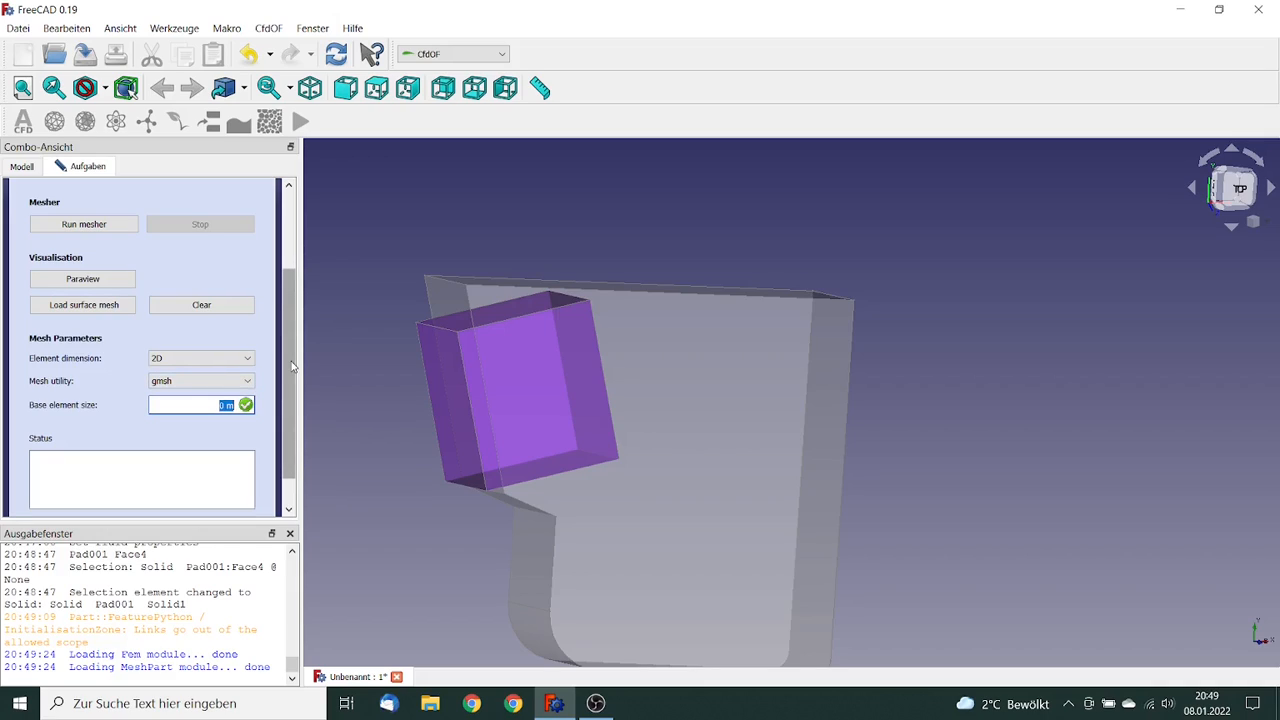
{"action": "type", "text": "2.5 mm"}
{"action": "key", "text": "Tab"}
{"action": "scroll", "coordinate": [291, 307], "scroll_direction": "up", "scroll_amount": 3}
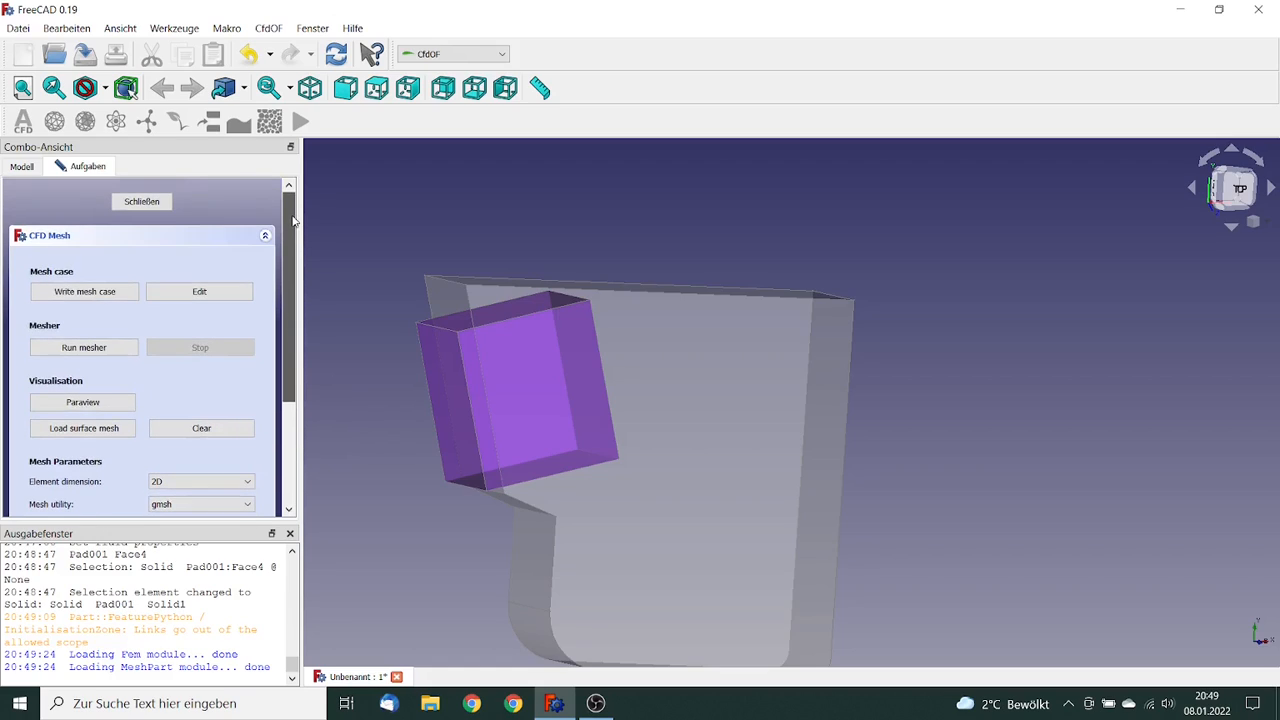
- Try to write the 2D mesh case for Pad and check the meshing status output before closing the mesh settings
{"action": "left_click", "coordinate": [86, 293]}
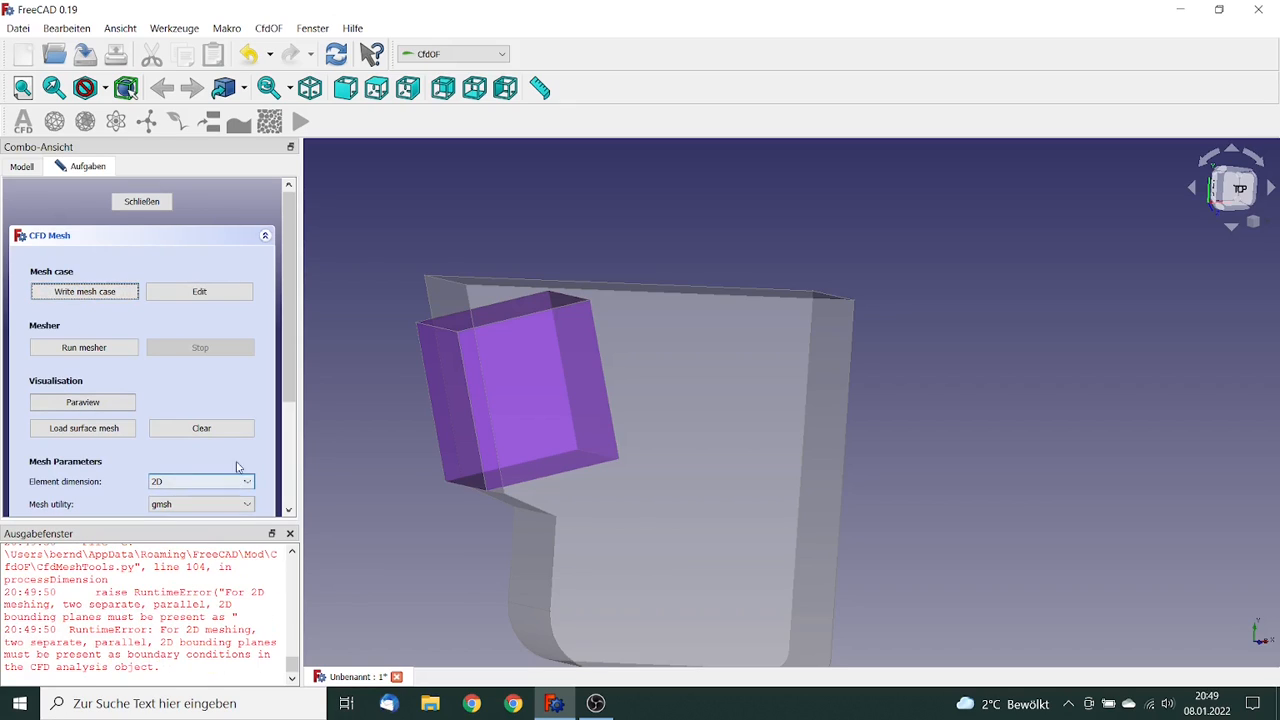
{"action": "scroll", "coordinate": [289, 456], "scroll_direction": "down", "scroll_amount": 3}
{"action": "scroll", "coordinate": [289, 456], "scroll_direction": "down", "scroll_amount": 1}
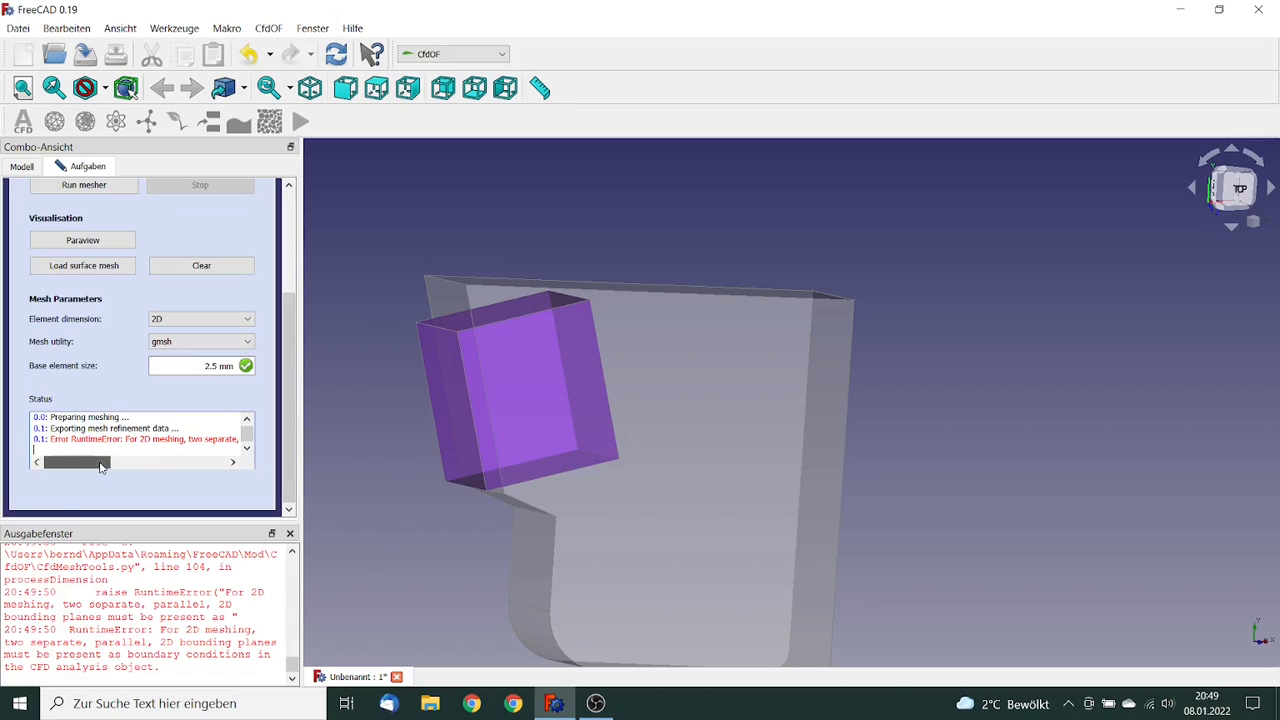
{"action": "left_click_drag", "start_coordinate": [100, 464], "coordinate": [103, 466]}
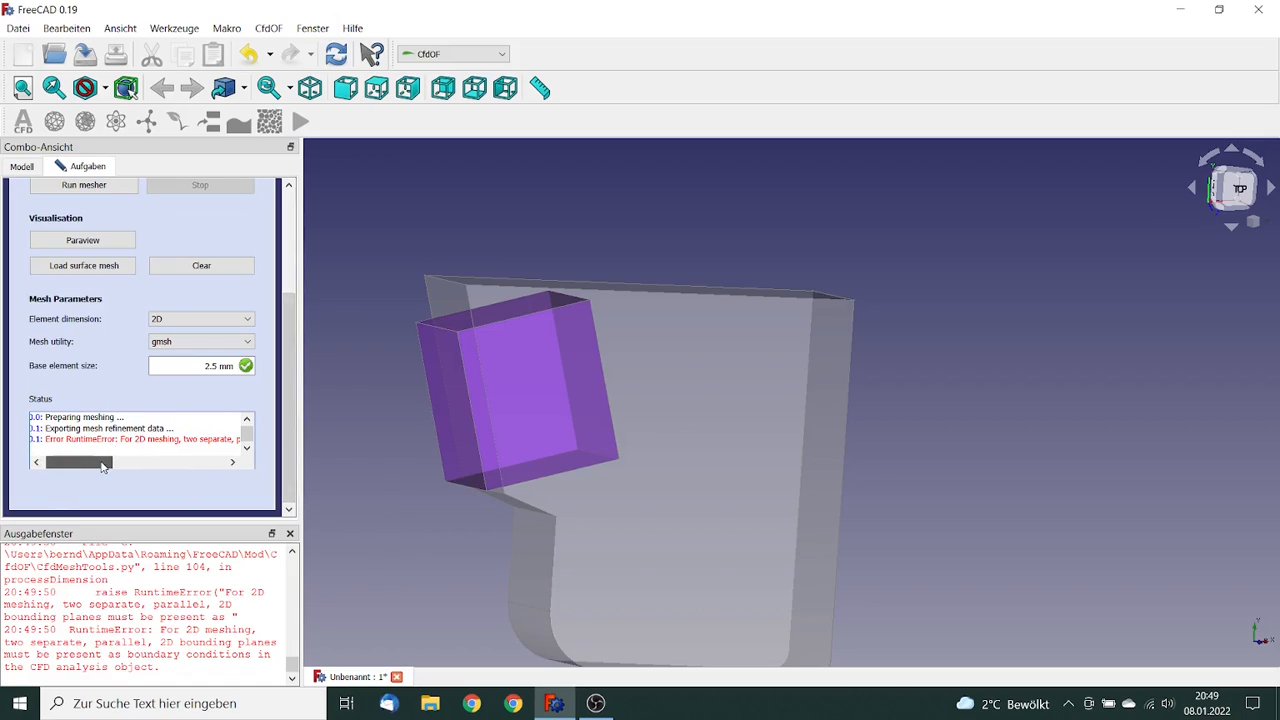
{"action": "mouse_move", "coordinate": [102, 466]}
{"action": "left_mouse_down"}
{"action": "mouse_move", "coordinate": [230, 469]}
{"action": "mouse_move", "coordinate": [102, 463]}
{"action": "left_mouse_up"}
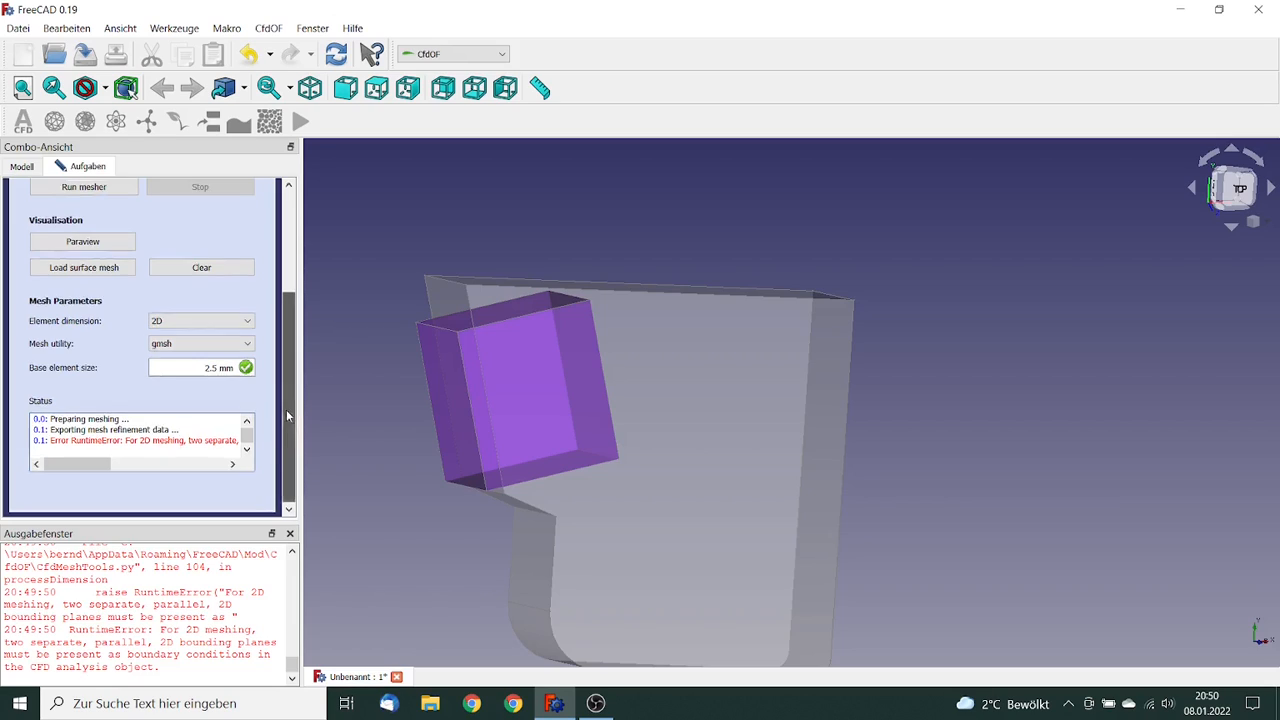
{"action": "scroll", "coordinate": [286, 409], "scroll_direction": "up", "scroll_amount": 3}
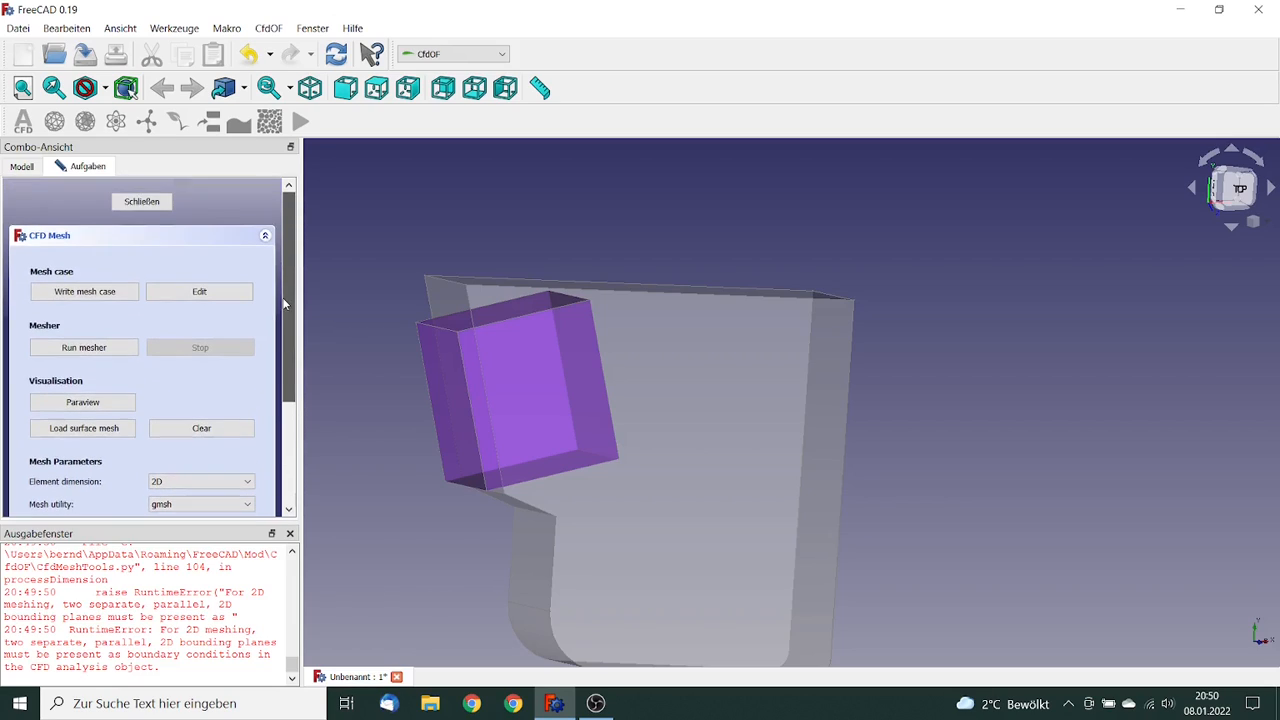
{"action": "left_click", "coordinate": [142, 202]}
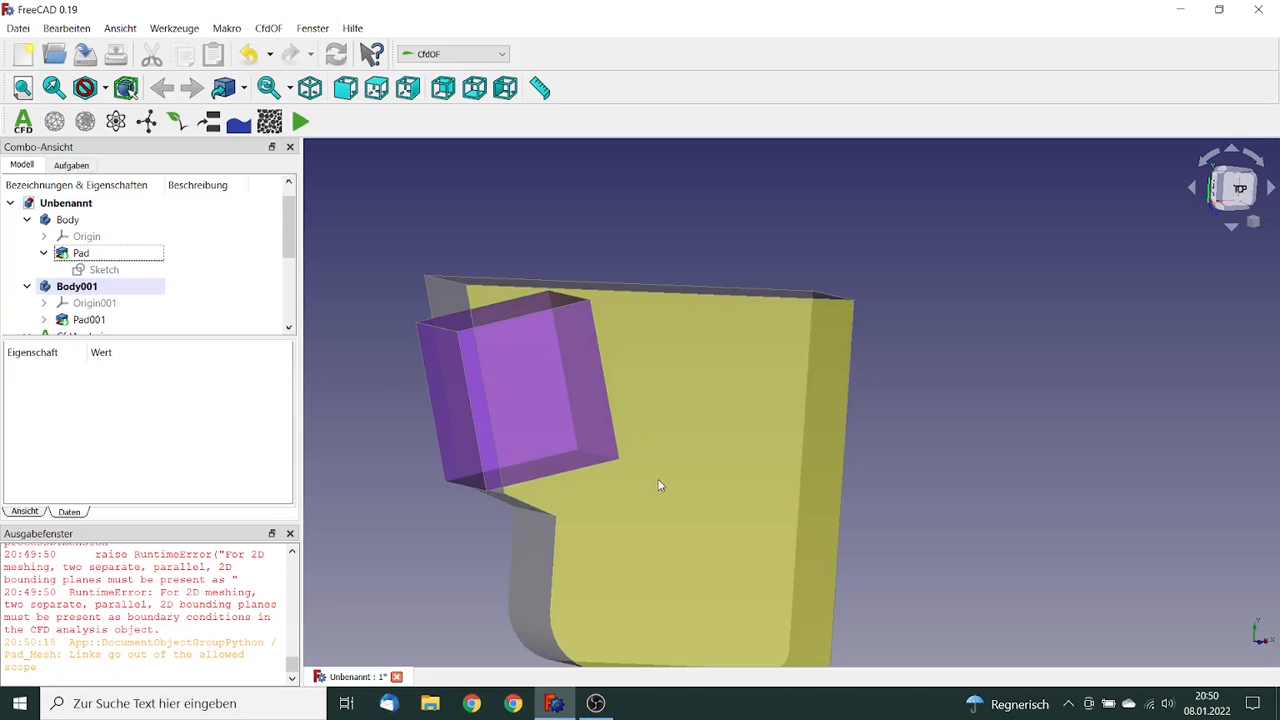
- Add a Constraint boundary condition with sub-type 2D bounding plane on the larger body's front face (Pad:Face10)
{"action": "left_click", "coordinate": [659, 485]}
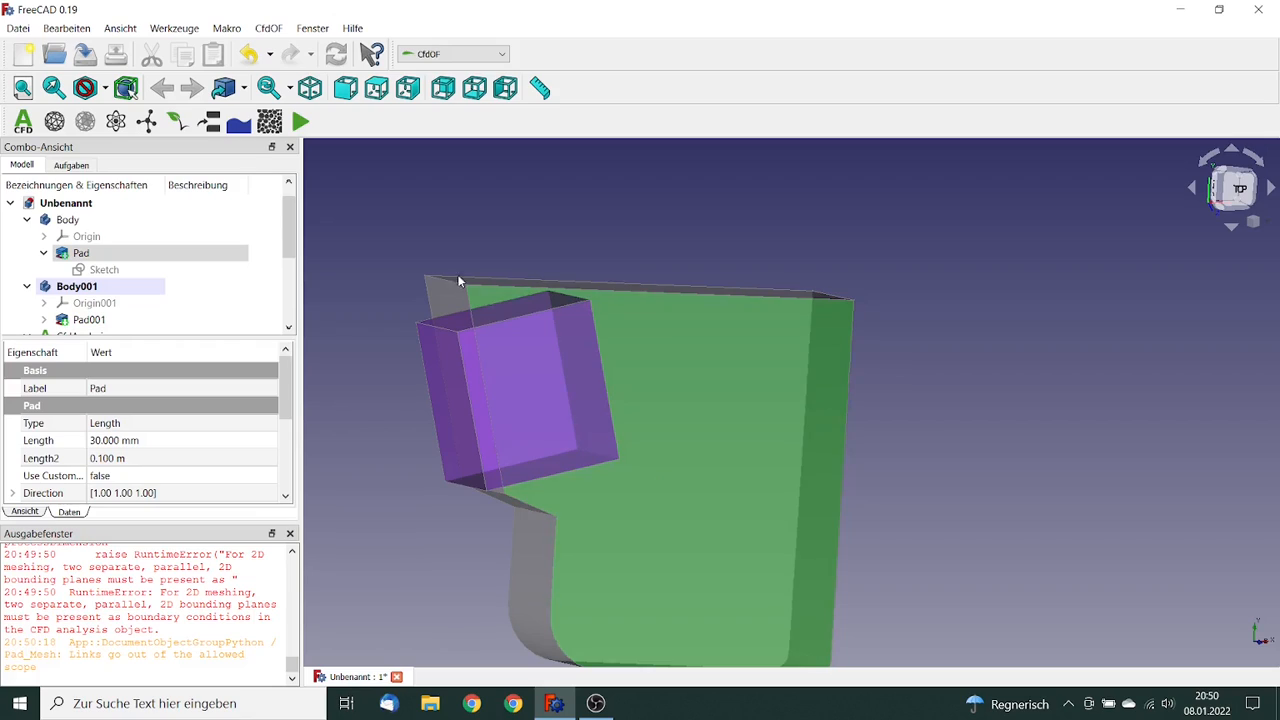
{"action": "left_click", "coordinate": [208, 122]}
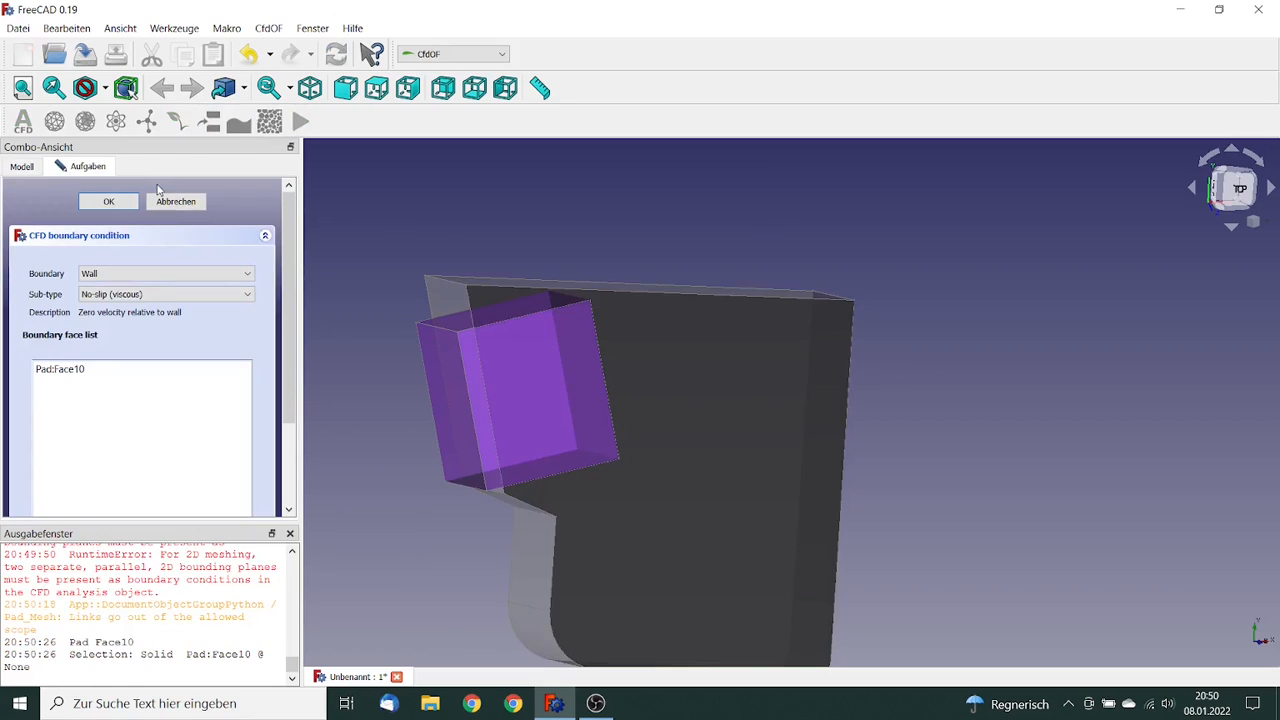
{"action": "left_click", "coordinate": [118, 274]}
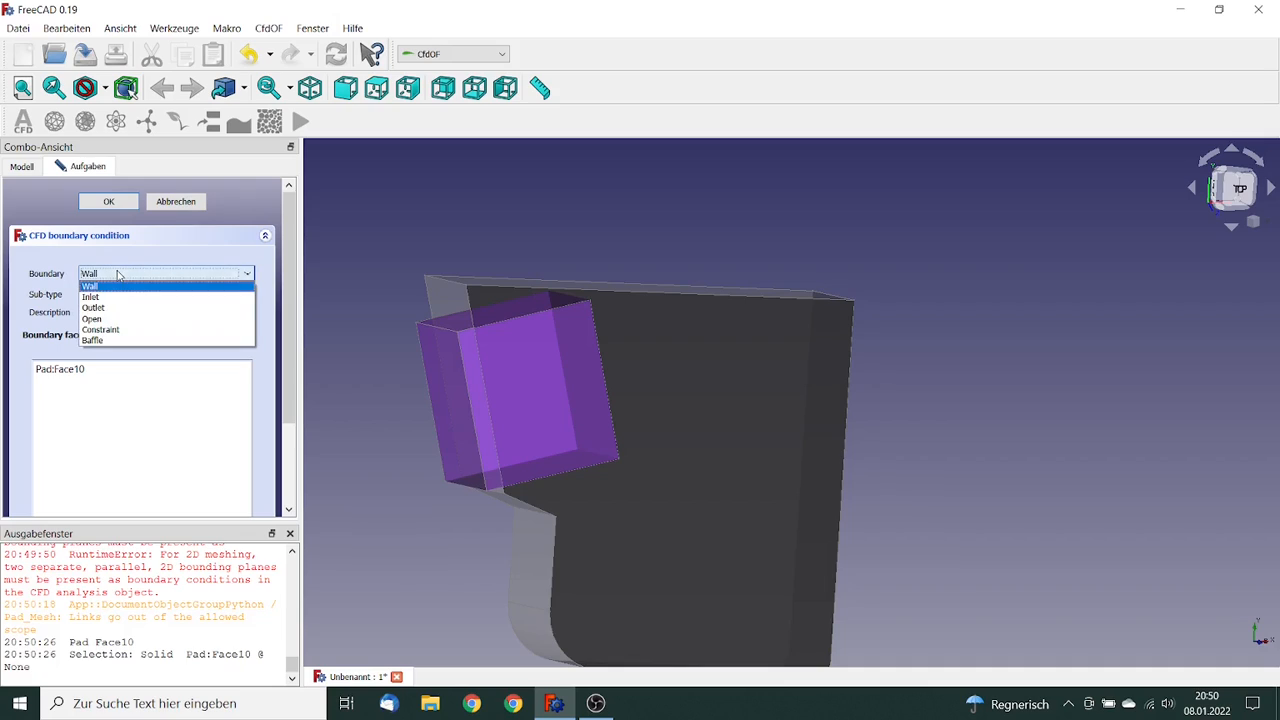
{"action": "left_click", "coordinate": [114, 330]}
{"action": "left_click", "coordinate": [116, 298]}
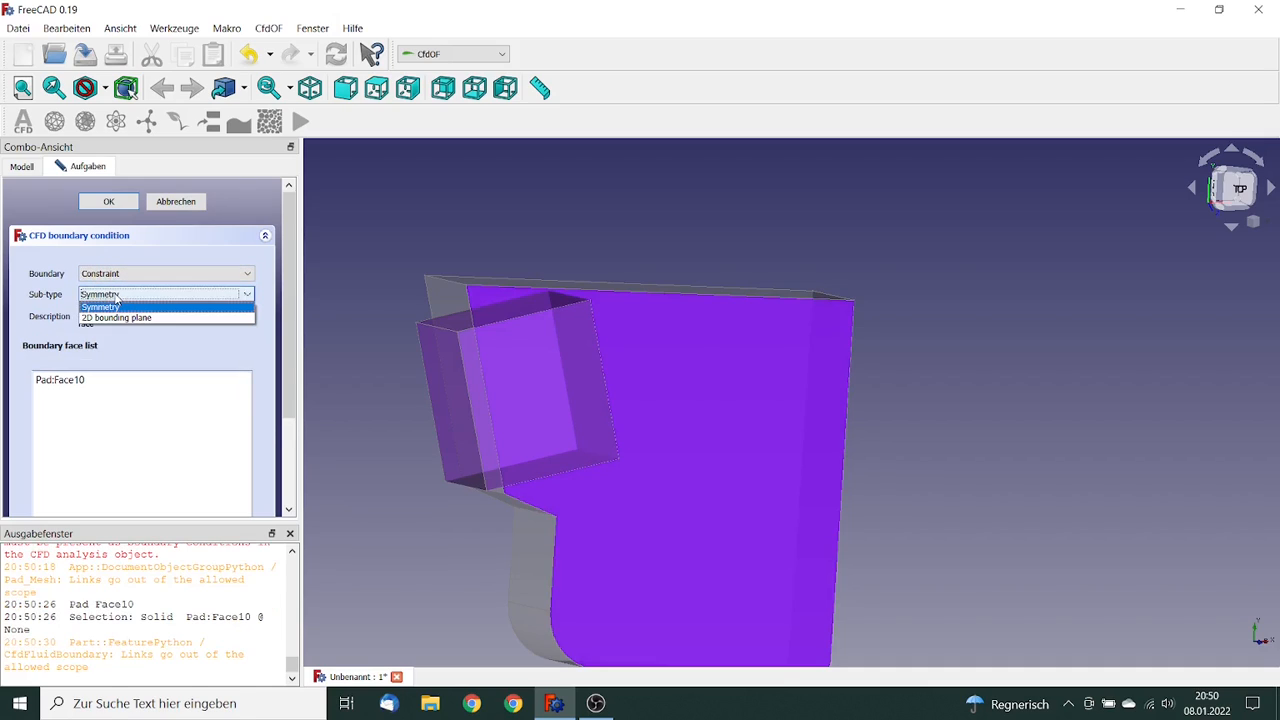
{"action": "left_click", "coordinate": [111, 316]}
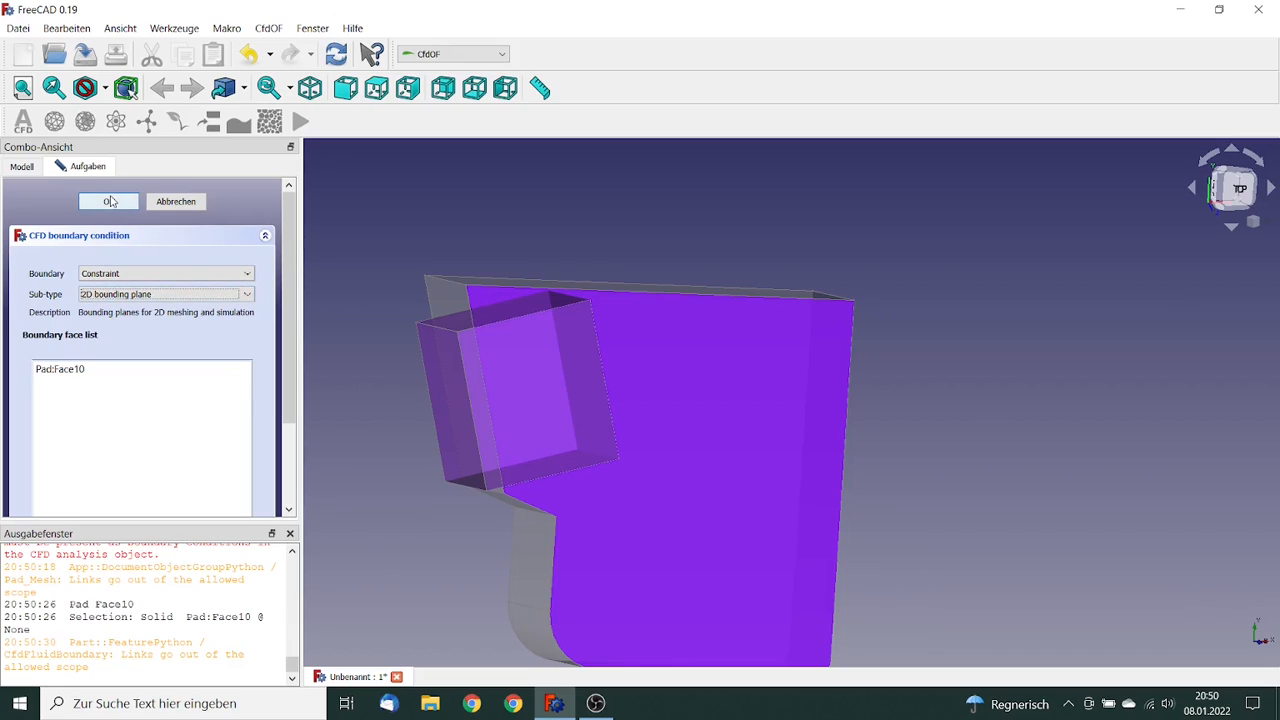
{"action": "left_click", "coordinate": [111, 203]}
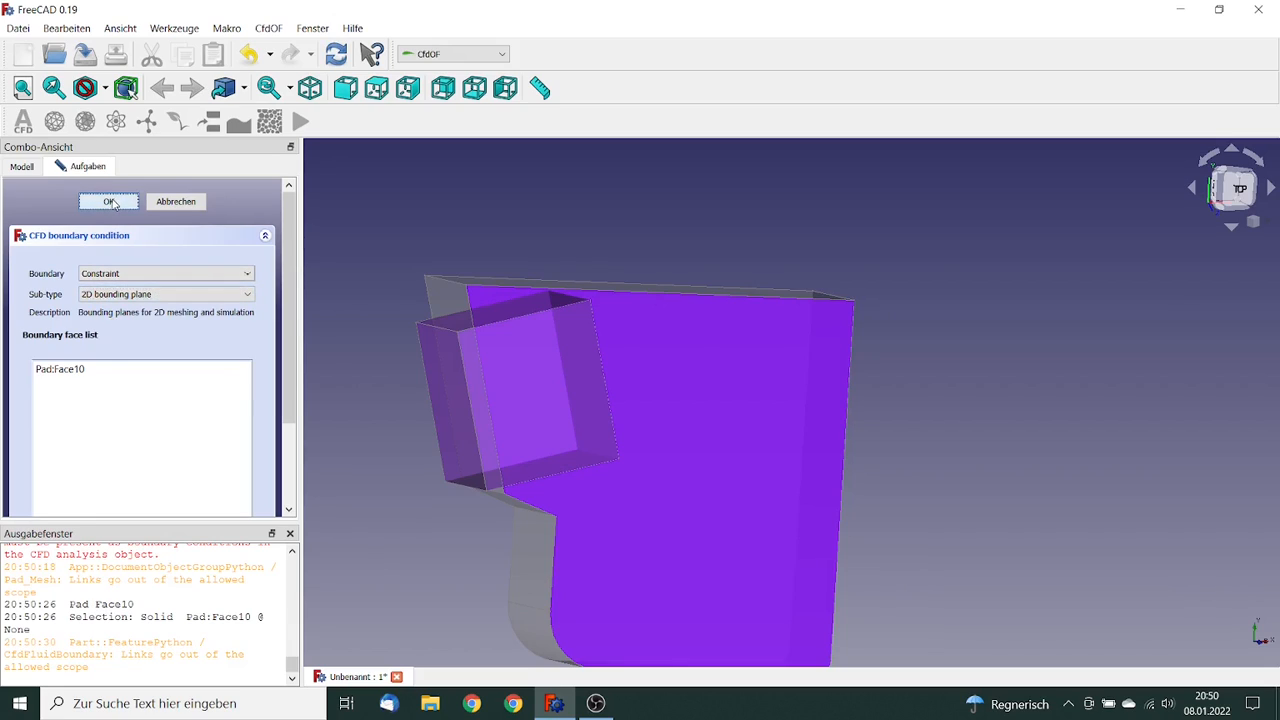
- Change the label of the new constraint boundary on the front face to Frontplate
{"action": "left_click_drag", "start_coordinate": [291, 231], "coordinate": [292, 296]}
{"action": "left_click", "coordinate": [100, 324]}
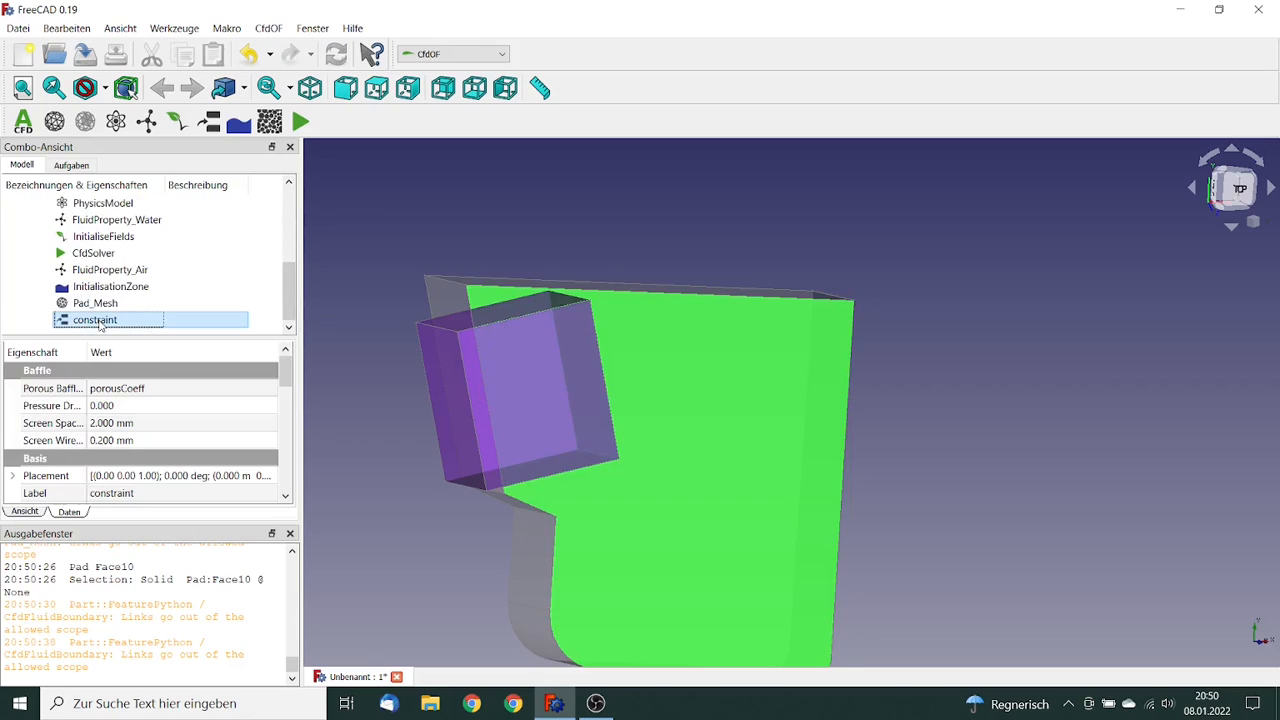
{"action": "left_click", "coordinate": [38, 494]}
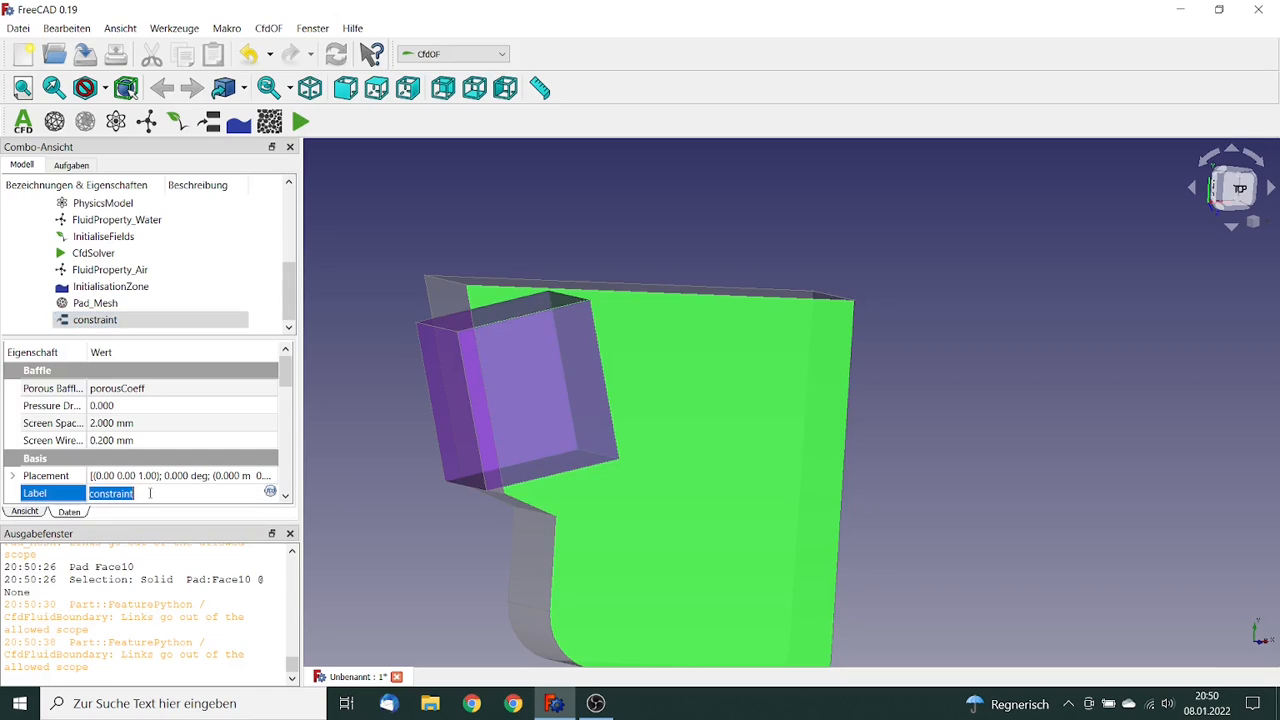
{"action": "type", "text": "Front"}
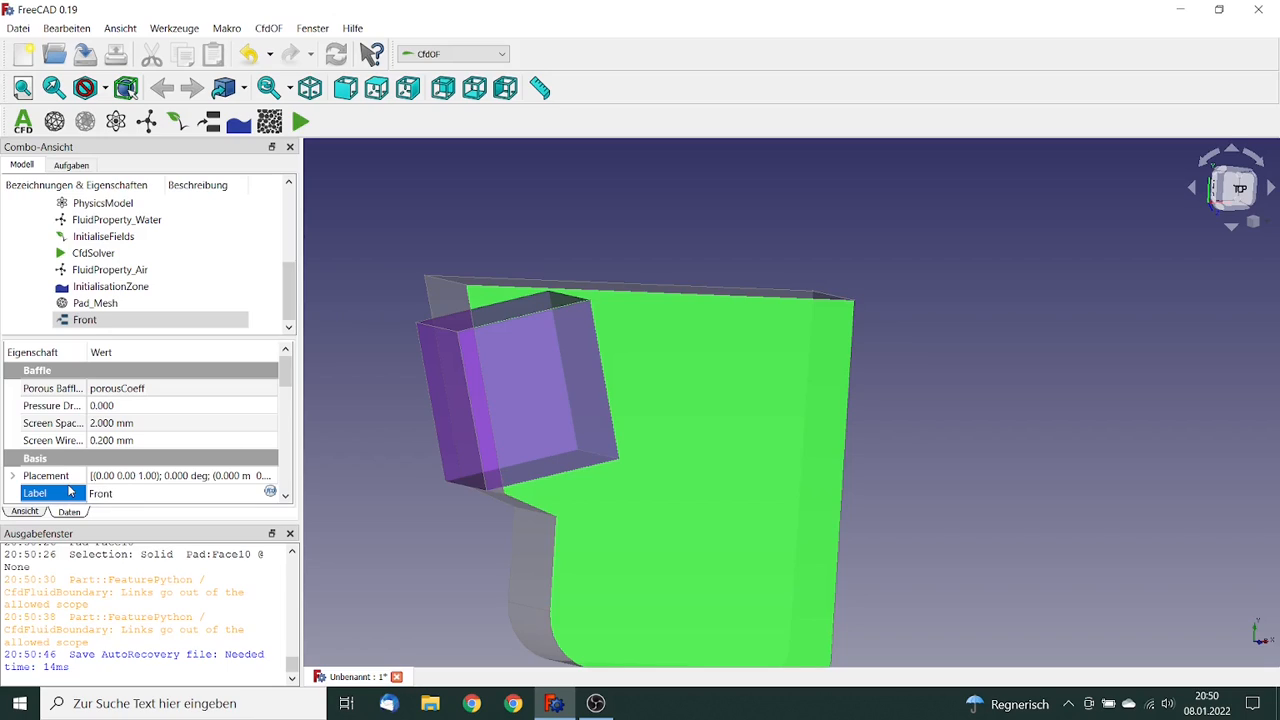
{"action": "type", "text": "plate"}
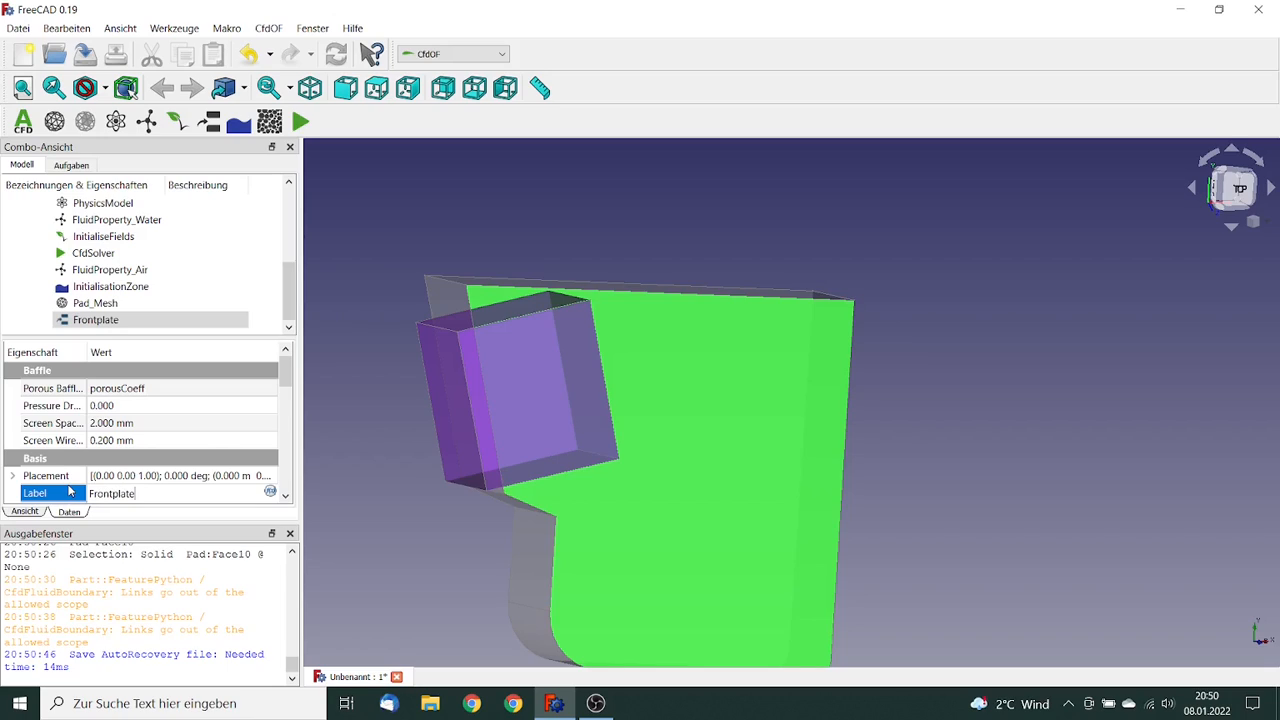
{"action": "key", "text": "Tab"}
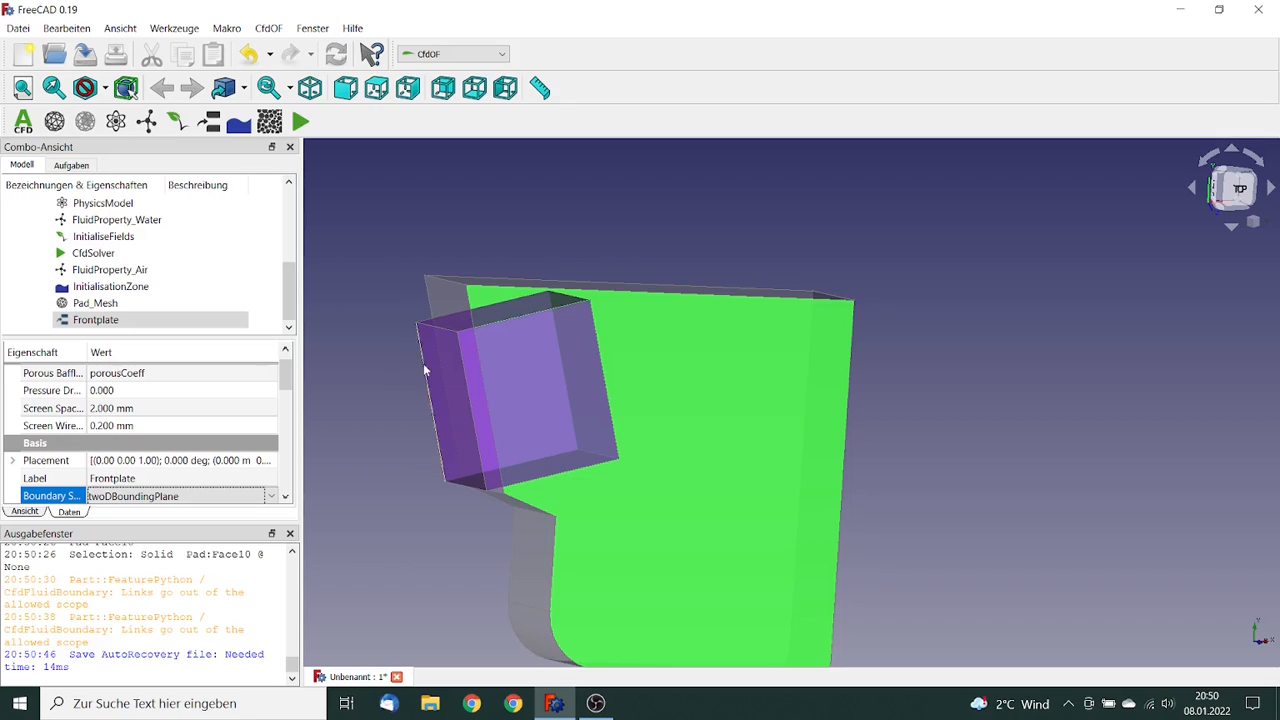
- Add a Constraint boundary condition with sub-type 2D bounding plane on the larger body's opposite rear face (Pad:Face9)
{"action": "left_click", "coordinate": [504, 221]}
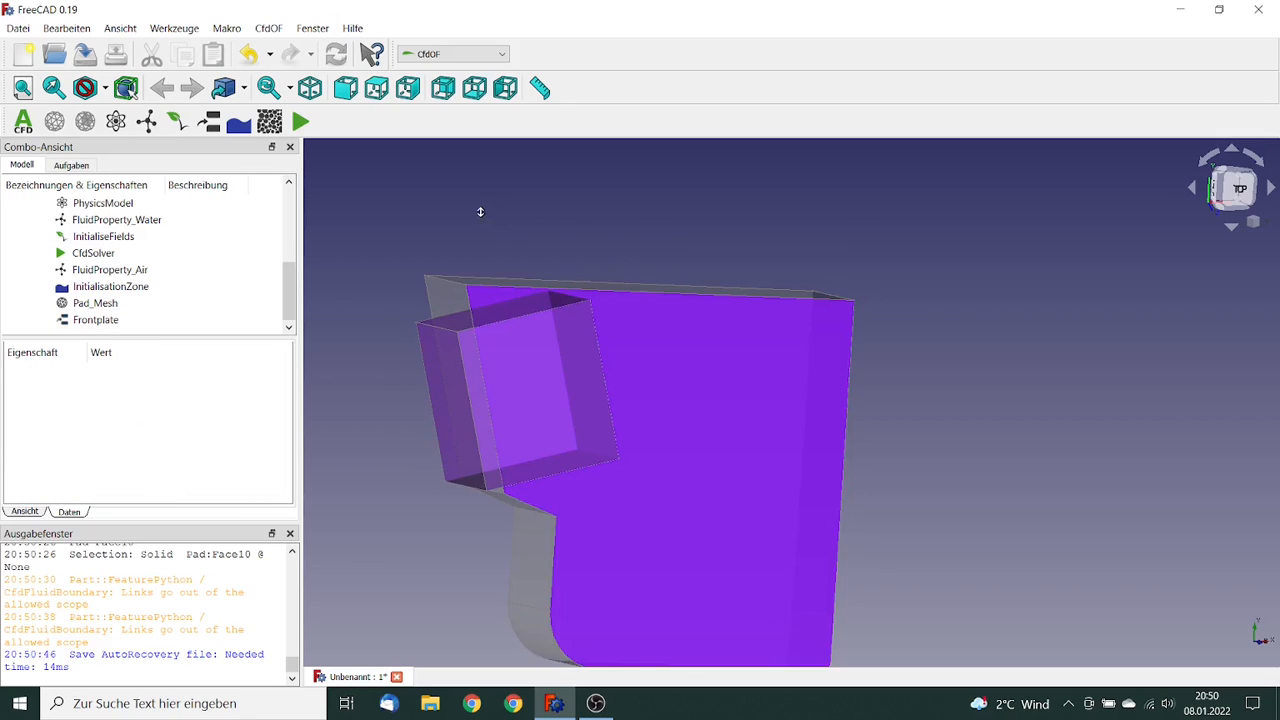
{"action": "middle_click_drag", "start_coordinate": [479, 211], "coordinate": [557, 237]}
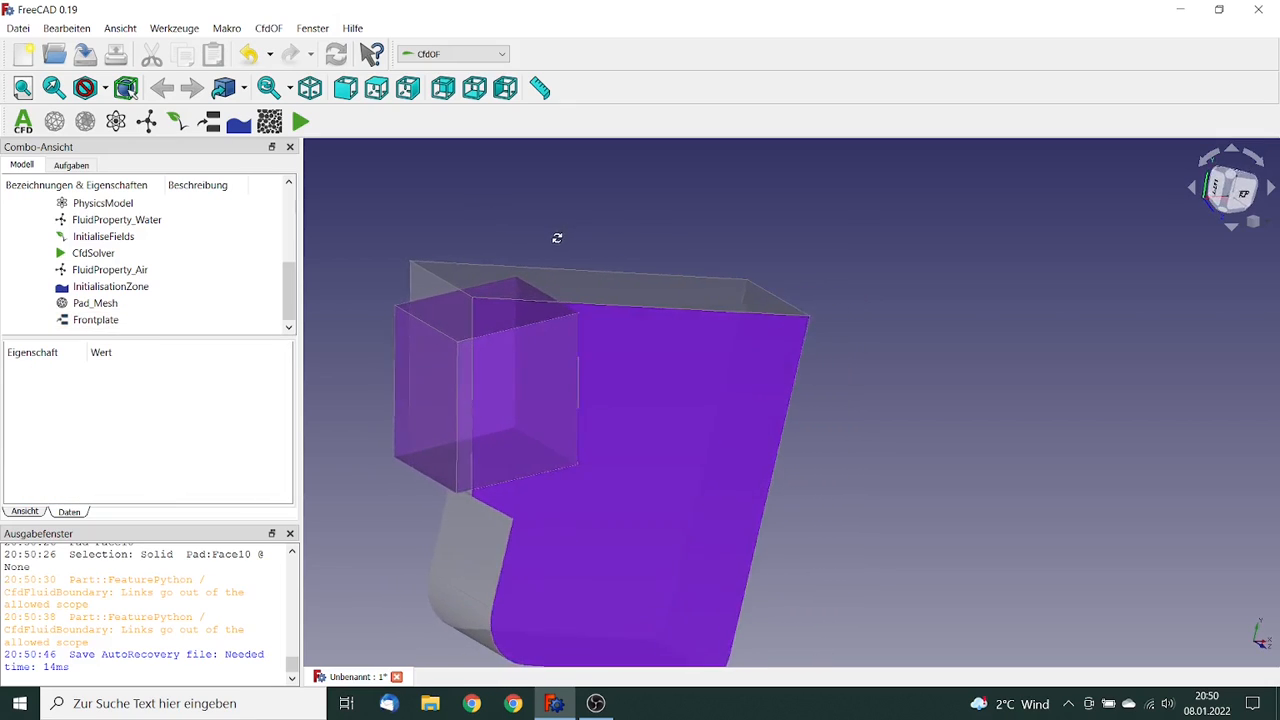
{"action": "right_click", "coordinate": [562, 402]}
{"action": "left_click", "coordinate": [554, 386]}
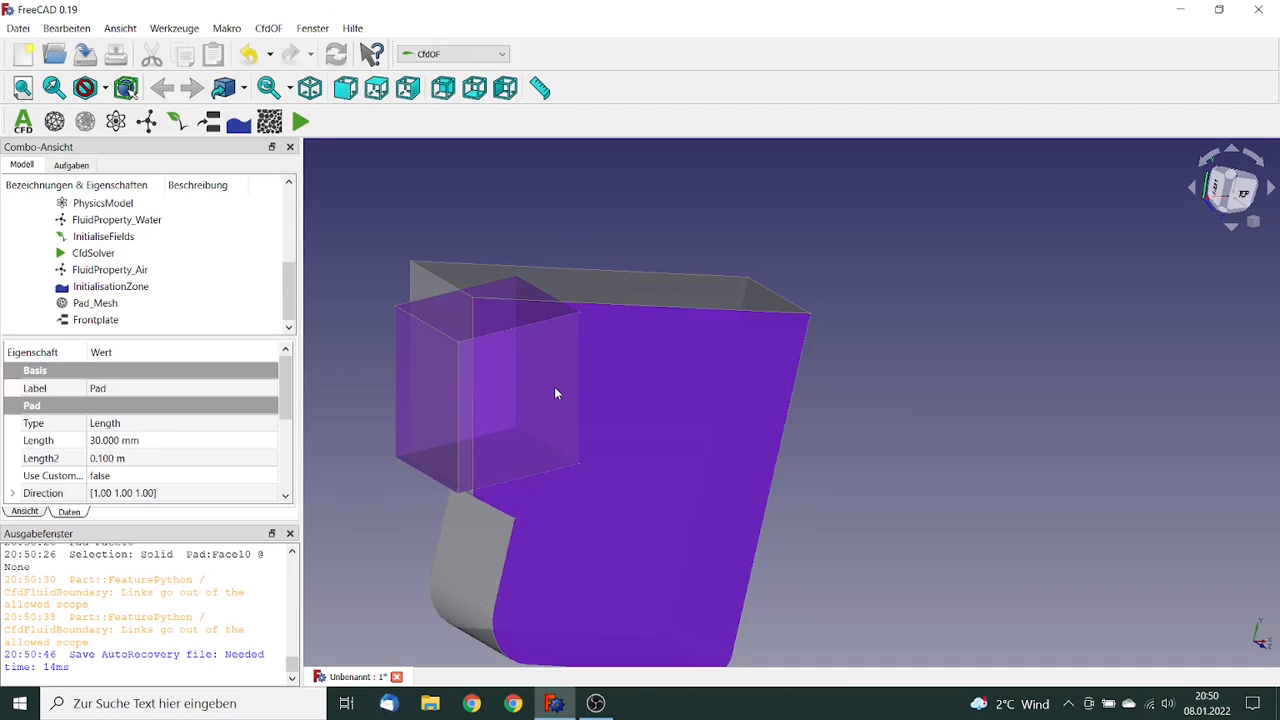
{"action": "middle_click_drag", "start_coordinate": [554, 386], "coordinate": [402, 357]}
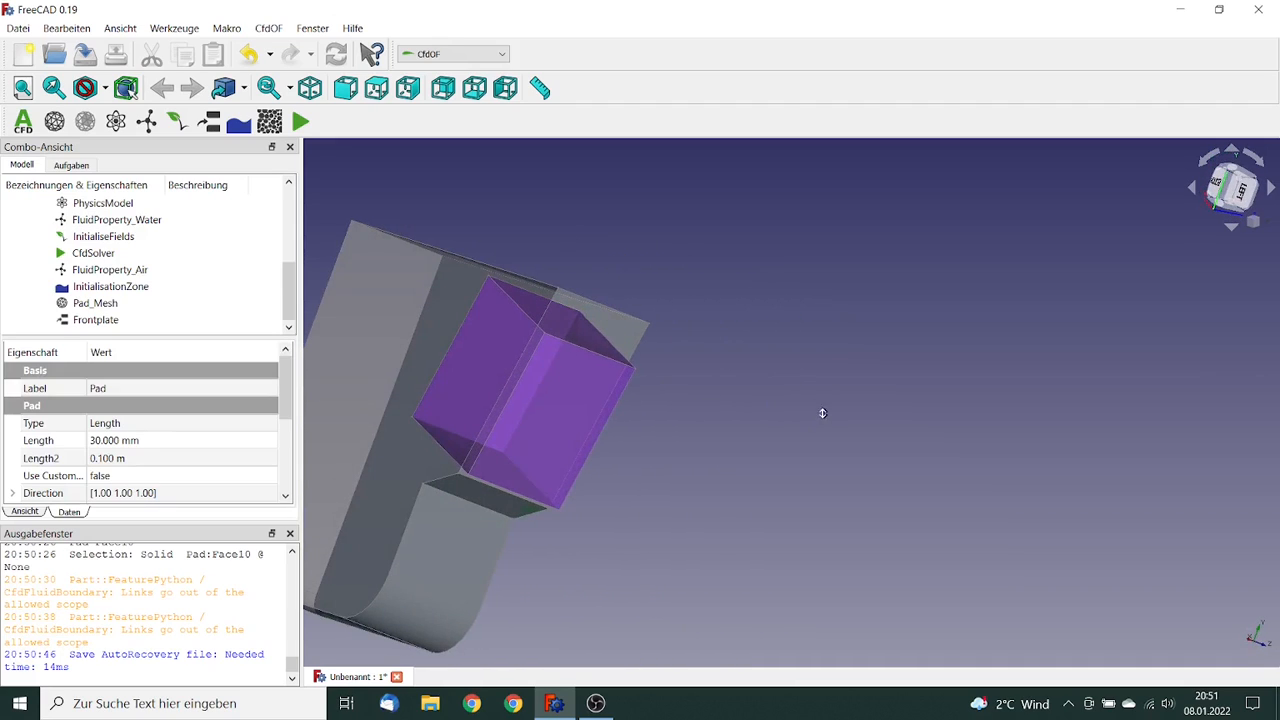
{"action": "left_click", "coordinate": [381, 352]}
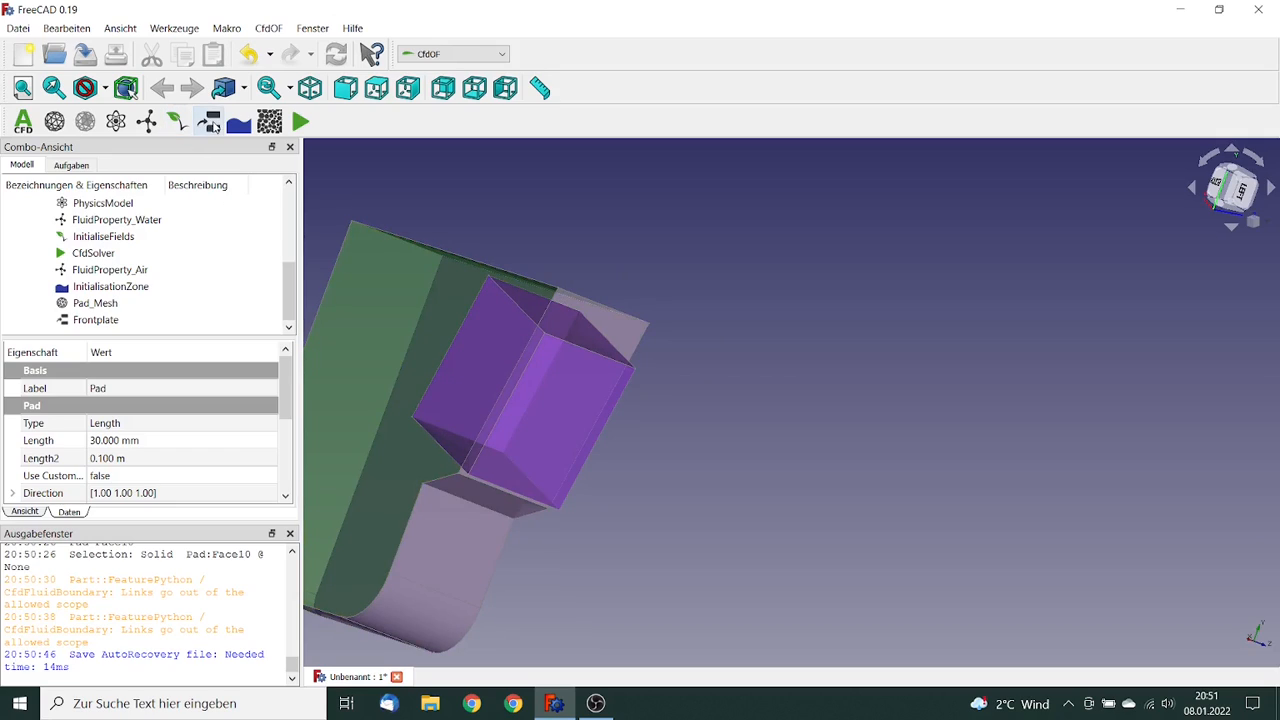
{"action": "left_click", "coordinate": [210, 122]}
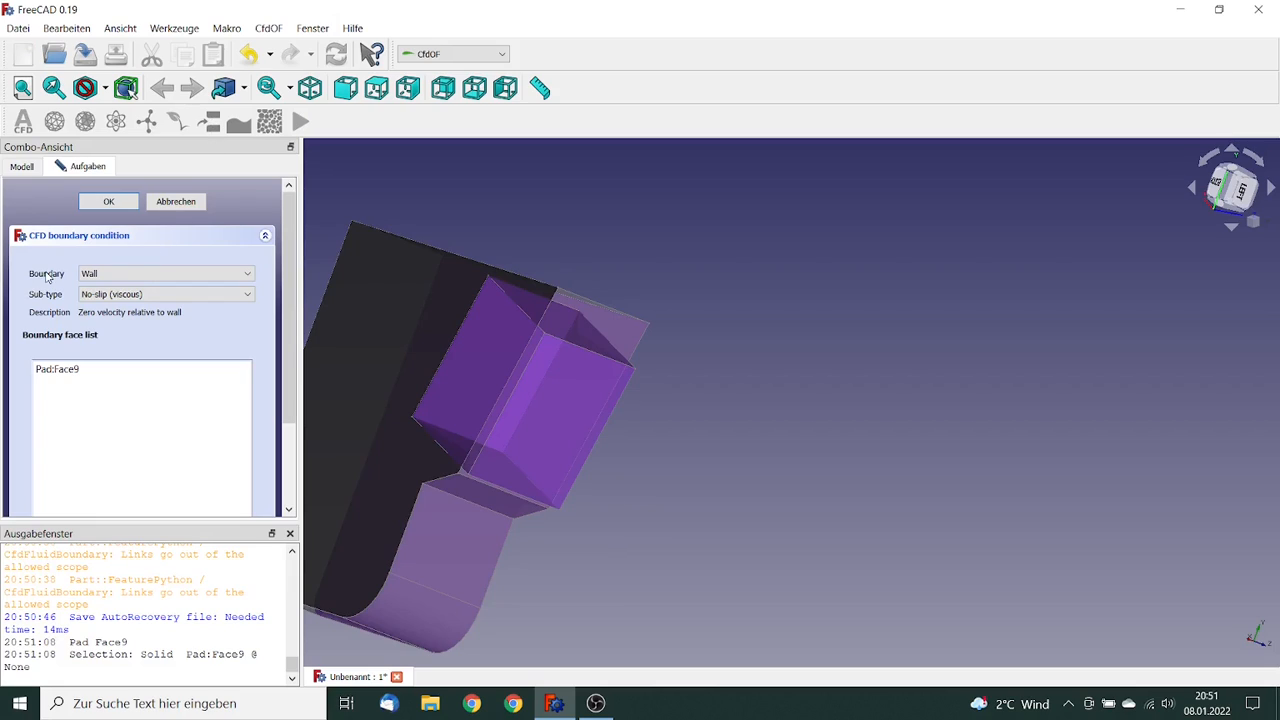
{"action": "left_click", "coordinate": [115, 273]}
{"action": "left_click", "coordinate": [100, 329]}
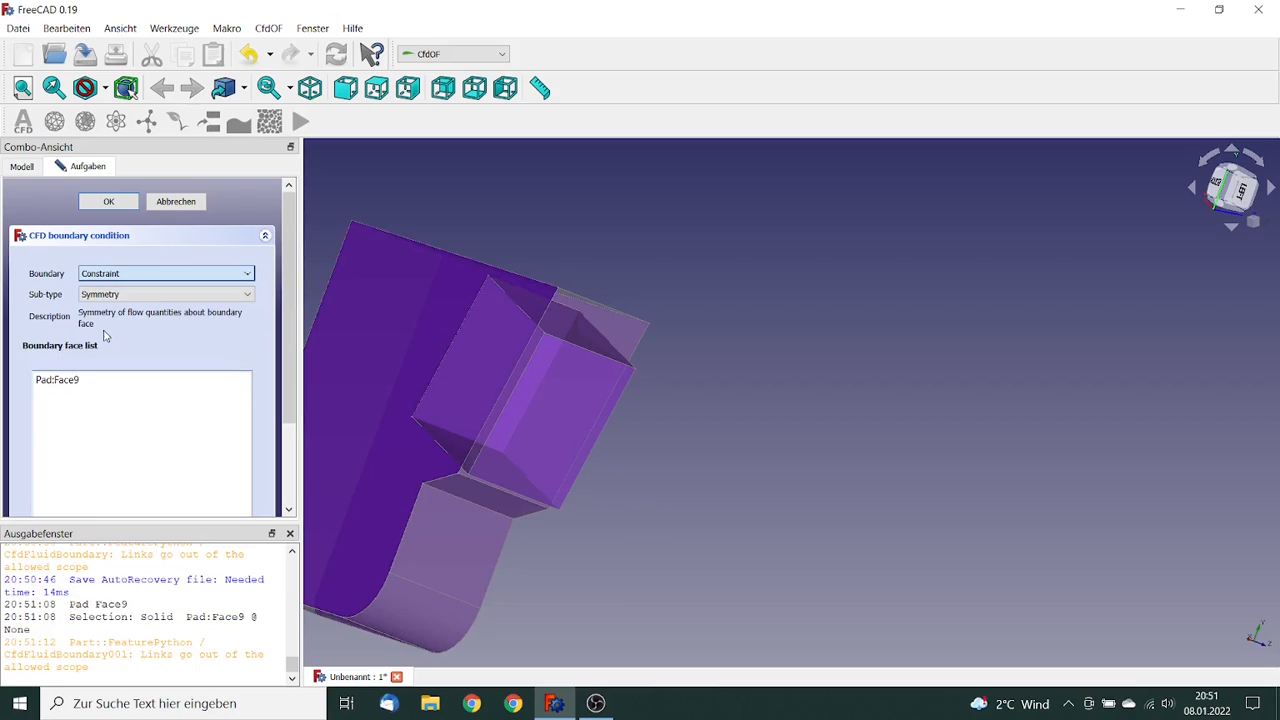
{"action": "left_click", "coordinate": [117, 296]}
{"action": "left_click", "coordinate": [116, 318]}
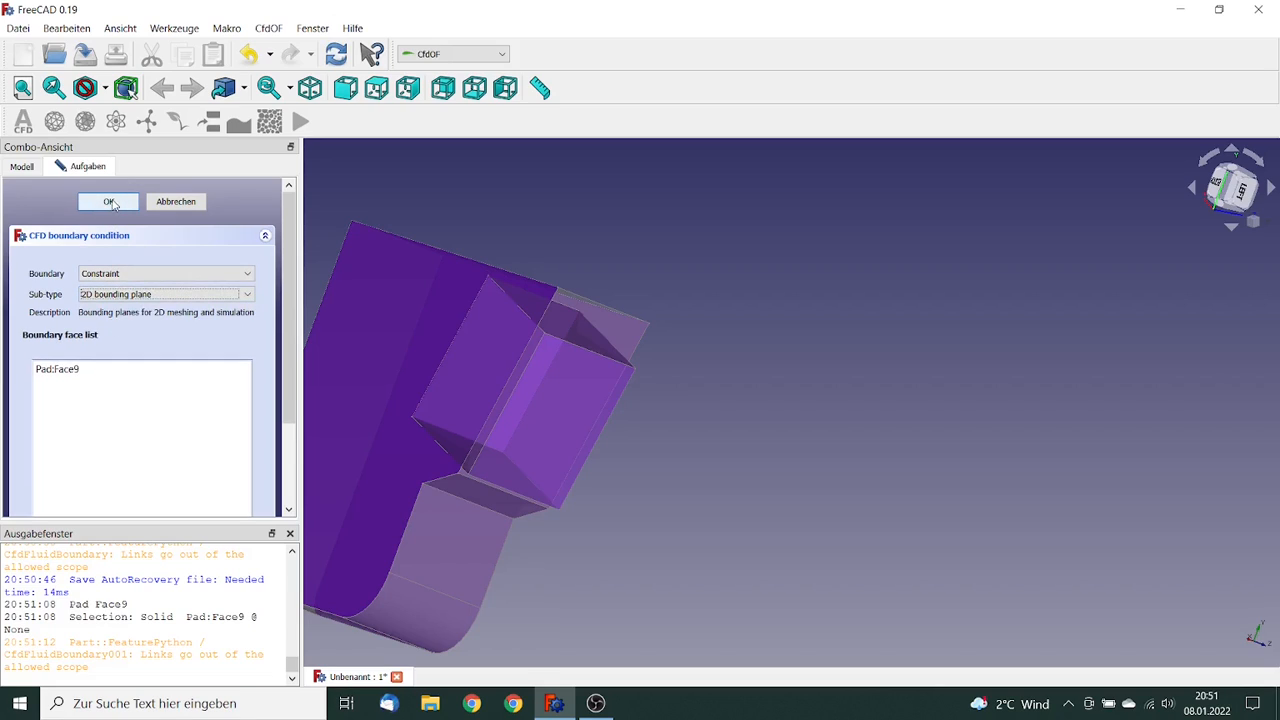
{"action": "left_click", "coordinate": [110, 202]}
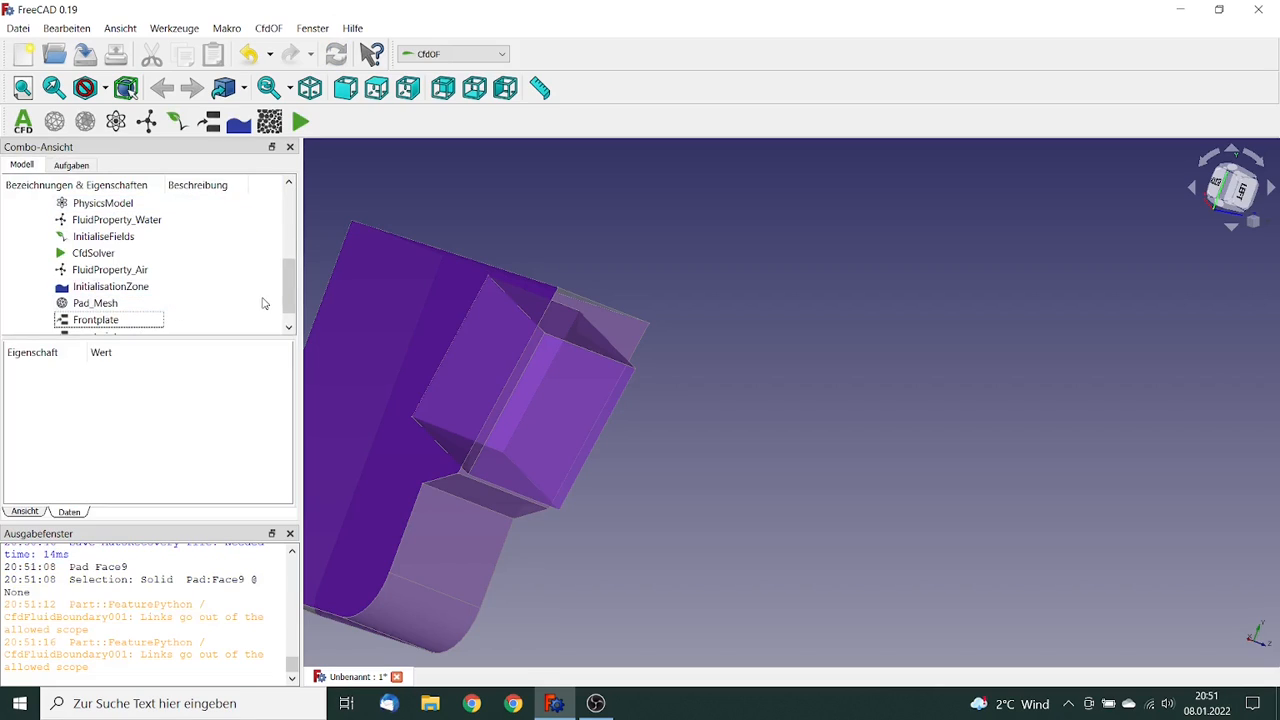
- Change the label of the rear face's constraint boundary to Backside
{"action": "scroll", "coordinate": [258, 305], "scroll_direction": "down", "scroll_amount": 1}
{"action": "left_click", "coordinate": [113, 322]}
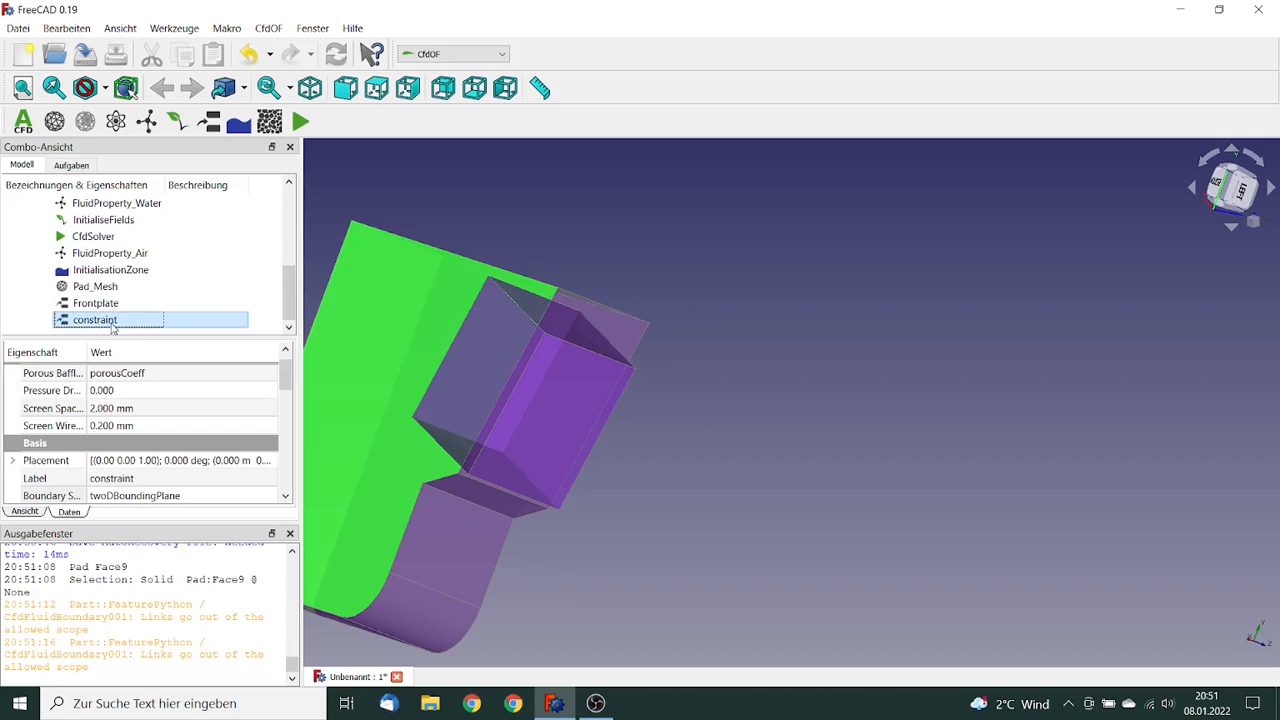
{"action": "left_click", "coordinate": [109, 478]}
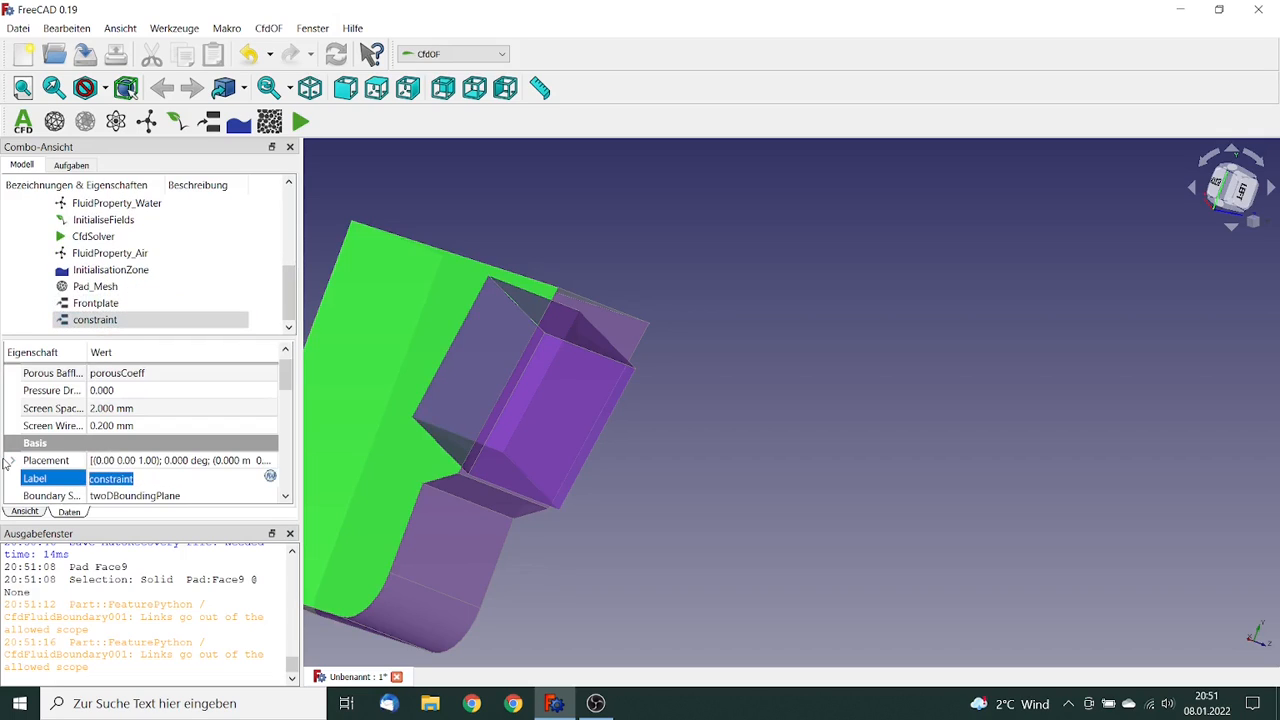
{"action": "type", "text": "Backside"}
{"action": "key", "text": "Tab"}
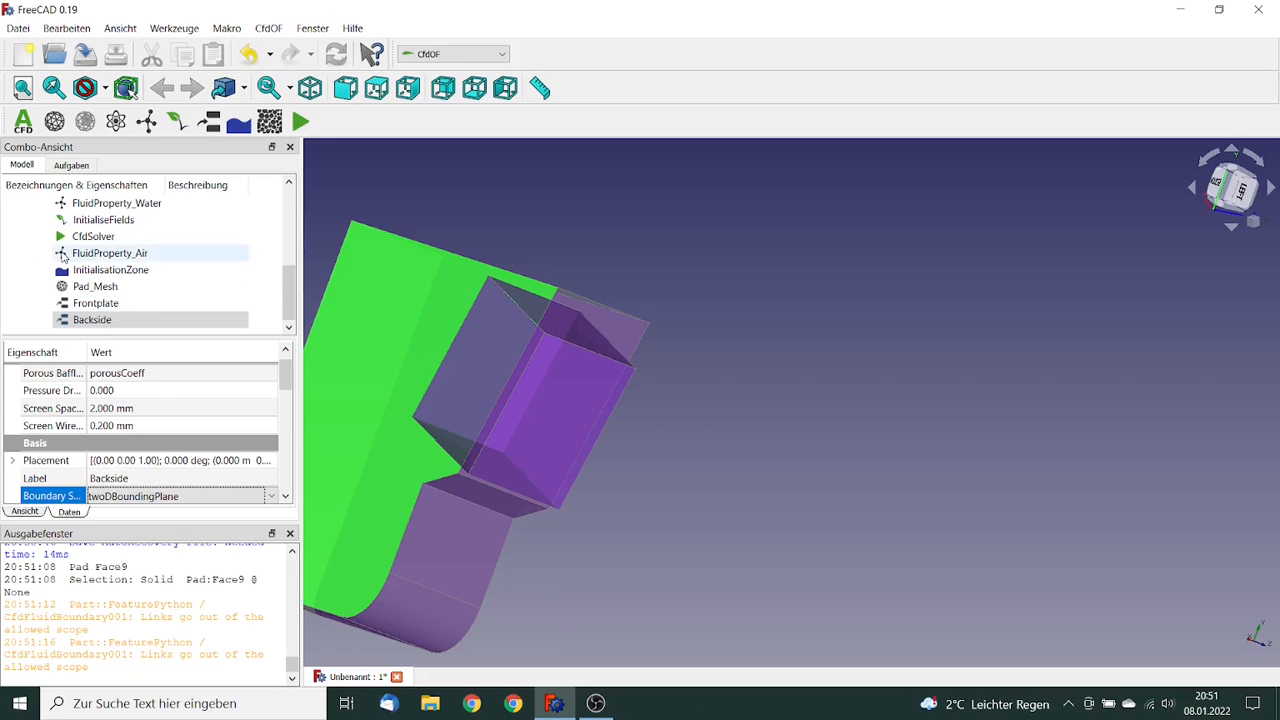
- Rename the Frontplate boundary condition to Frontside and clear the selection
{"action": "left_click", "coordinate": [95, 303]}
{"action": "left_click", "coordinate": [122, 480]}
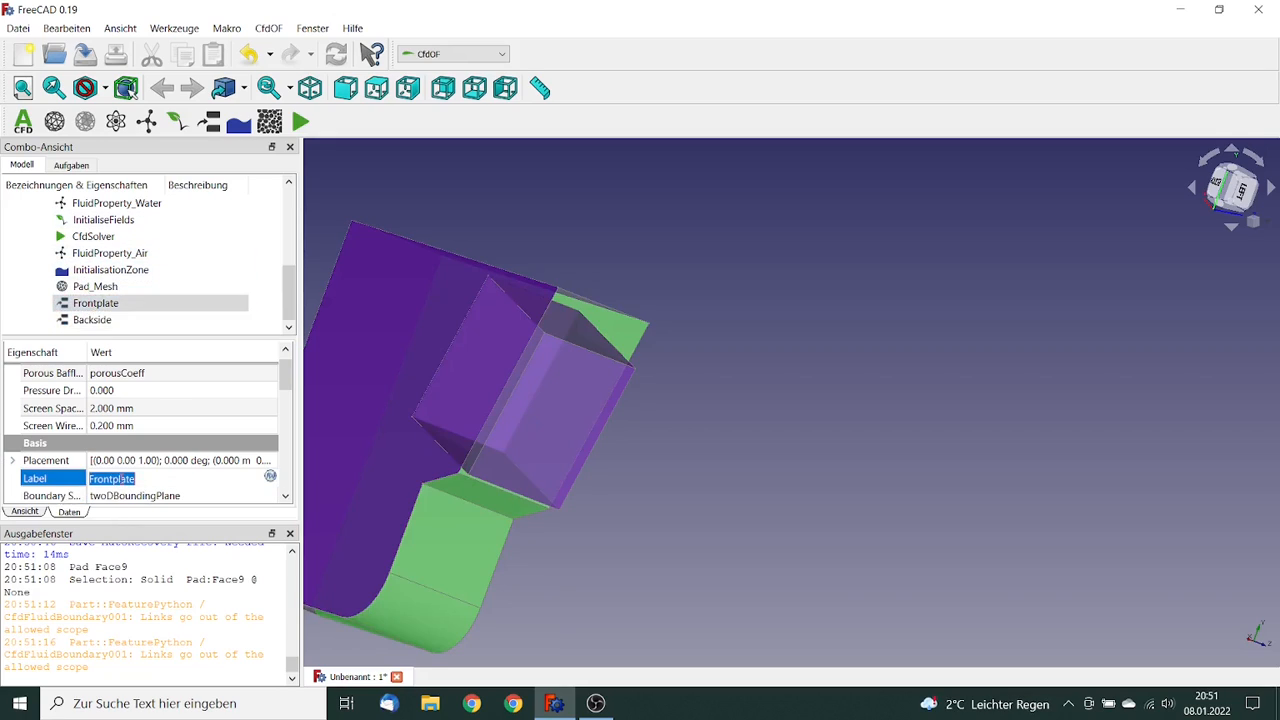
{"action": "left_click_drag", "start_coordinate": [112, 478], "coordinate": [168, 477]}
{"action": "type", "text": "side"}
{"action": "key", "text": "Tab"}
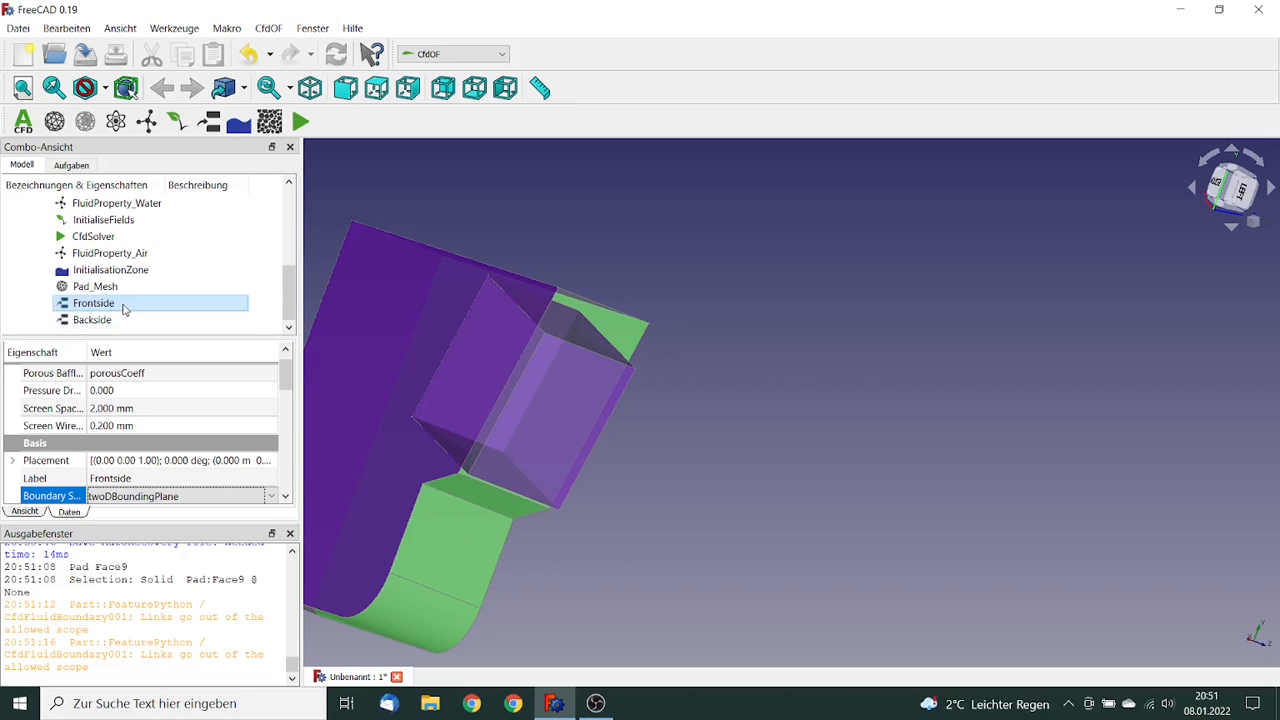
{"action": "left_click", "coordinate": [728, 381]}
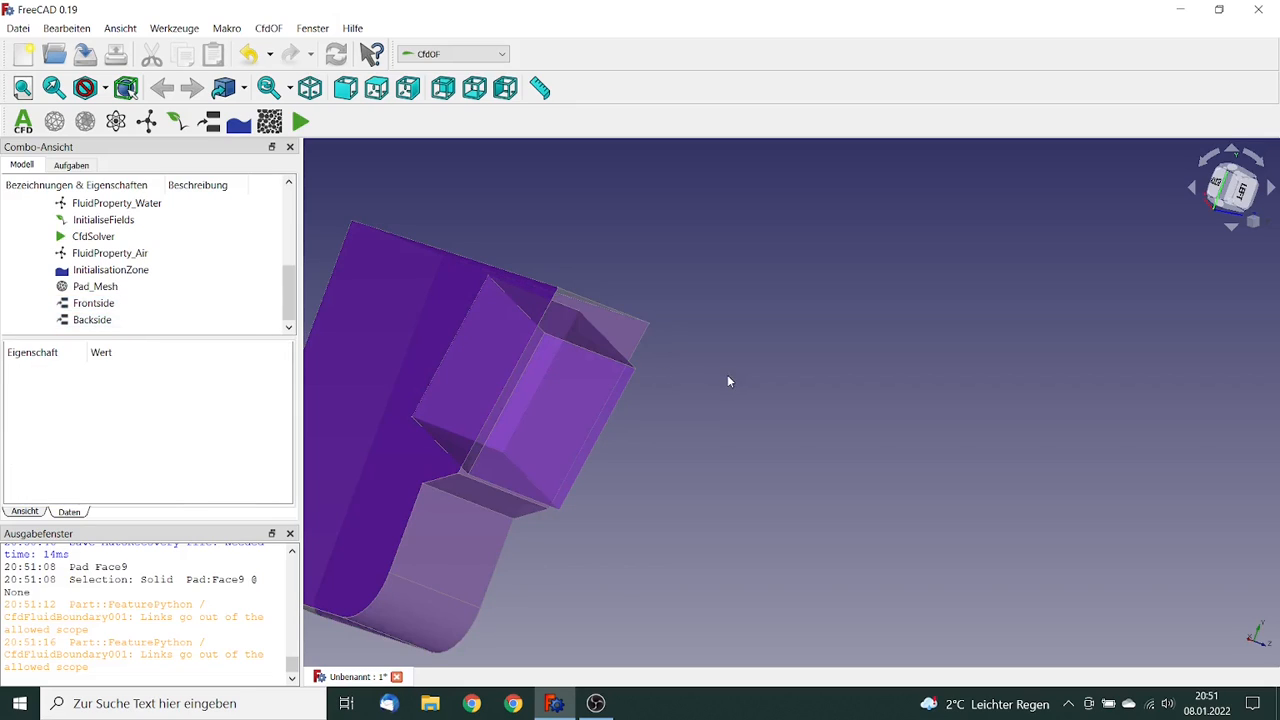
{"action": "middle_click_drag", "start_coordinate": [728, 377], "coordinate": [571, 385]}
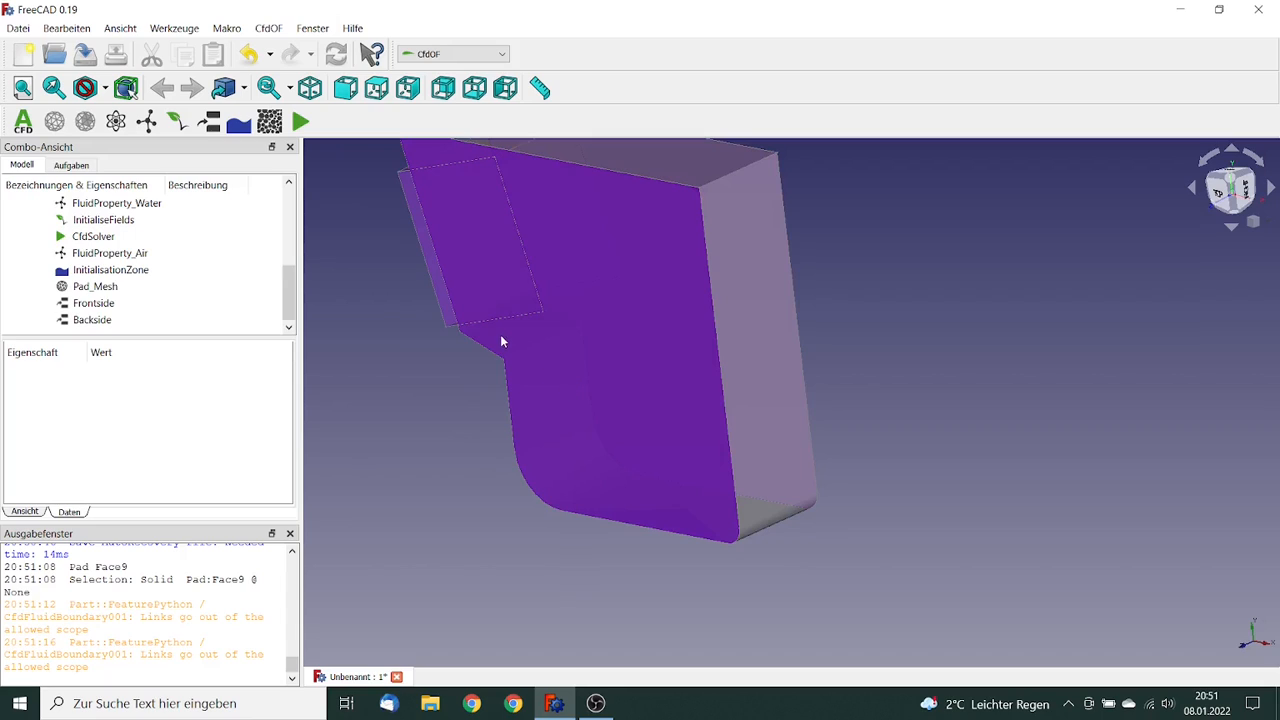
{"action": "middle_click_drag", "start_coordinate": [502, 342], "coordinate": [595, 281]}
{"action": "right_click", "coordinate": [823, 446]}
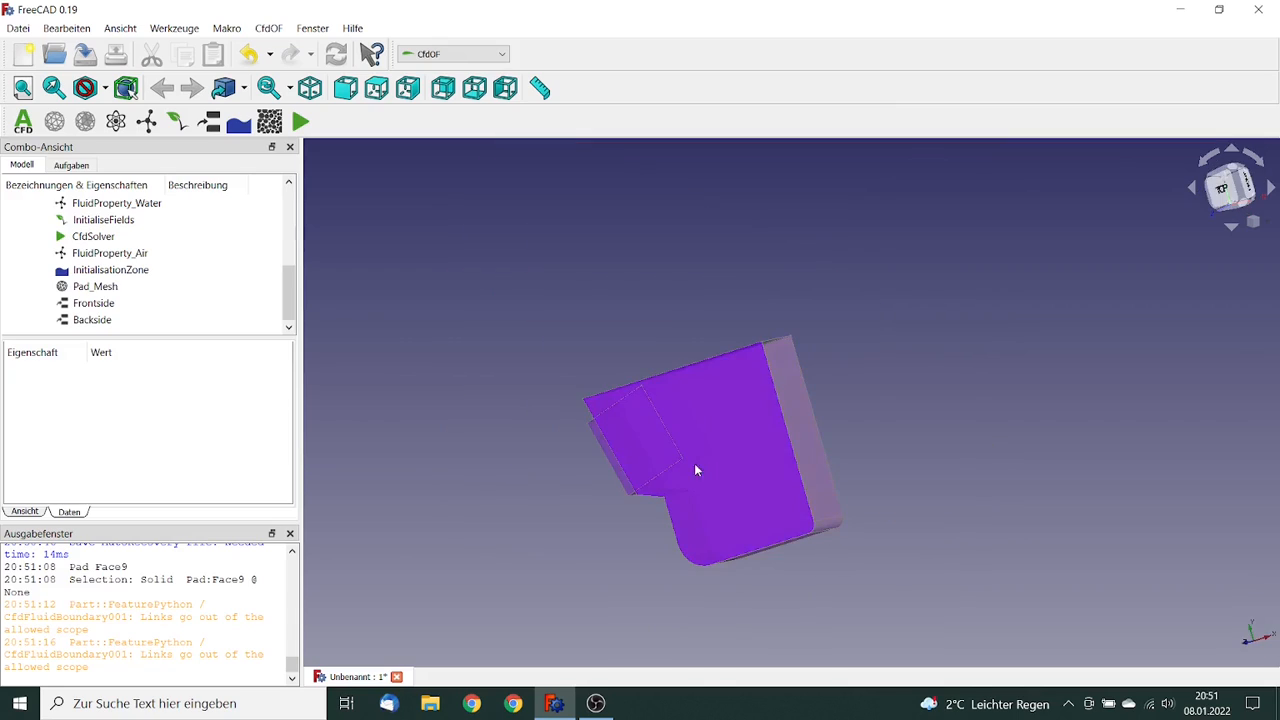
{"action": "scroll", "coordinate": [697, 470], "scroll_direction": "up", "scroll_amount": 8}
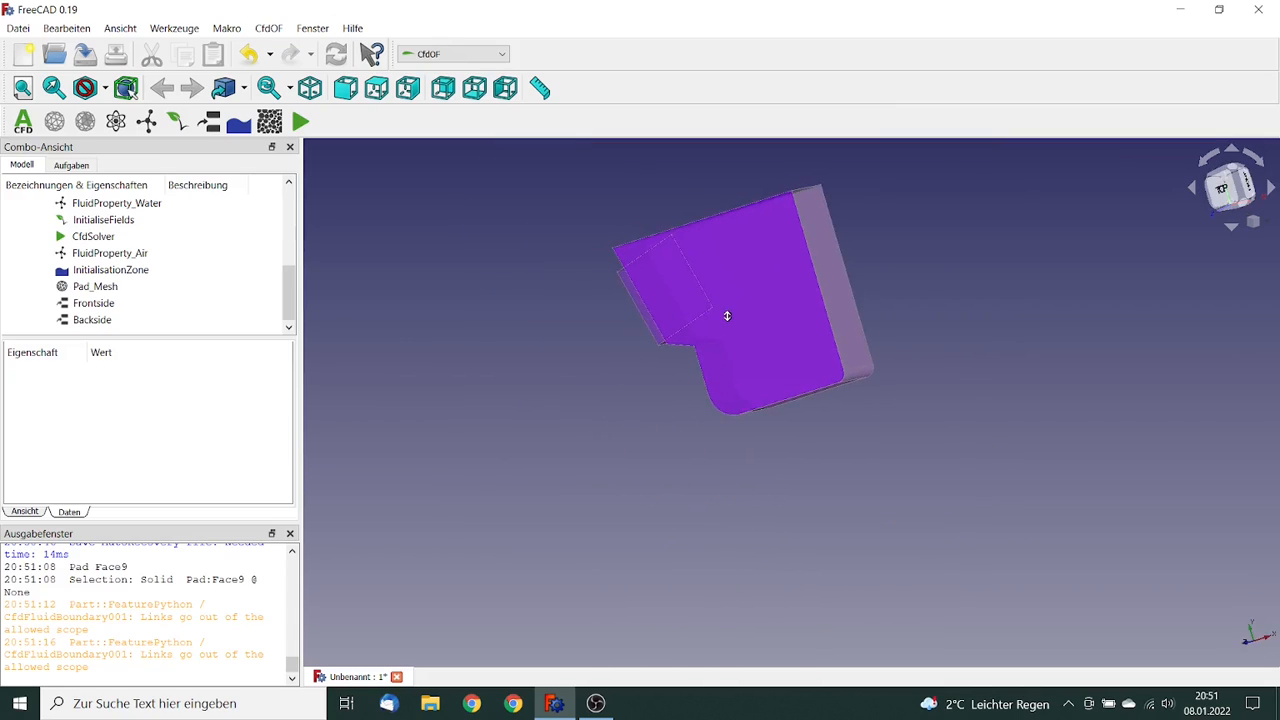
{"action": "middle_click_drag", "start_coordinate": [740, 268], "coordinate": [846, 525]}
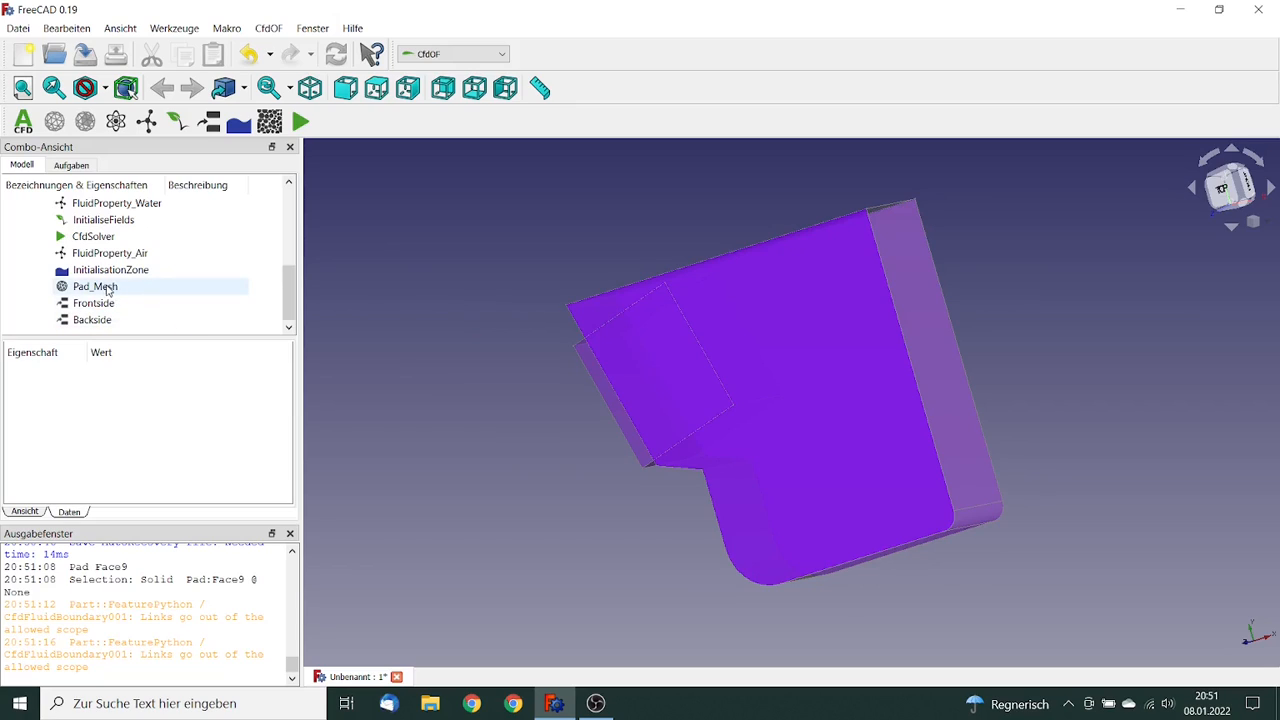
- Reopen Pad_Mesh, write its 2D gmsh mesh case, check the status output and run the mesher
{"action": "double_click", "coordinate": [109, 290]}
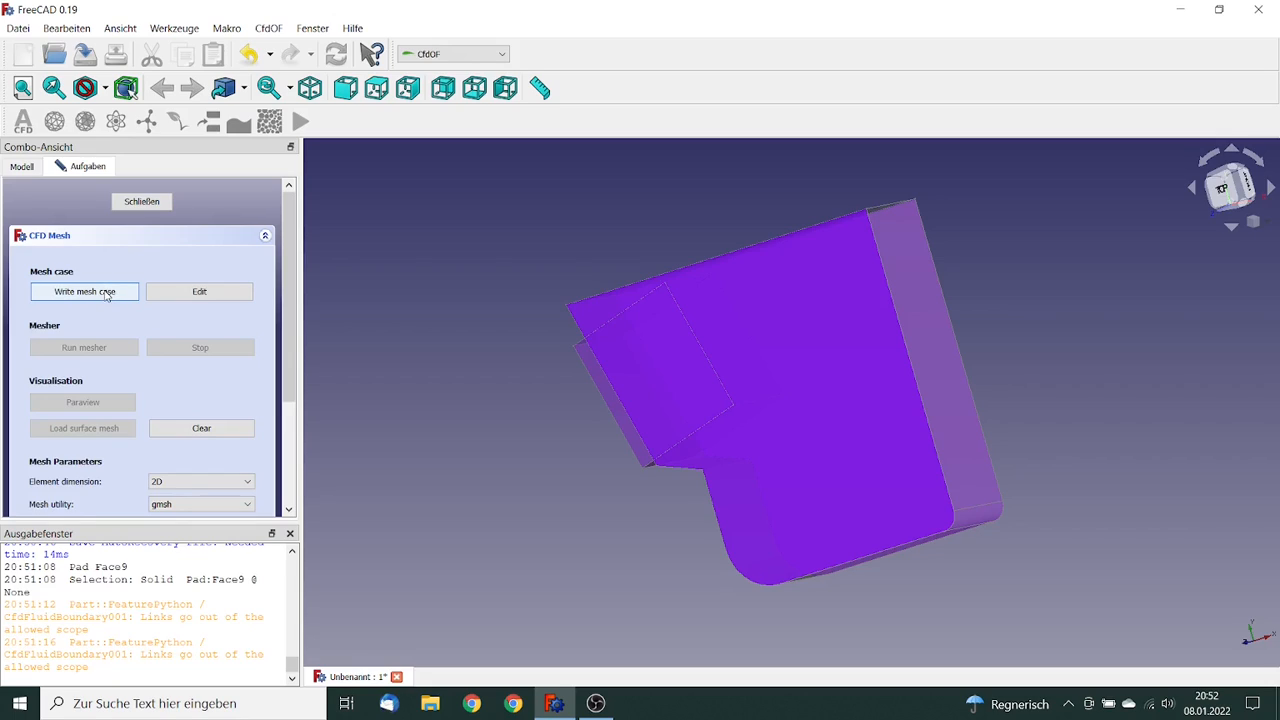
{"action": "left_click", "coordinate": [106, 292]}
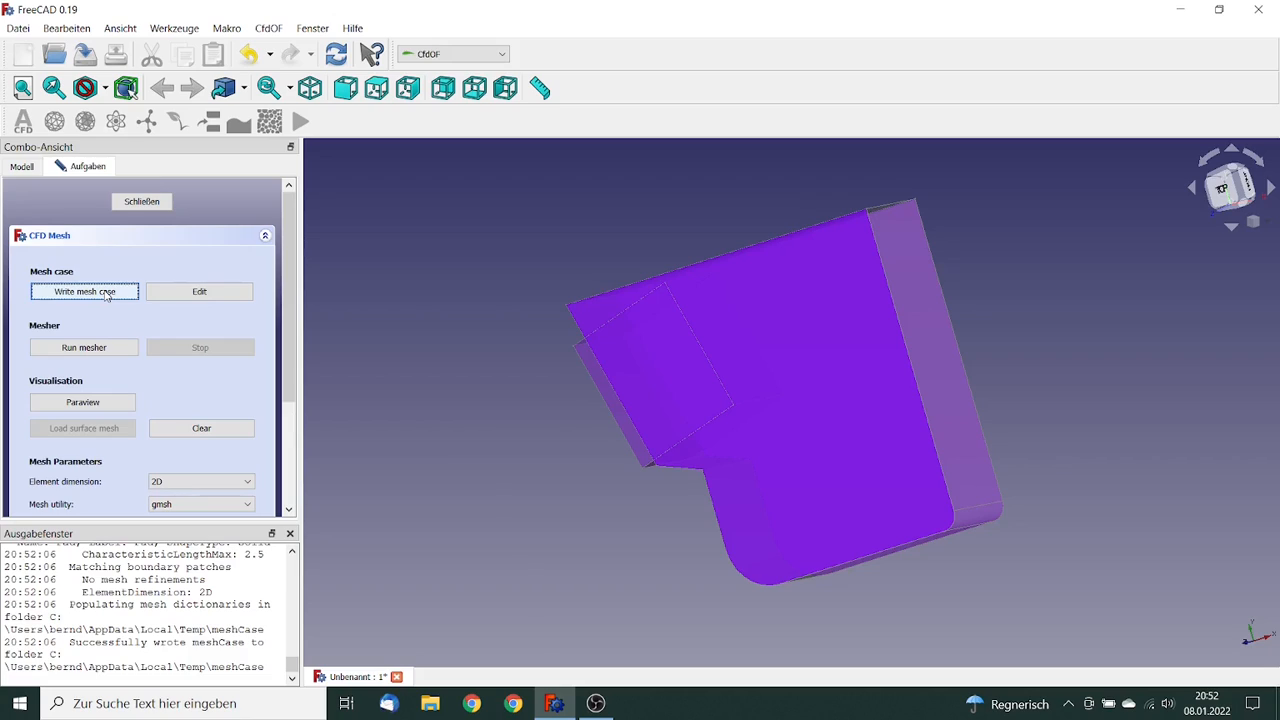
{"action": "left_click_drag", "start_coordinate": [292, 284], "coordinate": [296, 407]}
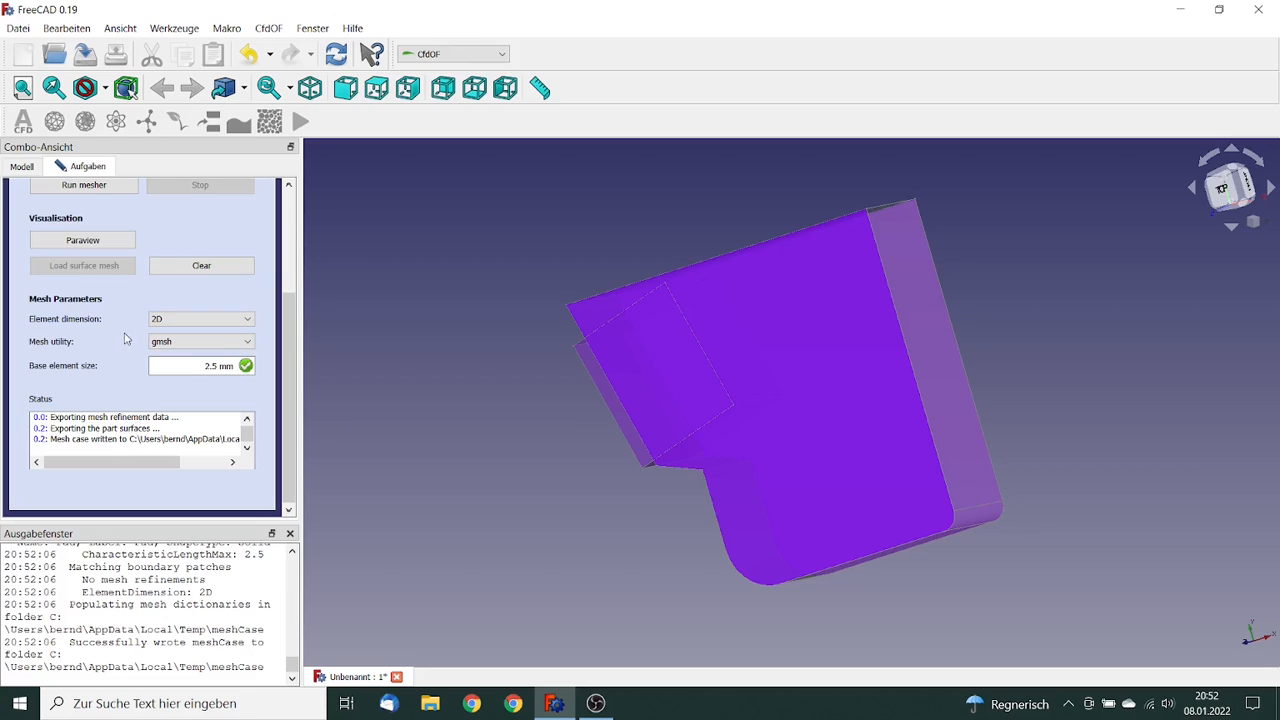
{"action": "scroll", "coordinate": [283, 310], "scroll_direction": "up", "scroll_amount": 1}
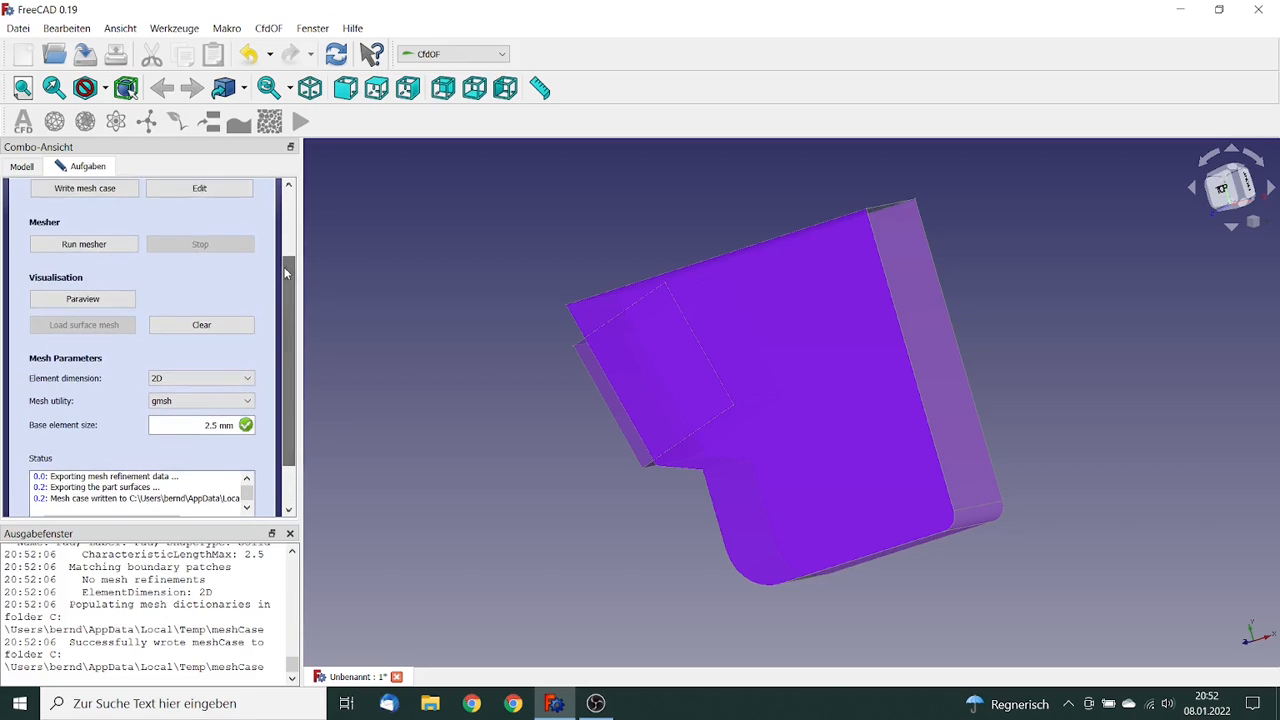
{"action": "left_click", "coordinate": [104, 247]}
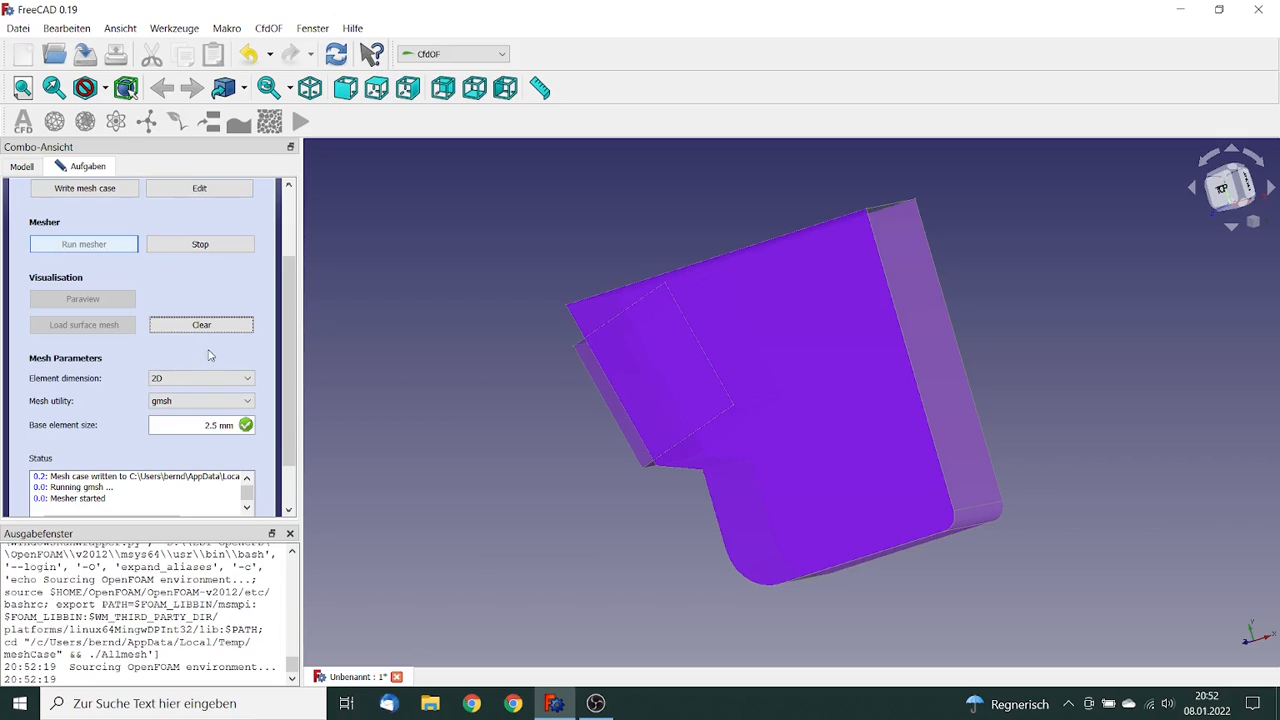
- Load the surface mesh of Pad_Mesh for display, inspect it on the body and close the mesh settings
{"action": "scroll", "coordinate": [288, 390], "scroll_direction": "down", "scroll_amount": 1}
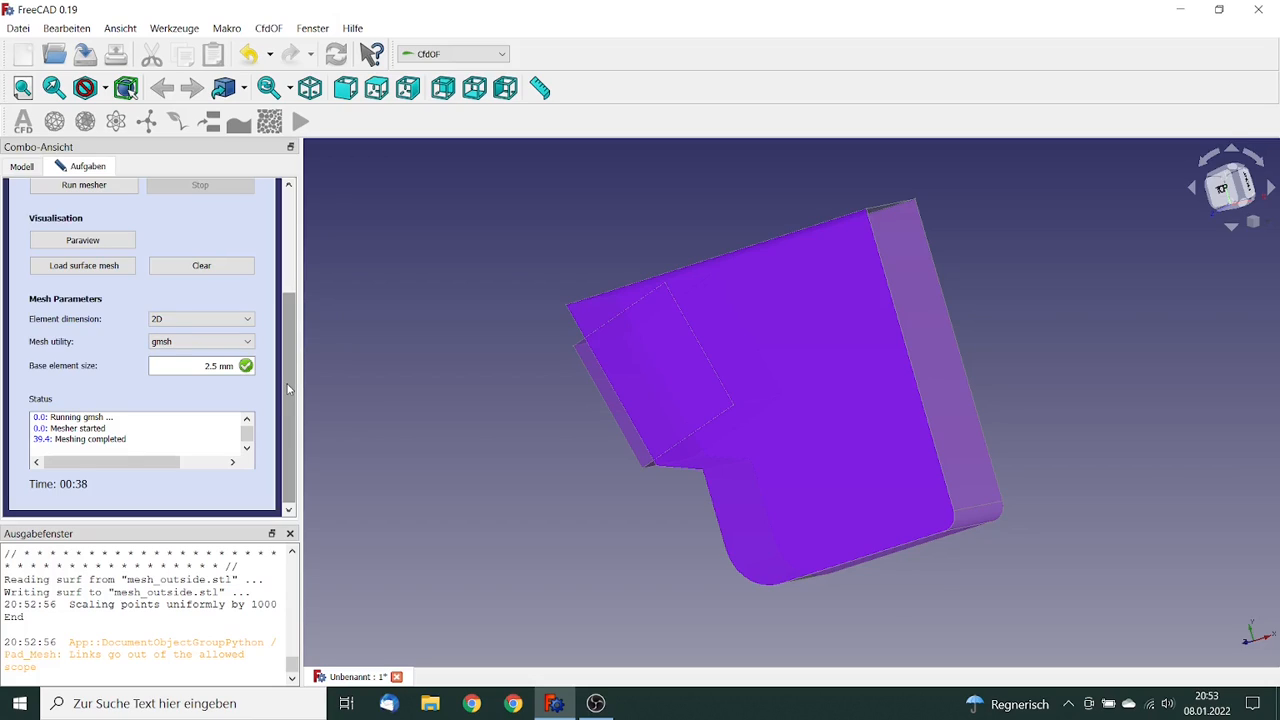
{"action": "left_click", "coordinate": [84, 265]}
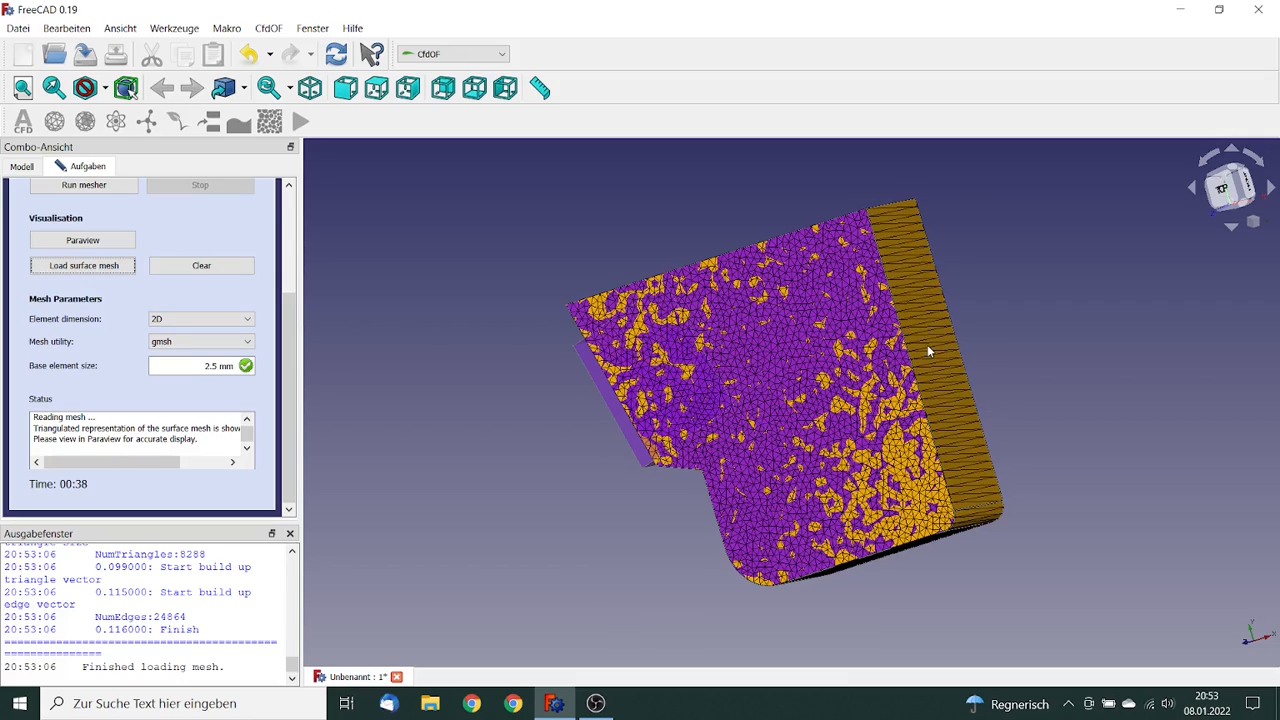
{"action": "middle_click_drag", "start_coordinate": [1043, 275], "coordinate": [1071, 323]}
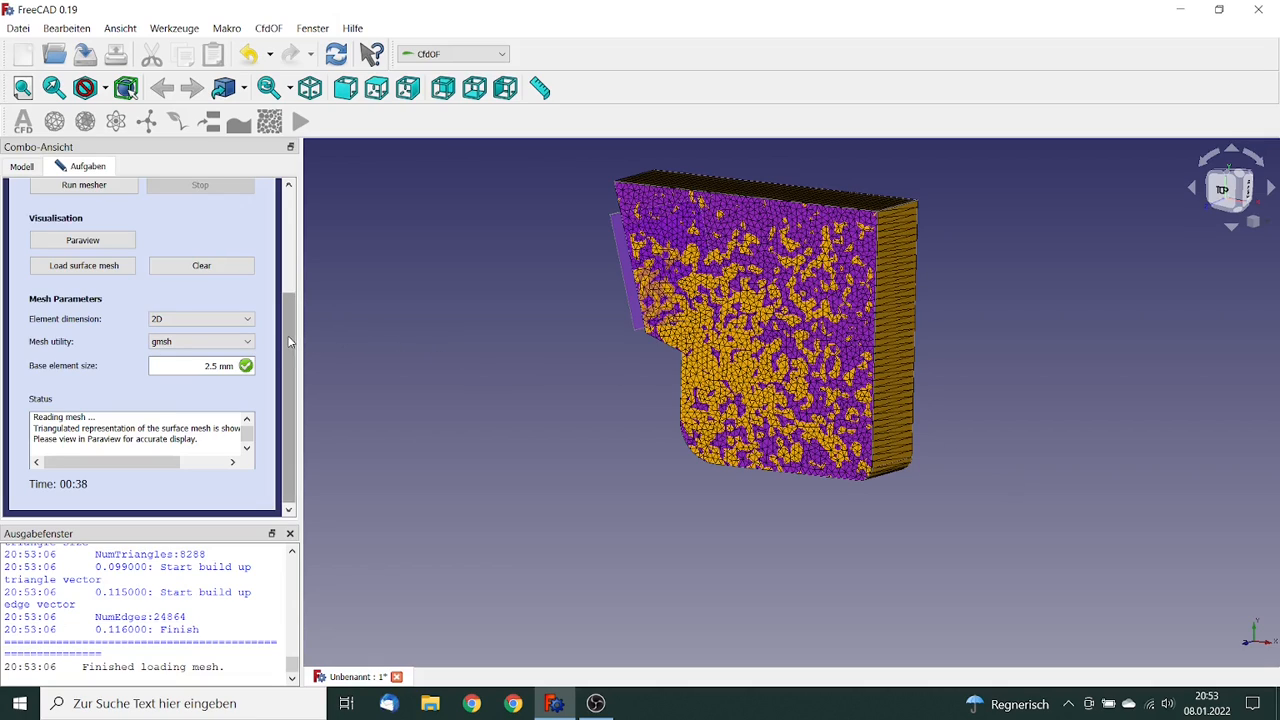
{"action": "left_click_drag", "start_coordinate": [287, 327], "coordinate": [287, 212]}
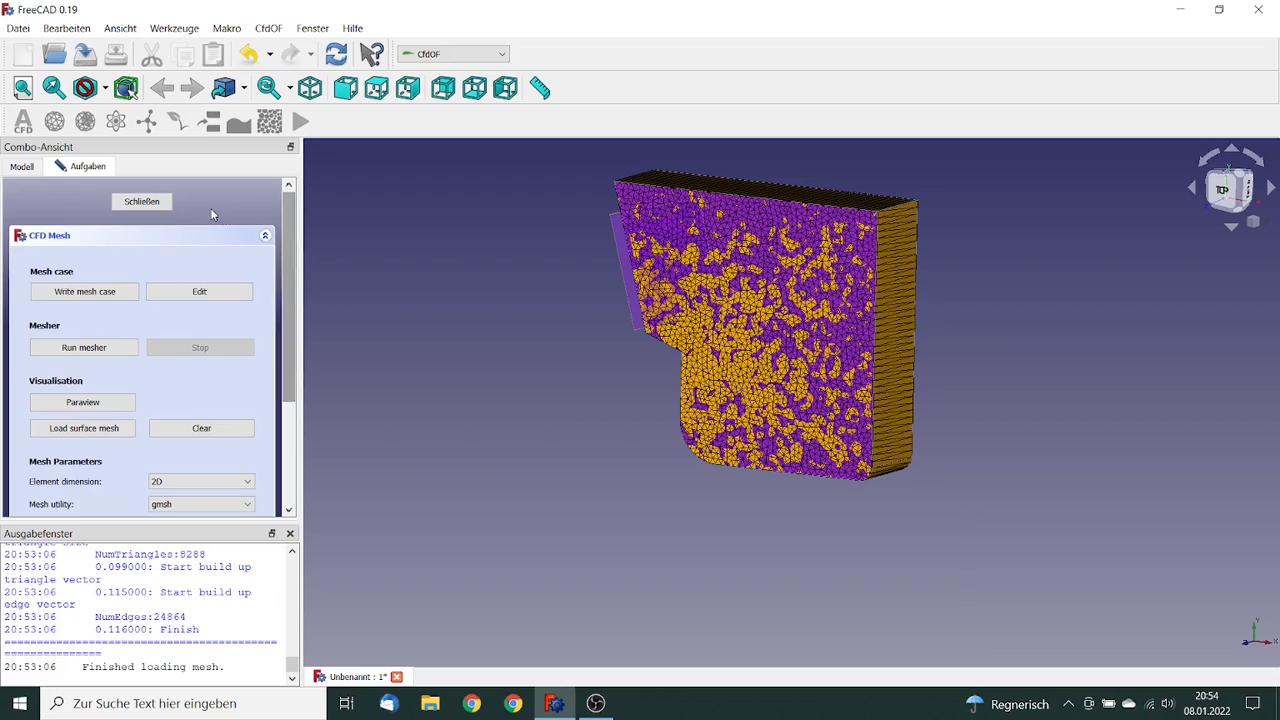
{"action": "left_click", "coordinate": [141, 202]}
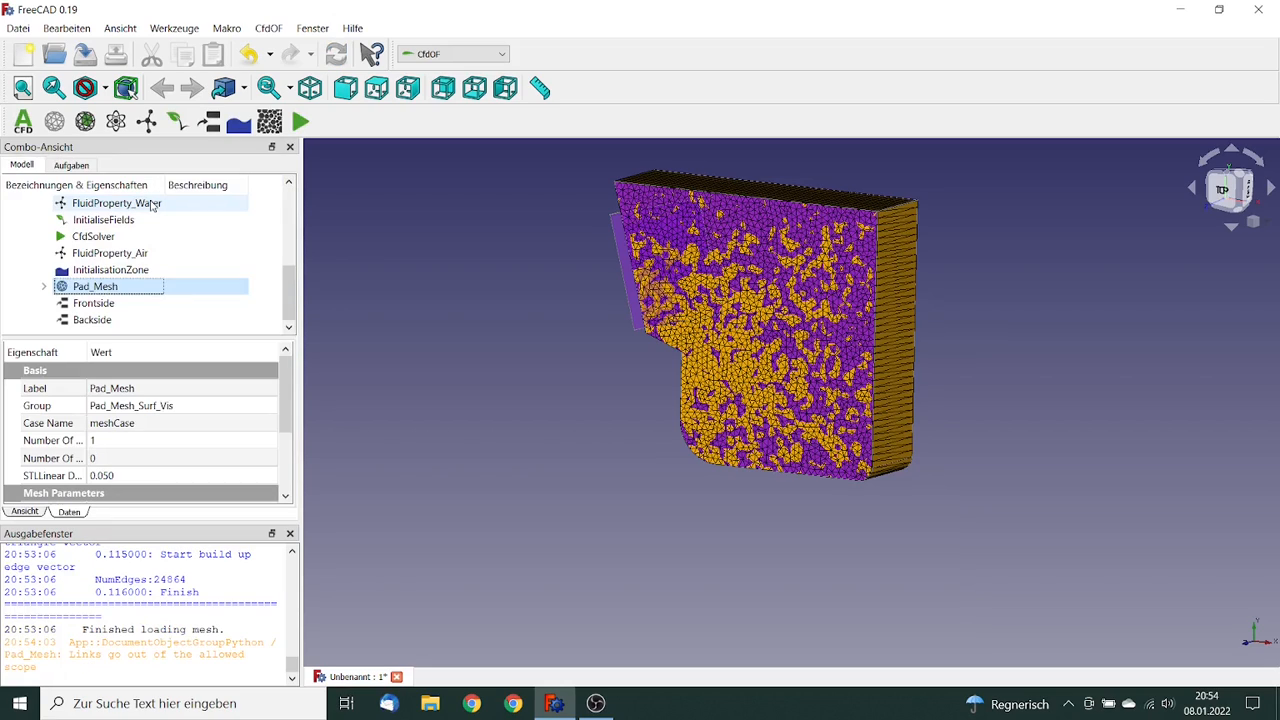
- Set the CfdSolver's transient write interval to 0.005 s
{"action": "left_click", "coordinate": [94, 236]}
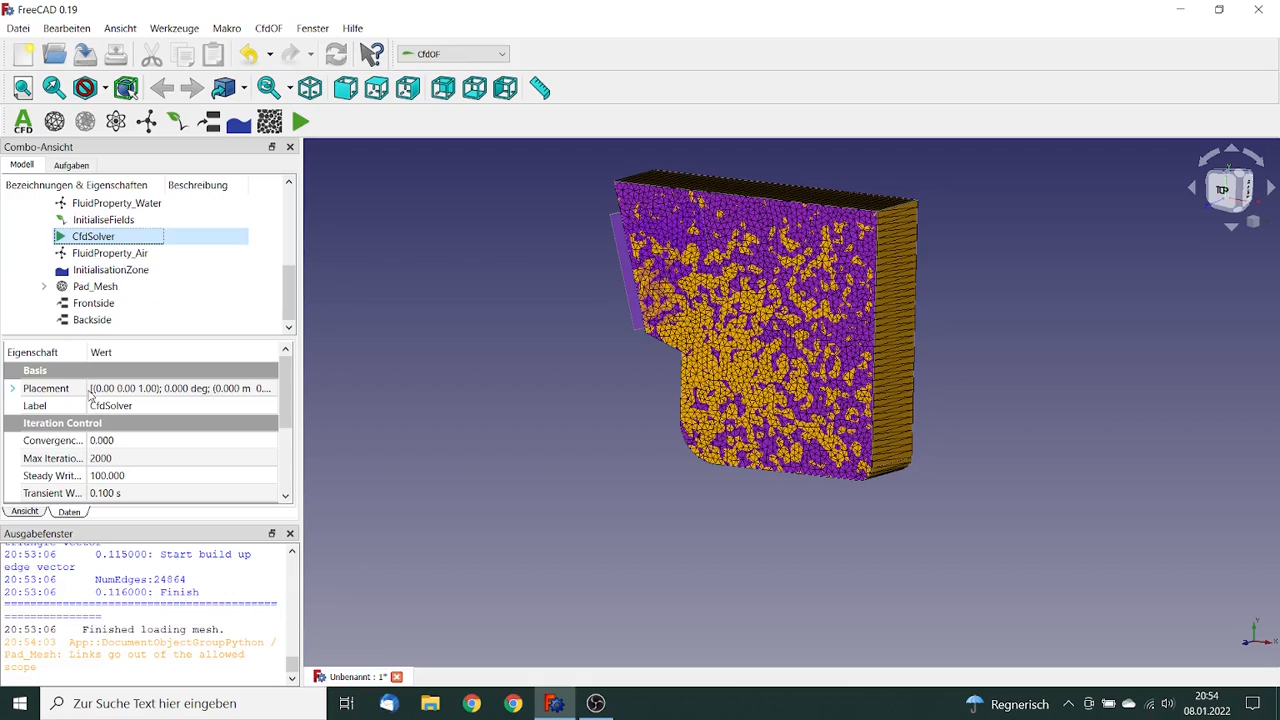
{"action": "mouse_move", "coordinate": [88, 352]}
{"action": "left_mouse_down"}
{"action": "mouse_move", "coordinate": [145, 352]}
{"action": "mouse_move", "coordinate": [108, 352]}
{"action": "left_mouse_up"}
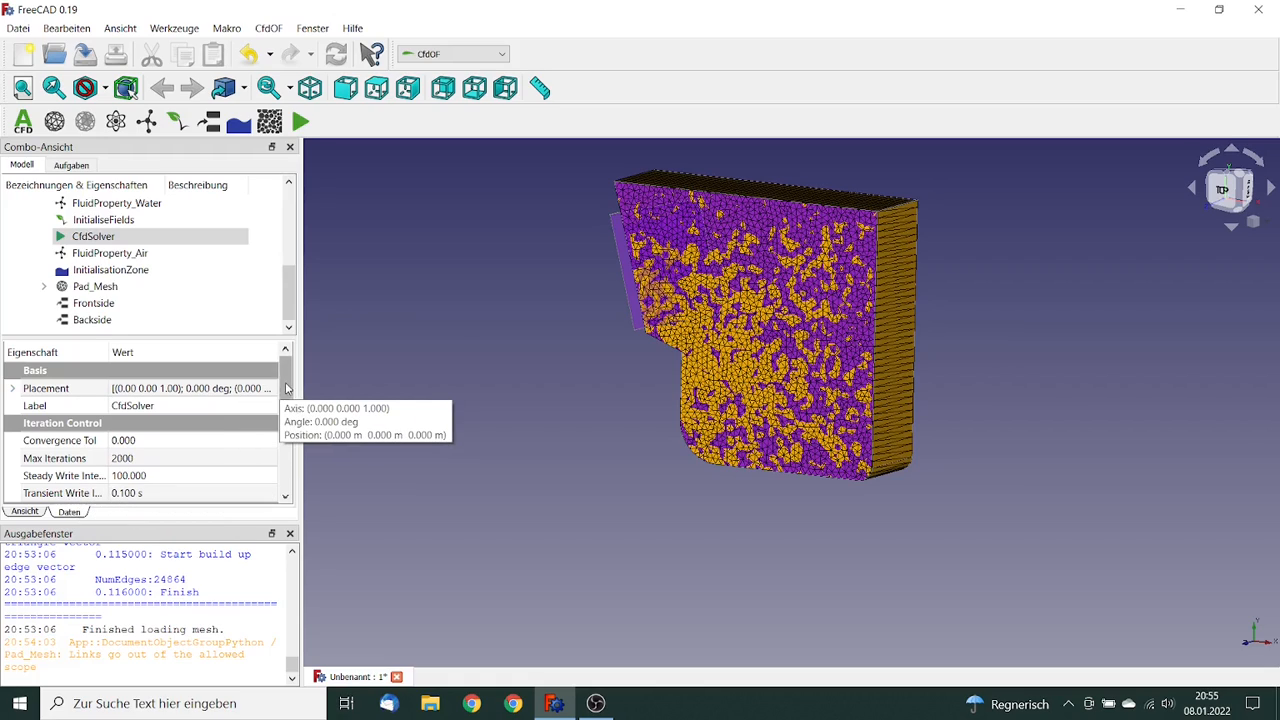
{"action": "scroll", "coordinate": [140, 425], "scroll_direction": "down", "scroll_amount": 2}
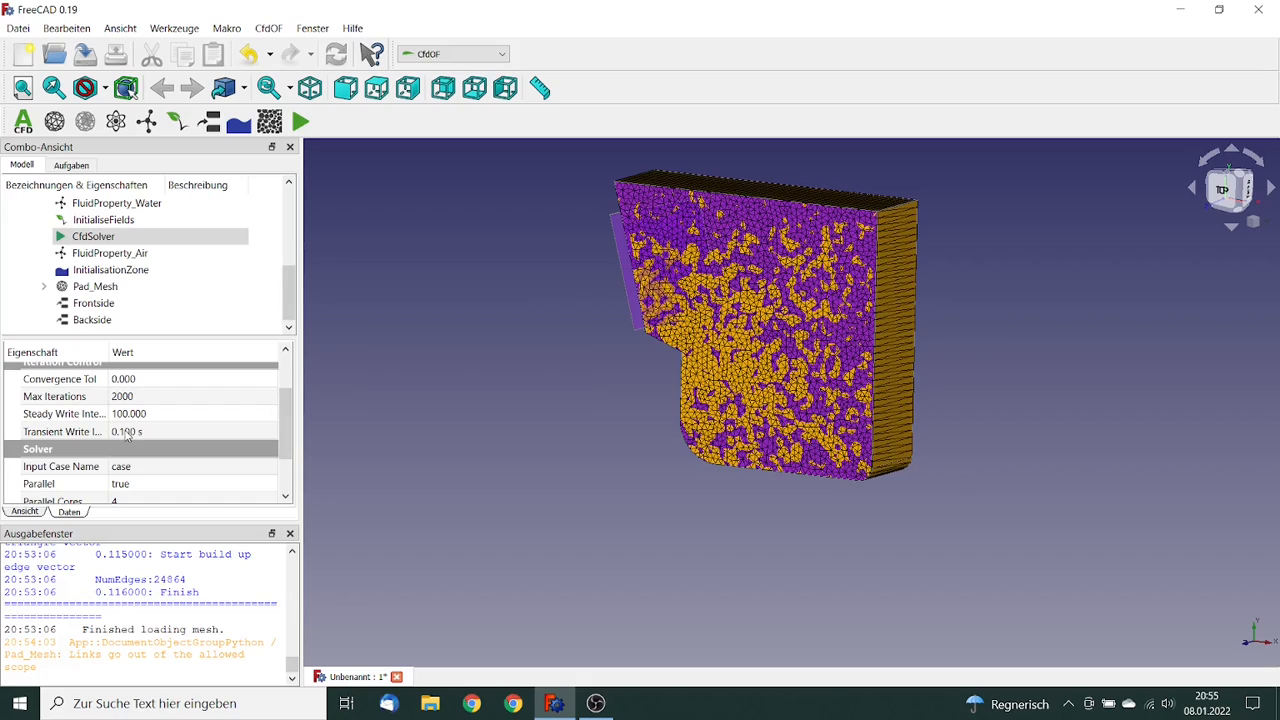
{"action": "left_click", "coordinate": [137, 429]}
{"action": "left_click_drag", "start_coordinate": [118, 431], "coordinate": [137, 431]}
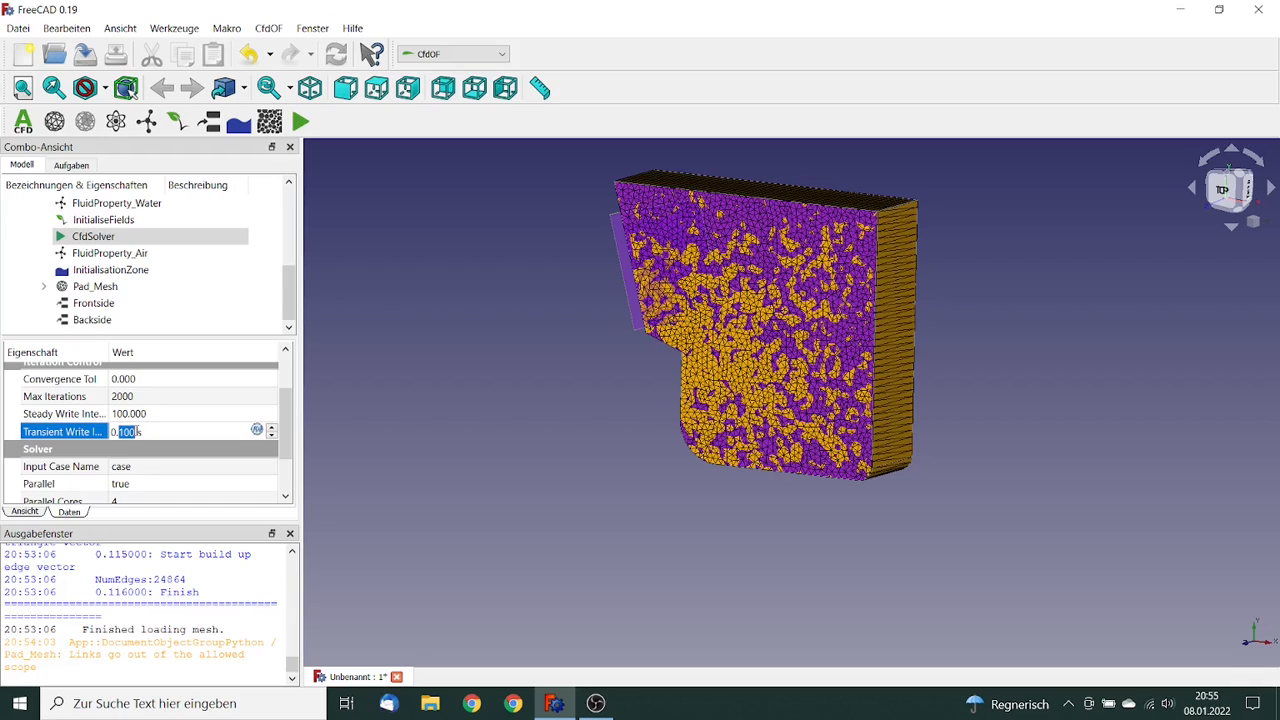
{"action": "type", "text": "005"}
{"action": "key", "text": "Tab"}
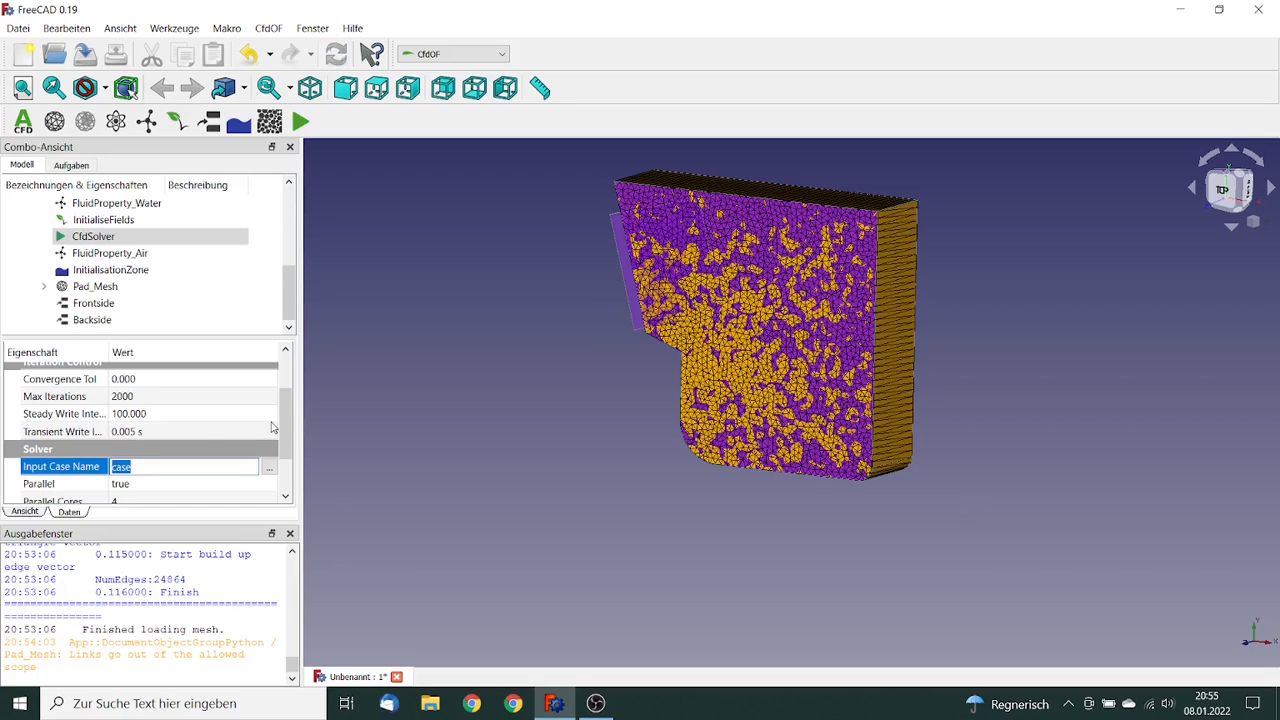
- Set the CfdSolver's end time to 3 s under its time step control
{"action": "left_click_drag", "start_coordinate": [285, 412], "coordinate": [285, 460]}
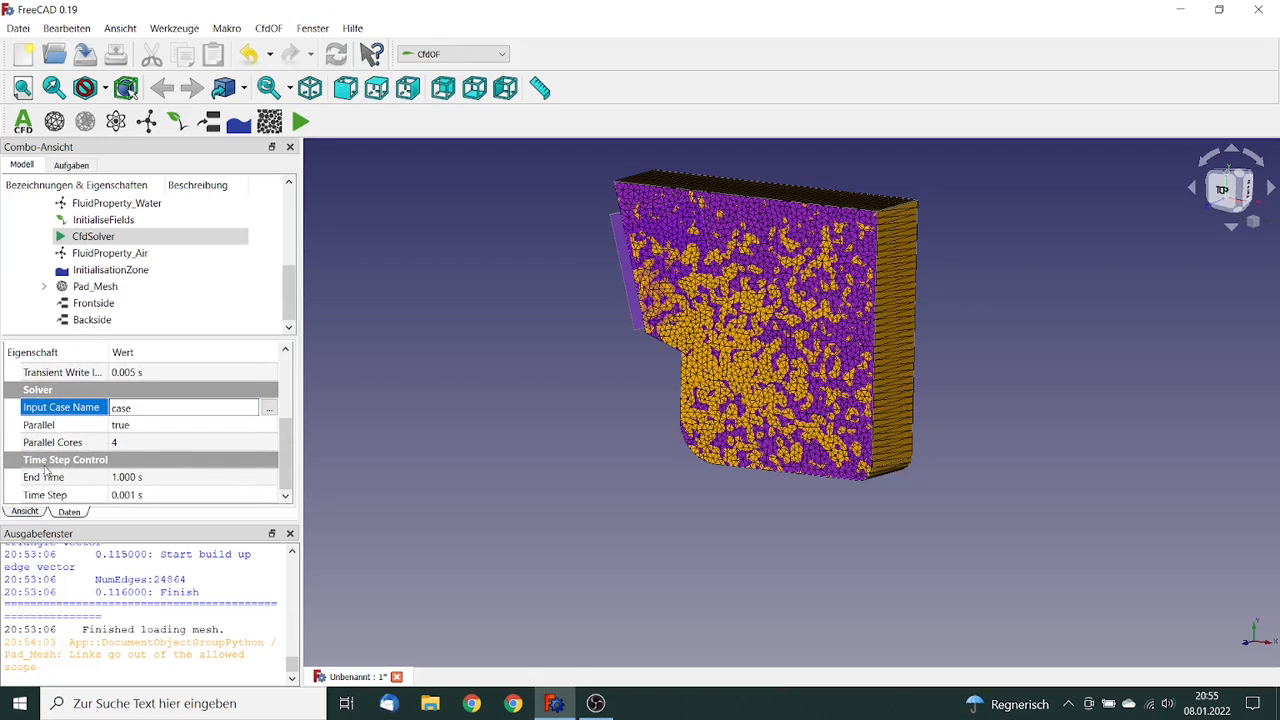
{"action": "left_click", "coordinate": [122, 477]}
{"action": "left_click_drag", "start_coordinate": [118, 477], "coordinate": [106, 477]}
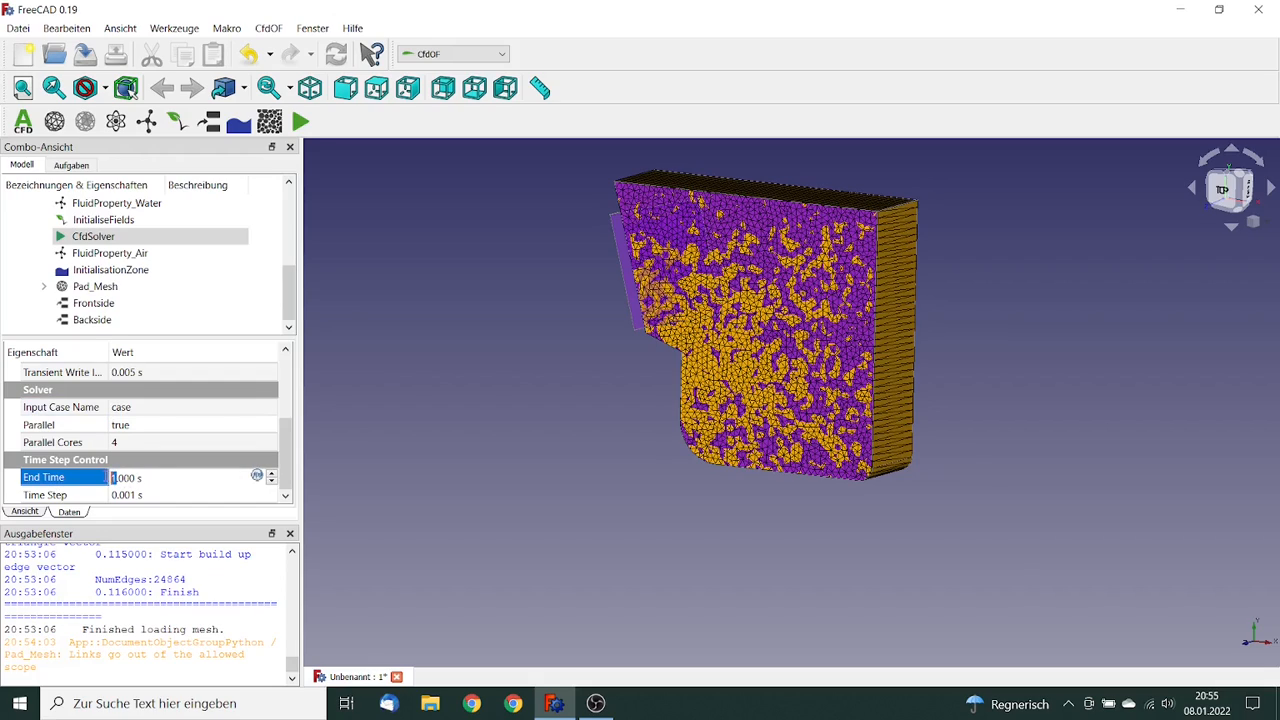
{"action": "type", "text": "3"}
{"action": "key", "text": "Tab"}
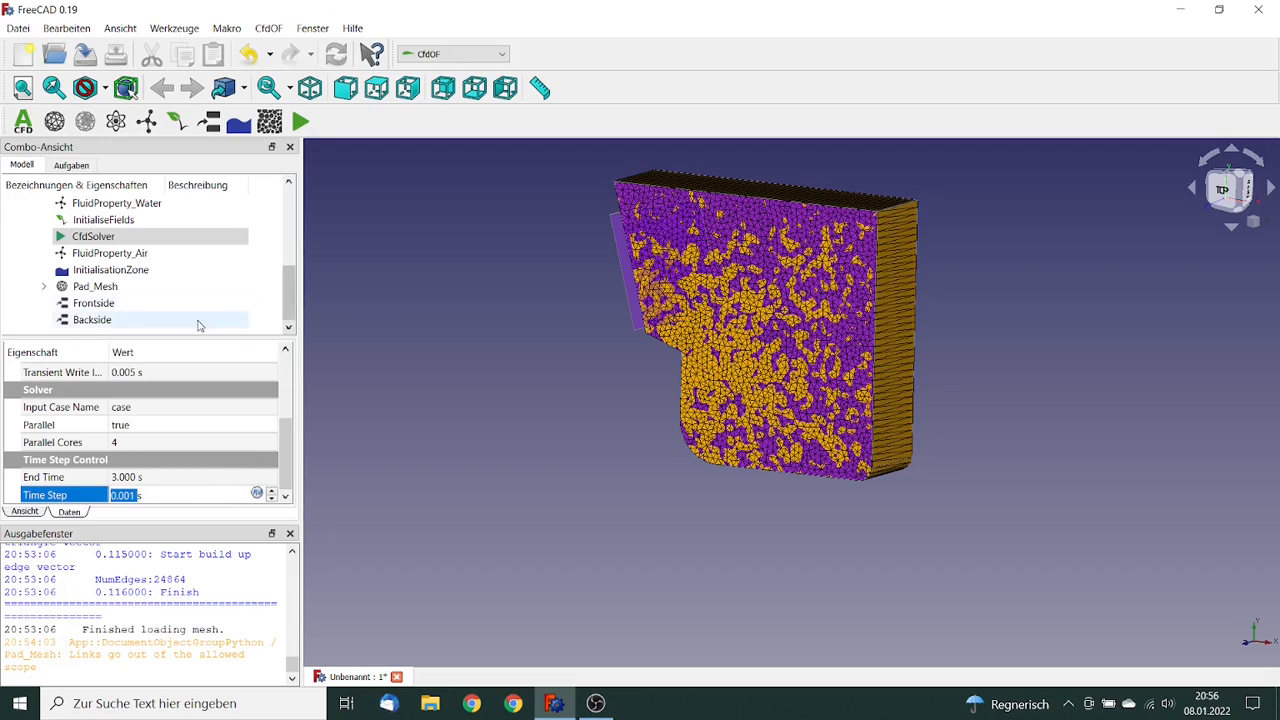
- Open the analysis control of CfdSolver, write the solver case, check its status output and run the solver
{"action": "left_click", "coordinate": [105, 237]}
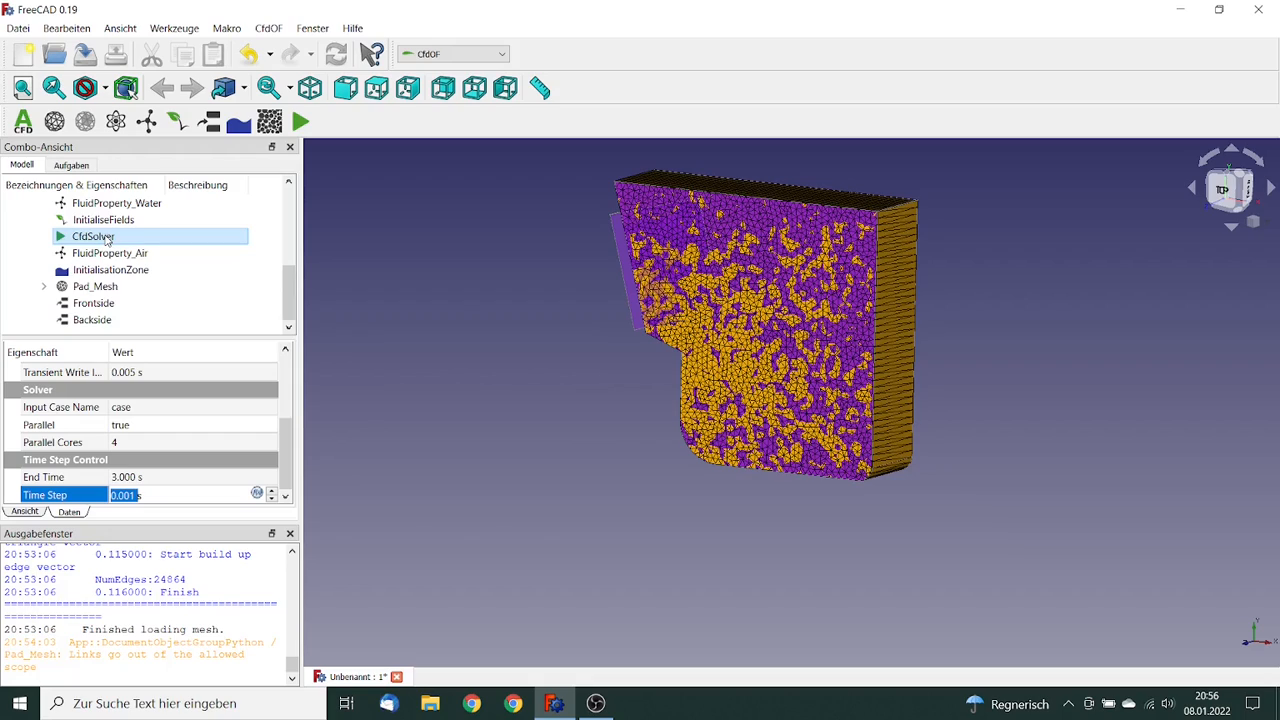
{"action": "left_click", "coordinate": [107, 239]}
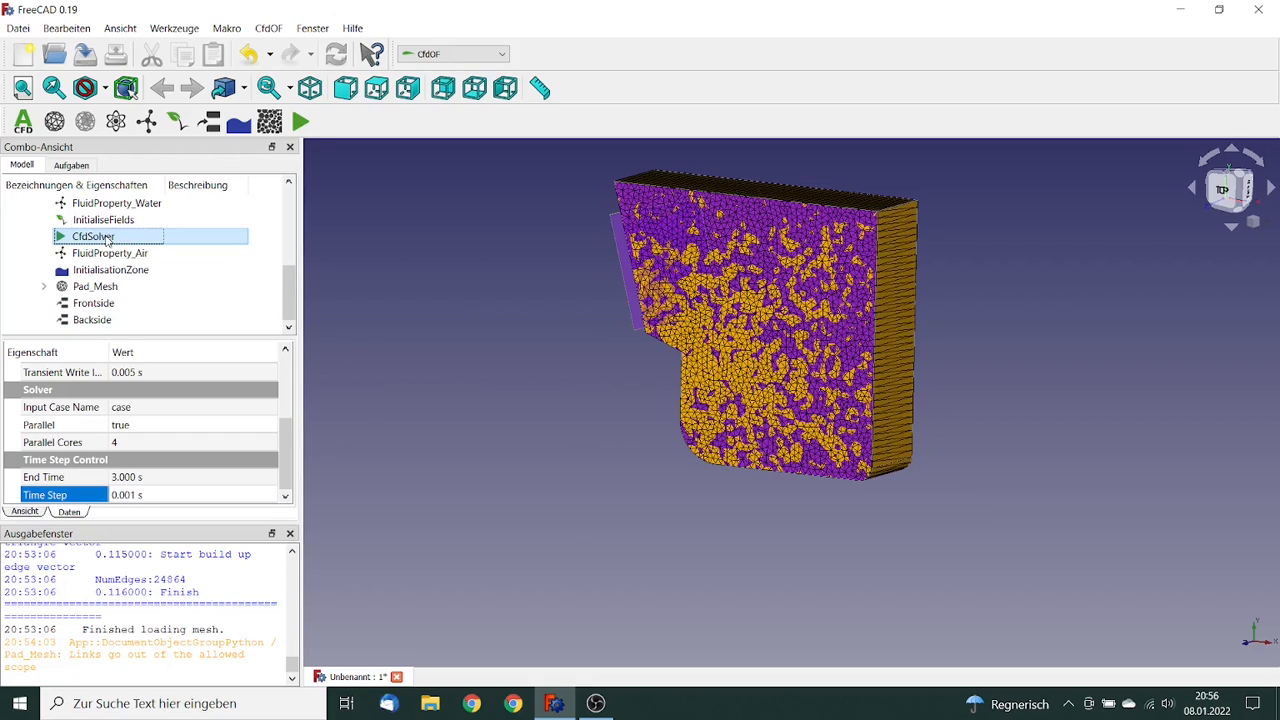
{"action": "double_click", "coordinate": [107, 239]}
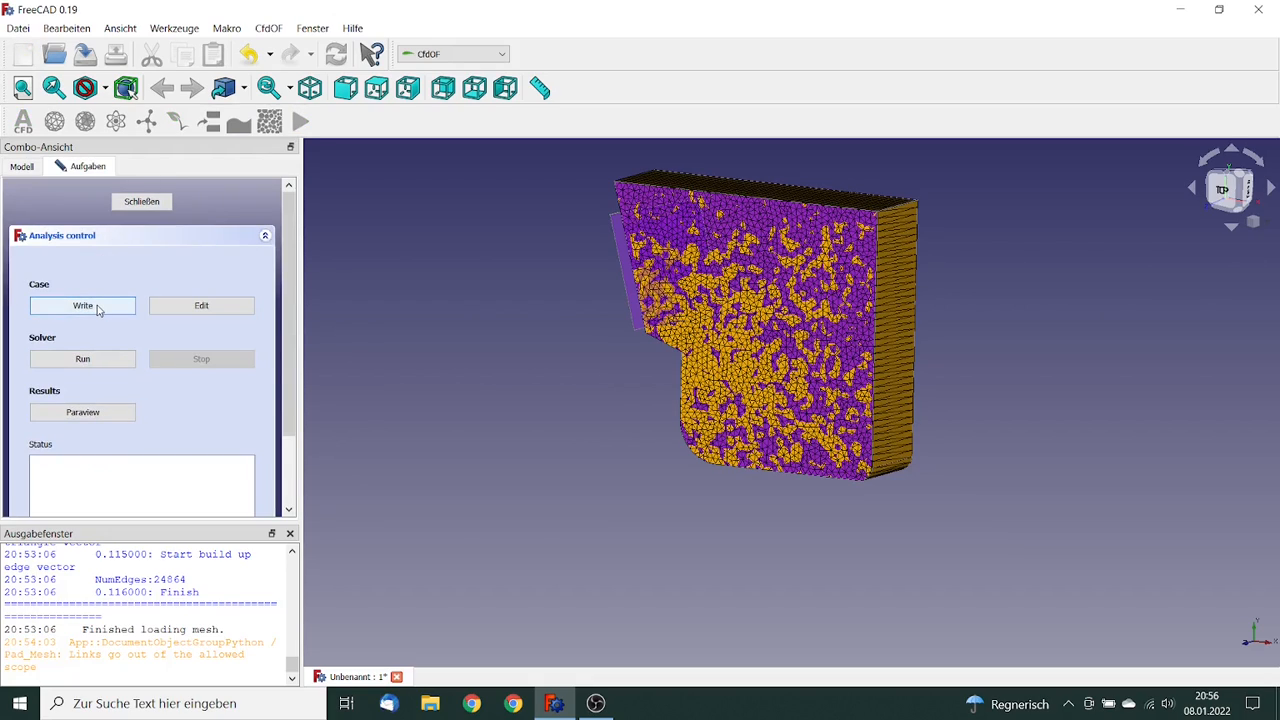
{"action": "left_click", "coordinate": [97, 308]}
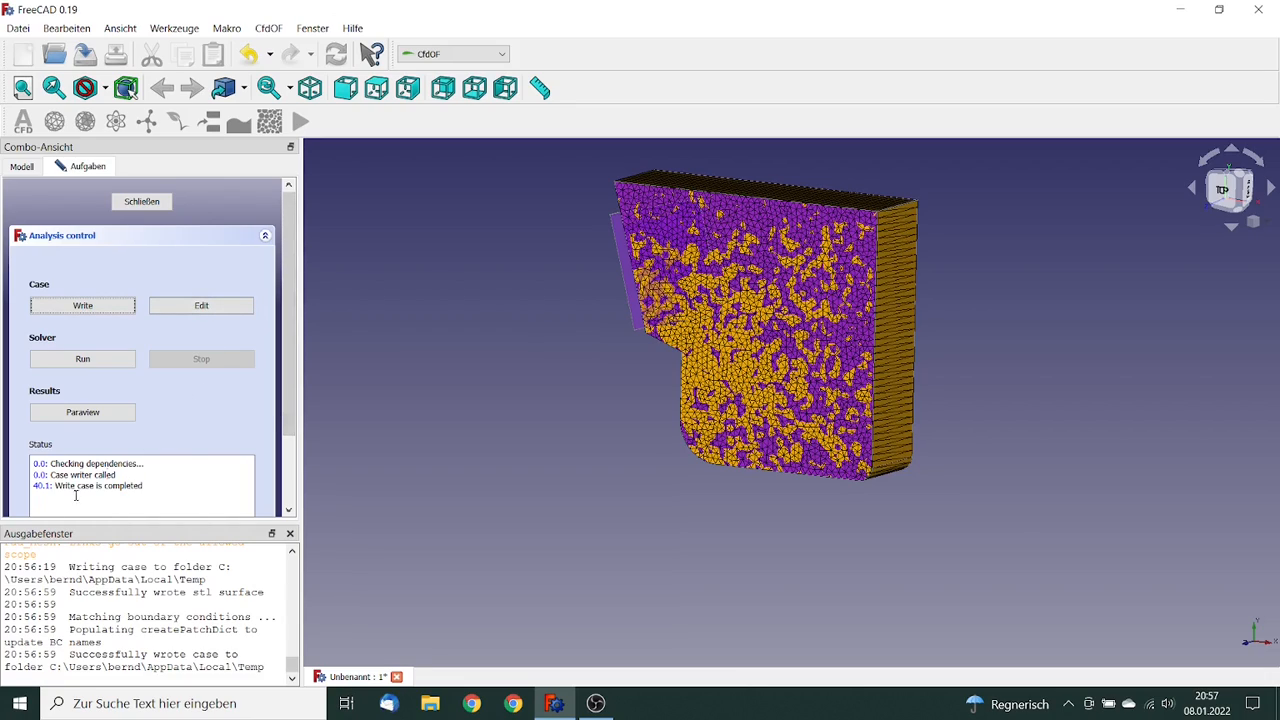
{"action": "mouse_move", "coordinate": [286, 407]}
{"action": "left_mouse_down"}
{"action": "mouse_move", "coordinate": [296, 431]}
{"action": "mouse_move", "coordinate": [282, 417]}
{"action": "left_mouse_up"}
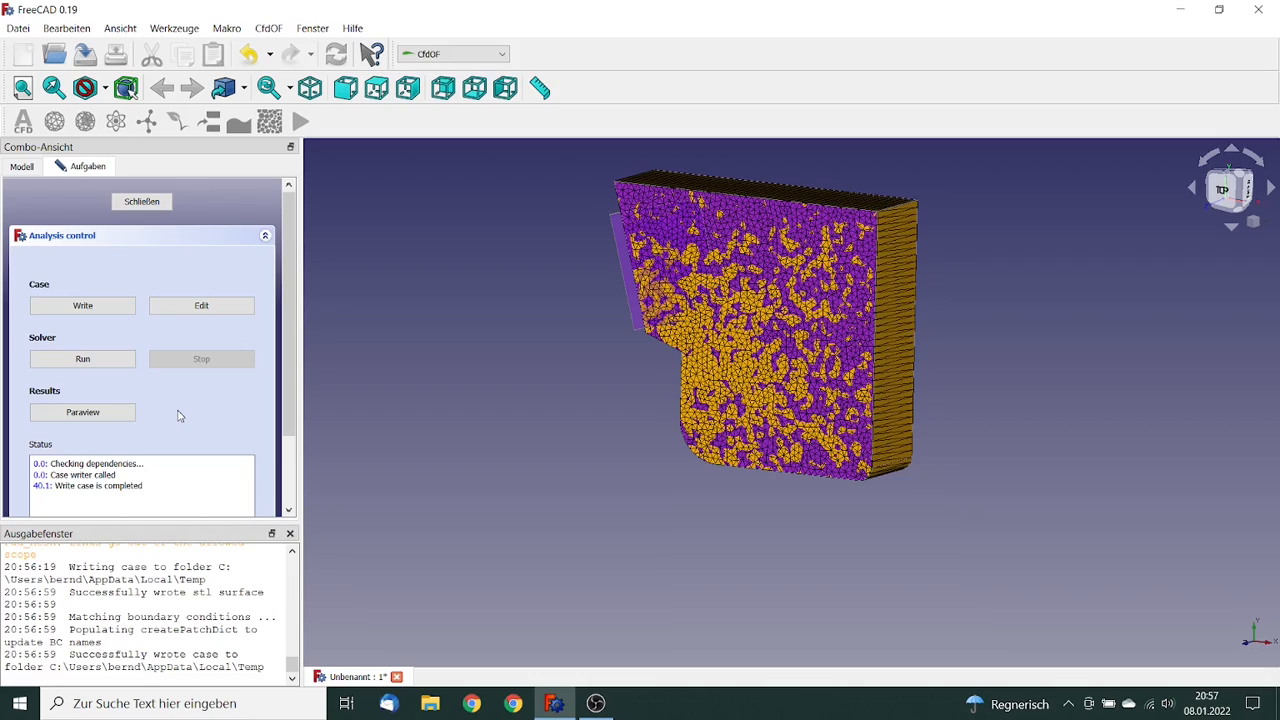
{"action": "left_click", "coordinate": [82, 359]}
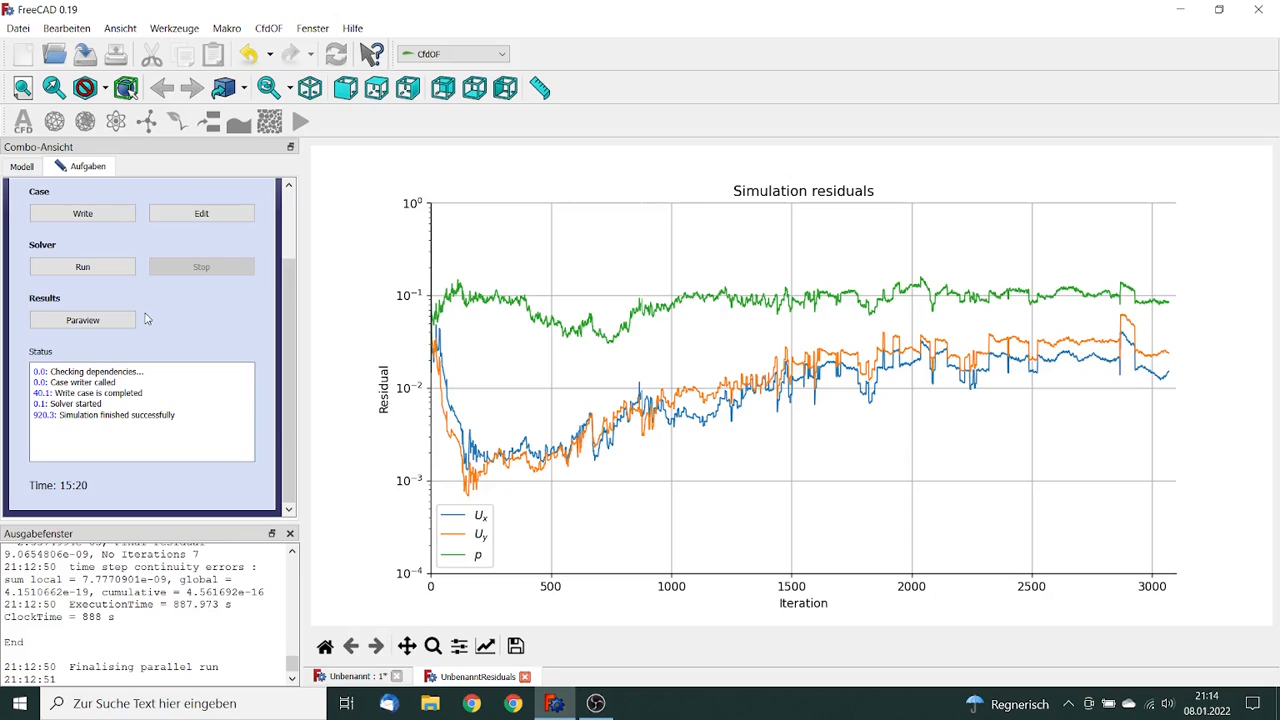
- Open the simulation results in ParaView and colour them by the alpha.FluidProperty_Water point data
{"action": "left_click", "coordinate": [85, 321]}
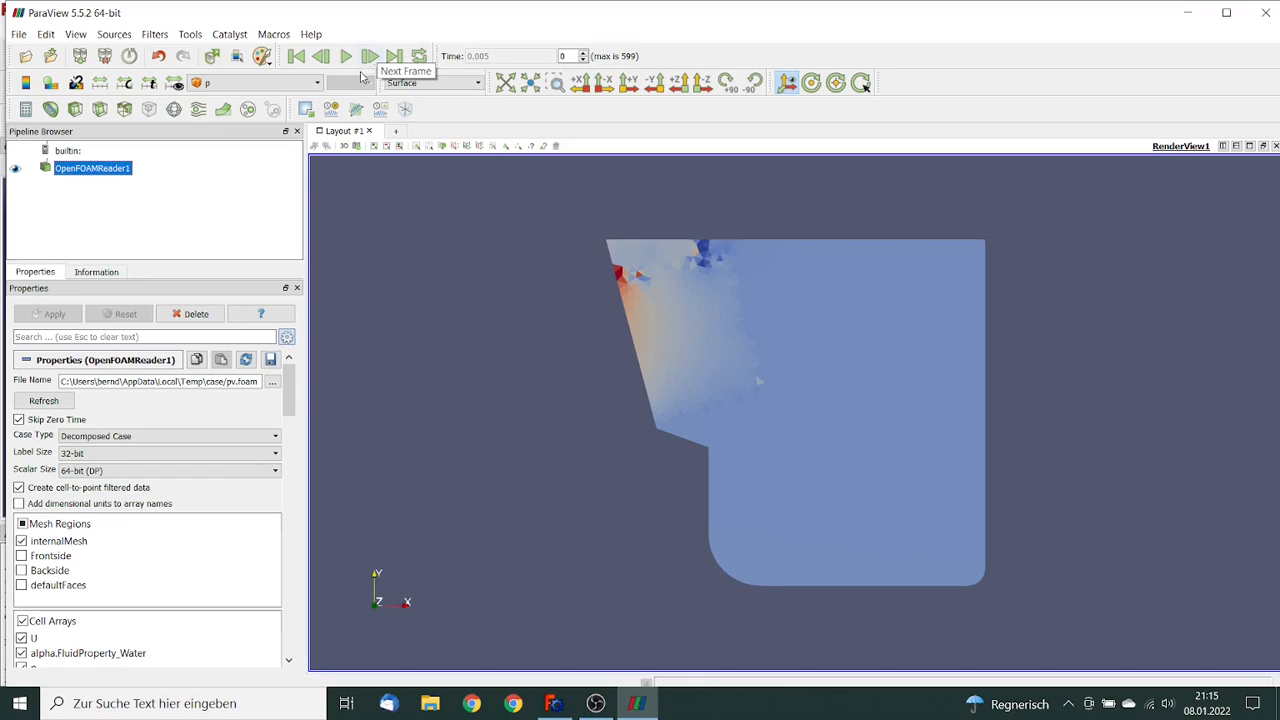
{"action": "left_click", "coordinate": [318, 84]}
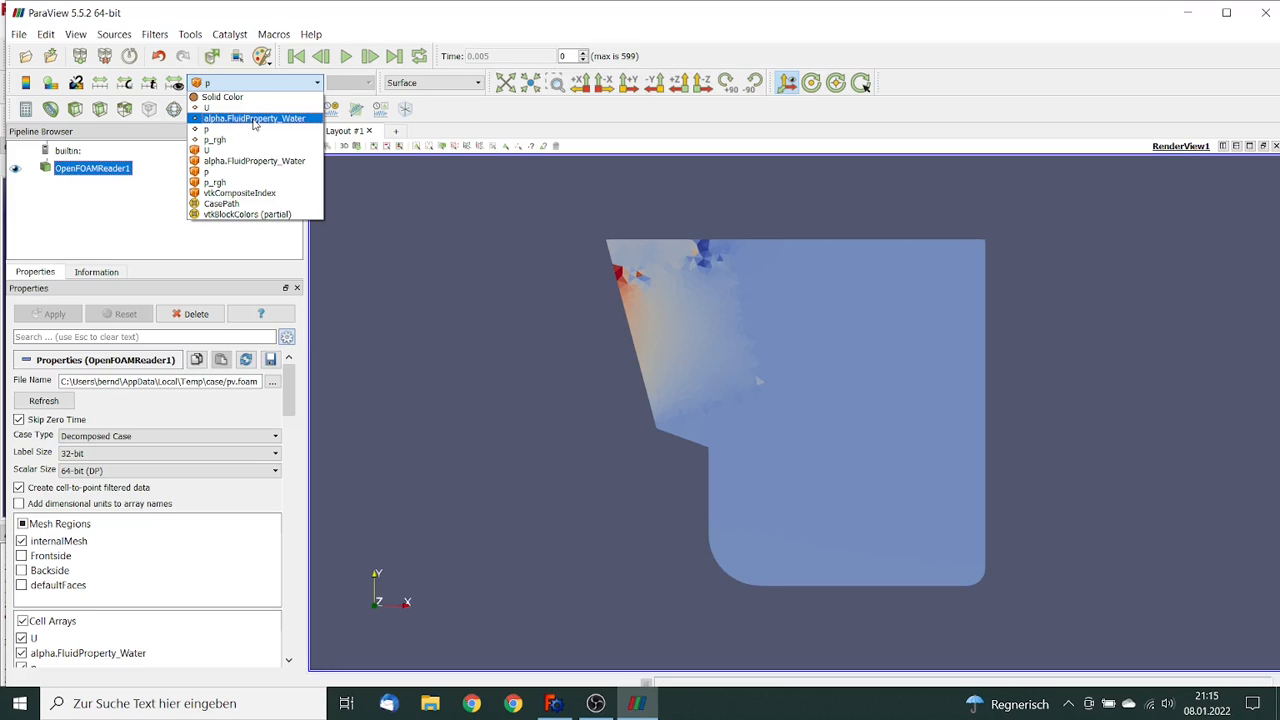
{"action": "left_click", "coordinate": [254, 119]}
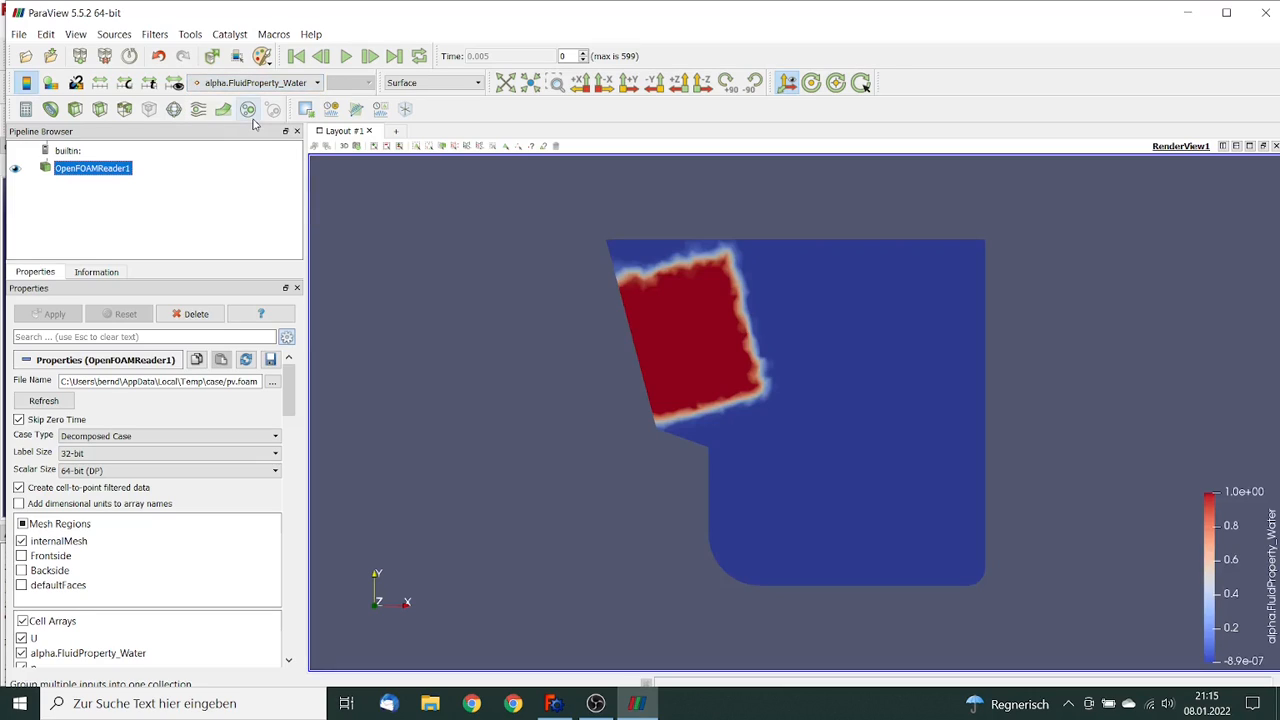
- View the last time frame of the water fraction, return to the first frame and play the whole animation
{"action": "left_click", "coordinate": [395, 57]}
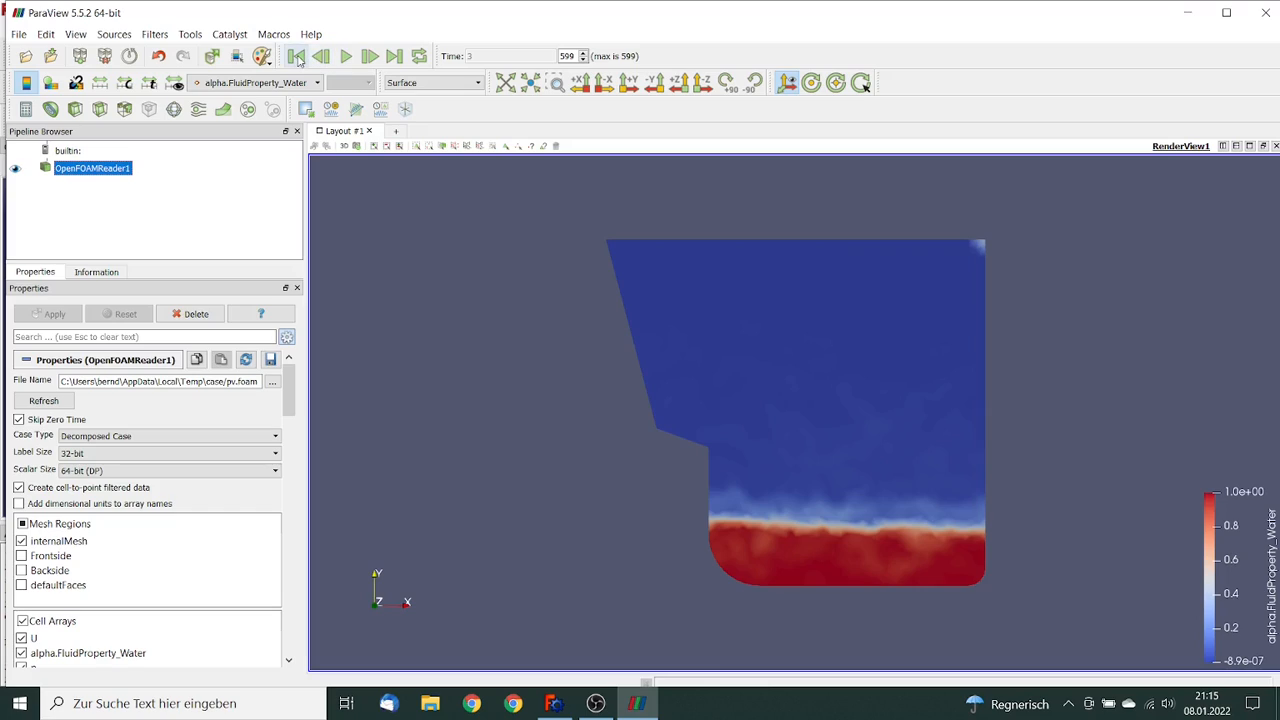
{"action": "left_click", "coordinate": [297, 57]}
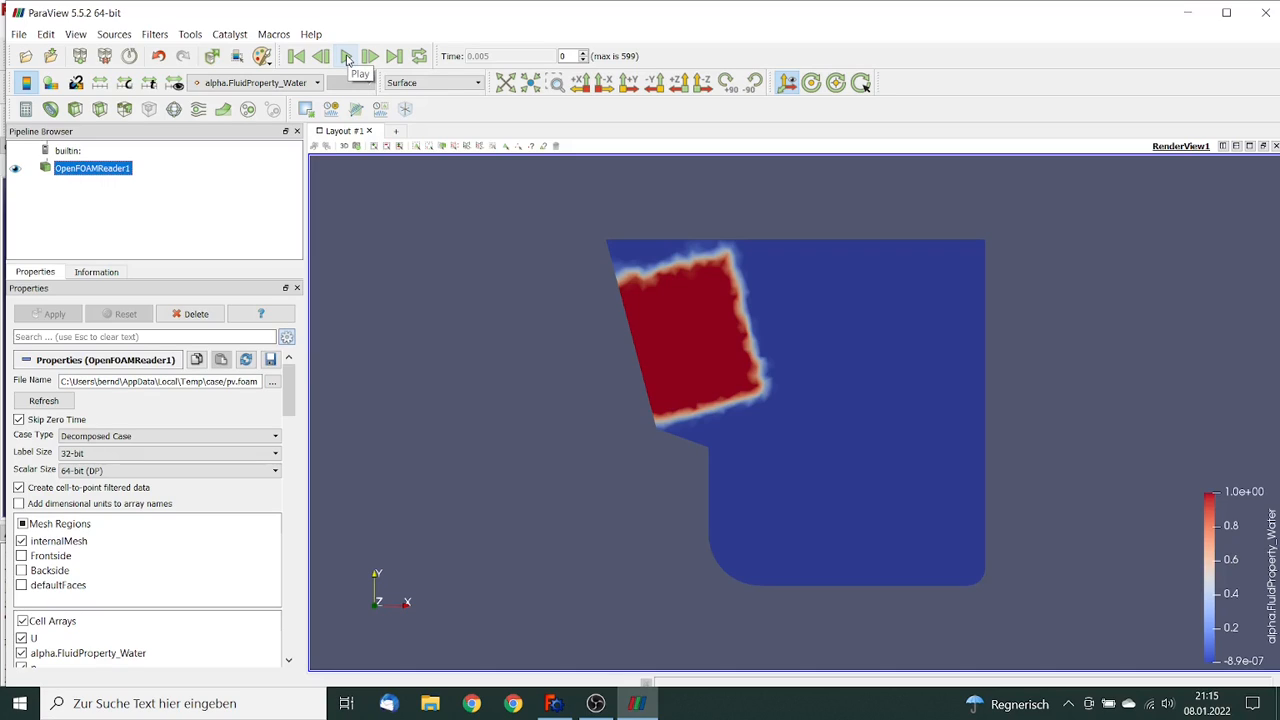
{"action": "left_click", "coordinate": [347, 58]}
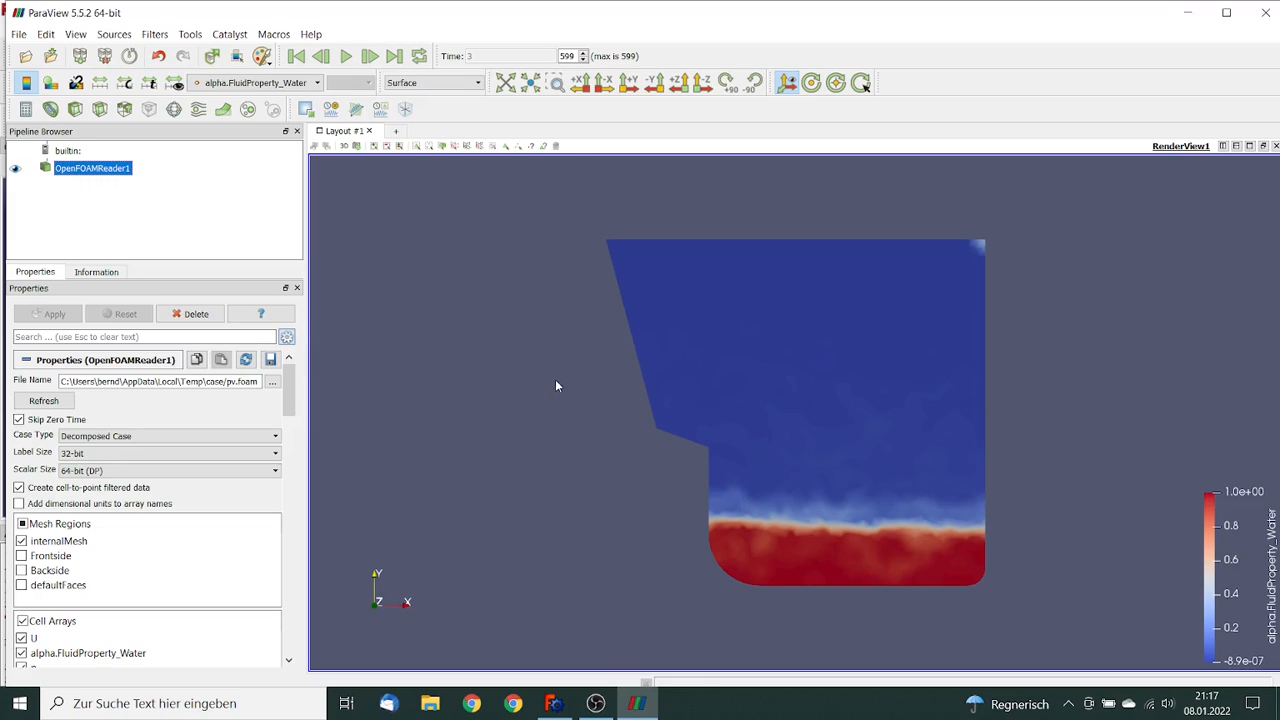
- Invert the alpha.FluidProperty_Water colour map and go back to the first time frame
{"action": "left_click_drag", "start_coordinate": [290, 395], "coordinate": [278, 482]}
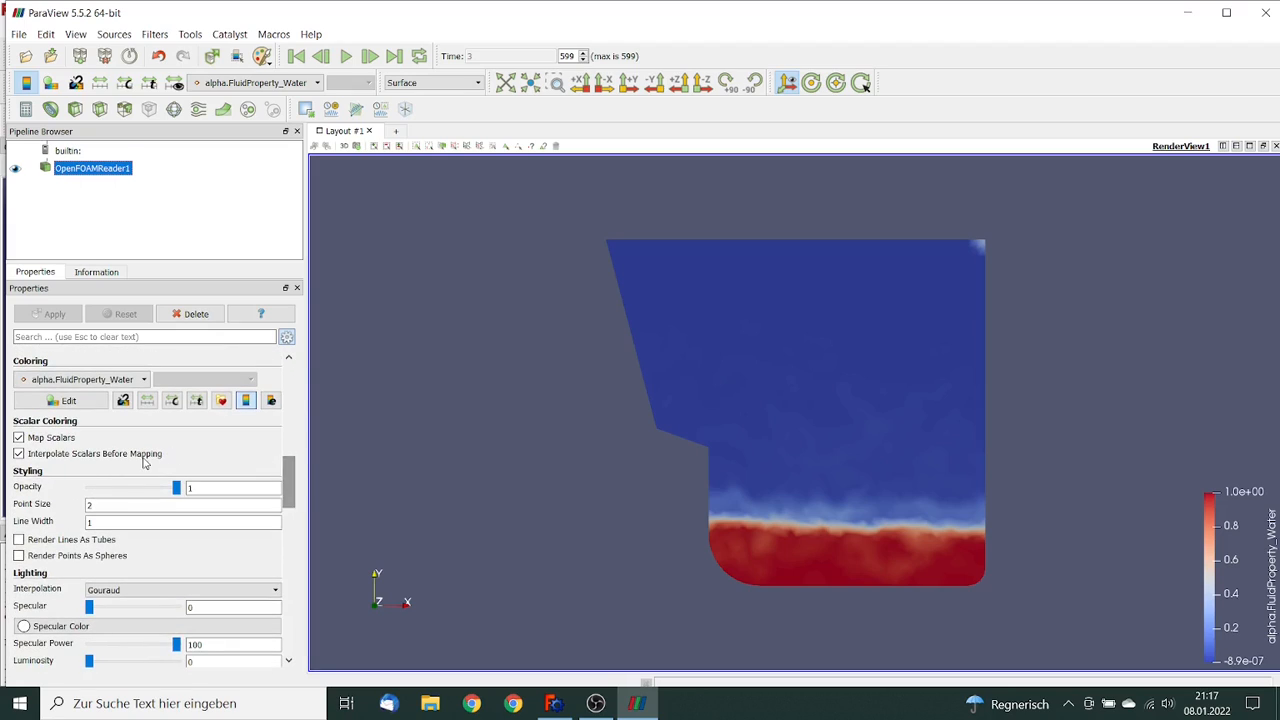
{"action": "left_click", "coordinate": [75, 402]}
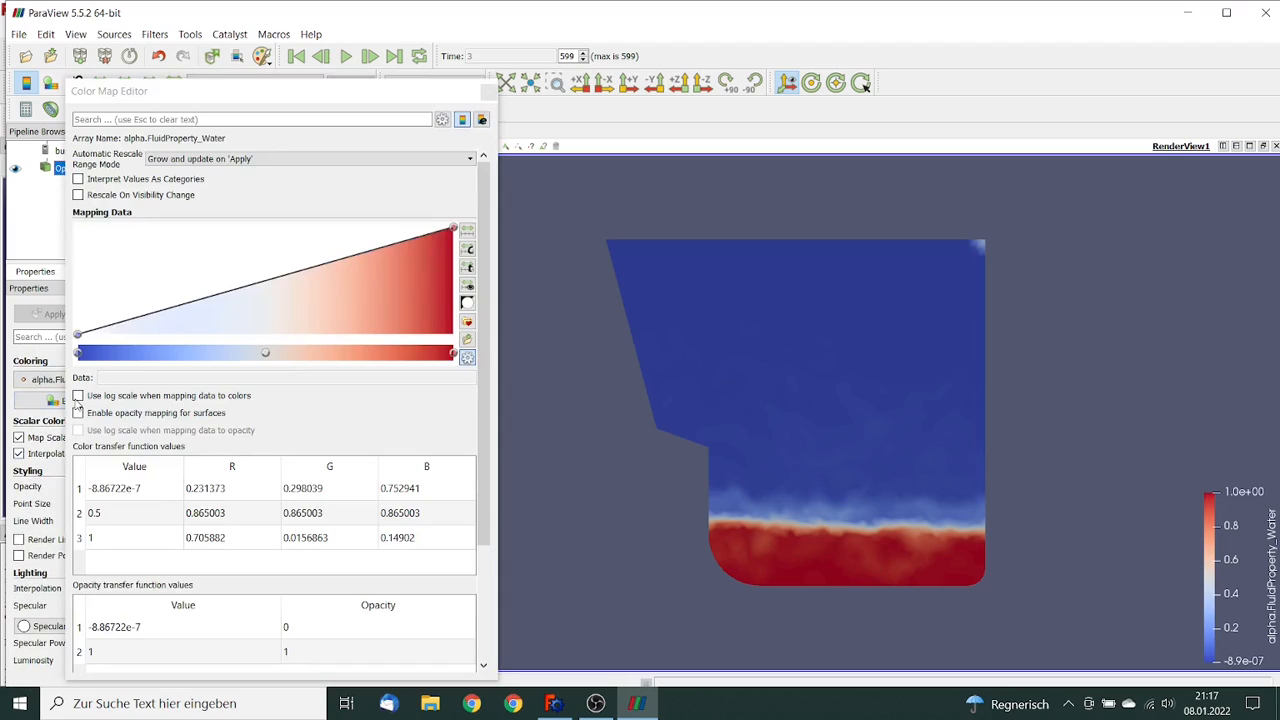
{"action": "left_click", "coordinate": [467, 304]}
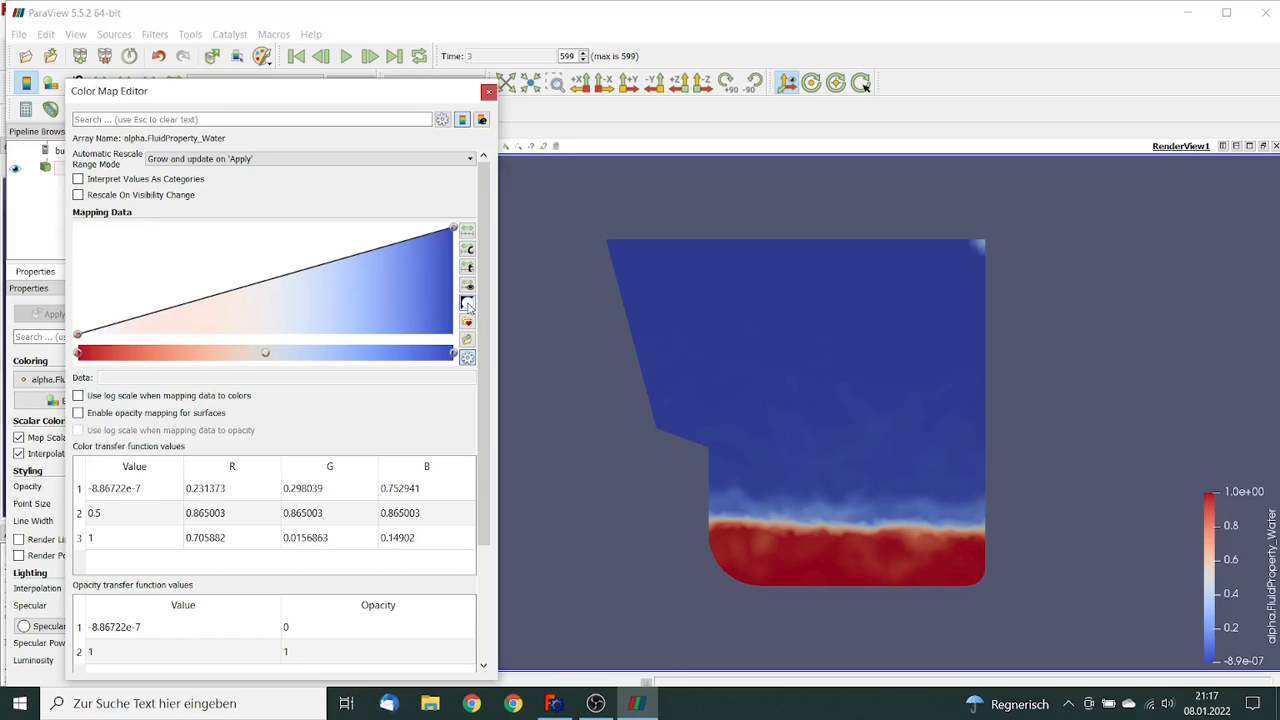
{"action": "left_click", "coordinate": [488, 92]}
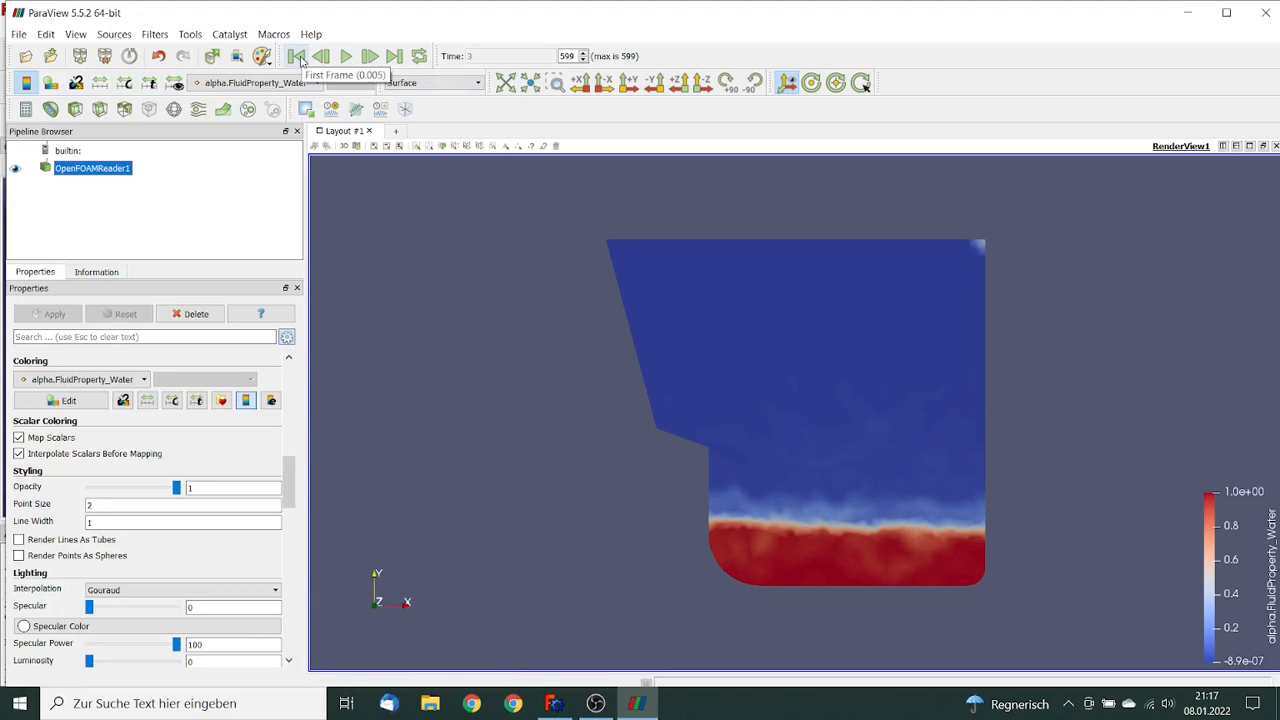
{"action": "left_click", "coordinate": [298, 57]}
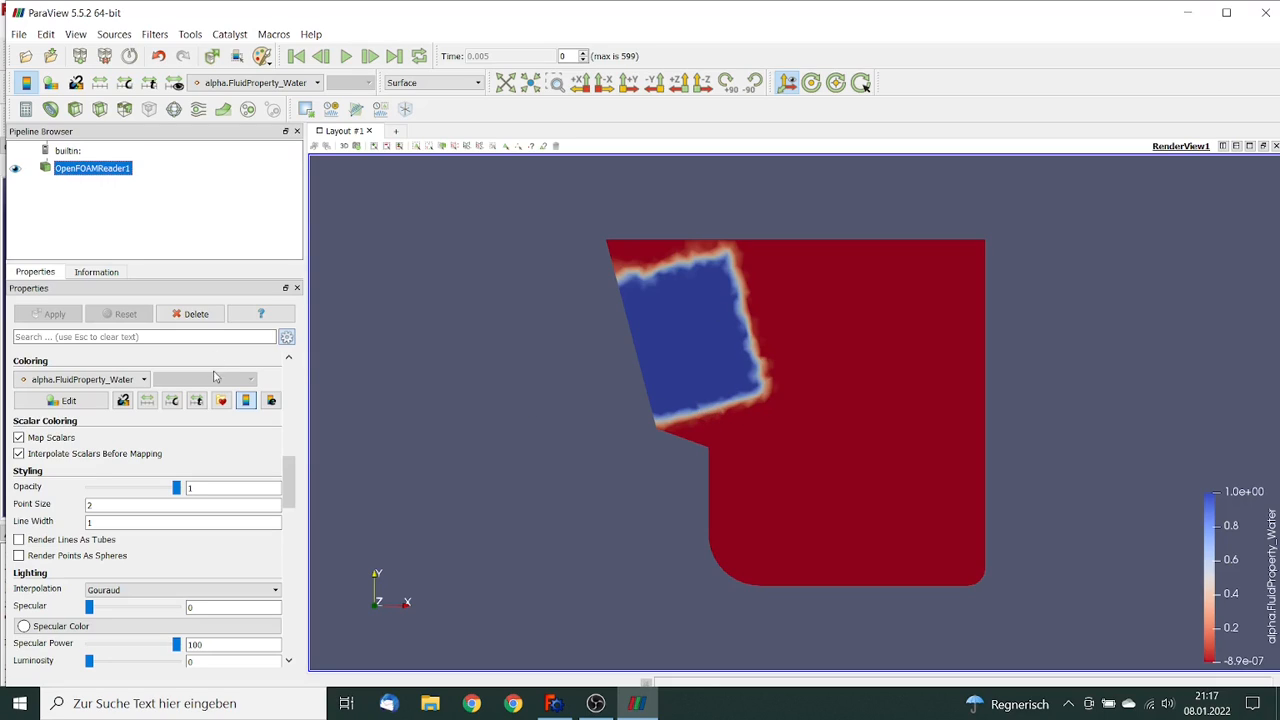
- Reduce the water fraction colour map to 2 table values, close its editor and play the animation
{"action": "left_click", "coordinate": [87, 403]}
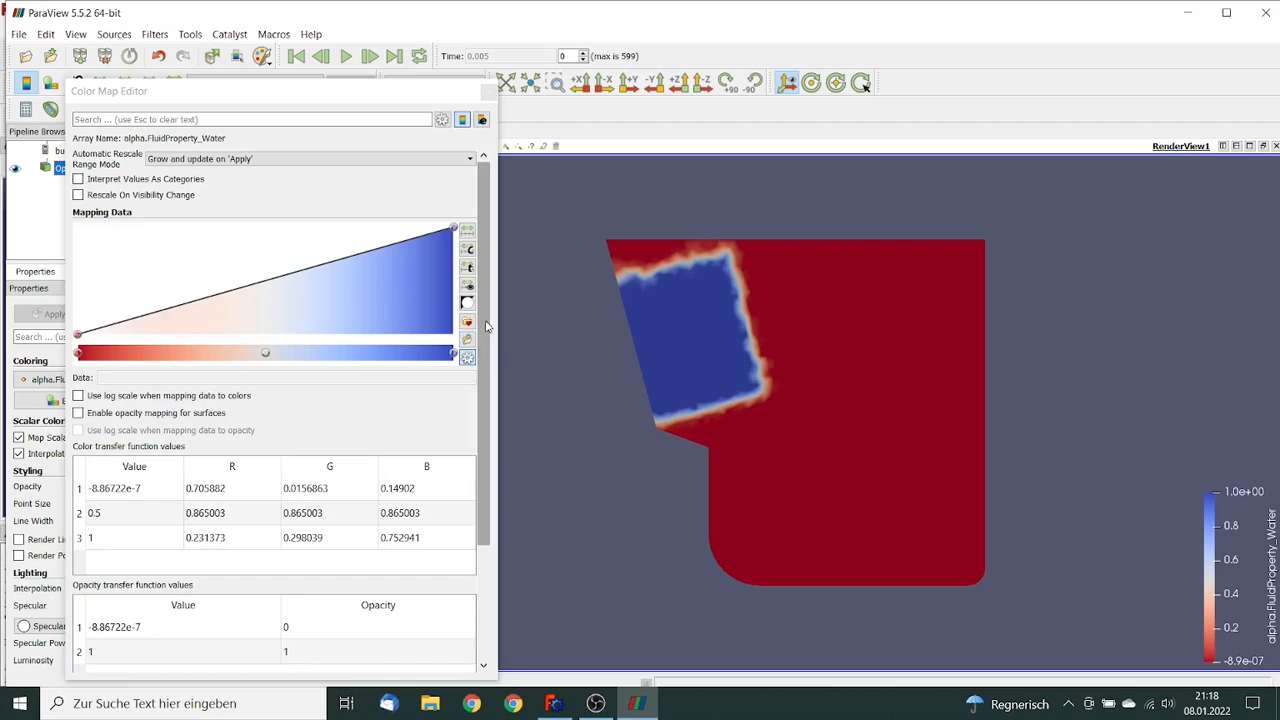
{"action": "scroll", "coordinate": [487, 326], "scroll_direction": "down", "scroll_amount": 3}
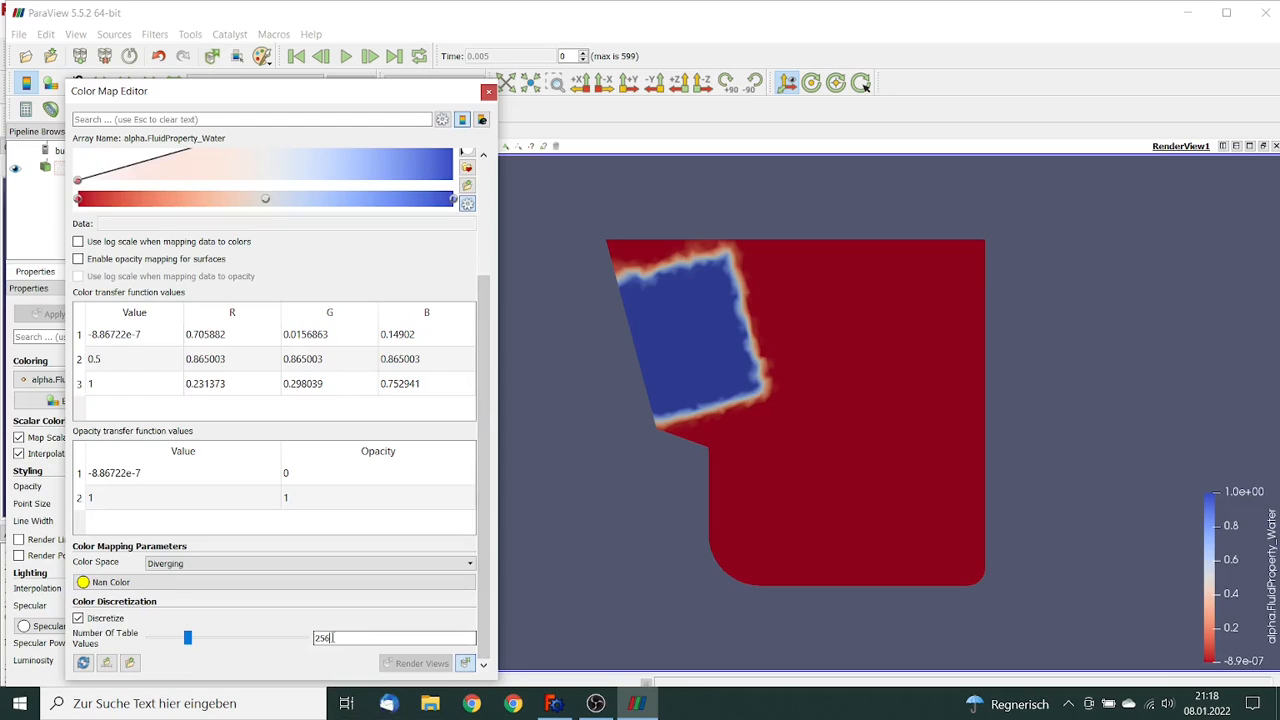
{"action": "left_click_drag", "start_coordinate": [335, 637], "coordinate": [306, 637]}
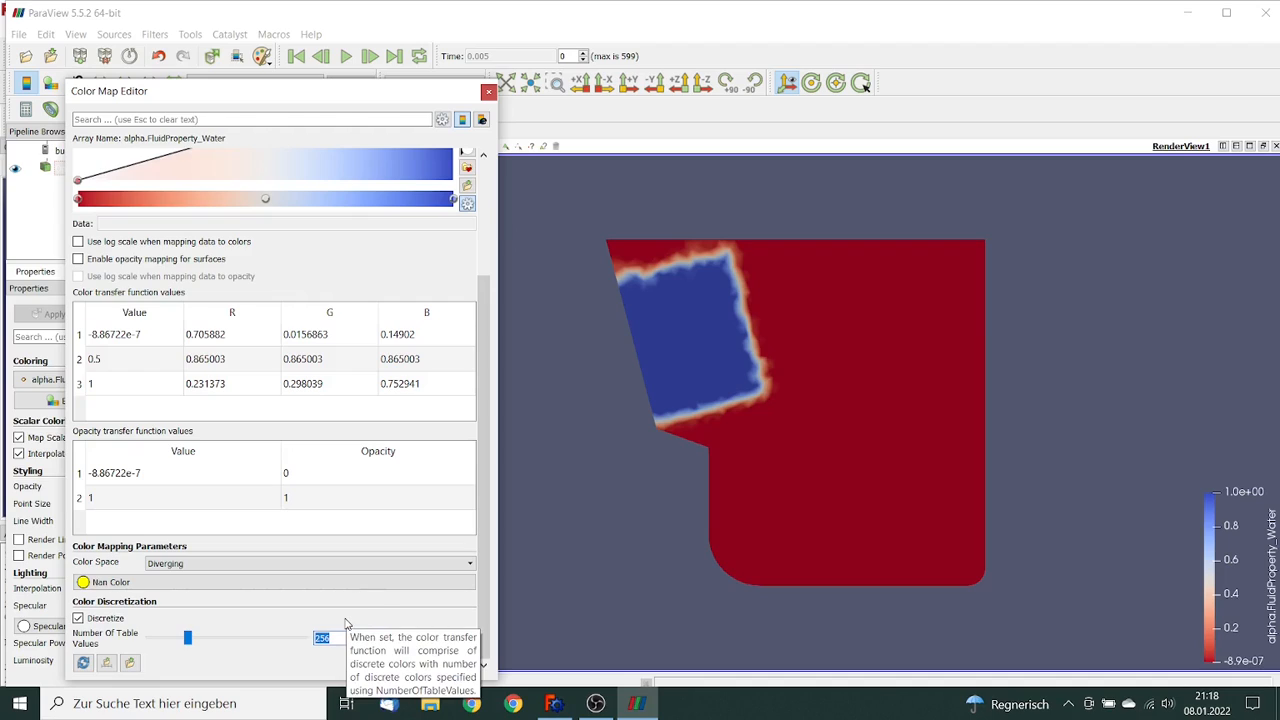
{"action": "type", "text": "2"}
{"action": "key", "text": "Return"}
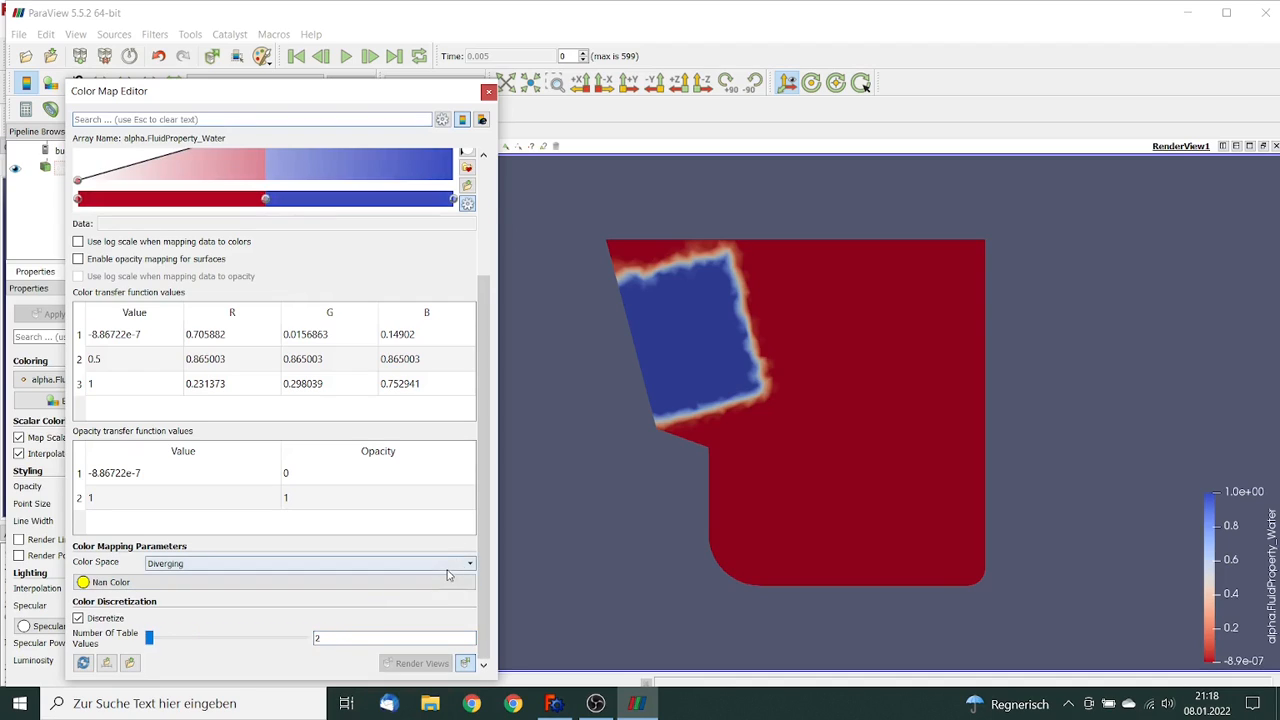
{"action": "left_click_drag", "start_coordinate": [484, 536], "coordinate": [478, 376]}
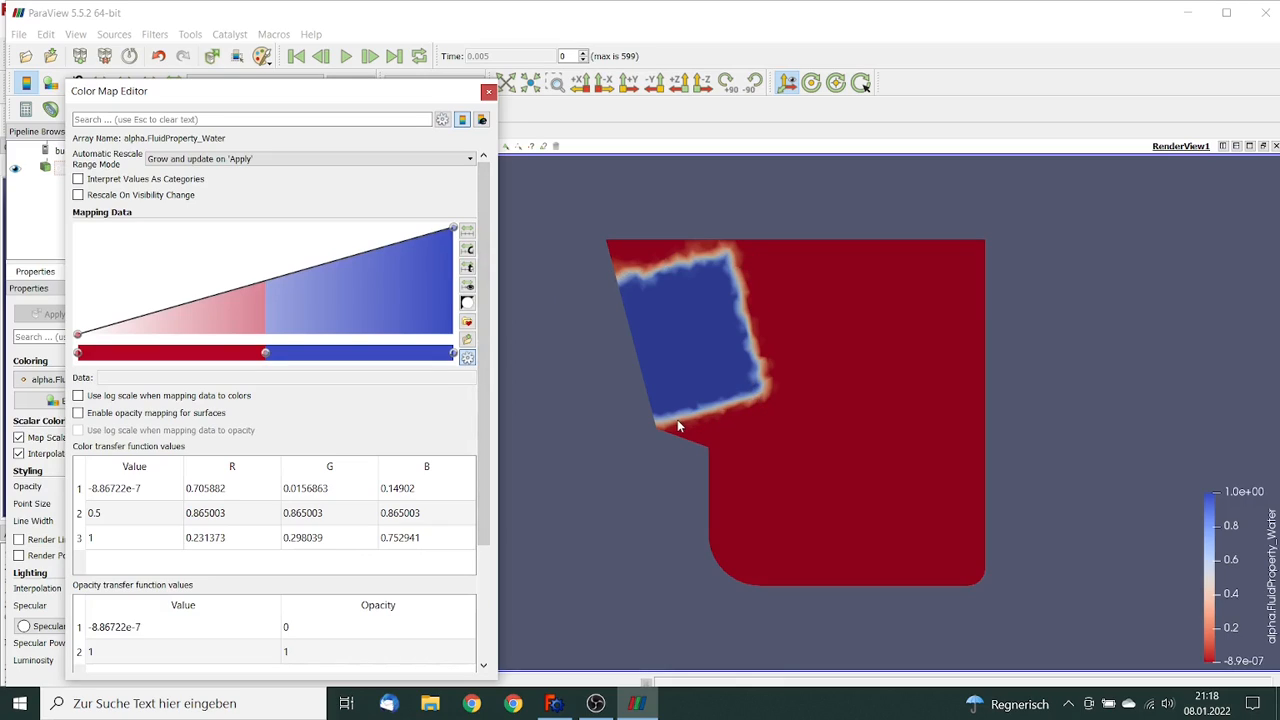
{"action": "left_click", "coordinate": [488, 92]}
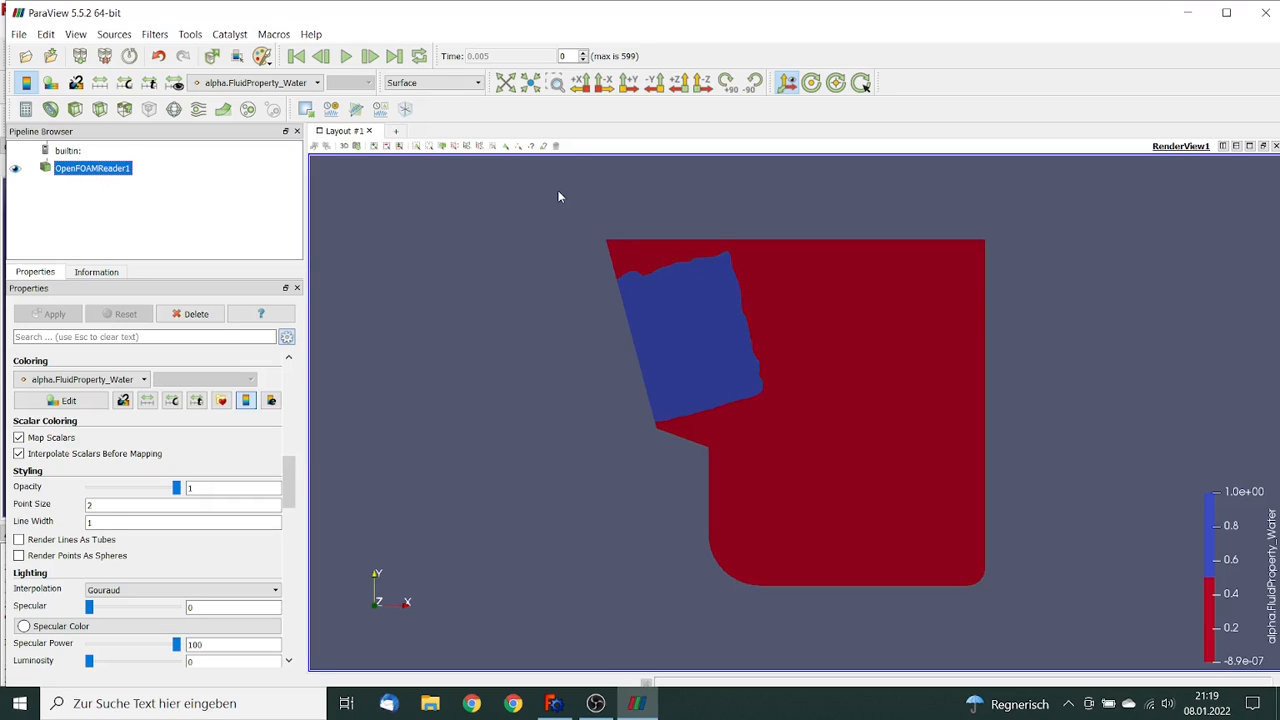
{"action": "left_click", "coordinate": [346, 57]}
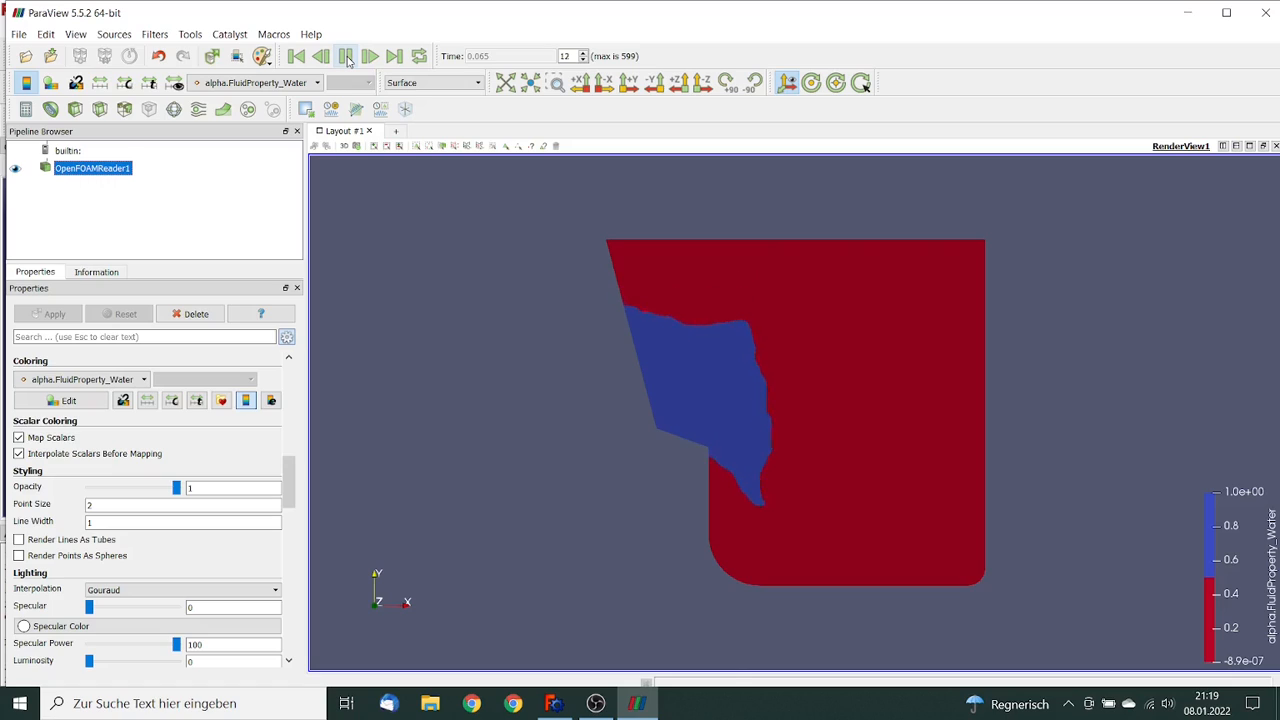